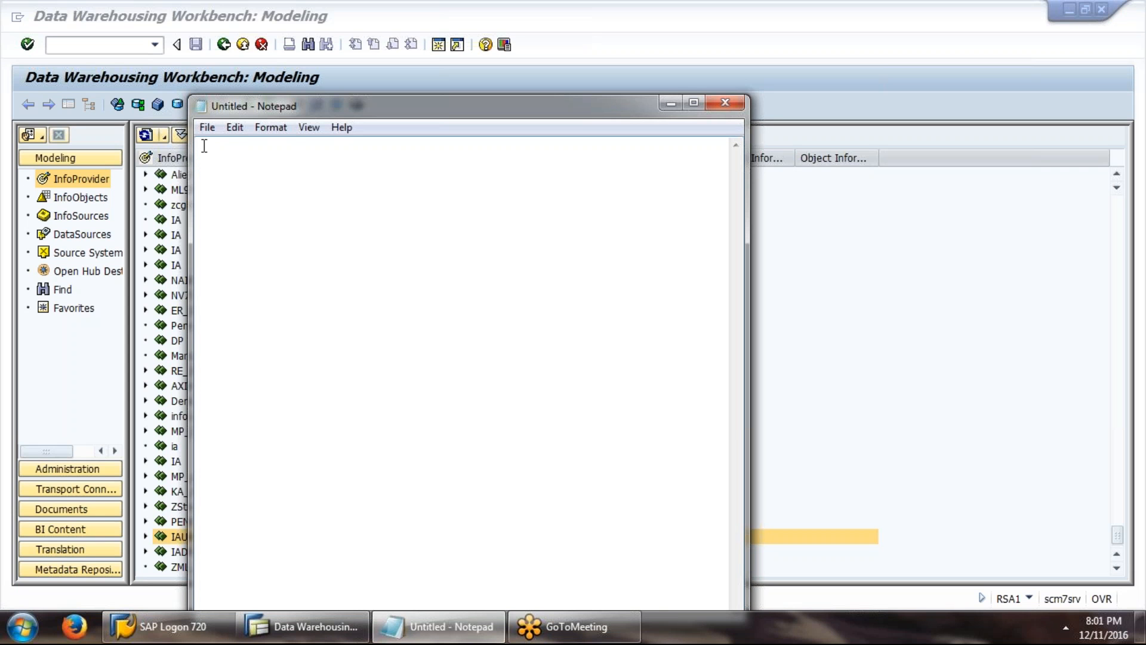
Start the outline of steps in the blank note with the lines "info area" and "catalog", separated by blank lines
{"action": "type", "text": "info area"}
{"action": "key", "text": "Return"}
{"action": "key", "text": "Return"}
{"action": "type", "text": "catalog"}
{"action": "key", "text": "Return"}
{"action": "key", "text": "Return"}
Add the lines "char cat" and "kf cat" to the outline, separated by a blank line
{"action": "type", "text": "cha"}
{"action": "key", "text": "BackSpace"}
{"action": "key", "text": "BackSpace"}
{"action": "key", "text": "BackSpace"}
{"action": "type", "text": "char cat"}
{"action": "key", "text": "Return"}
{"action": "key", "text": "Return"}
{"action": "type", "text": "kf cat"}
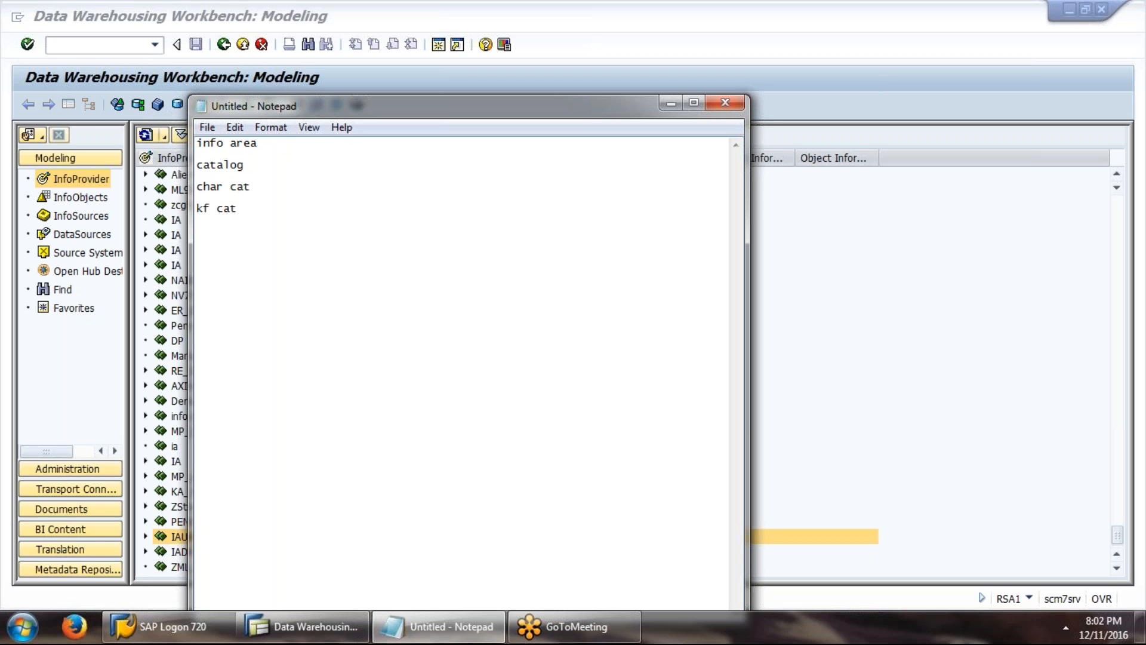
Insert the line "char" directly below "char cat" and the line "kf" directly below "kf cat"
{"action": "left_click", "coordinate": [259, 190]}
{"action": "key", "text": "Return"}
{"action": "type", "text": "char"}
{"action": "left_click", "coordinate": [263, 221]}
{"action": "key", "text": "Return"}
{"action": "type", "text": "ke"}
{"action": "key", "text": "BackSpace"}
{"action": "type", "text": "f"}
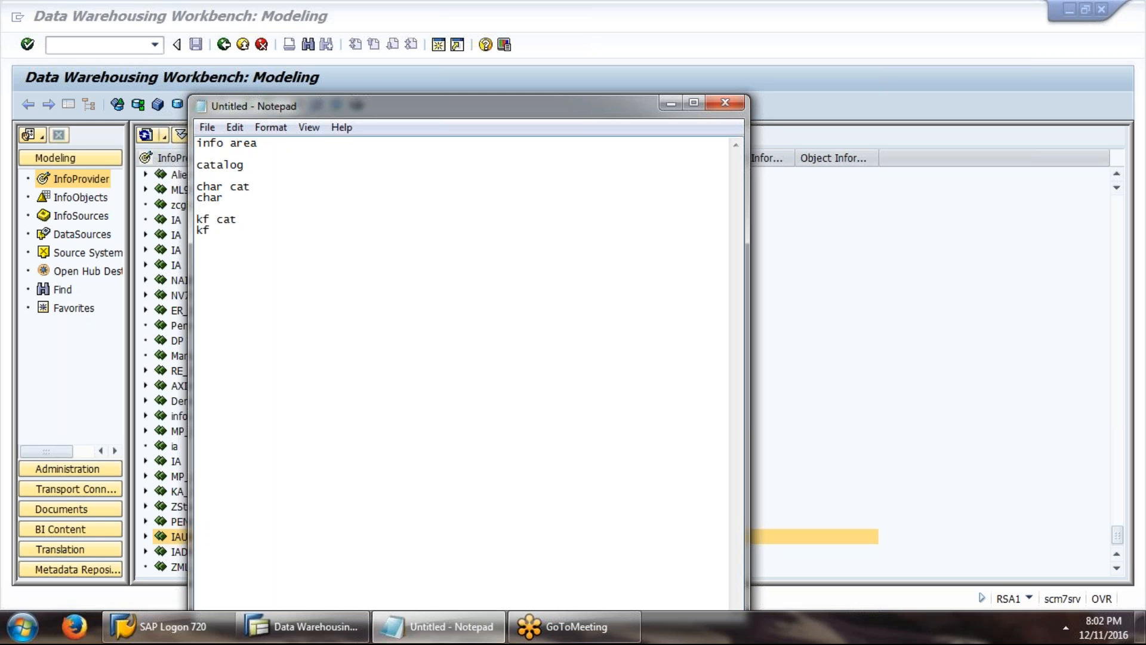
Add the lines "info cube" and "data source" to the end of the outline
{"action": "key", "text": "Return"}
{"action": "type", "text": "info cube"}
{"action": "key", "text": "Return"}
{"action": "key", "text": "Return"}
{"action": "type", "text": "daa source"}
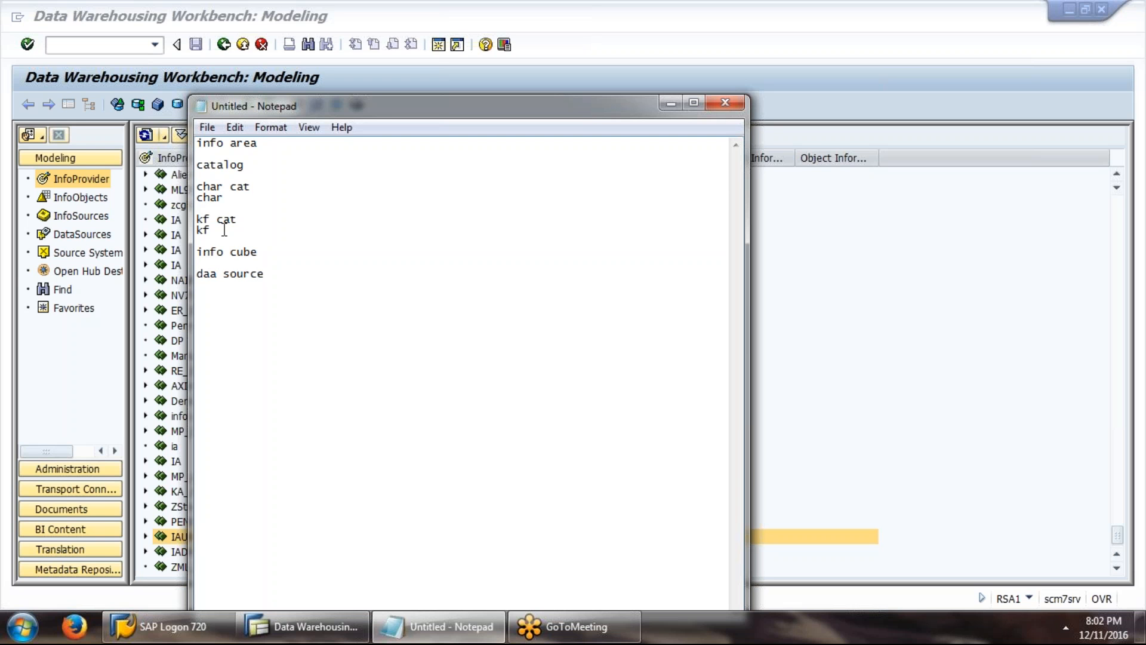
{"action": "left_click", "coordinate": [215, 274]}
{"action": "type", "text": "t"}
Append the lines "transformation" and "dtp" below "data source", separated by a blank line
{"action": "left_click", "coordinate": [281, 276]}
{"action": "key", "text": "Return"}
{"action": "key", "text": "Return"}
{"action": "type", "text": "transformation"}
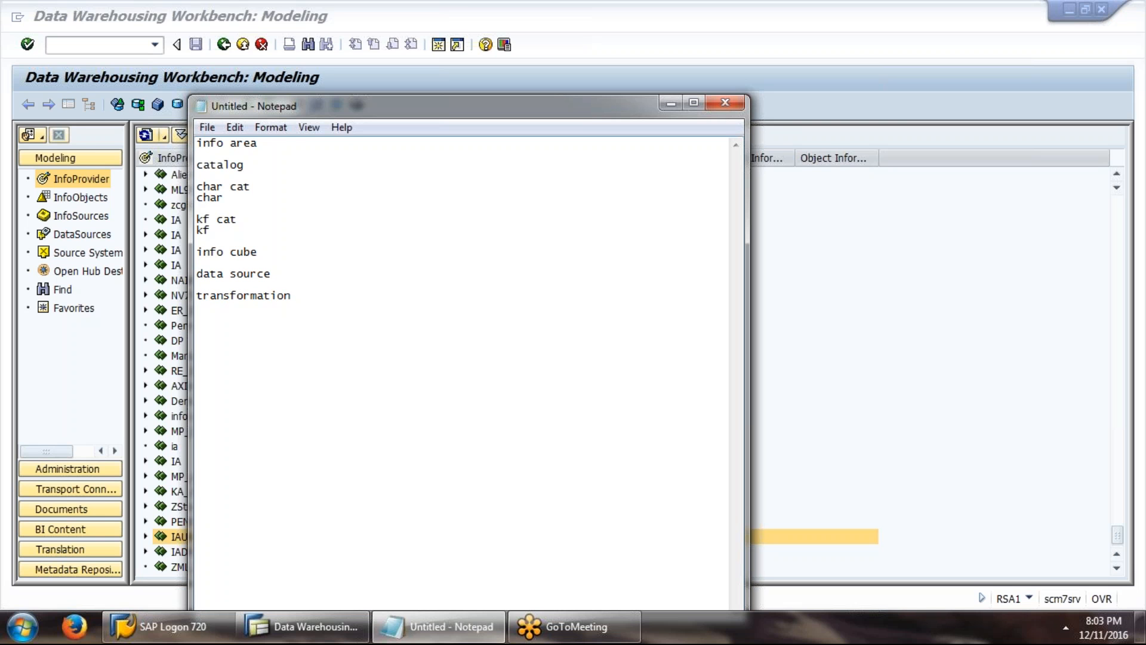
{"action": "key", "text": "Return"}
{"action": "key", "text": "Return"}
{"action": "type", "text": "dtp"}
Add "infopack" as the last line of the outline and minimize the note to return to the Data Warehousing Workbench
{"action": "key", "text": "Return"}
{"action": "key", "text": "Return"}
{"action": "type", "text": "info"}
{"action": "key", "text": "BackSpace"}
{"action": "type", "text": "opack"}
{"action": "left_click", "coordinate": [670, 103]}
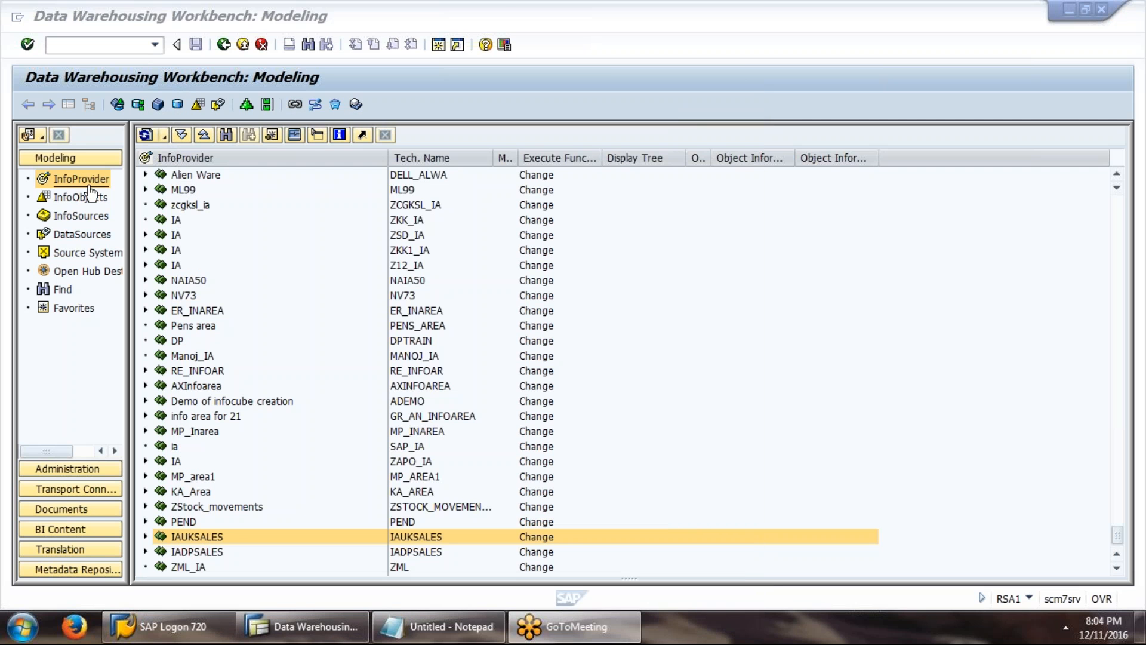
Try to create an InfoArea in the InfoProvider tree with IA121 as its technical name and long description
{"action": "right_click", "coordinate": [190, 160]}
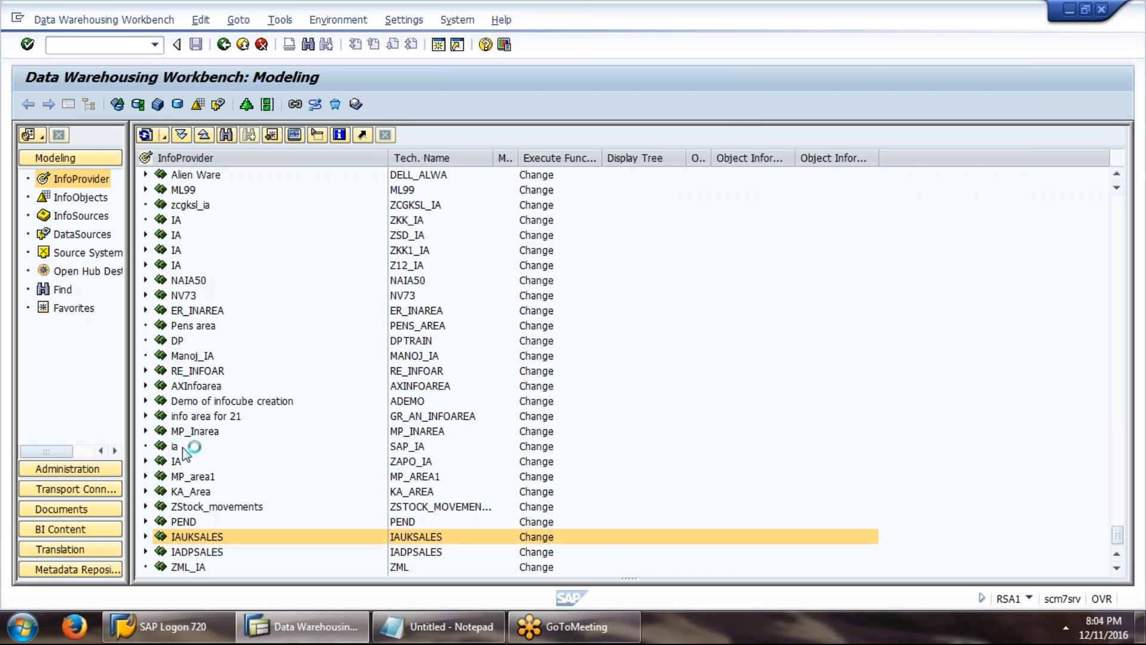
{"action": "left_click", "coordinate": [173, 627]}
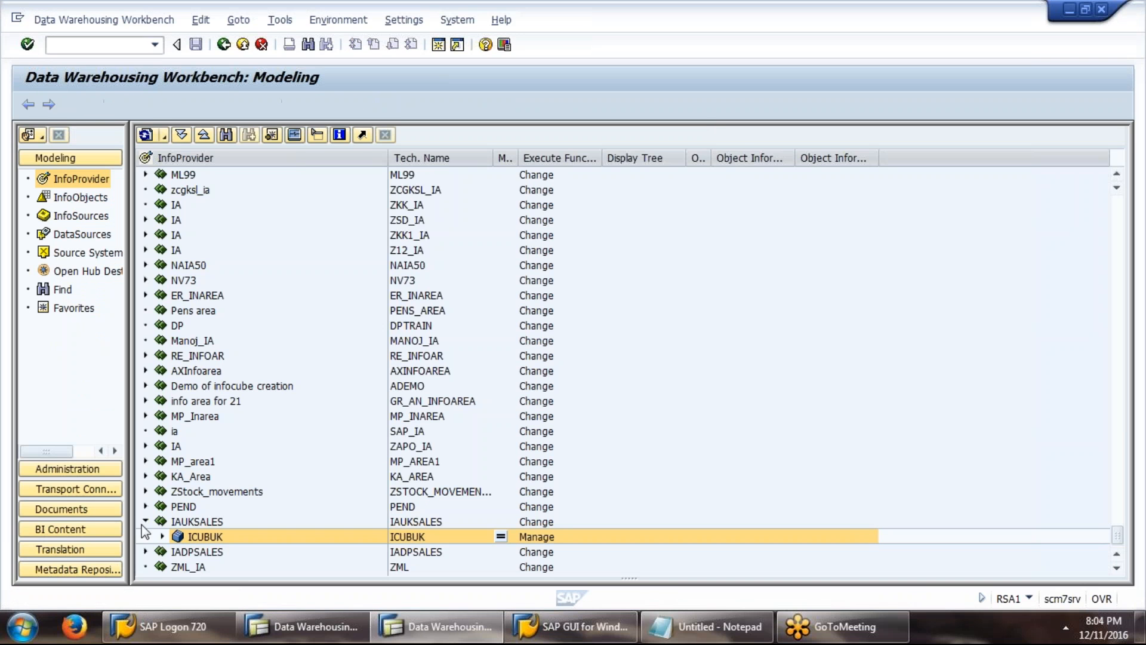
{"action": "right_click", "coordinate": [174, 159]}
{"action": "left_click", "coordinate": [208, 167]}
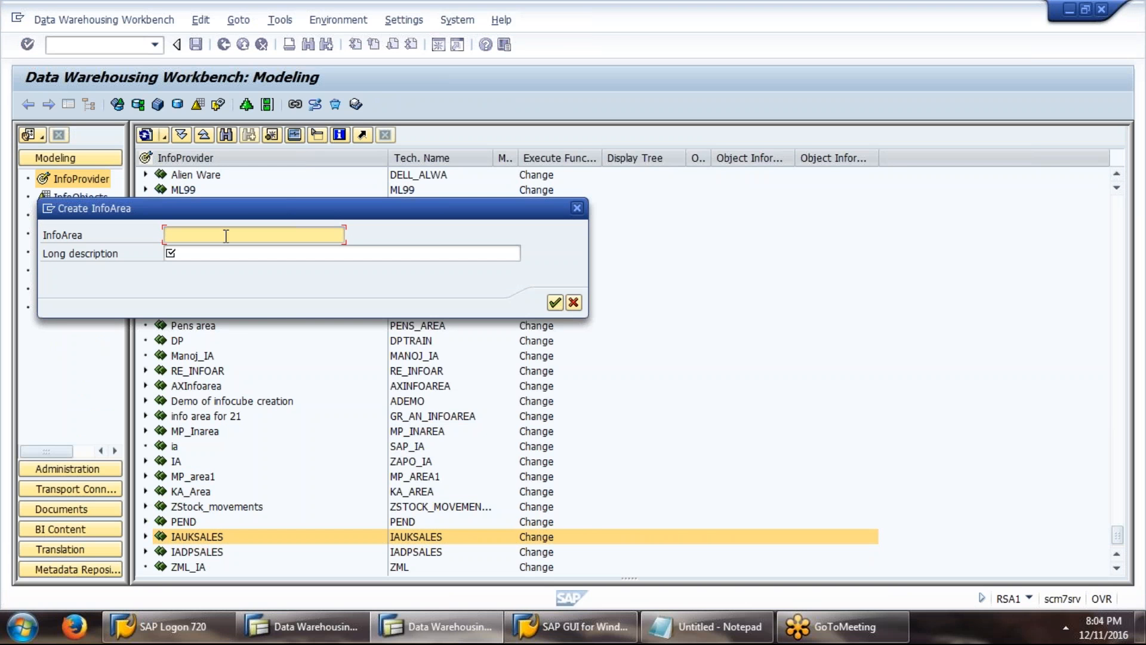
{"action": "type", "text": "IA"}
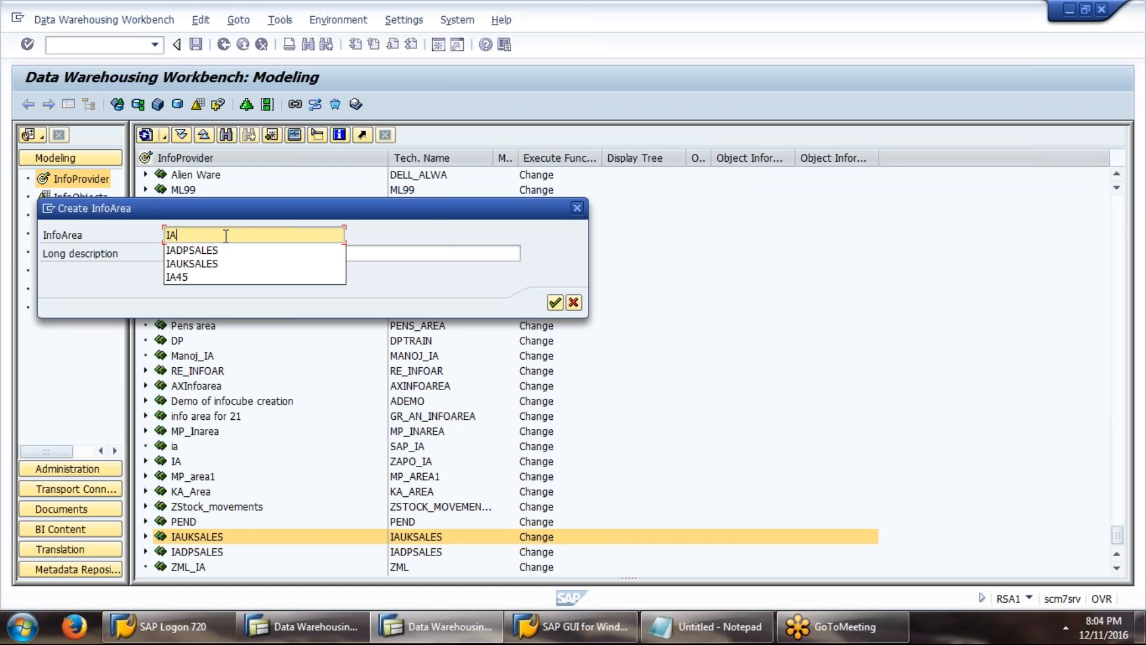
{"action": "type", "text": "121"}
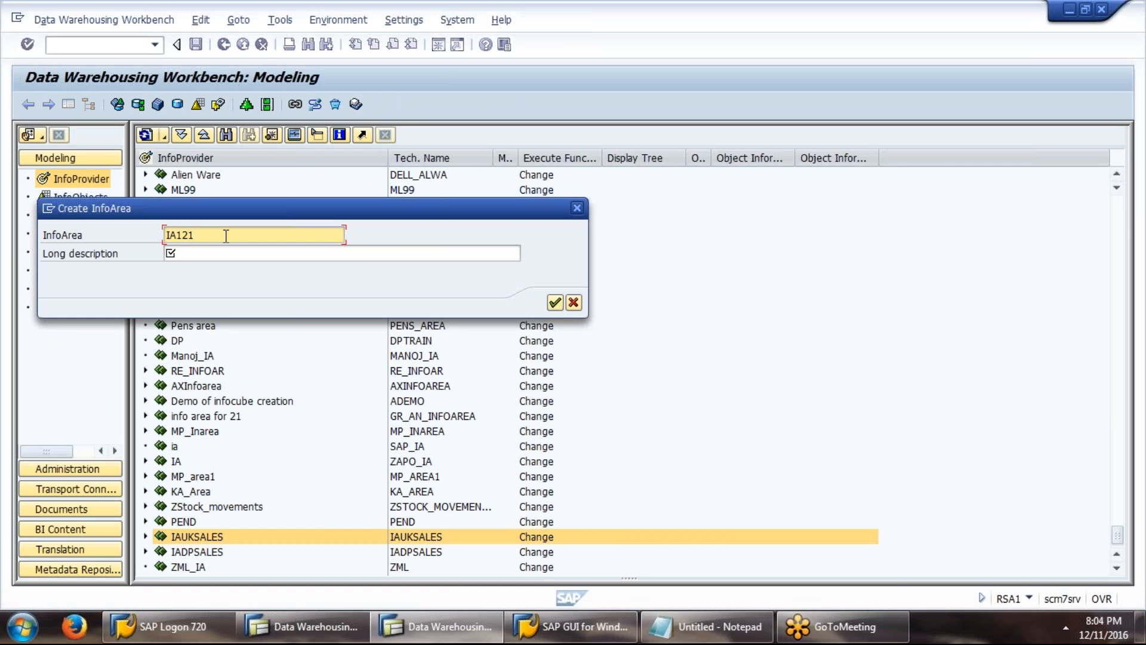
{"action": "left_click", "coordinate": [188, 254]}
{"action": "type", "text": "IA121"}
{"action": "left_click", "coordinate": [555, 303]}
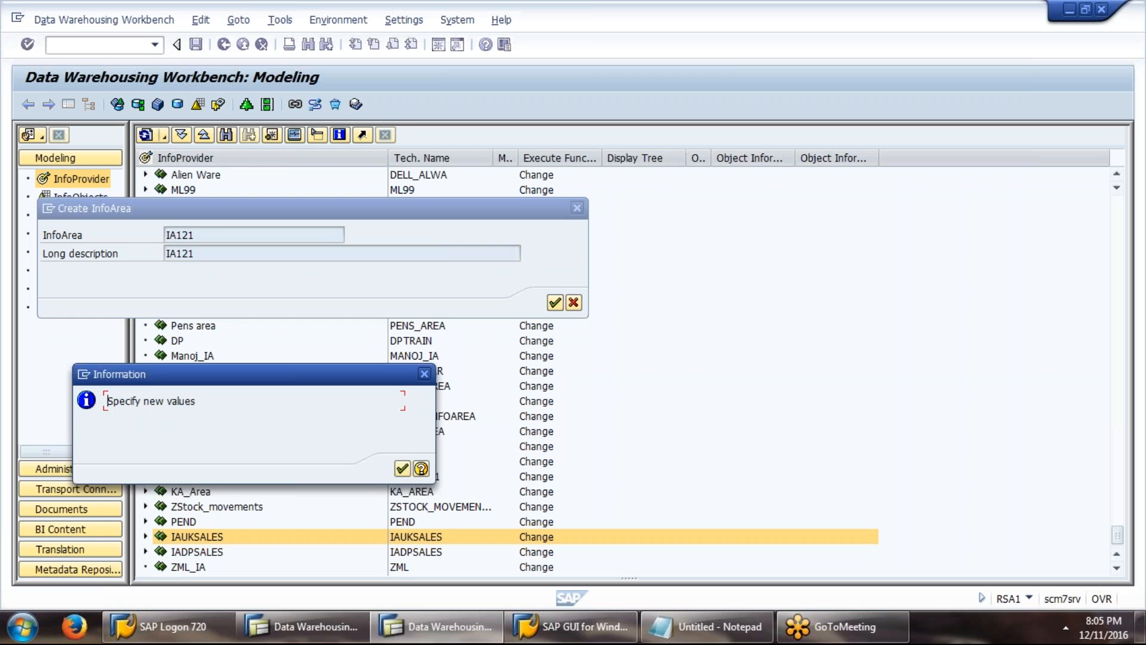
{"action": "left_click", "coordinate": [403, 469]}
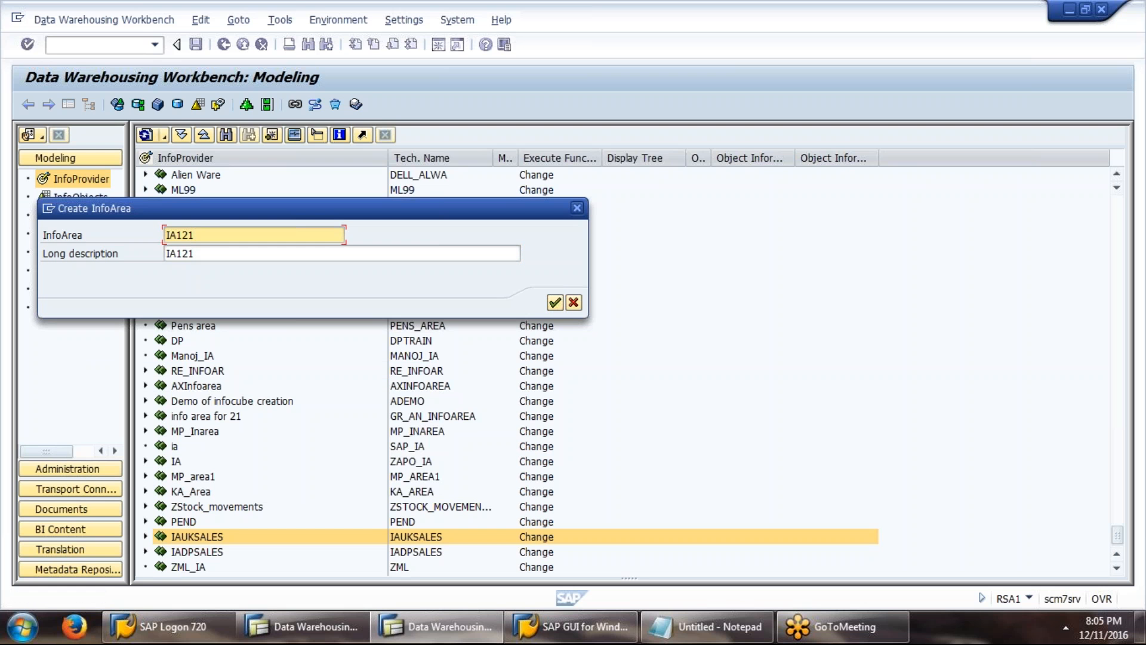
Create the InfoArea with IA122 as both name and long description, and select it in the InfoProvider tree
{"action": "key", "text": "BackSpace"}
{"action": "type", "text": "2"}
{"action": "left_click", "coordinate": [213, 253]}
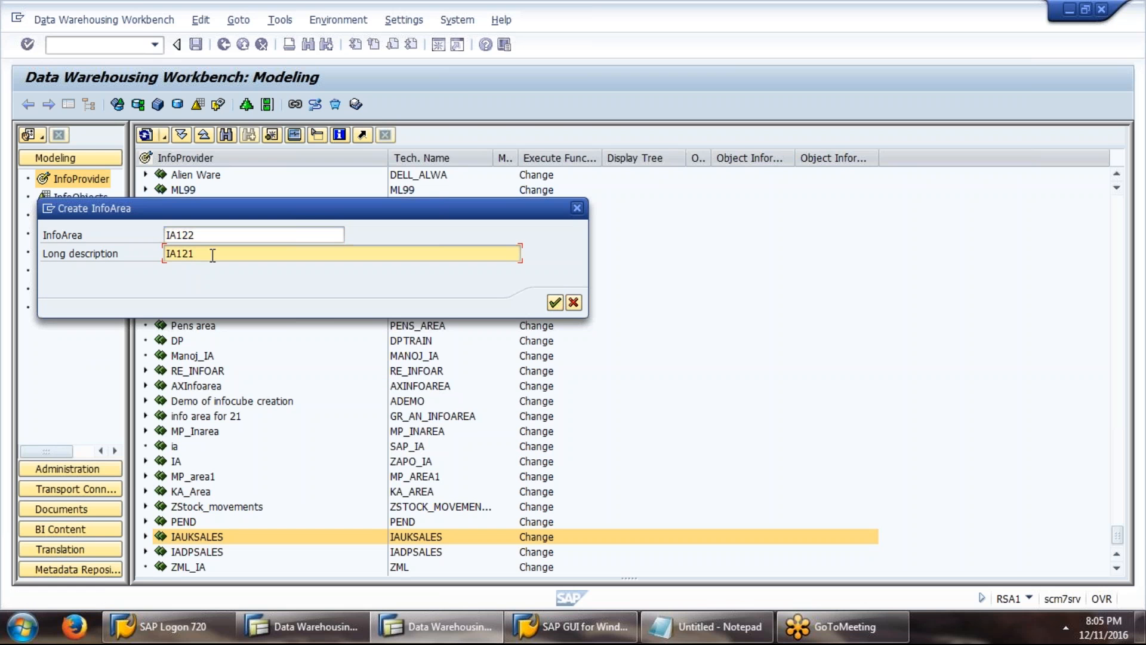
{"action": "left_click", "coordinate": [555, 303]}
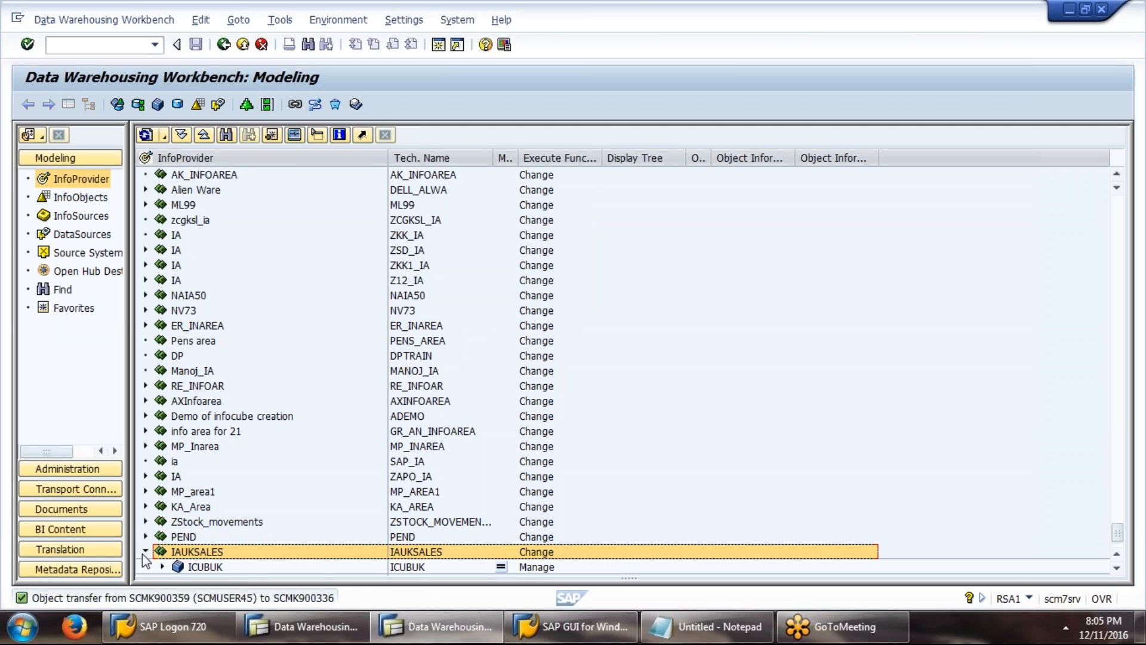
{"action": "left_click", "coordinate": [145, 552]}
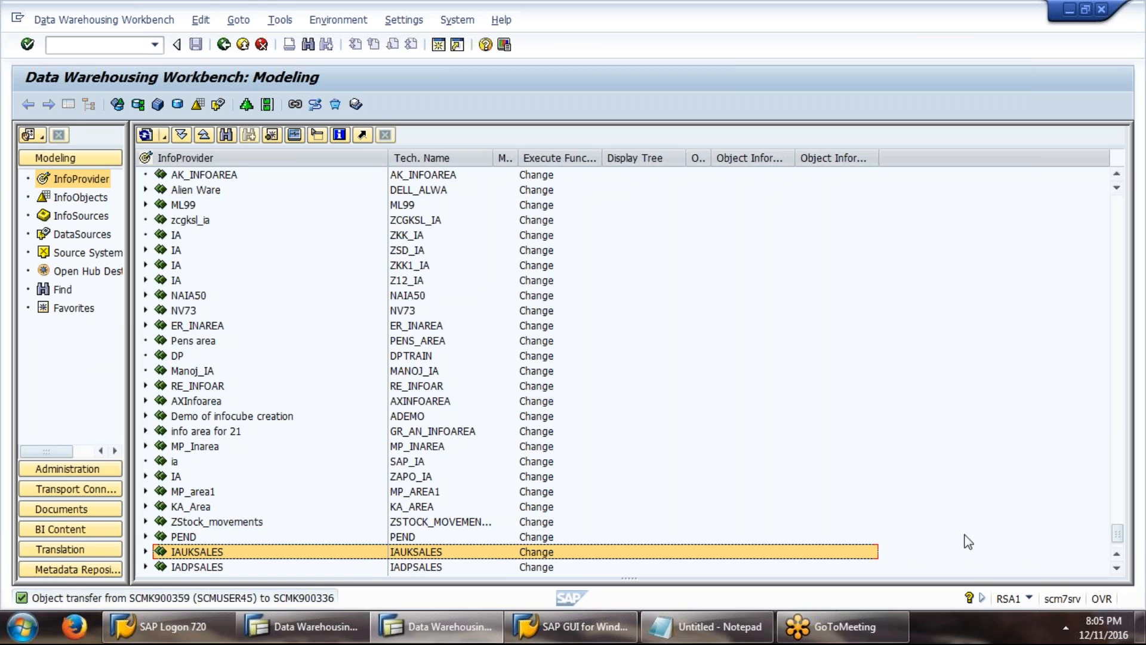
{"action": "scroll", "coordinate": [750, 455], "scroll_direction": "down", "scroll_amount": 1}
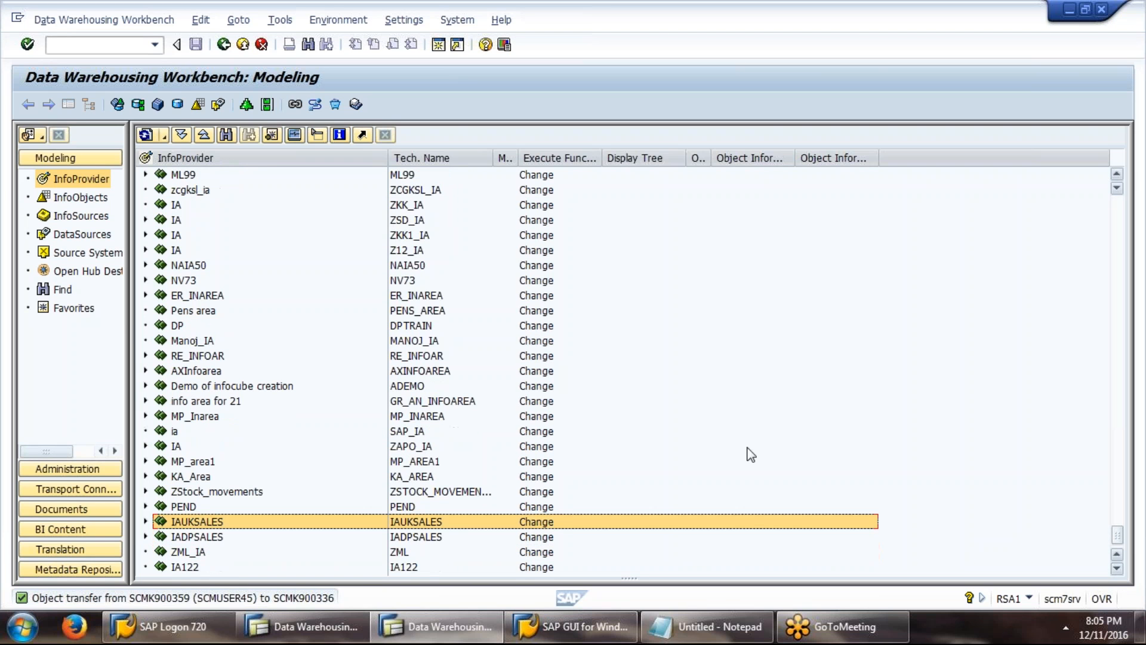
{"action": "left_click", "coordinate": [185, 567]}
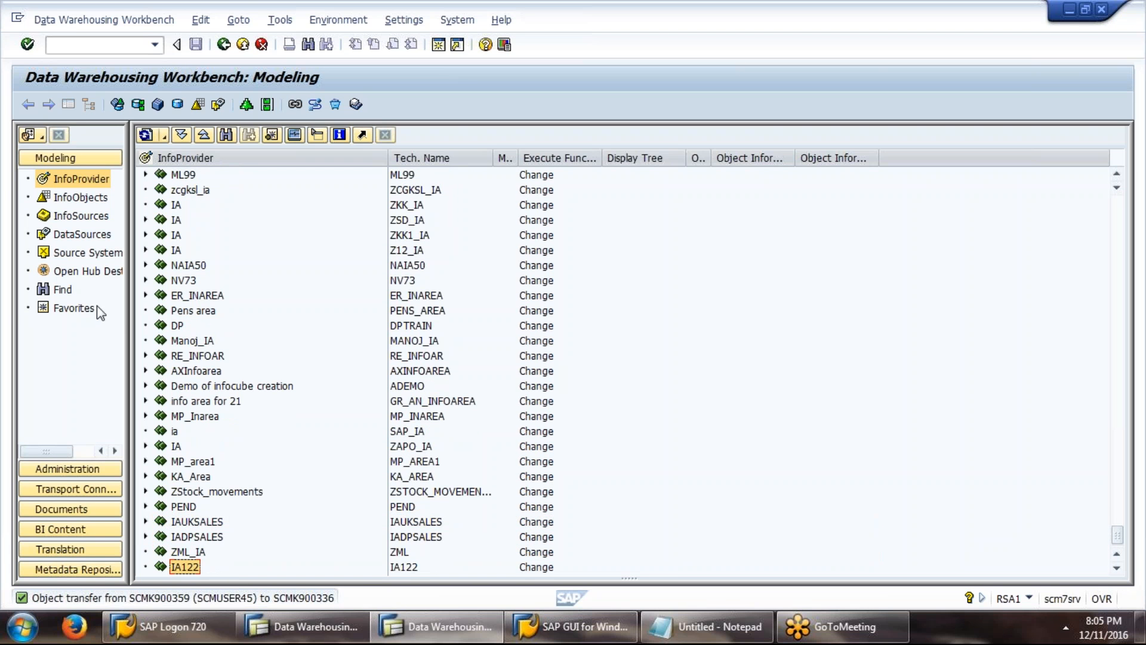
Create and activate a characteristic InfoObject catalog CHAR22 with the description CHAR in InfoArea IA122
{"action": "left_click", "coordinate": [77, 200]}
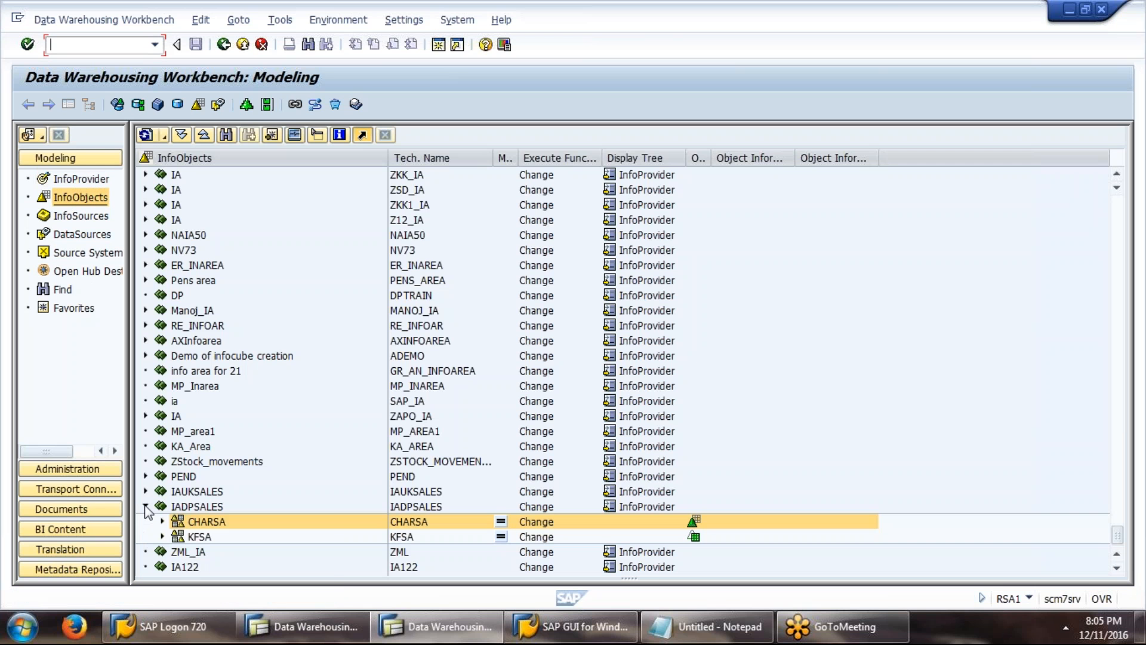
{"action": "left_click", "coordinate": [146, 508]}
{"action": "right_click", "coordinate": [184, 566]}
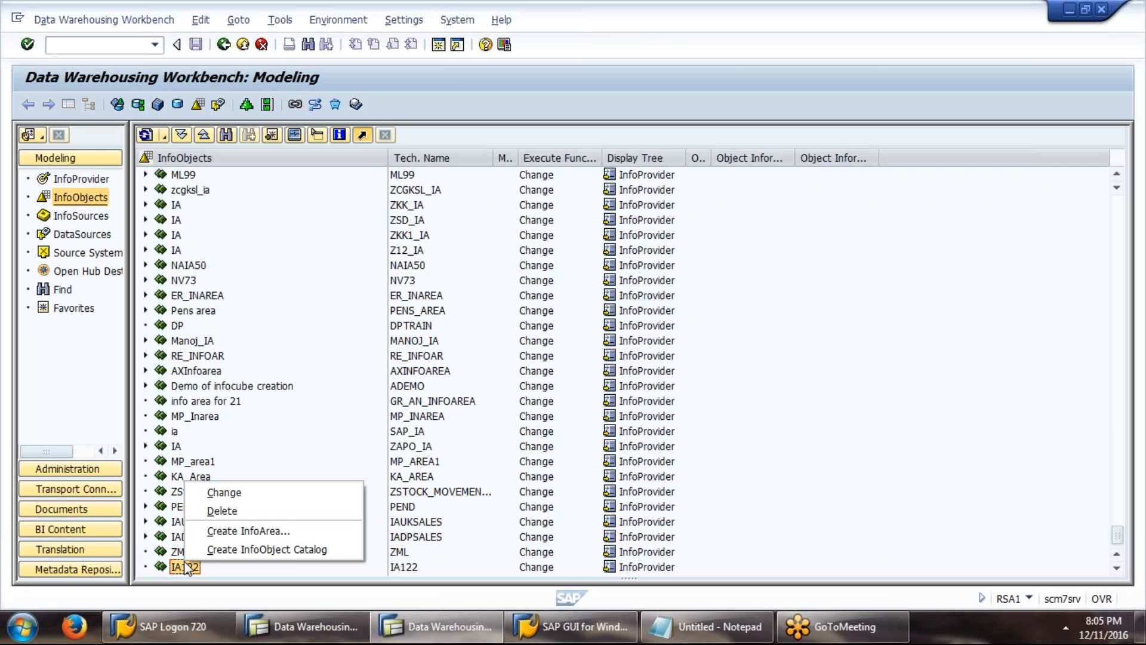
{"action": "left_click", "coordinate": [216, 552]}
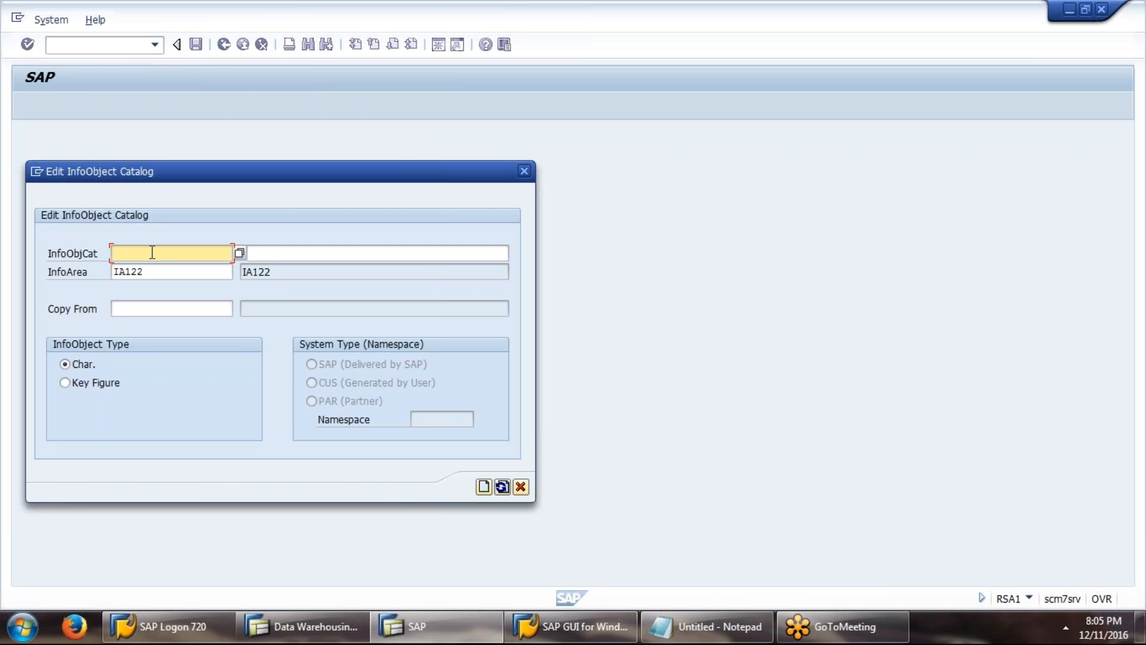
{"action": "type", "text": "CHAR2"}
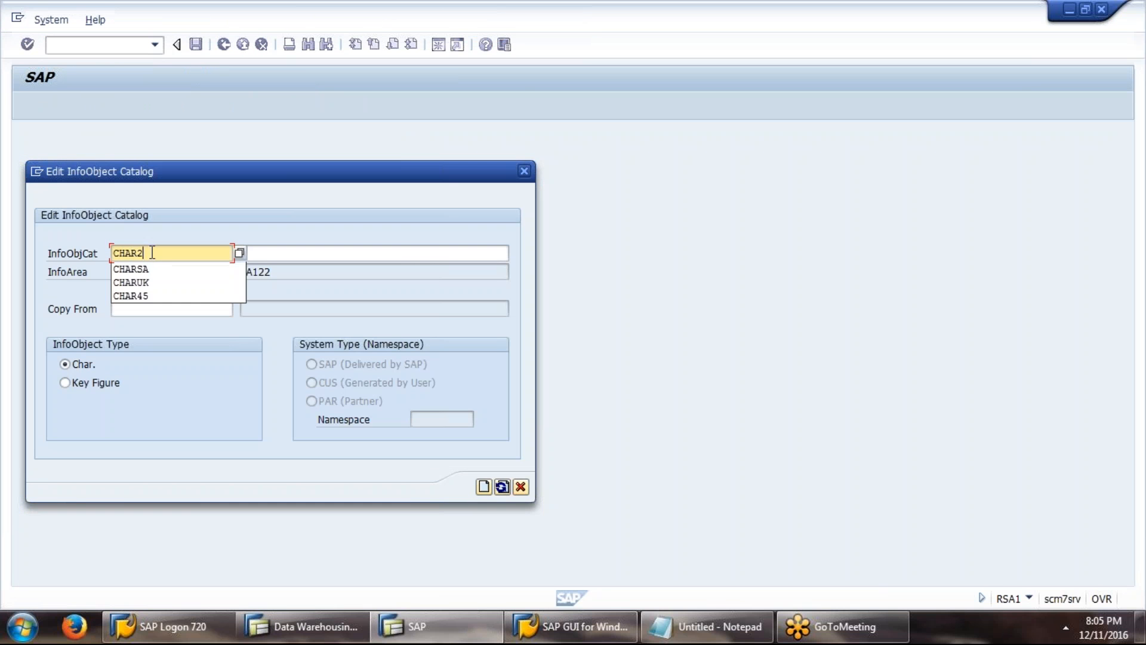
{"action": "type", "text": "2"}
{"action": "left_click_drag", "start_coordinate": [153, 253], "coordinate": [113, 253]}
{"action": "left_click", "coordinate": [115, 253]}
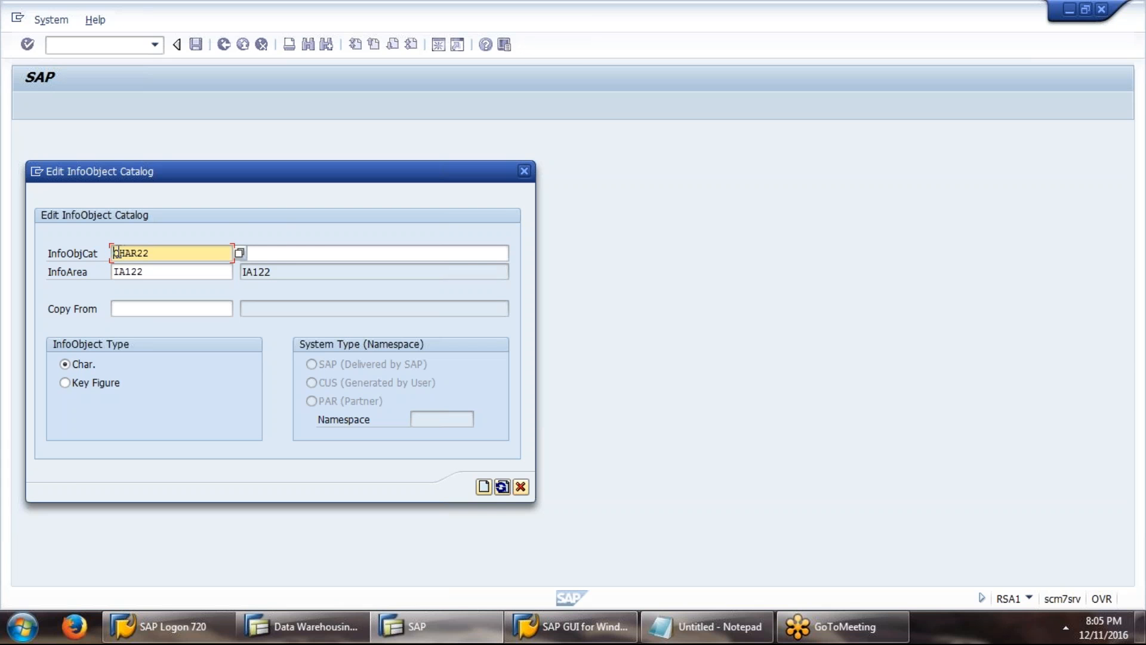
{"action": "key", "text": "Tab"}
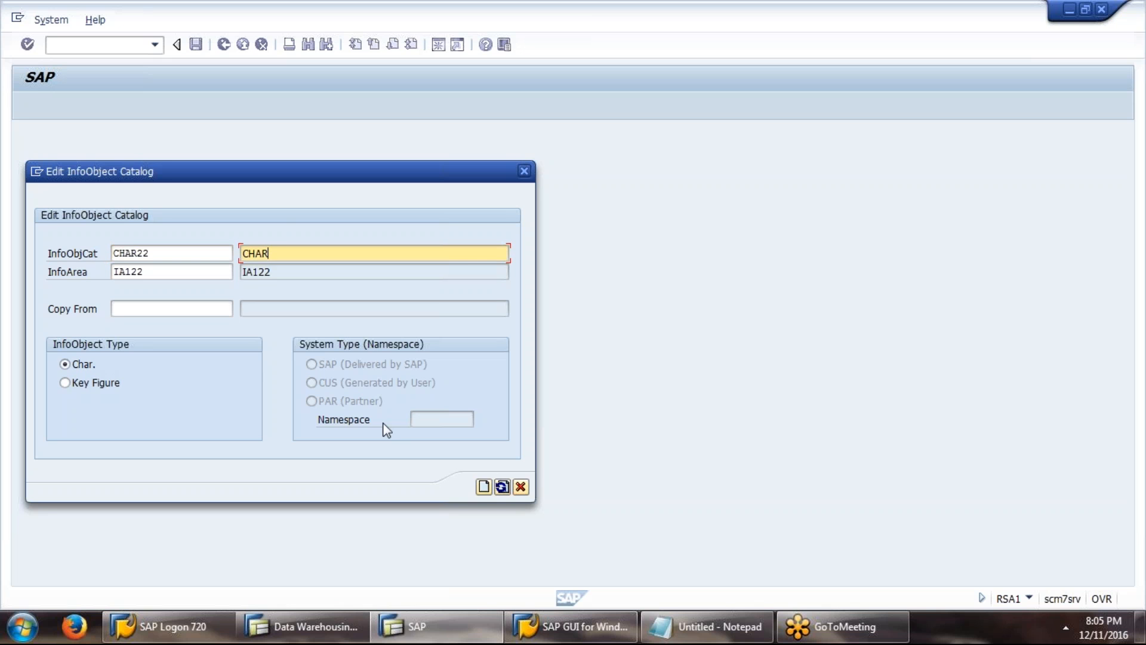
{"action": "left_click", "coordinate": [483, 487]}
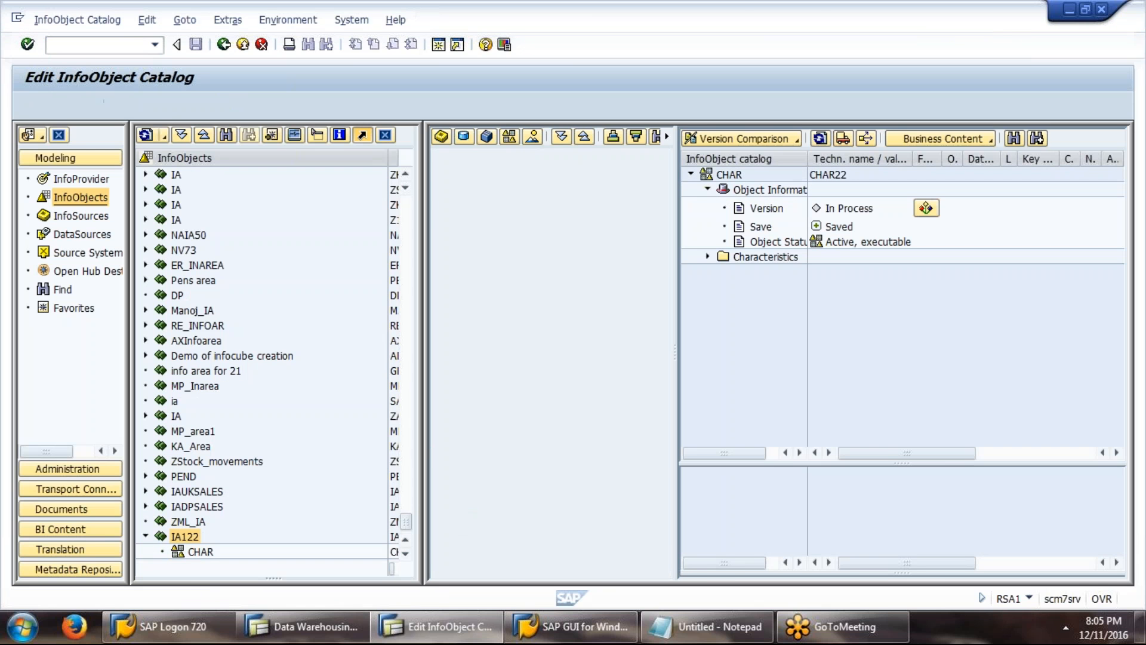
Create and activate a Key Figure InfoObject catalog KE22 with the description KEYFG in InfoArea IA122
{"action": "left_click", "coordinate": [182, 538]}
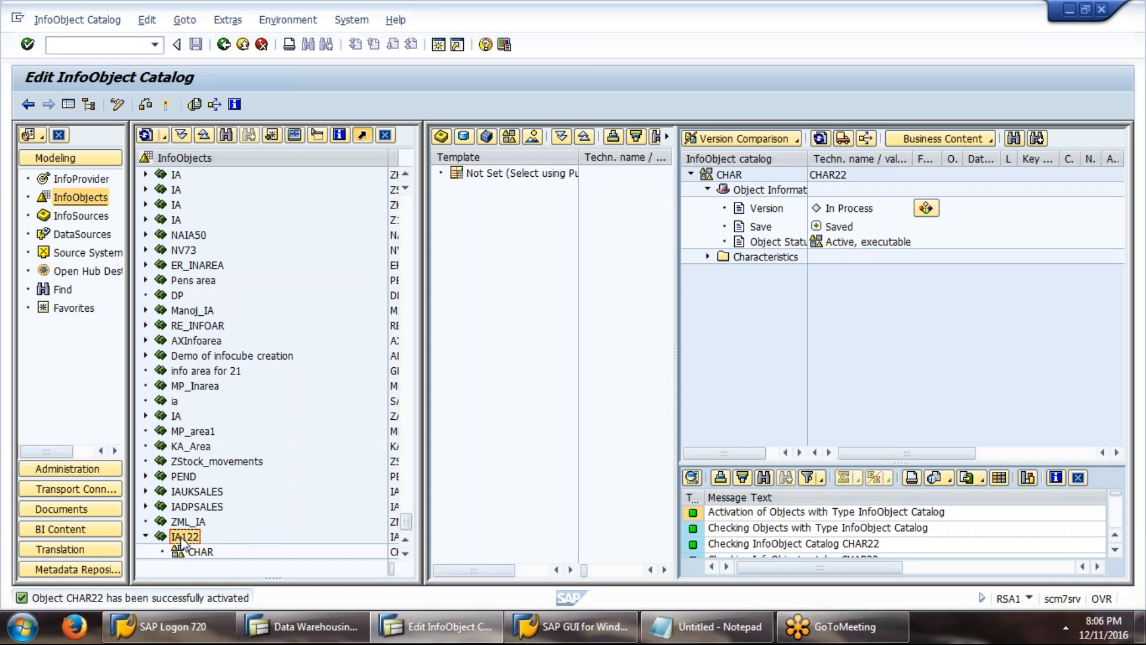
{"action": "right_click", "coordinate": [185, 537]}
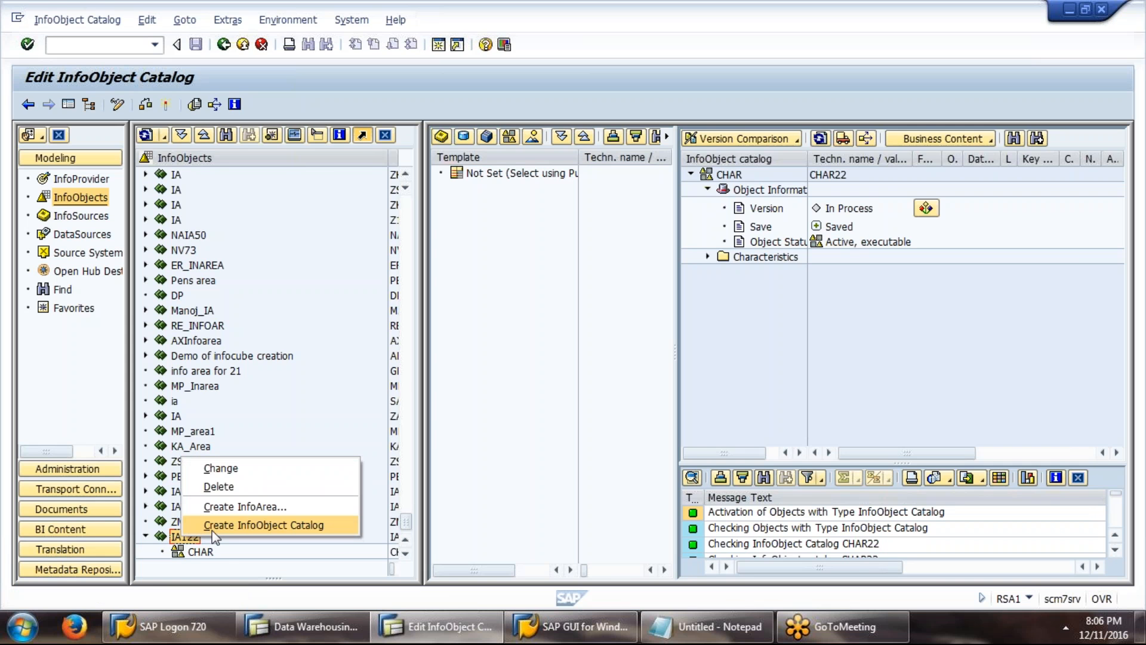
{"action": "left_click", "coordinate": [215, 528]}
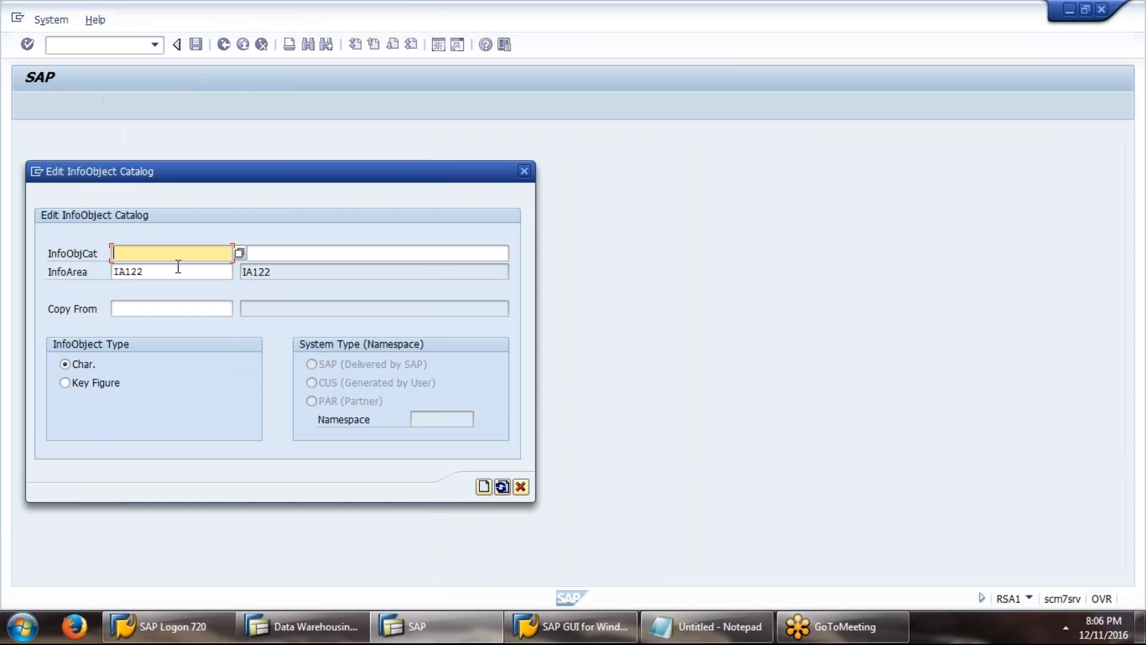
{"action": "type", "text": "KE22"}
{"action": "key", "text": "Tab"}
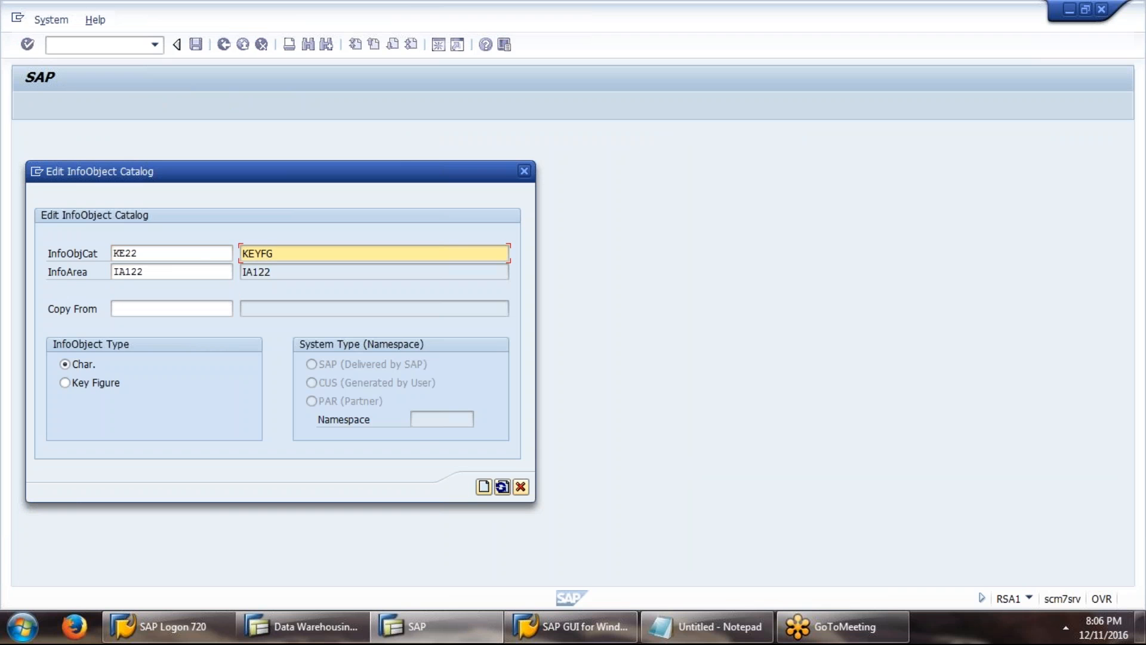
{"action": "left_click", "coordinate": [90, 386]}
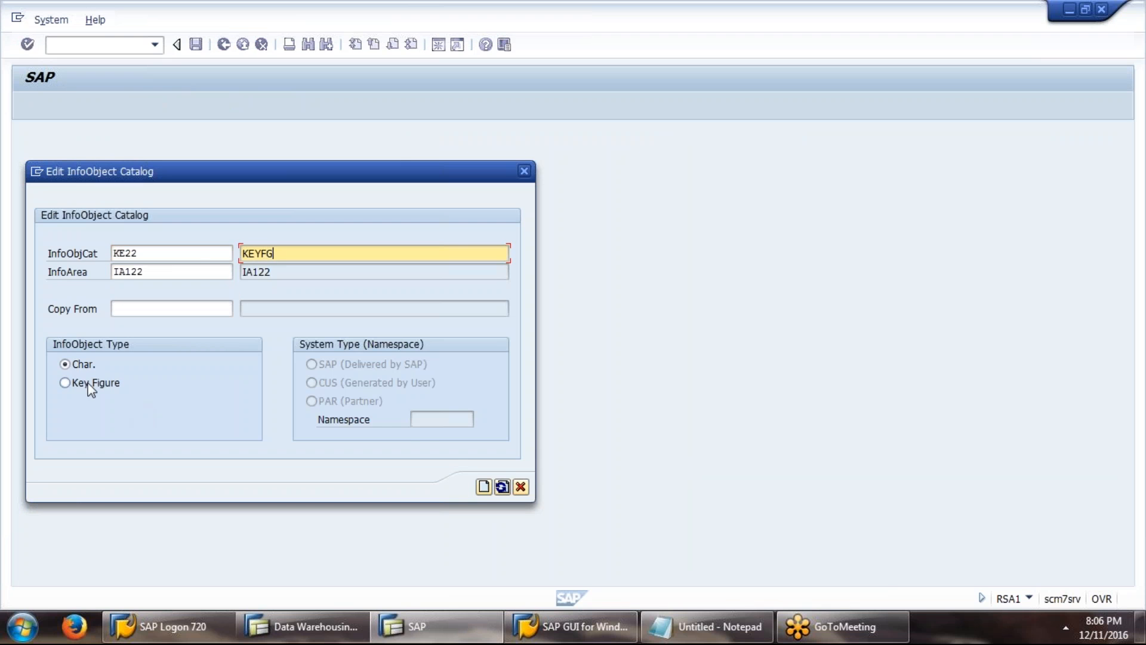
{"action": "left_click", "coordinate": [483, 487]}
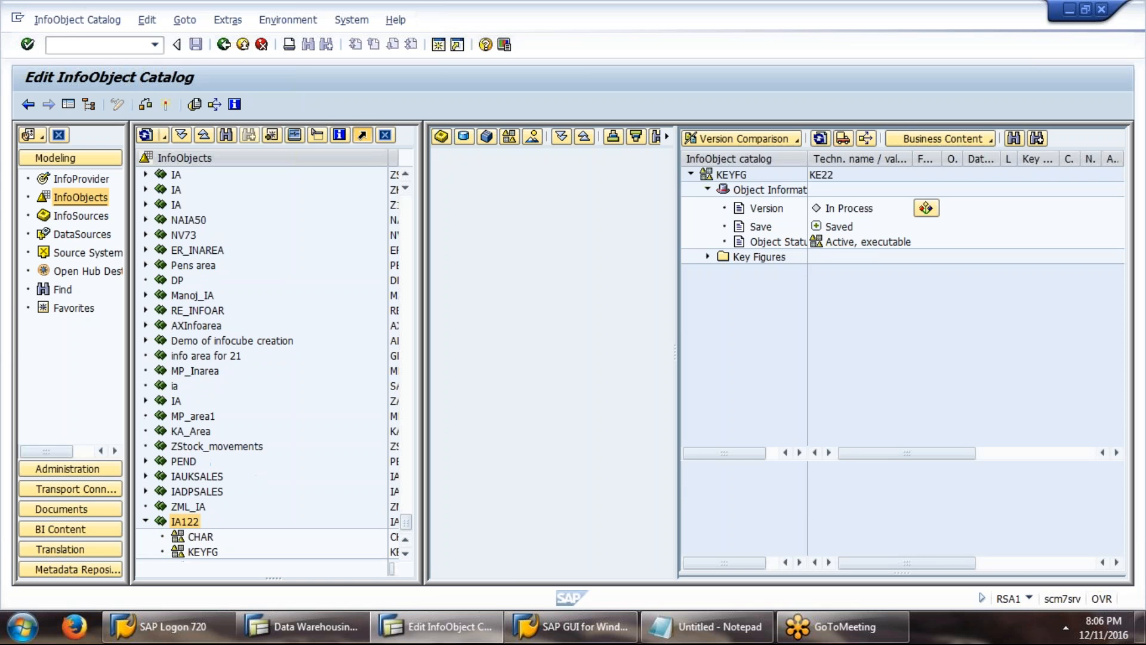
Open a new blank workbook in Excel 2013 and dismiss the Office activation notice
{"action": "left_click", "coordinate": [22, 627]}
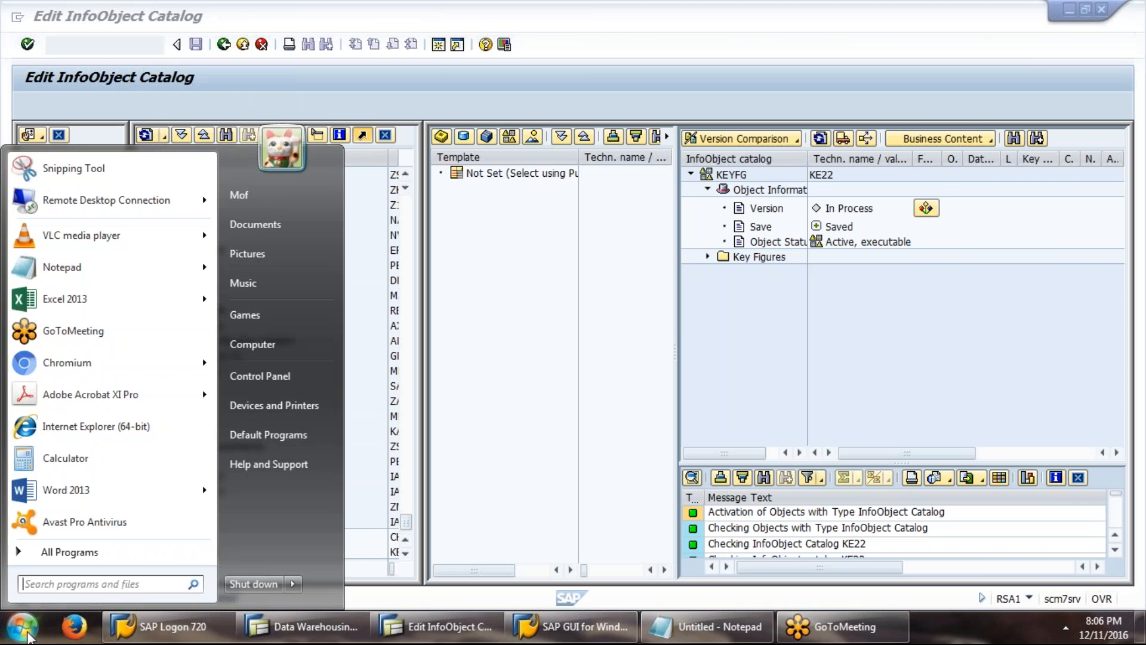
{"action": "left_click", "coordinate": [50, 301]}
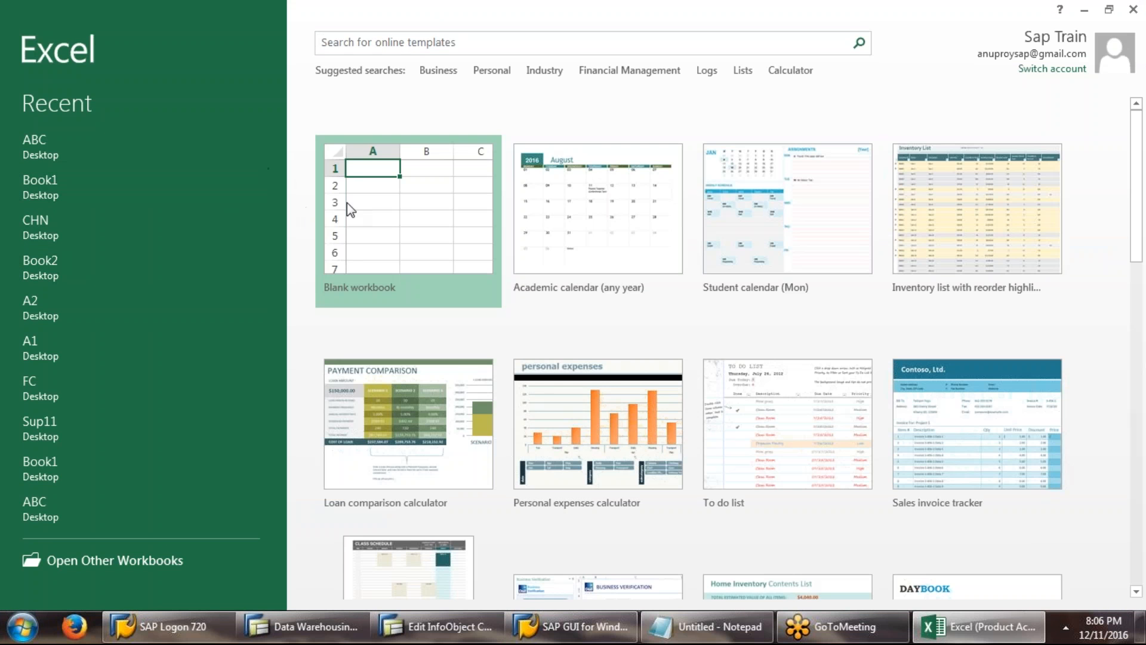
{"action": "left_click", "coordinate": [346, 202]}
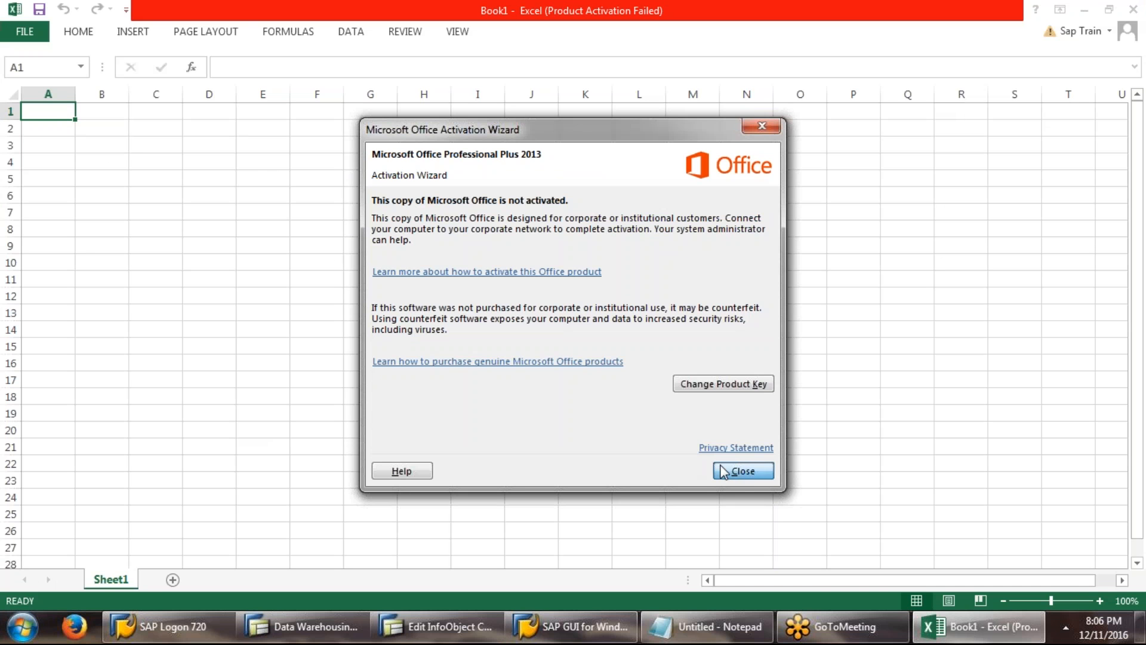
{"action": "left_click", "coordinate": [741, 470]}
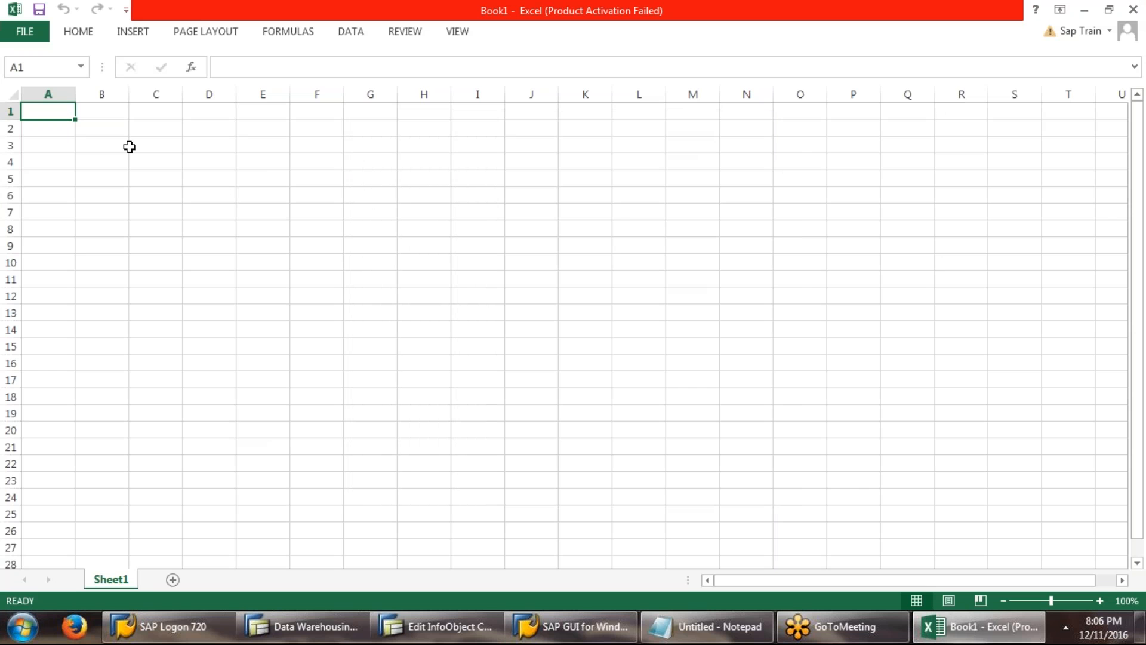
Enter the headers PRODUCT, LOCATION and CUSTOMER in cells A1 to C1 and widen columns B and C to fit
{"action": "type", "text": "PRO"}
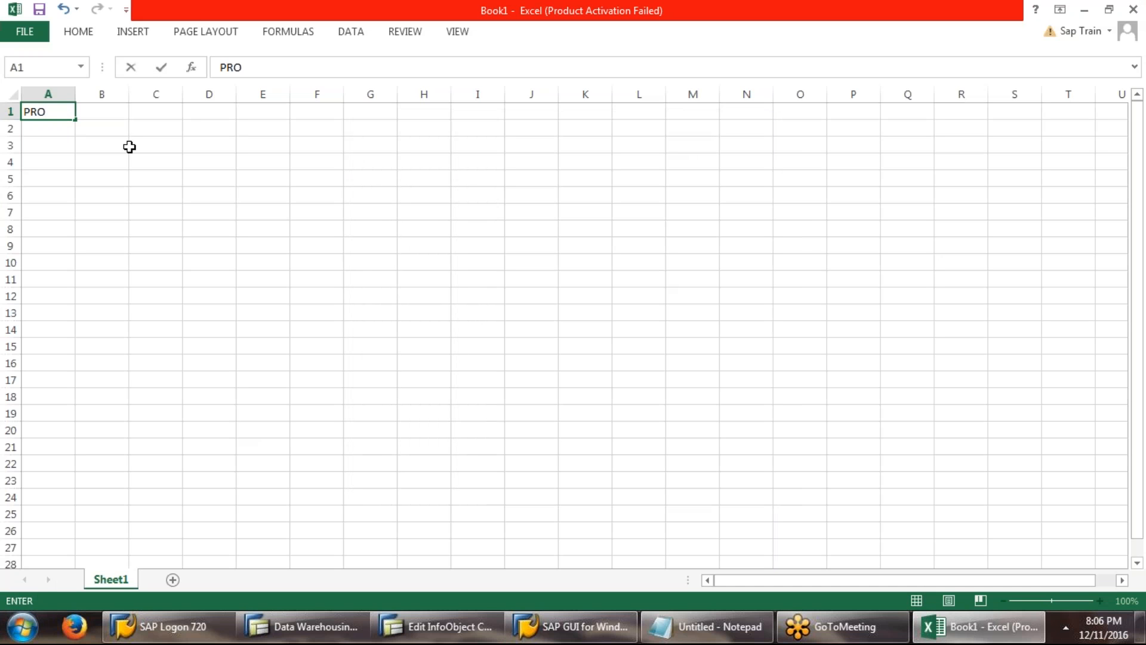
{"action": "type", "text": "DUCT"}
{"action": "left_click", "coordinate": [94, 117]}
{"action": "type", "text": "LOCA"}
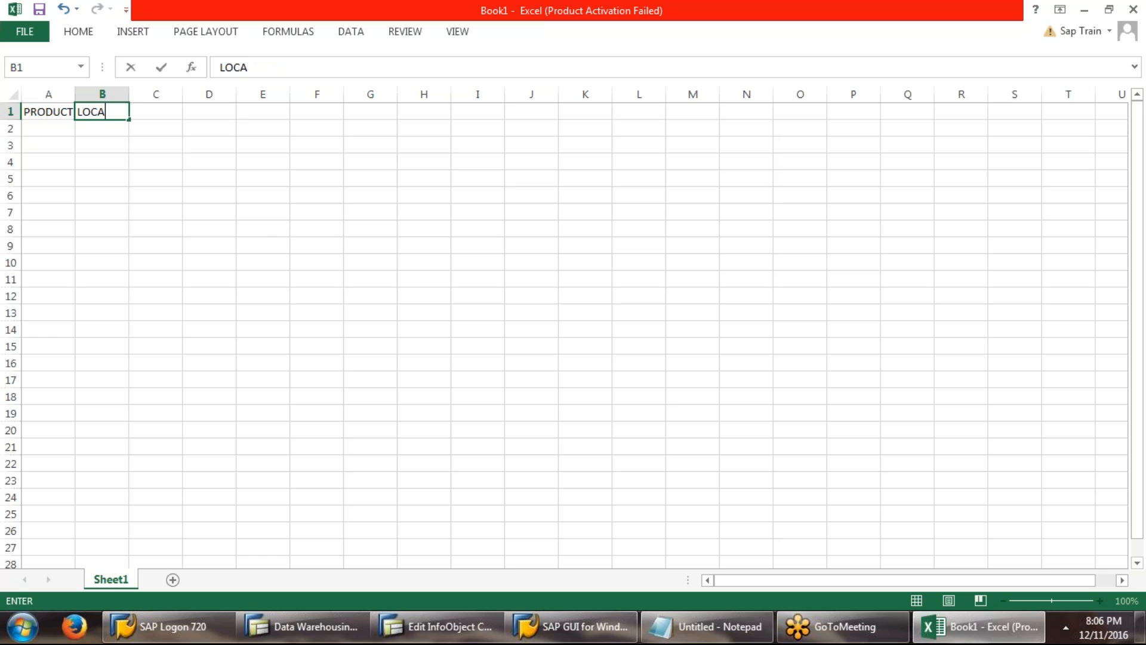
{"action": "type", "text": "TION"}
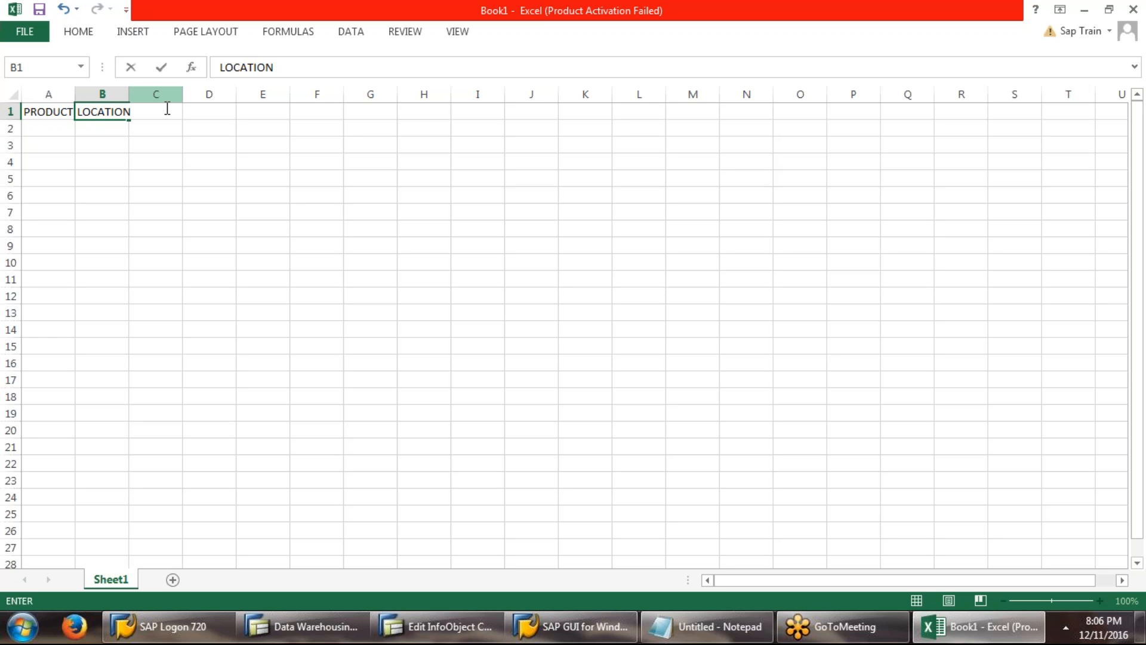
{"action": "left_click", "coordinate": [156, 161]}
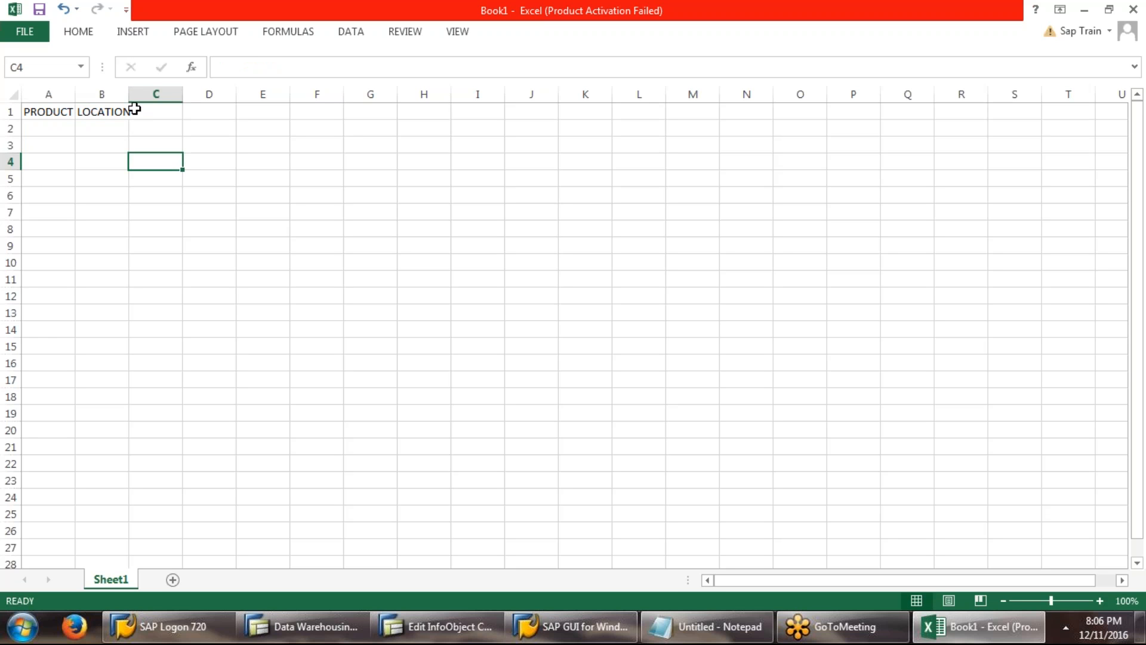
{"action": "double_click", "coordinate": [129, 95]}
{"action": "left_click", "coordinate": [159, 112]}
{"action": "type", "text": "CUST"}
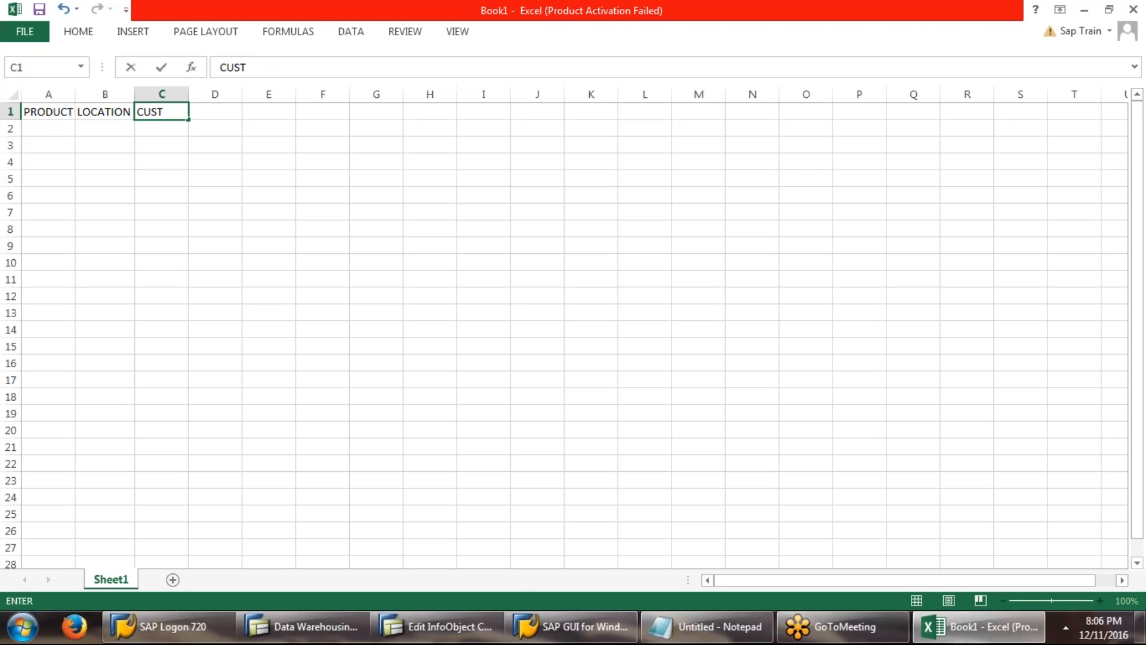
{"action": "type", "text": "OMER"}
{"action": "left_click", "coordinate": [210, 154]}
{"action": "left_click_drag", "start_coordinate": [189, 94], "coordinate": [197, 94]}
Enter the headers QTY, UNIT and DATE in cells D1 to F1
{"action": "key", "text": "Up"}
{"action": "key", "text": "Up"}
{"action": "key", "text": "Up"}
{"action": "type", "text": "QTY"}
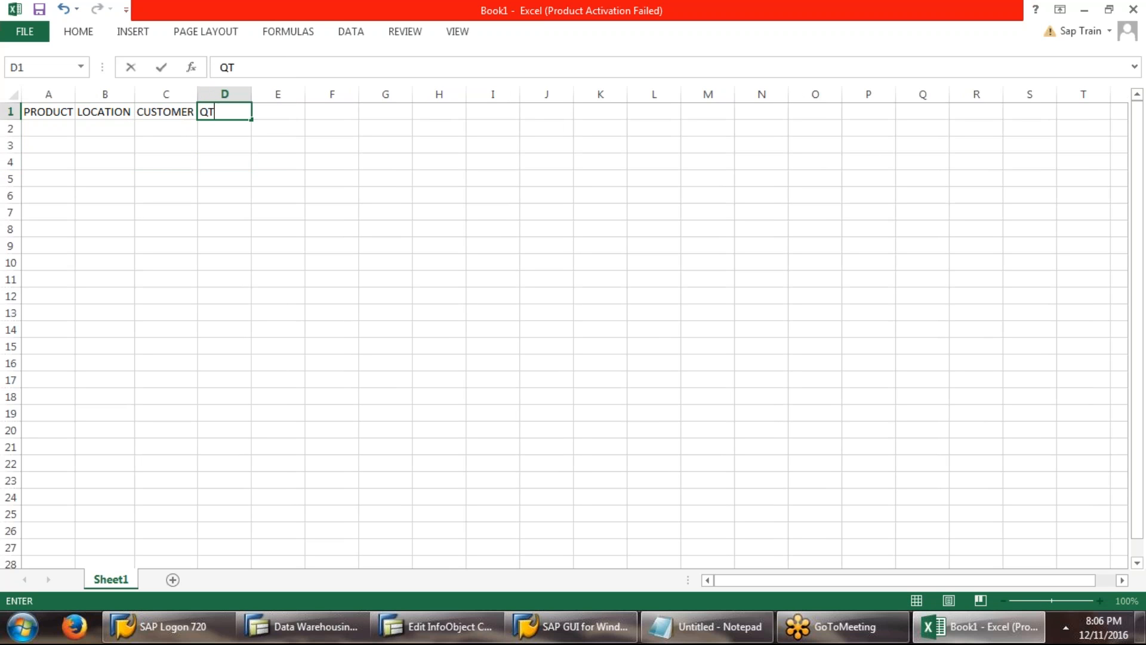
{"action": "left_click", "coordinate": [265, 112]}
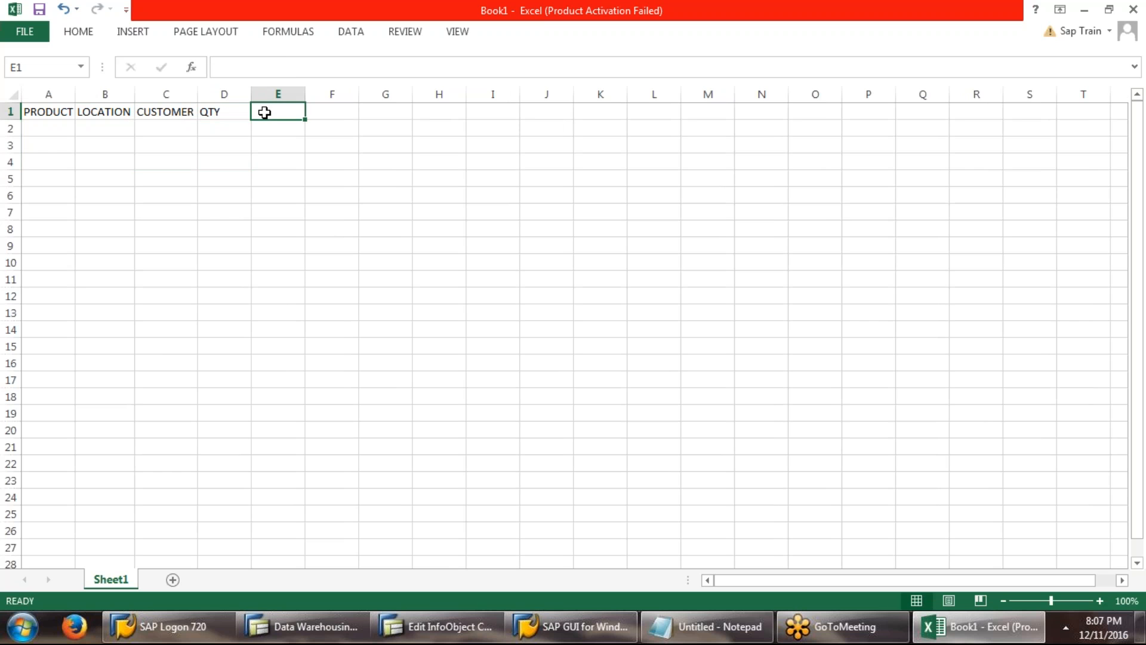
{"action": "type", "text": "UNIT"}
{"action": "left_click", "coordinate": [319, 112]}
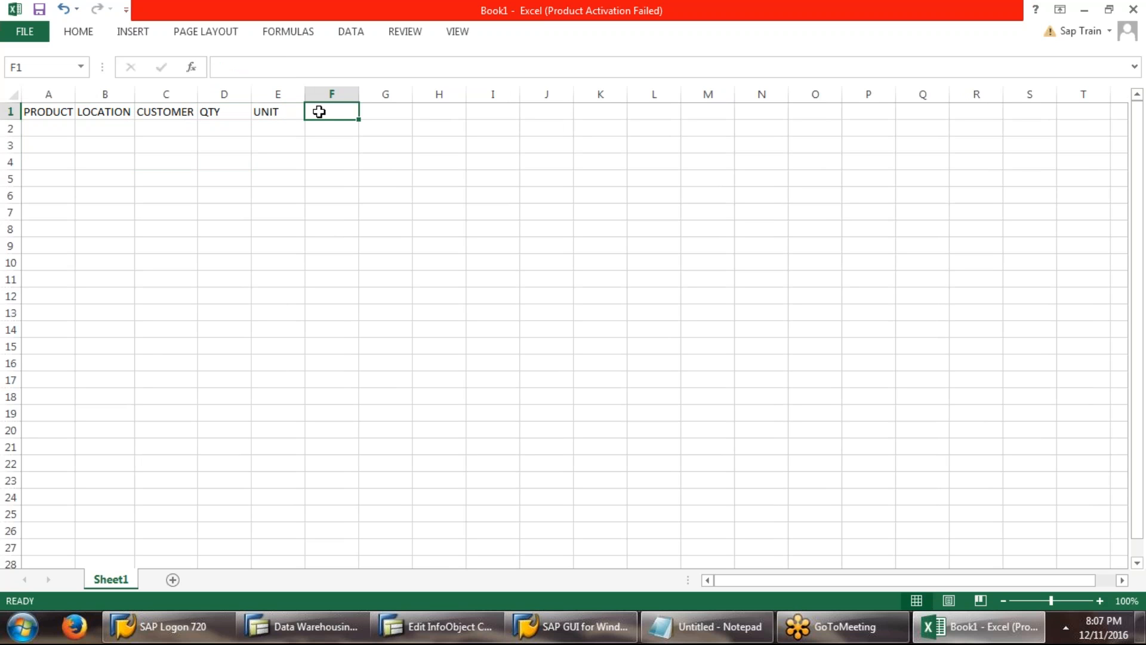
{"action": "type", "text": "DATE"}
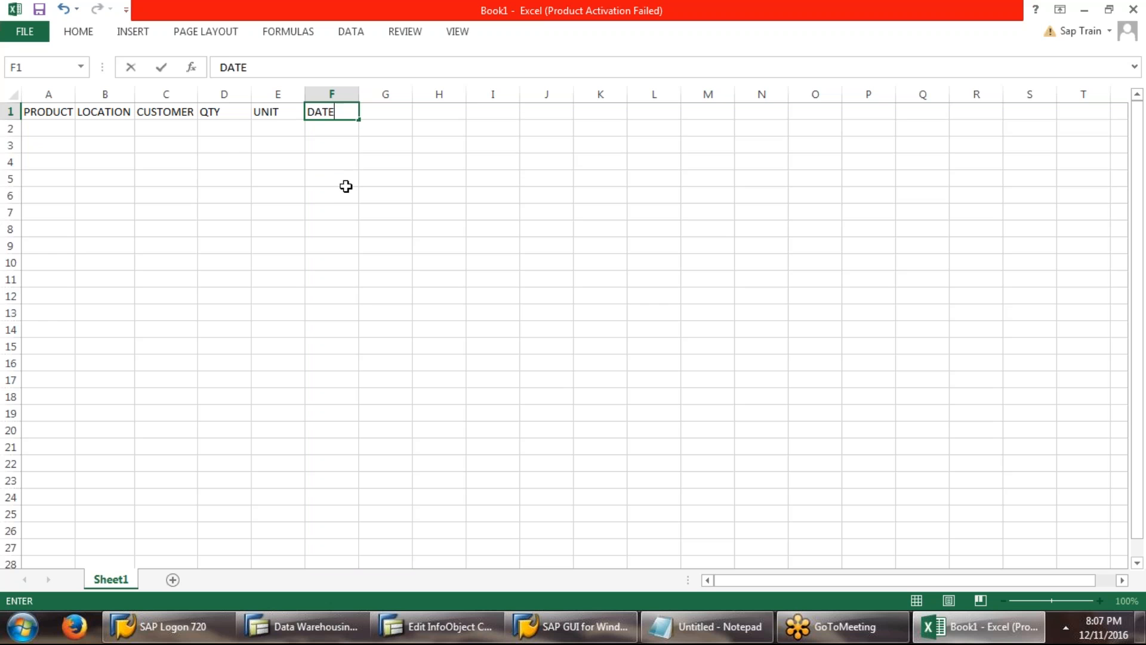
{"action": "left_click", "coordinate": [346, 186]}
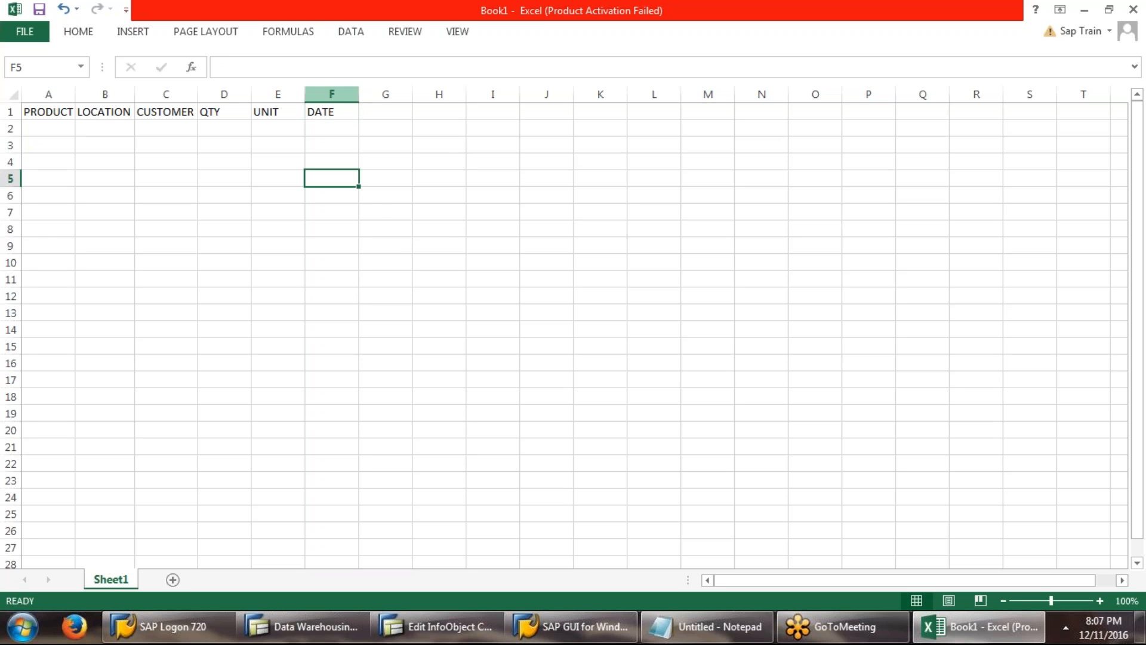
Format the whole DATE column as Text and enter 012016 in cell F2
{"action": "right_click", "coordinate": [332, 94]}
{"action": "left_click", "coordinate": [312, 234]}
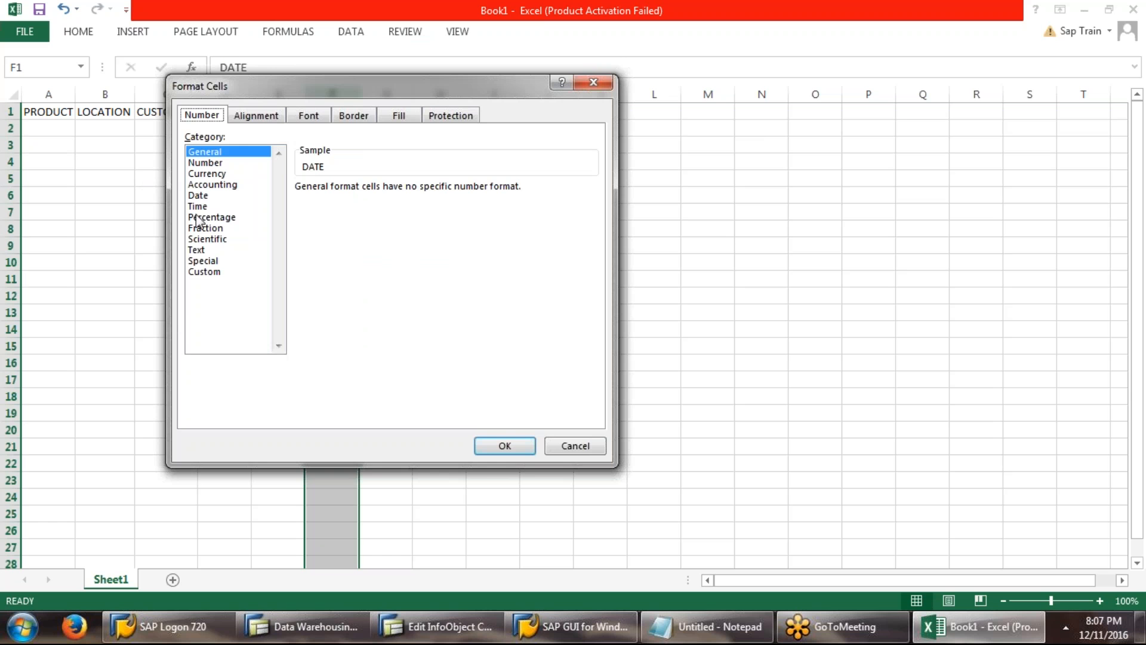
{"action": "left_click", "coordinate": [201, 250]}
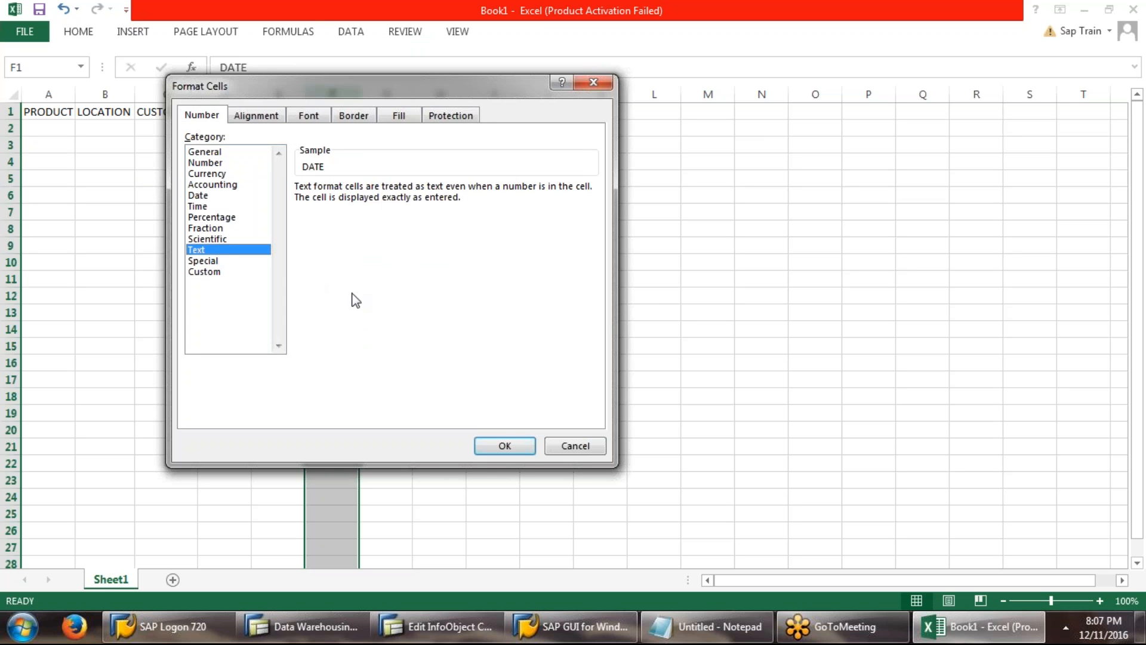
{"action": "left_click", "coordinate": [490, 447]}
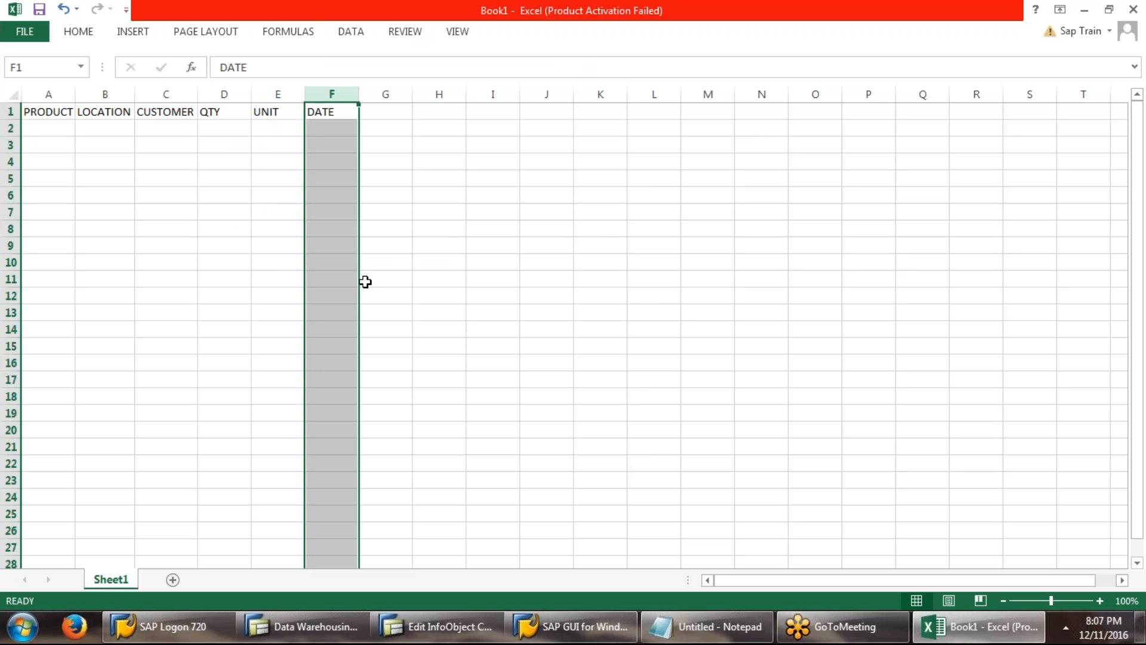
{"action": "left_click", "coordinate": [315, 126]}
{"action": "type", "text": "0"}
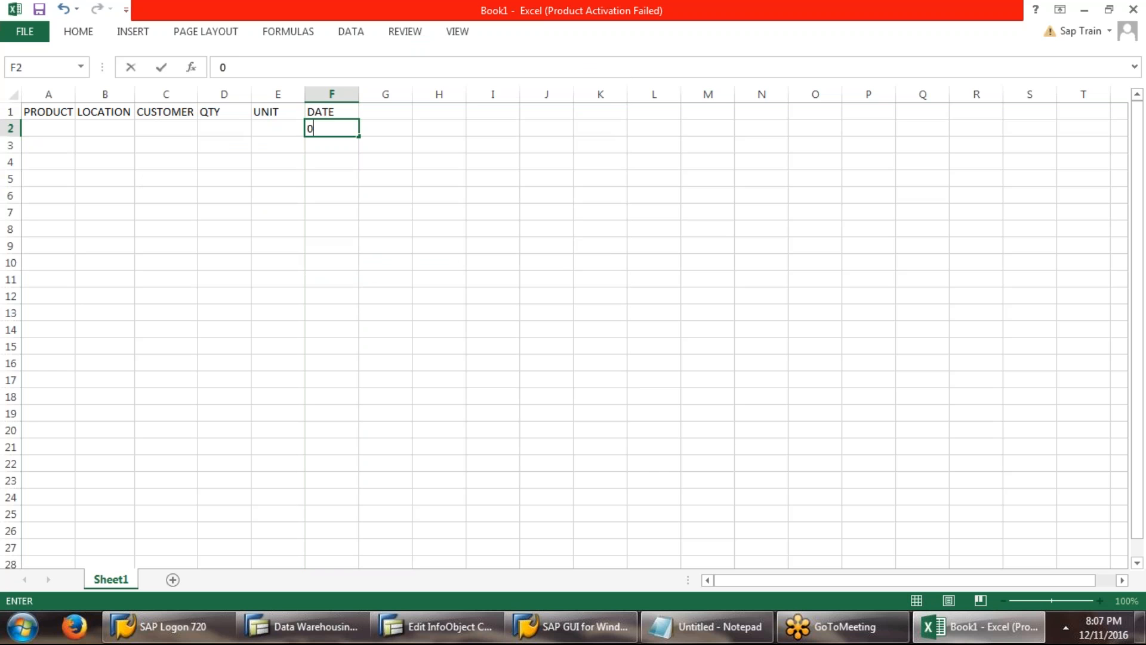
{"action": "type", "text": "12016"}
{"action": "left_click", "coordinate": [385, 262]}
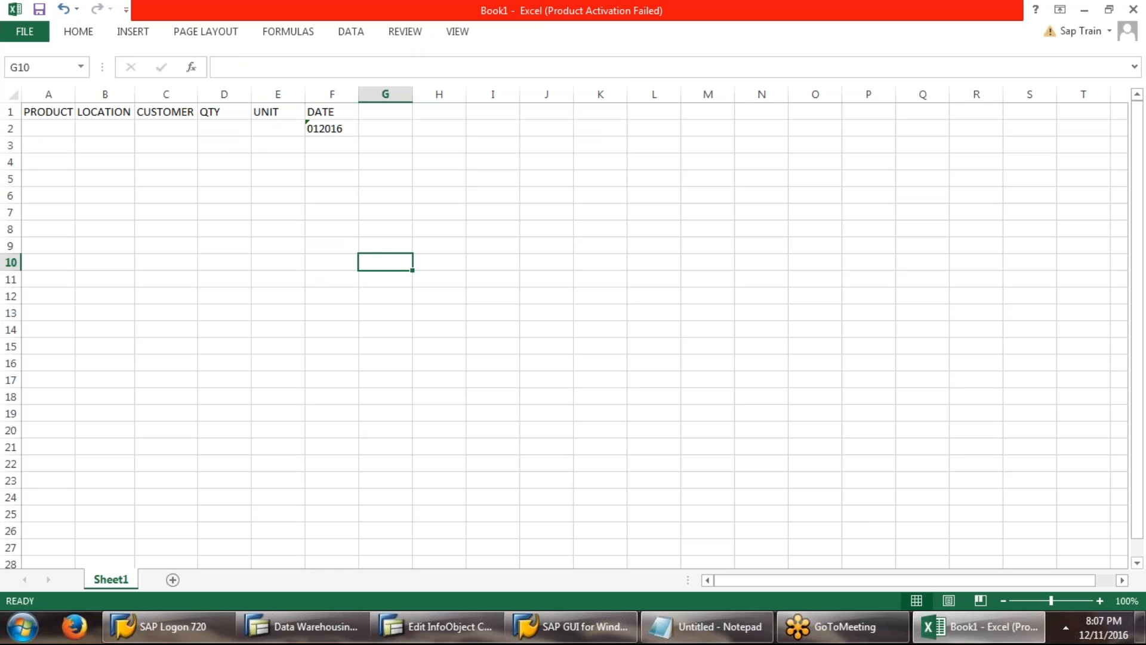
Switch to the SAP InfoObject catalog window and create characteristic ZPR22 with long description PRODUCT under CHAR, assigned to the BW application
{"action": "left_click", "coordinate": [449, 625]}
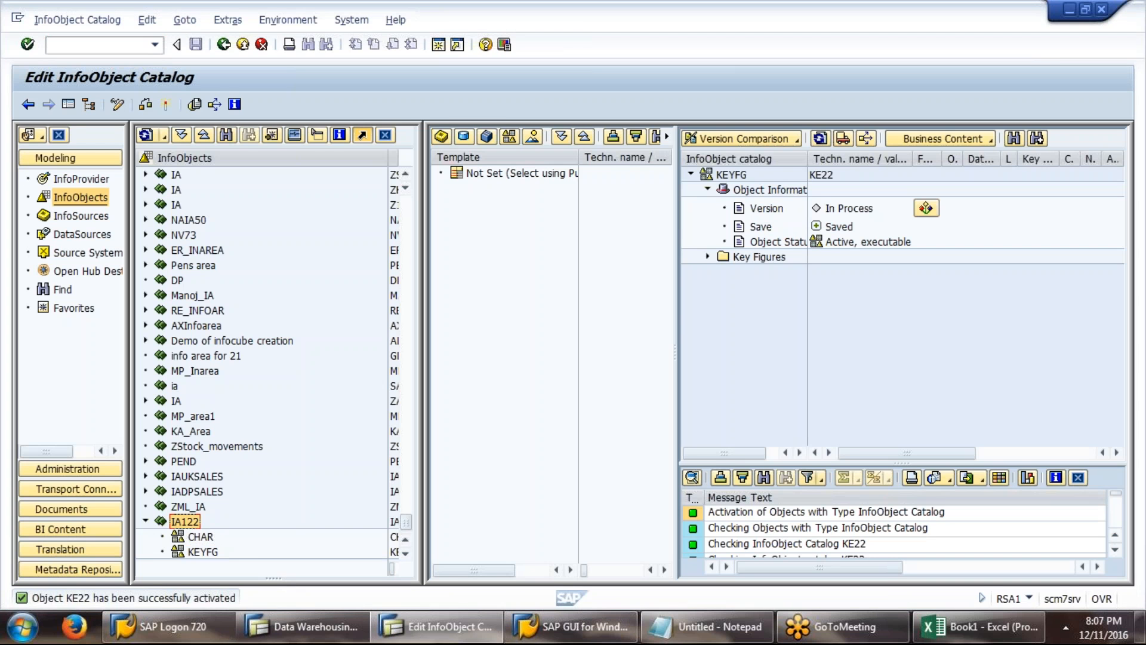
{"action": "right_click", "coordinate": [201, 537]}
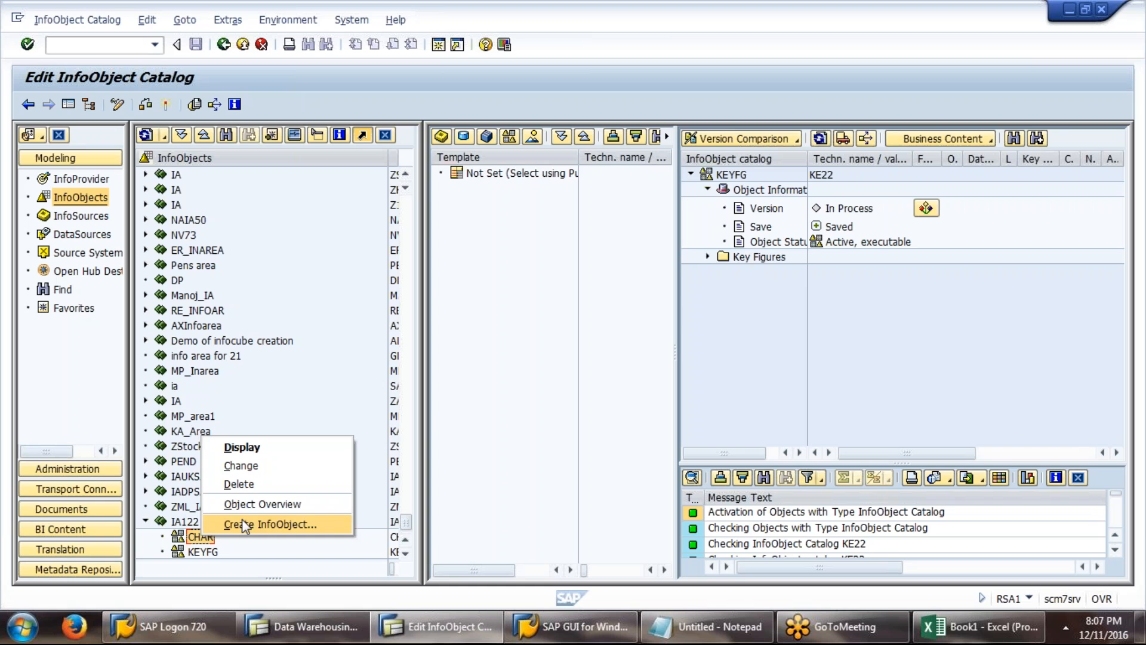
{"action": "left_click", "coordinate": [242, 519]}
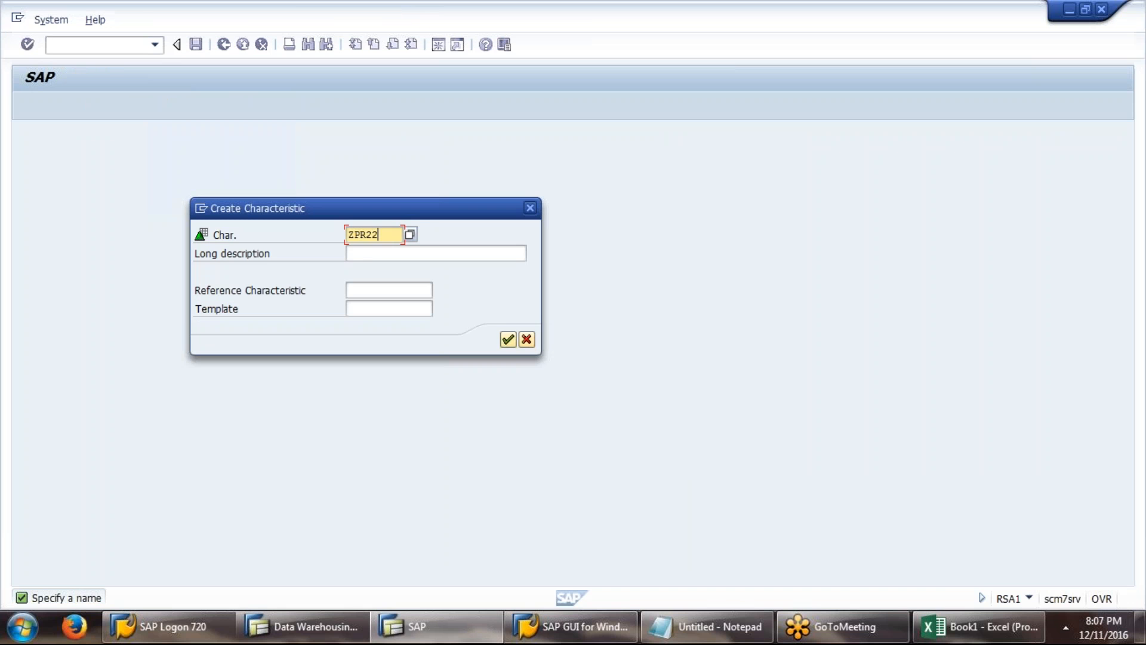
{"action": "left_click", "coordinate": [366, 253]}
{"action": "type", "text": "PRODUCT"}
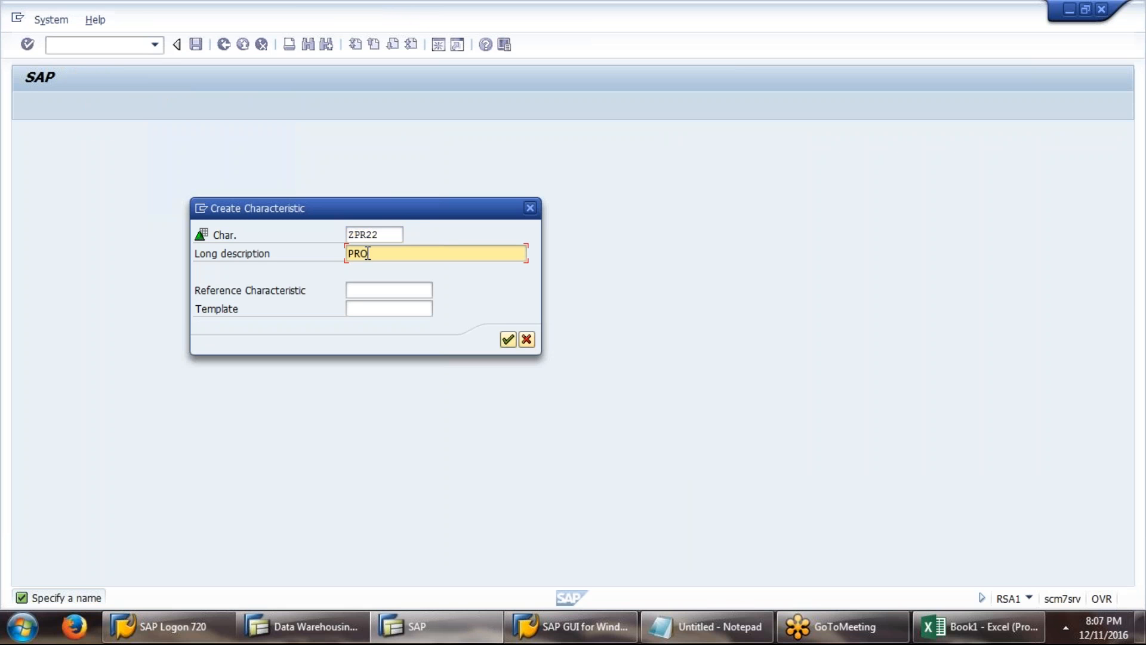
{"action": "left_click", "coordinate": [398, 237]}
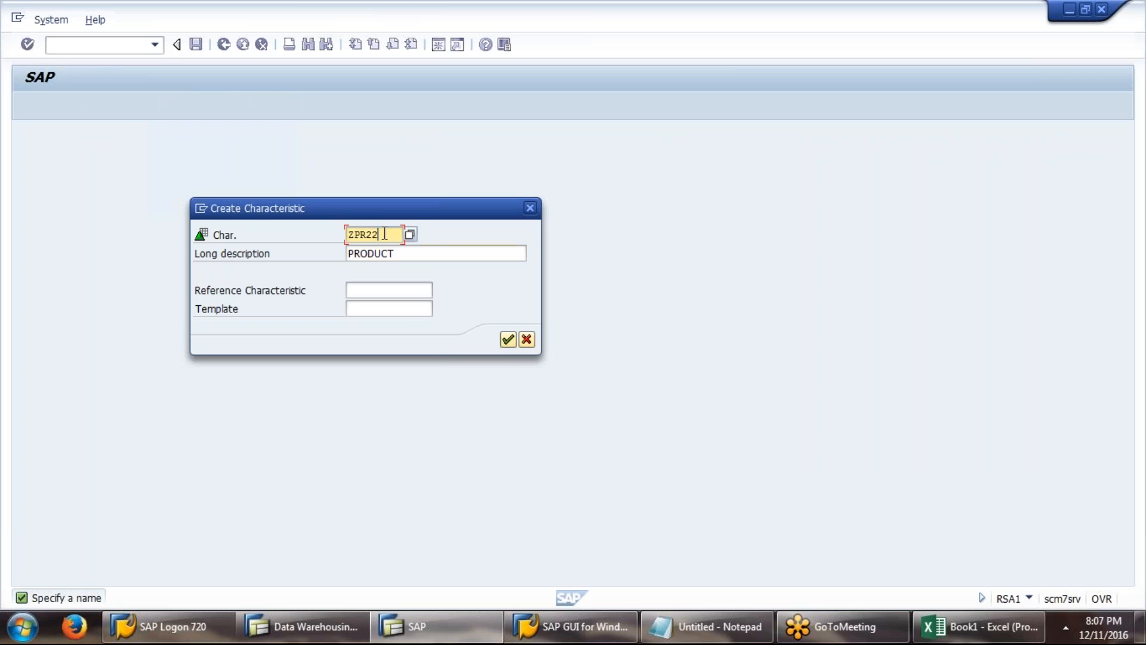
{"action": "left_click", "coordinate": [507, 340]}
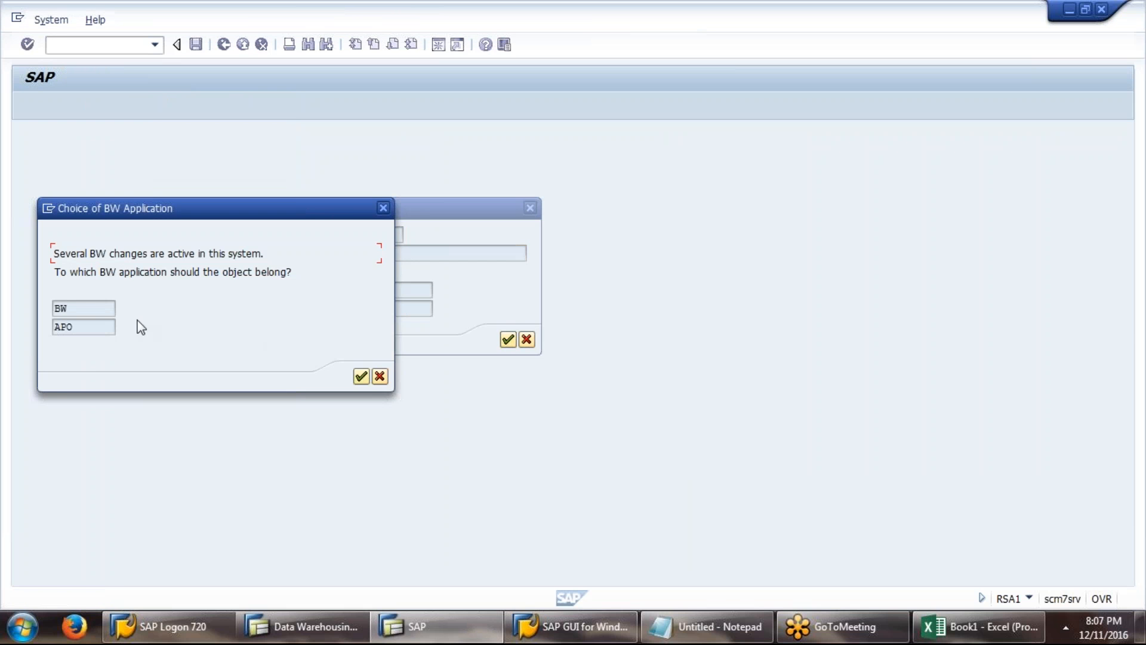
{"action": "double_click", "coordinate": [69, 310]}
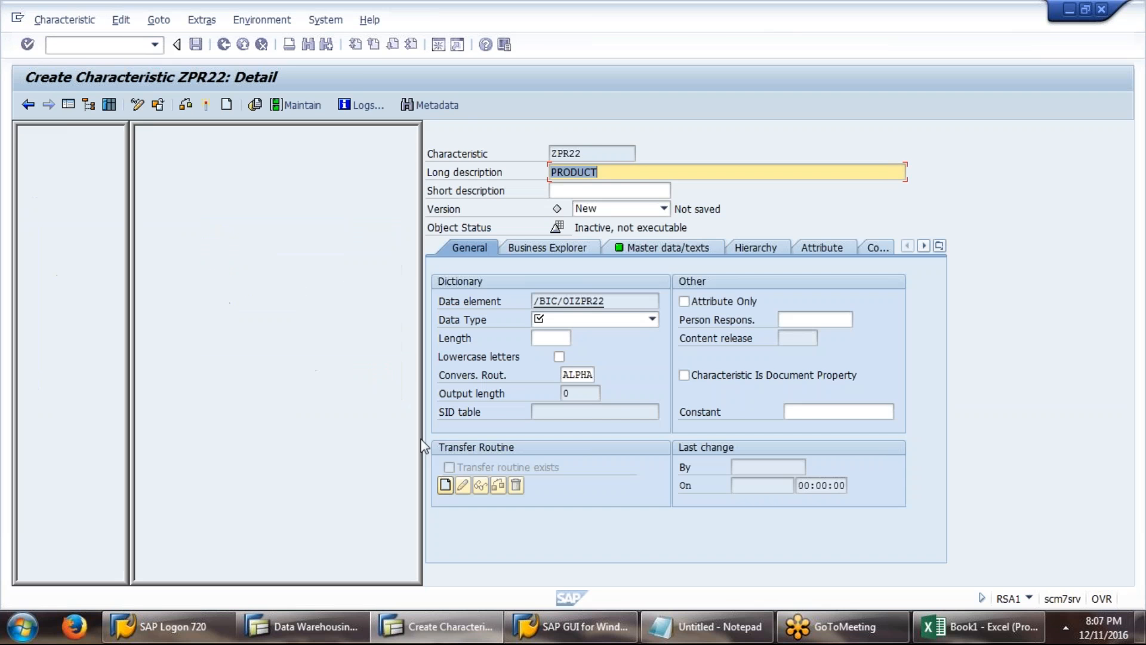
Set the characteristic ZPR22 to data type CHAR - Character String with length 10 and activate it
{"action": "left_click", "coordinate": [652, 319]}
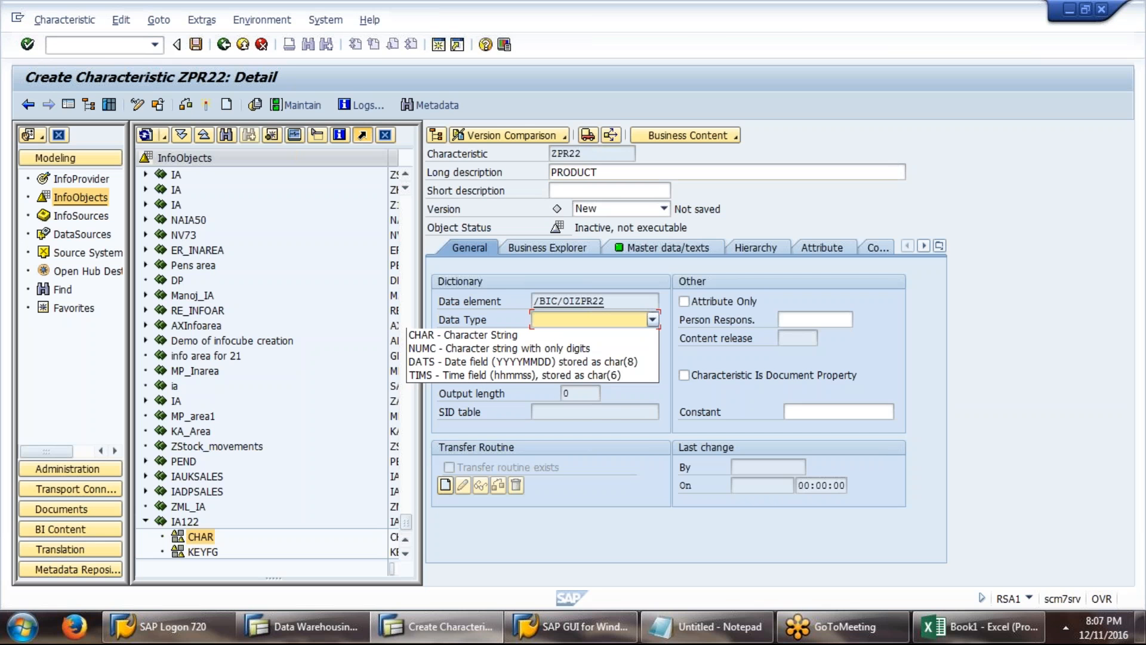
{"action": "left_click", "coordinate": [545, 334]}
{"action": "type", "text": "10"}
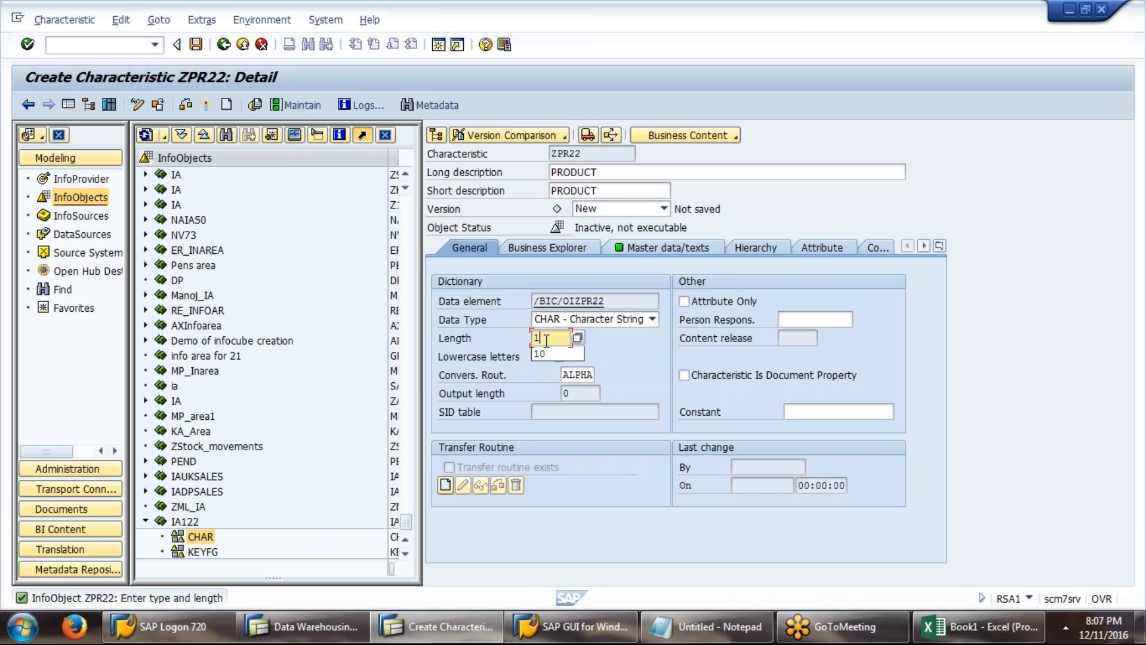
{"action": "left_click", "coordinate": [206, 105]}
Switch to Notepad, paste the clipboard content below the infopack line, and return to the SAP window
{"action": "left_click", "coordinate": [708, 626]}
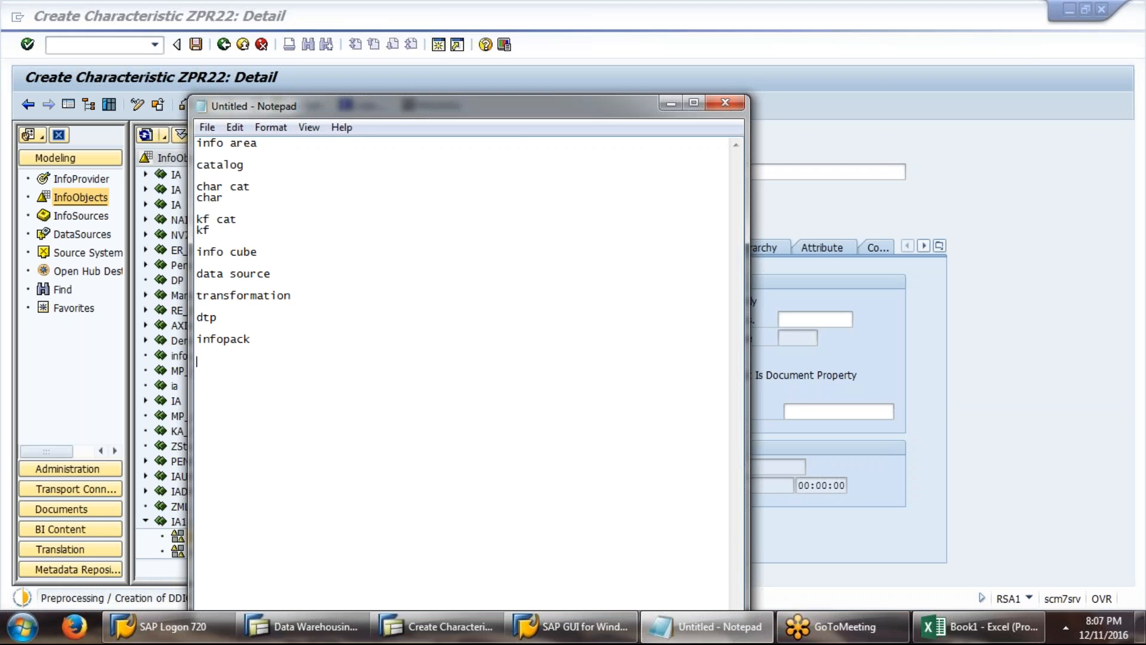
{"action": "right_click", "coordinate": [292, 366]}
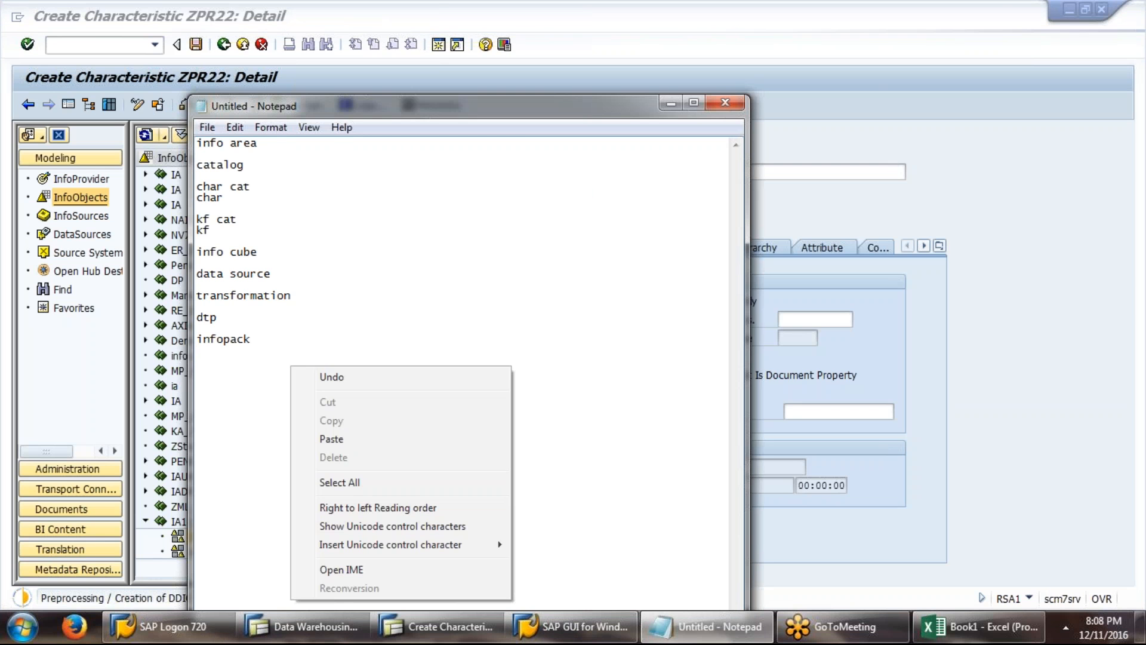
{"action": "left_click", "coordinate": [333, 439]}
{"action": "left_click", "coordinate": [977, 350]}
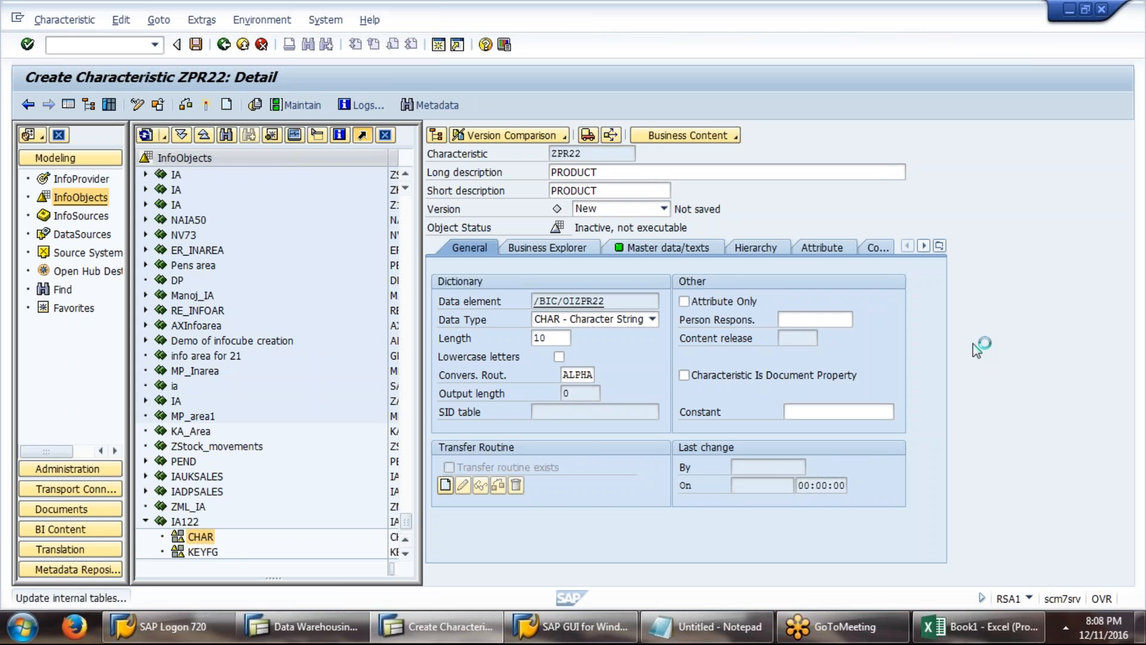
Try to create characteristic ZLOC22 with long description LOCATION under the CHAR catalog, assigned to the BW application
{"action": "right_click", "coordinate": [209, 536]}
{"action": "left_click", "coordinate": [250, 524]}
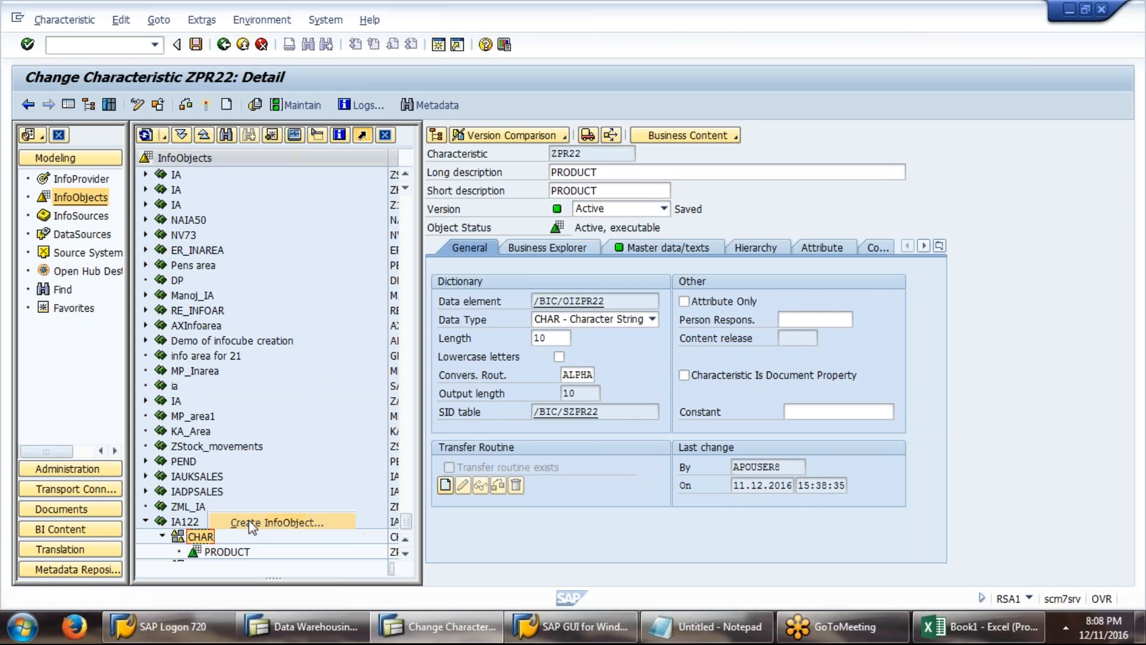
{"action": "type", "text": "ZLOC22"}
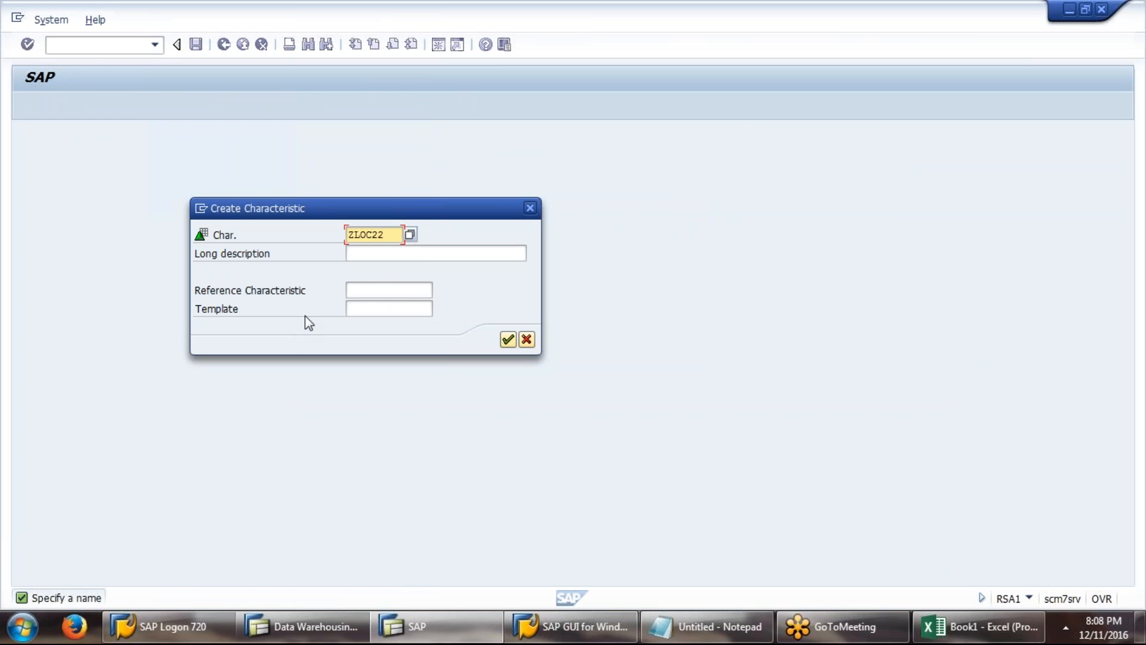
{"action": "key", "text": "Tab"}
{"action": "type", "text": "LOC"}
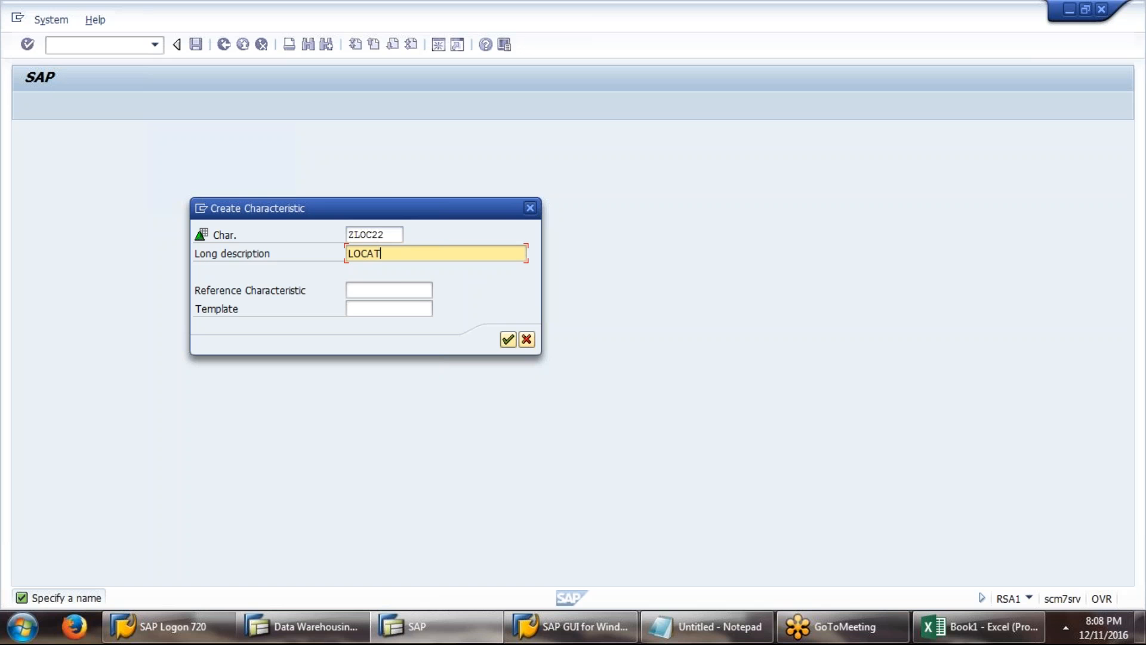
{"action": "left_click", "coordinate": [508, 339]}
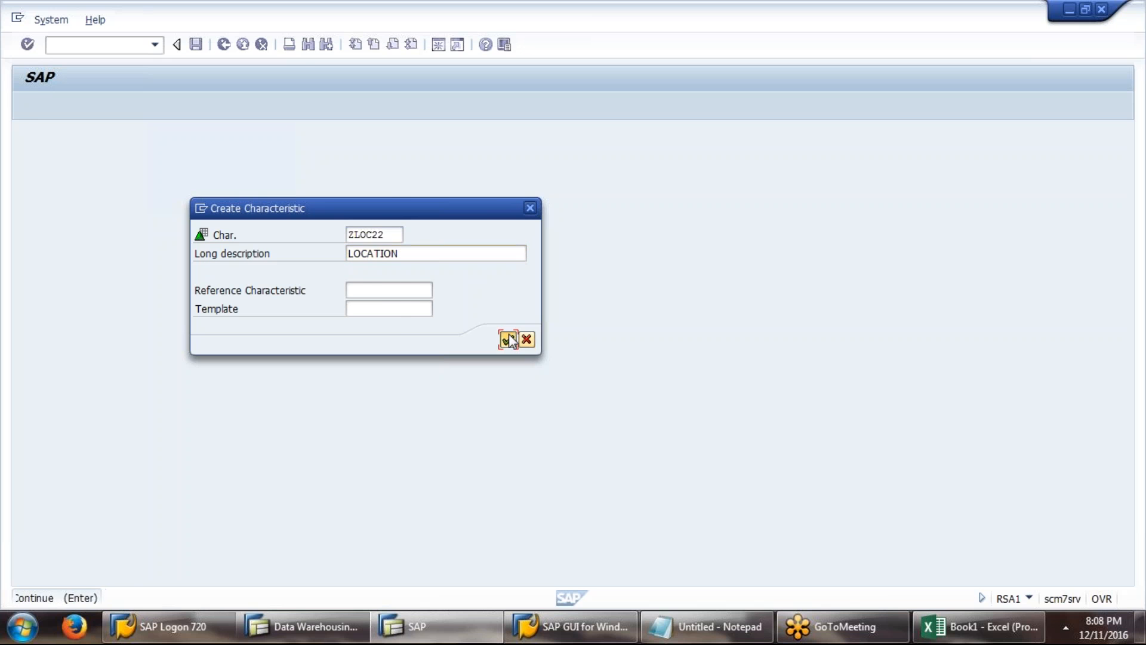
{"action": "double_click", "coordinate": [114, 309]}
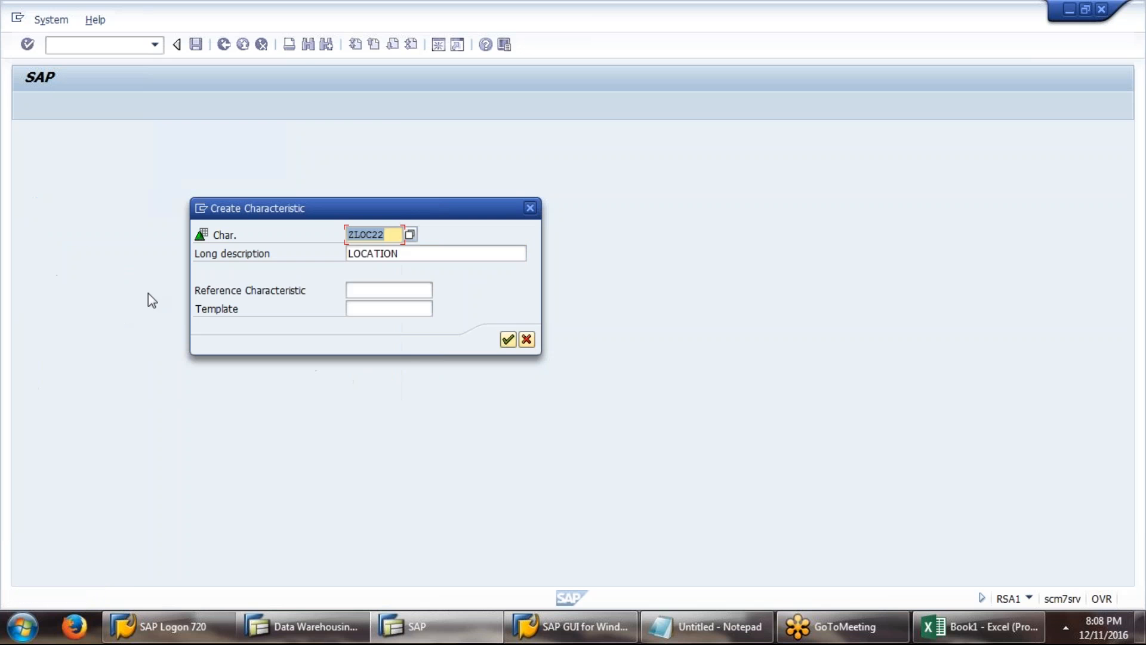
Rename the new location characteristic to ZLO22 and confirm its creation and BW application choice
{"action": "left_click", "coordinate": [375, 236]}
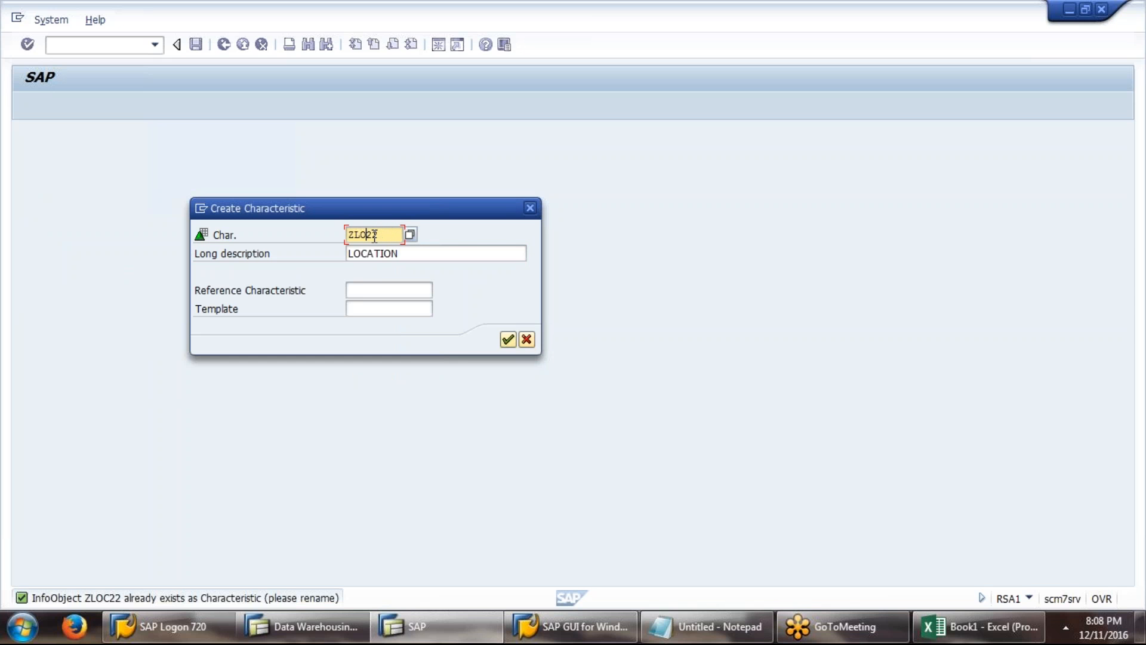
{"action": "left_click", "coordinate": [504, 342]}
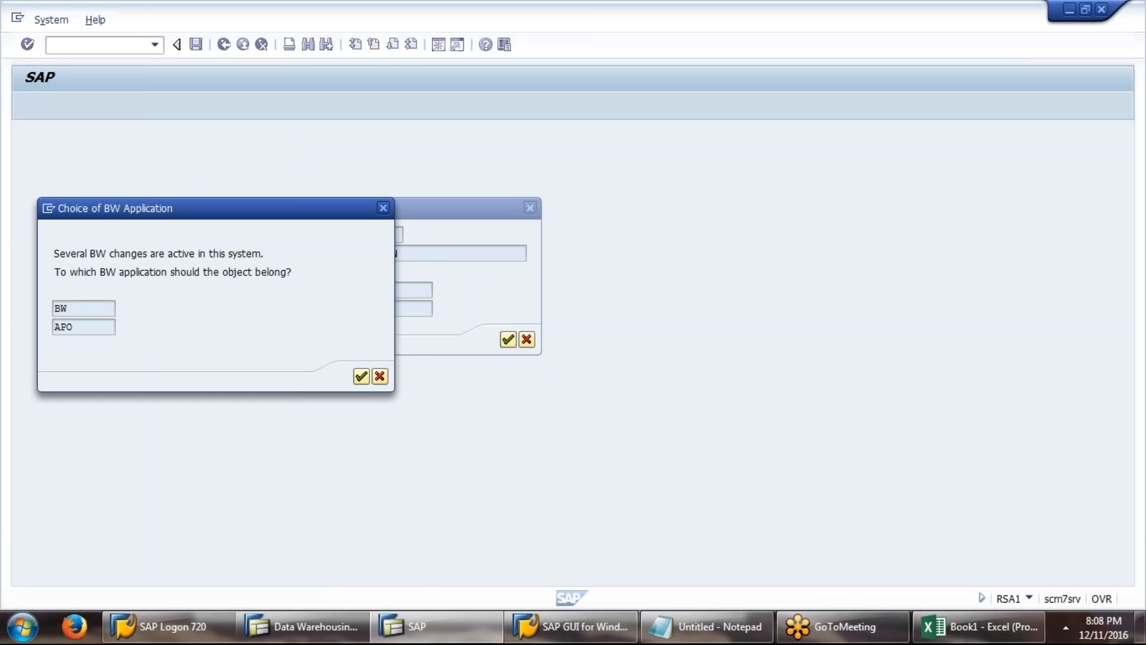
{"action": "key", "text": "Return"}
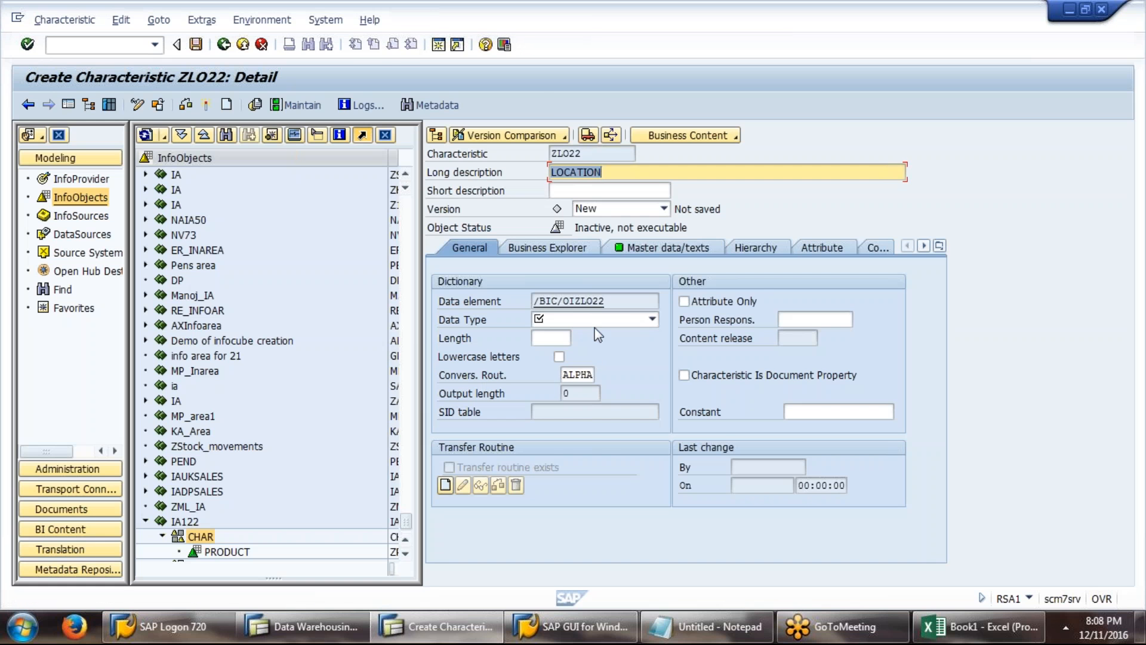
Set the characteristic ZLO22 to data type CHAR - Character String with length 10 and activate it
{"action": "left_click", "coordinate": [593, 318]}
{"action": "left_click", "coordinate": [585, 330]}
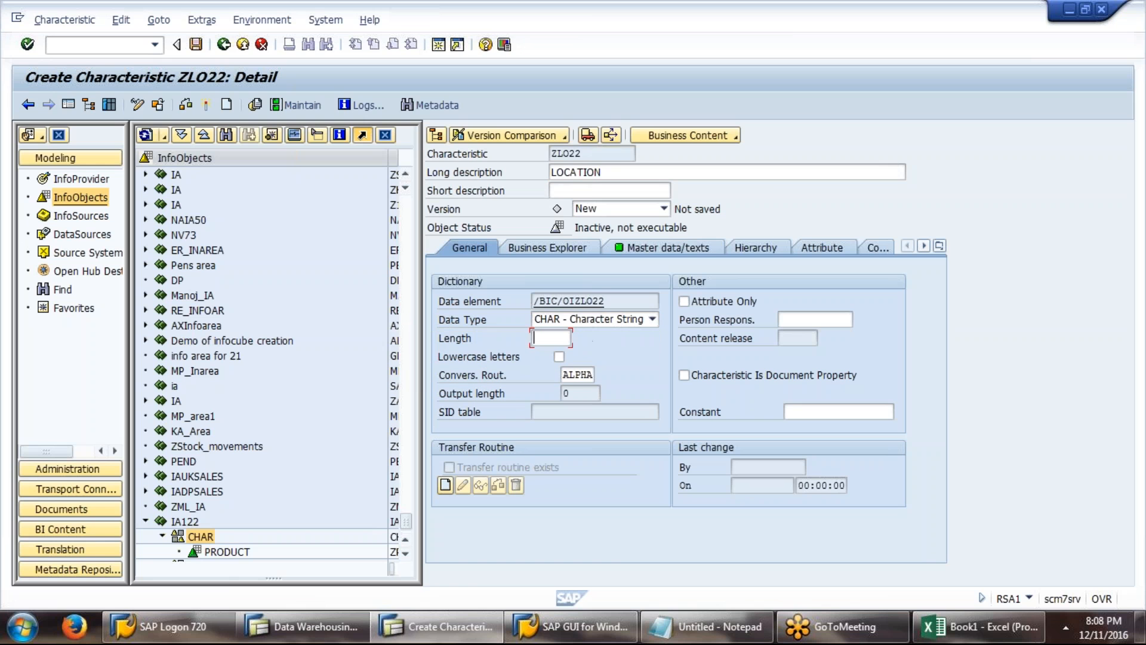
{"action": "key", "text": "Return"}
{"action": "type", "text": "10"}
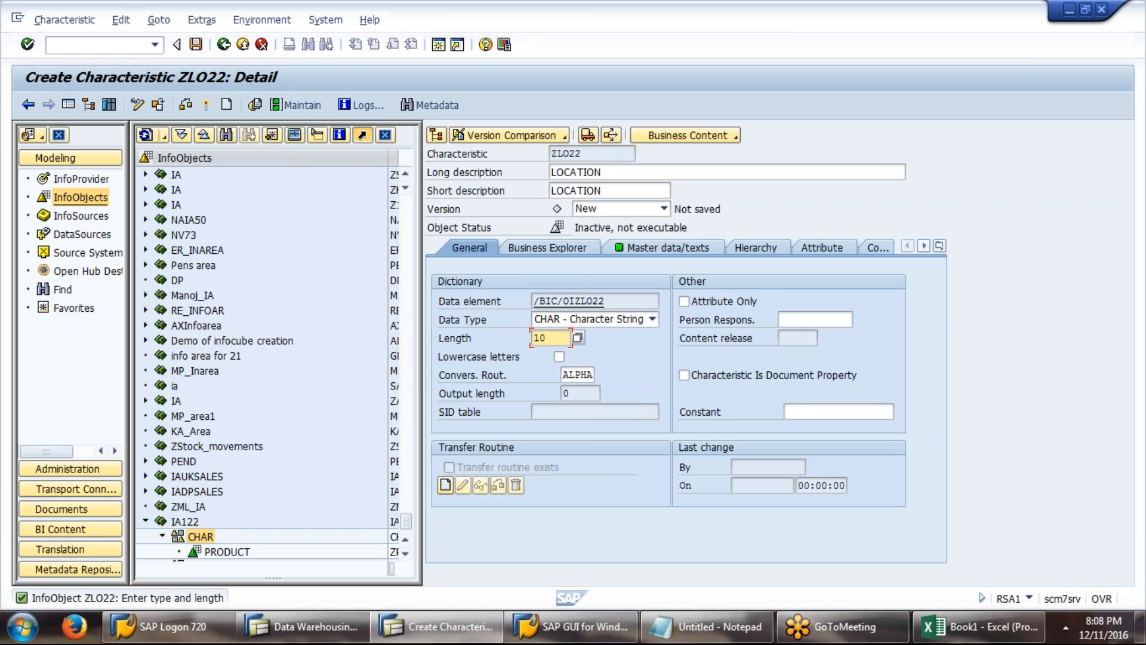
{"action": "left_click", "coordinate": [204, 106]}
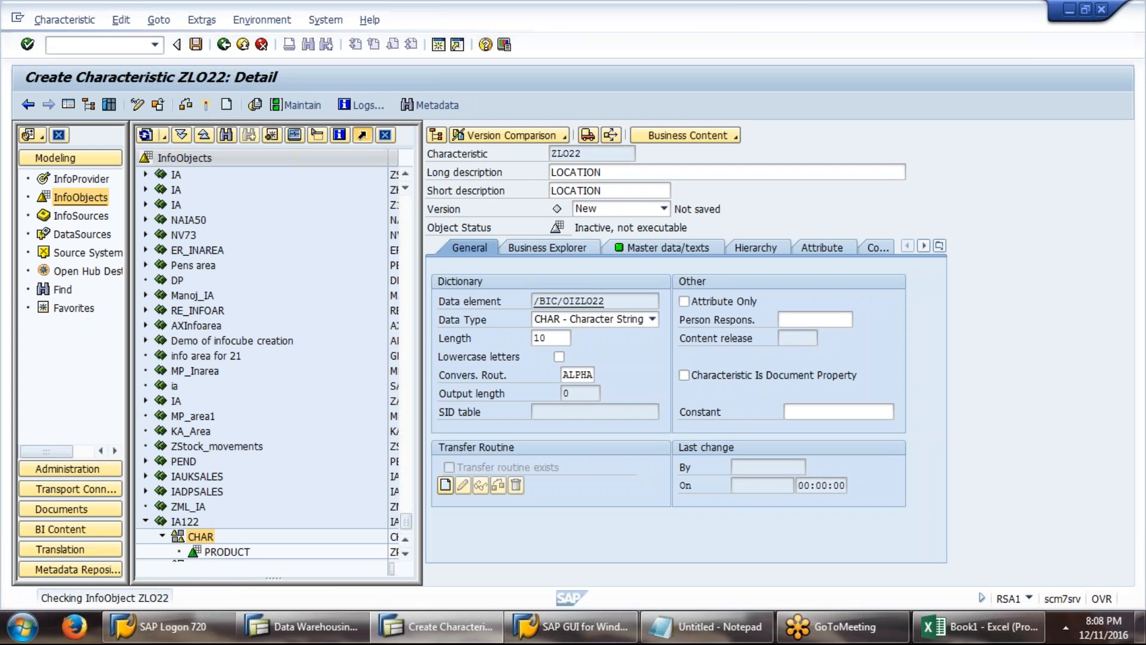
Switch to Notepad, paste ZLO22 on a new line below ZPR22, and return to the SAP window
{"action": "left_click", "coordinate": [708, 626]}
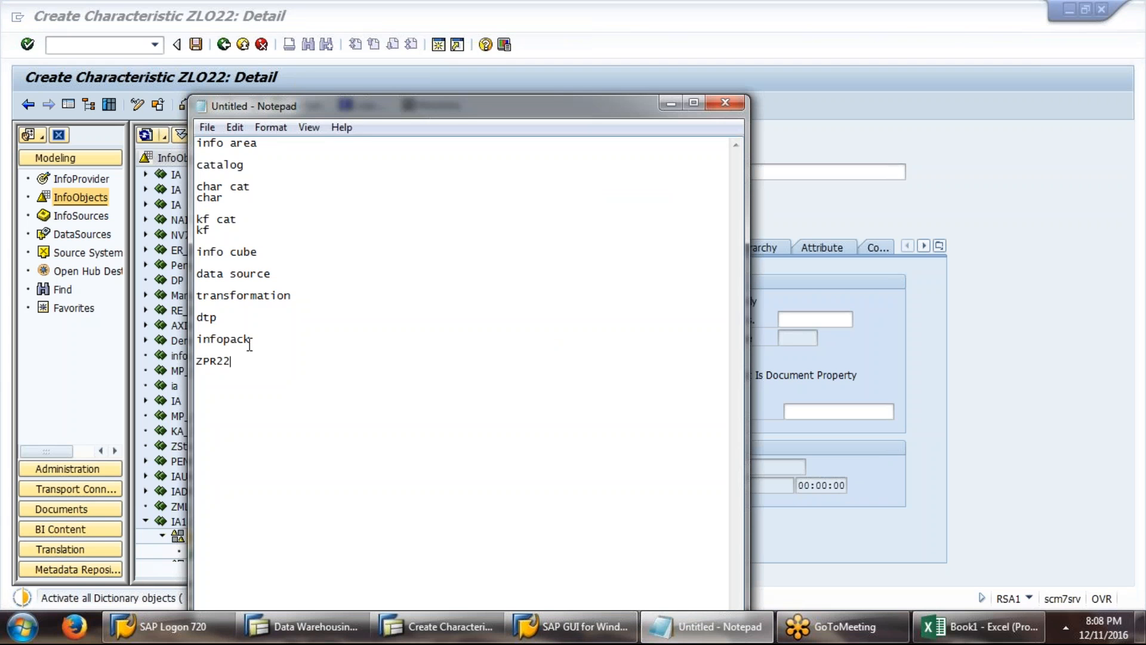
{"action": "key", "text": "Return"}
{"action": "right_click", "coordinate": [204, 384]}
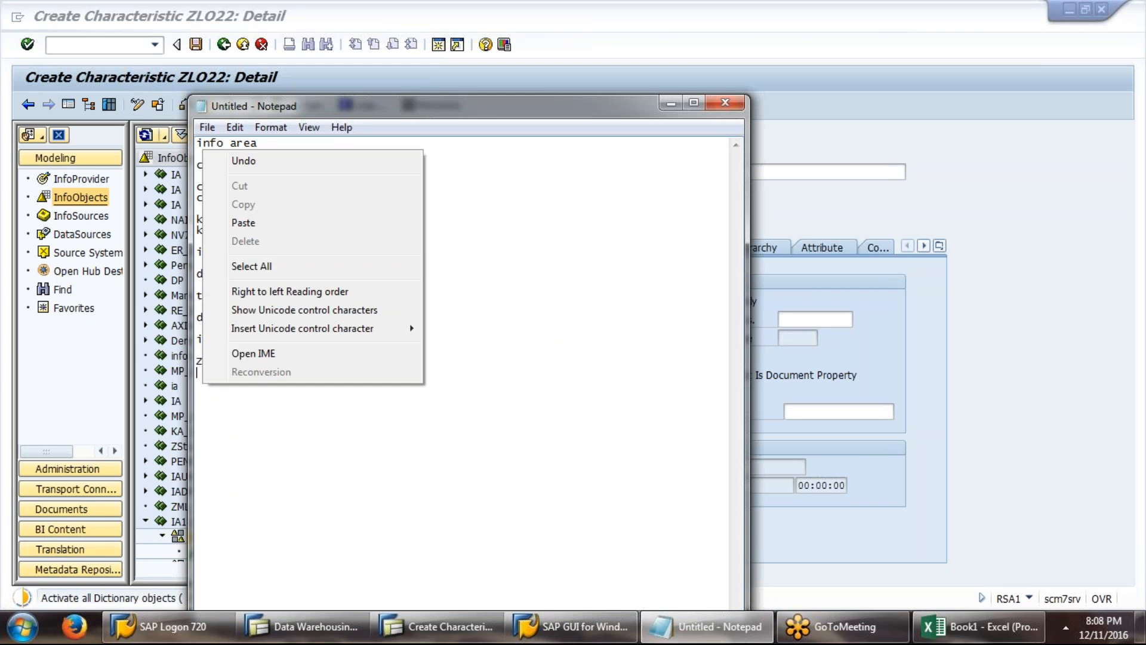
{"action": "left_click", "coordinate": [244, 223]}
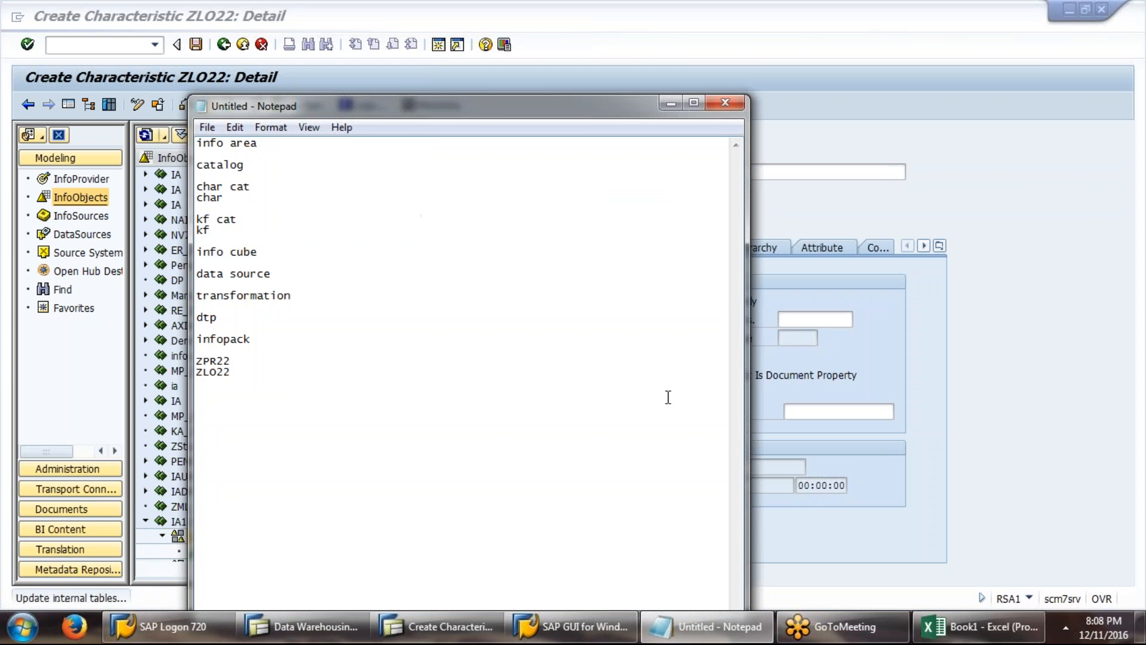
{"action": "left_click", "coordinate": [983, 372]}
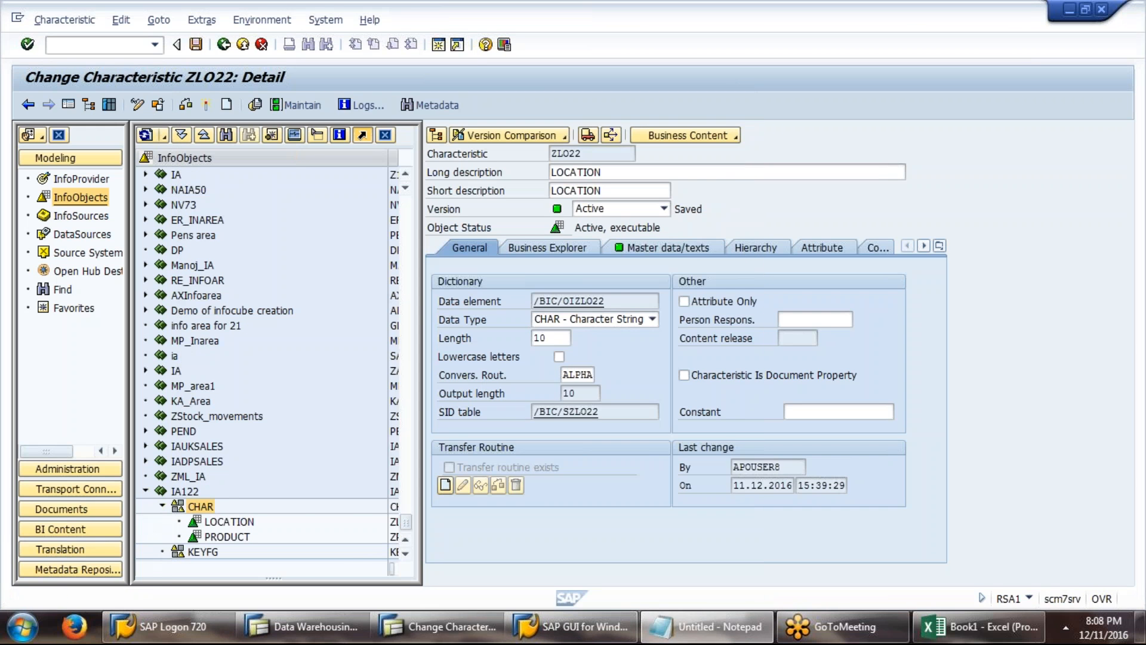
Create characteristic ZCUST22 with long description CUSTOMER under the CHAR catalog, assigned to the BW application
{"action": "left_click", "coordinate": [199, 506]}
{"action": "right_click", "coordinate": [206, 509]}
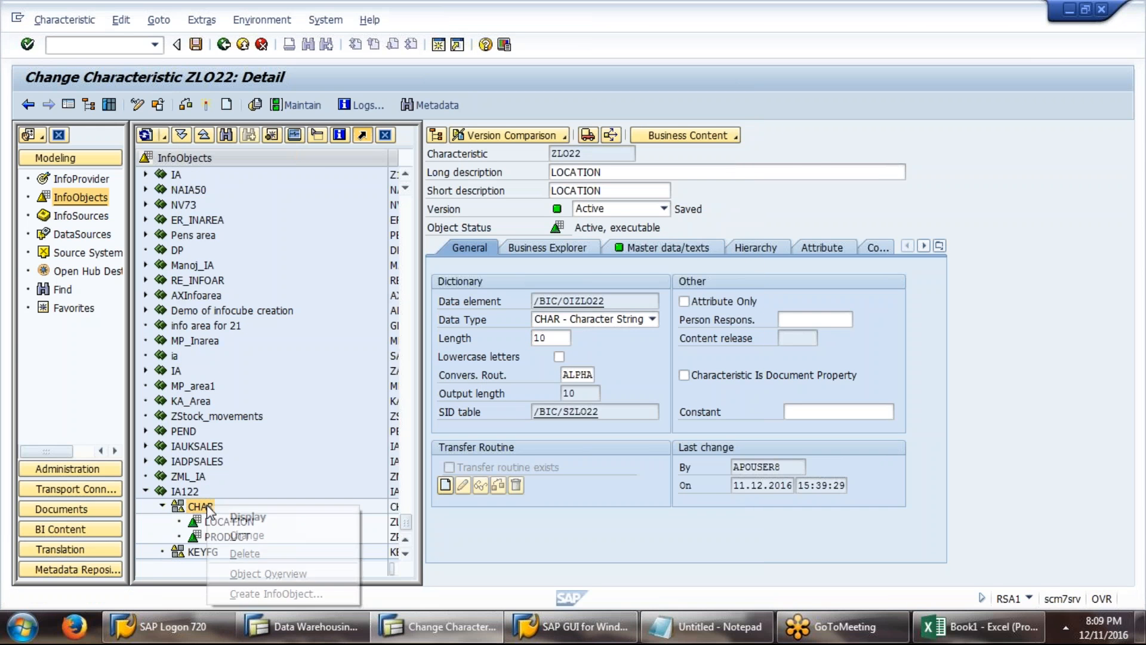
{"action": "left_click", "coordinate": [277, 590]}
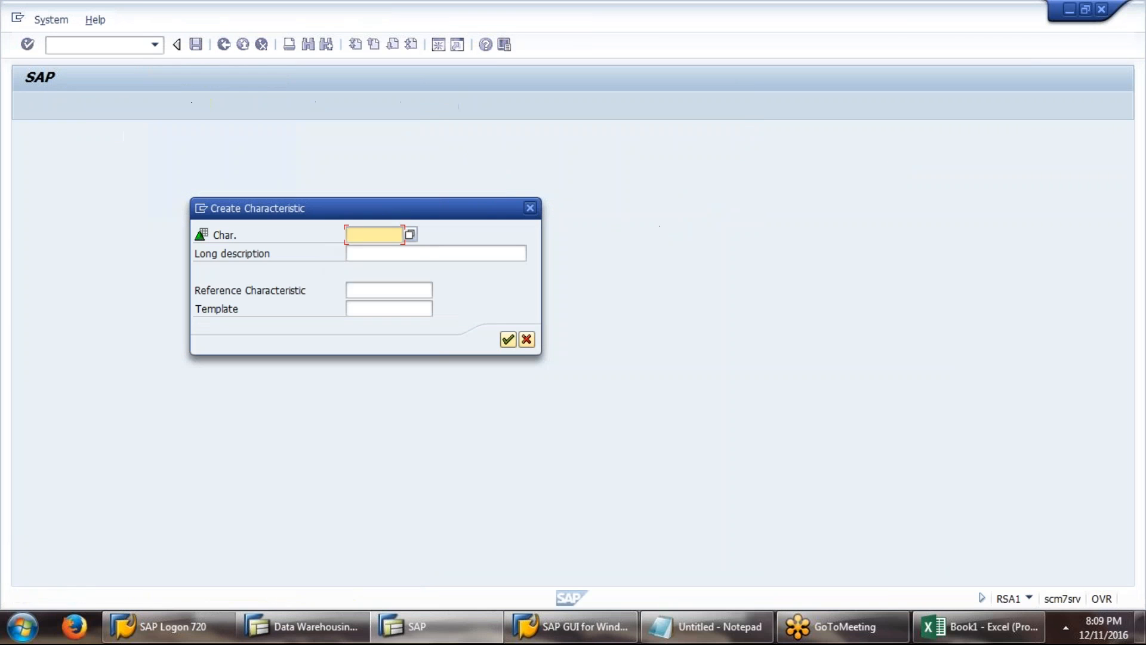
{"action": "type", "text": "ze"}
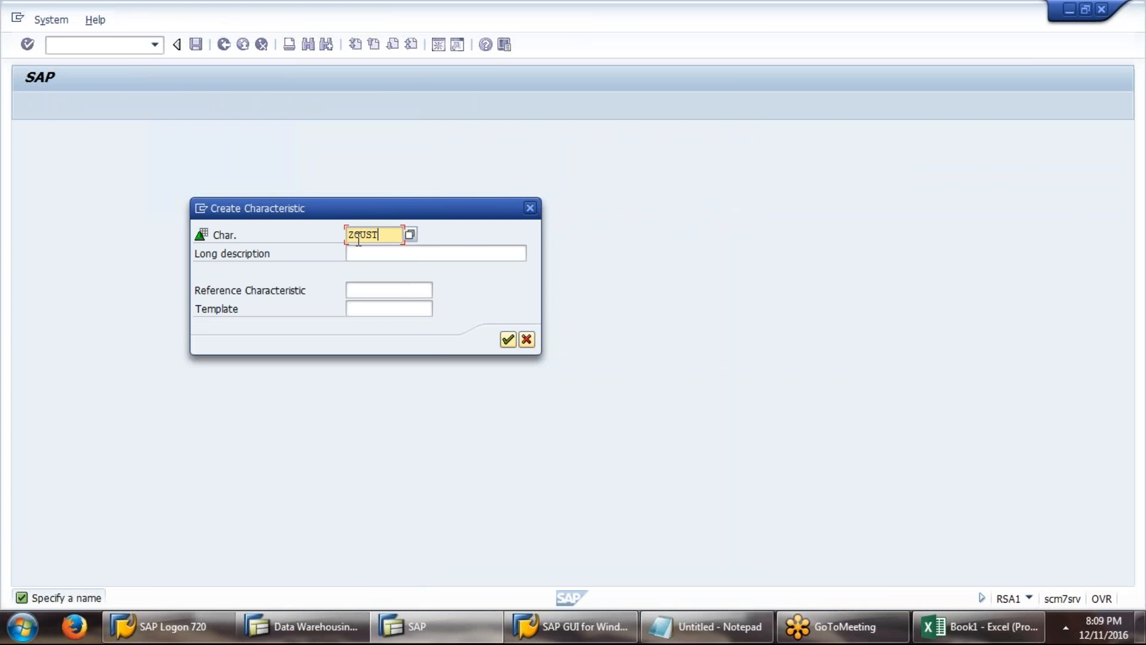
{"action": "left_click", "coordinate": [369, 248]}
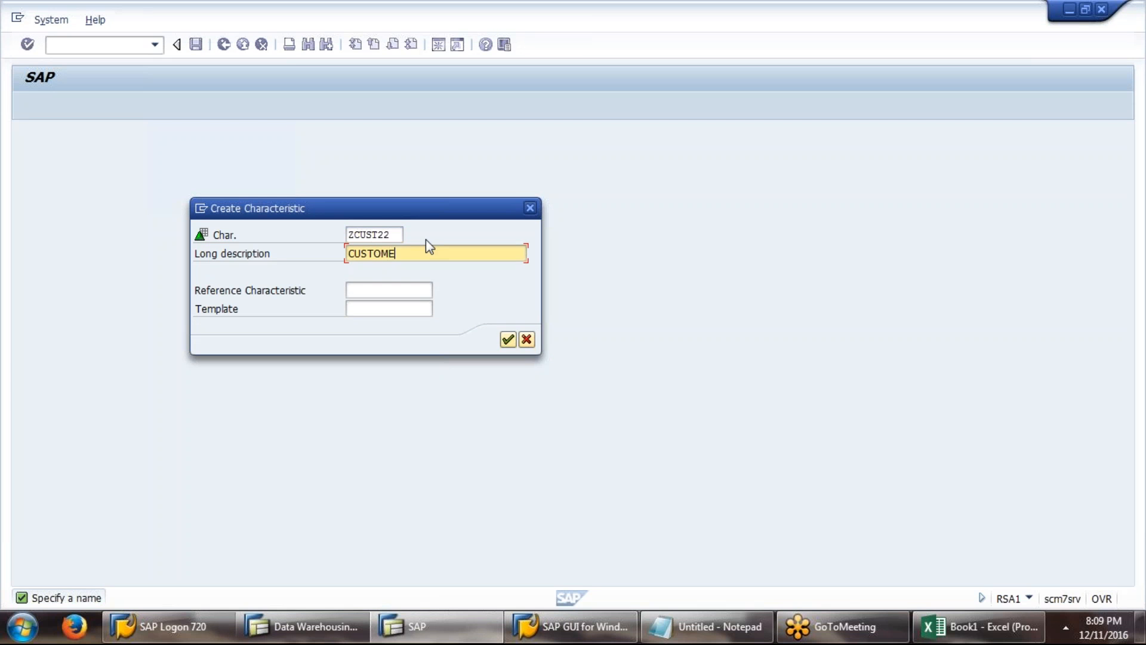
{"action": "left_click", "coordinate": [509, 344]}
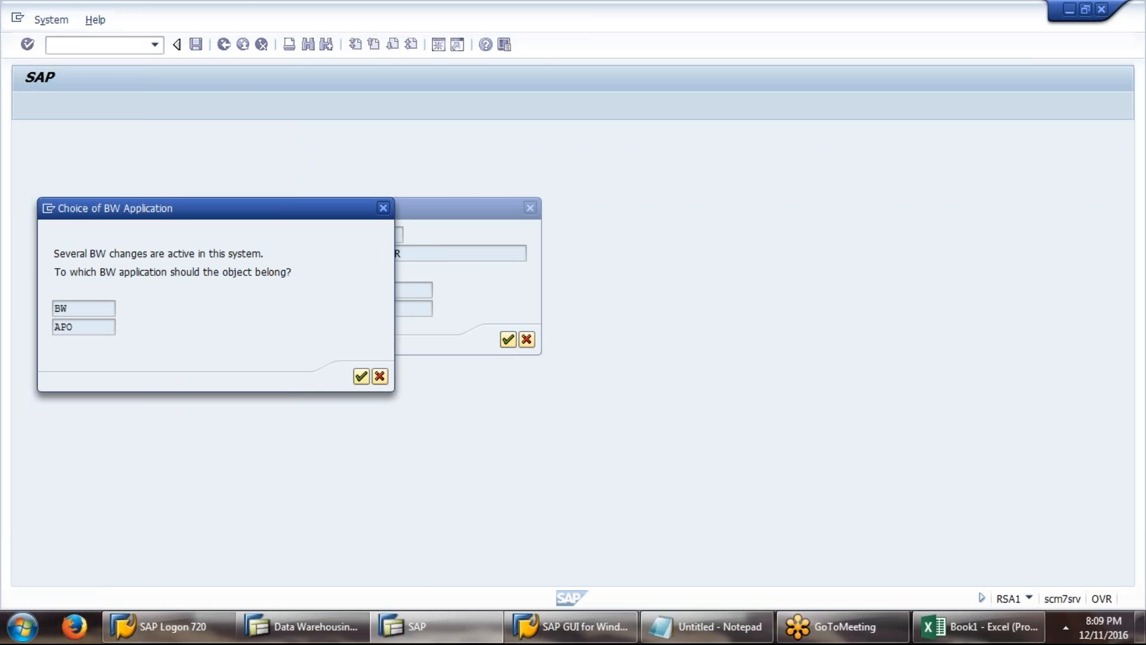
{"action": "double_click", "coordinate": [96, 308]}
Set the characteristic ZCUST22 to data type CHAR - Character String with length 10 and activate it
{"action": "key", "text": "shift+Tab"}
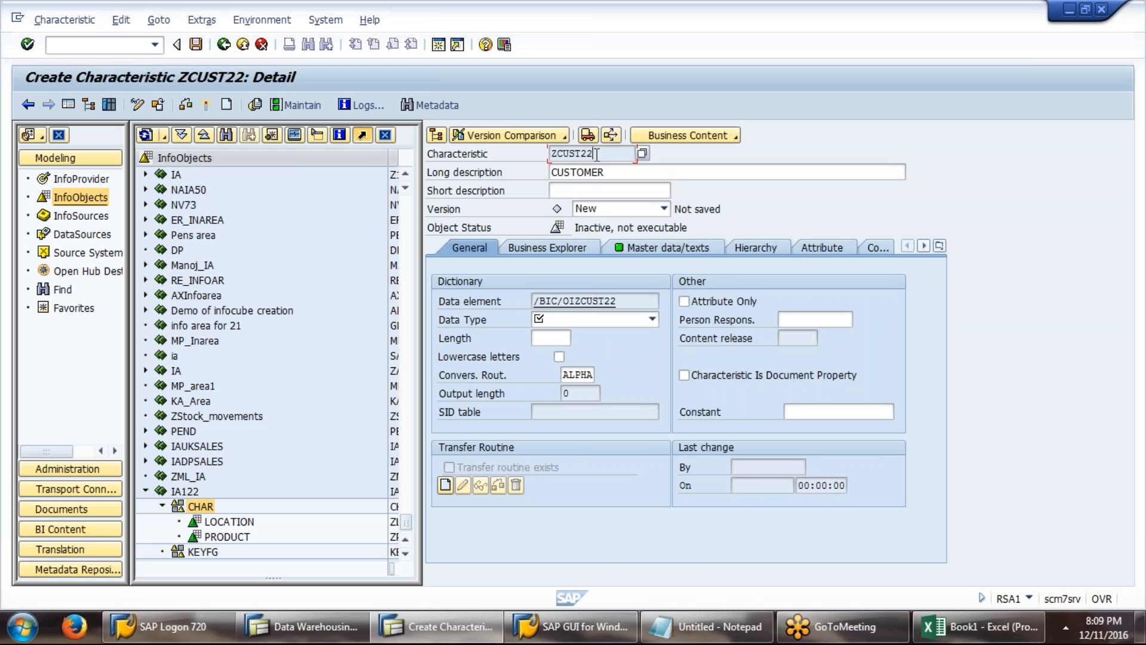
{"action": "left_click", "coordinate": [653, 319]}
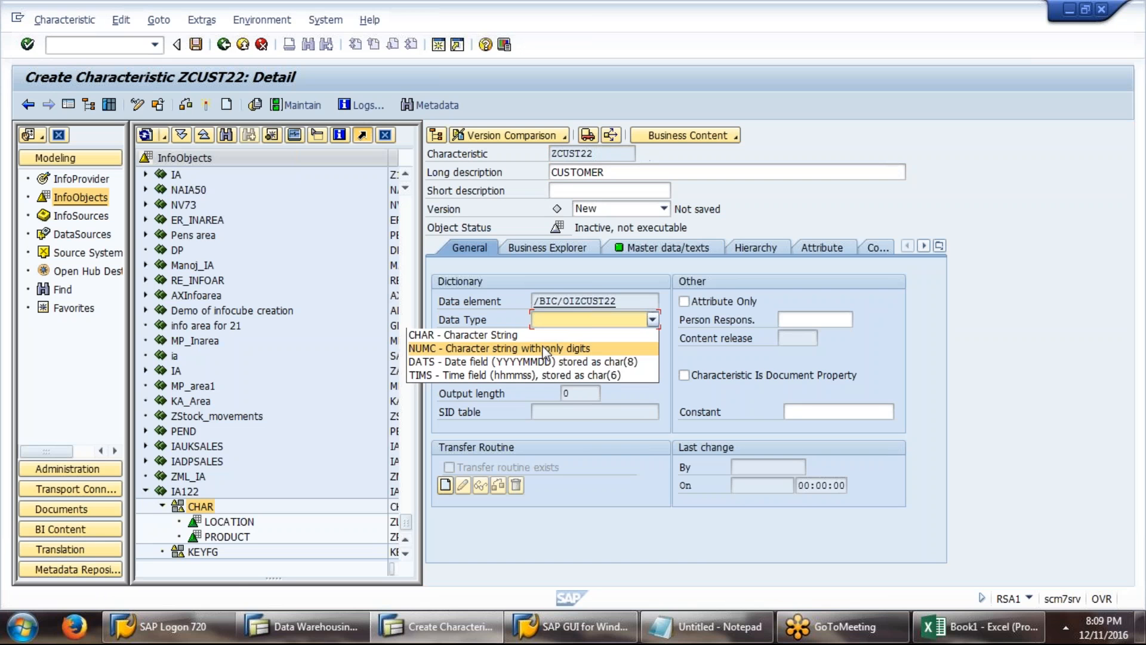
{"action": "left_click", "coordinate": [541, 331]}
{"action": "type", "text": "10"}
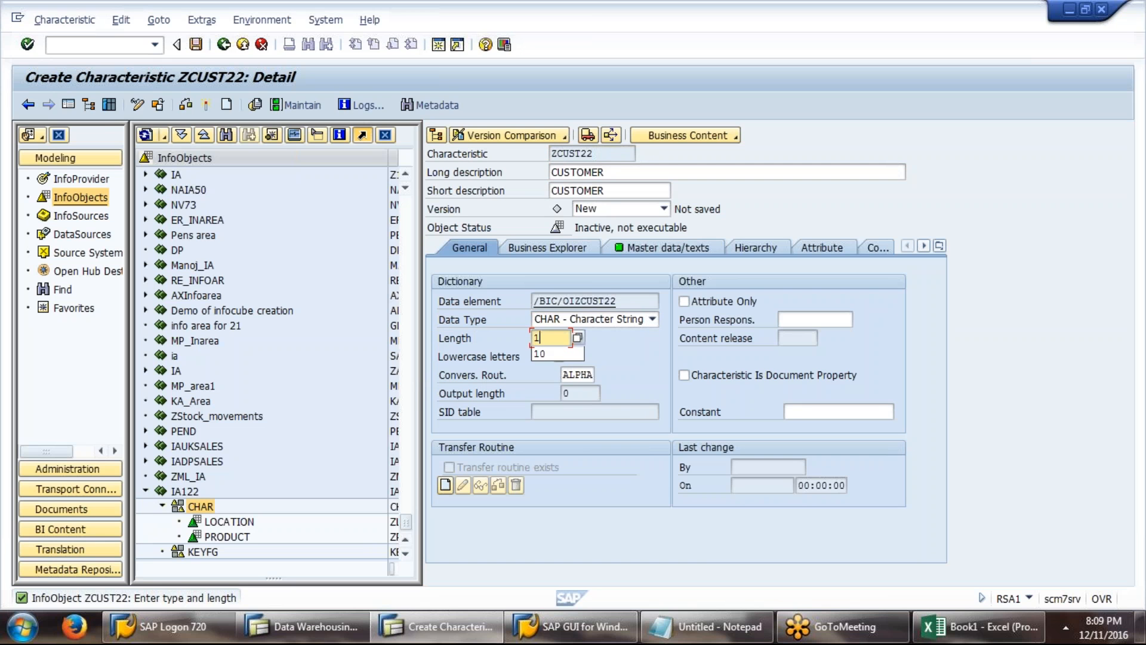
{"action": "left_click", "coordinate": [206, 106]}
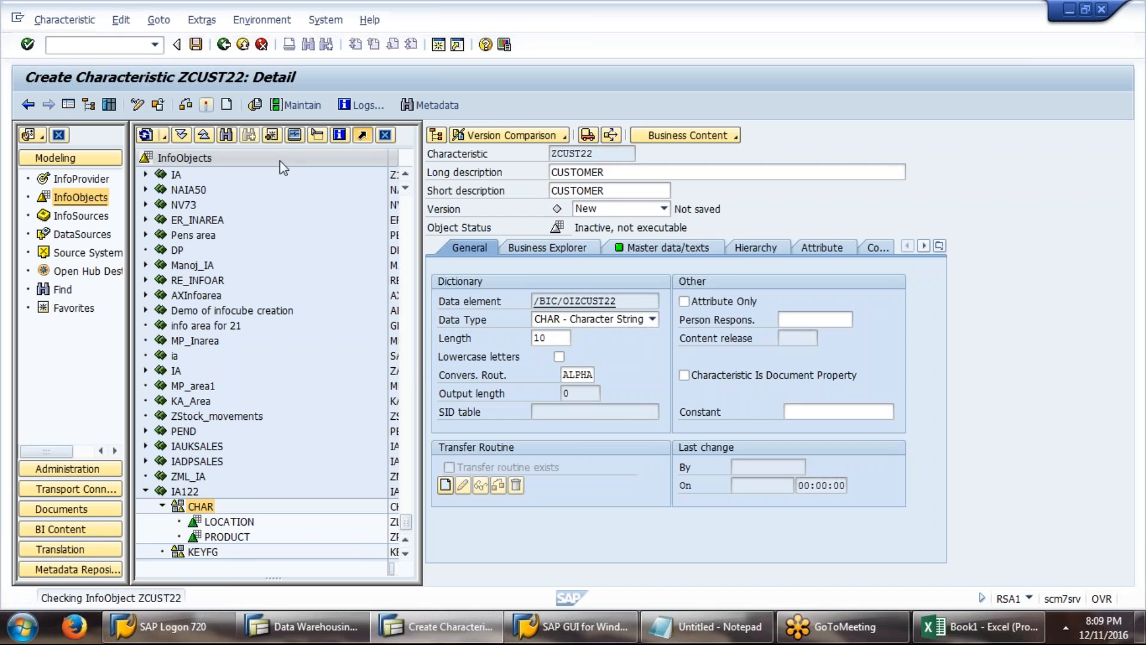
Check the PRODUCT, LOCATION and CUSTOMER columns in the Excel workbook, then paste ZCUST22 below ZLO22 in Notepad
{"action": "left_click", "coordinate": [979, 627]}
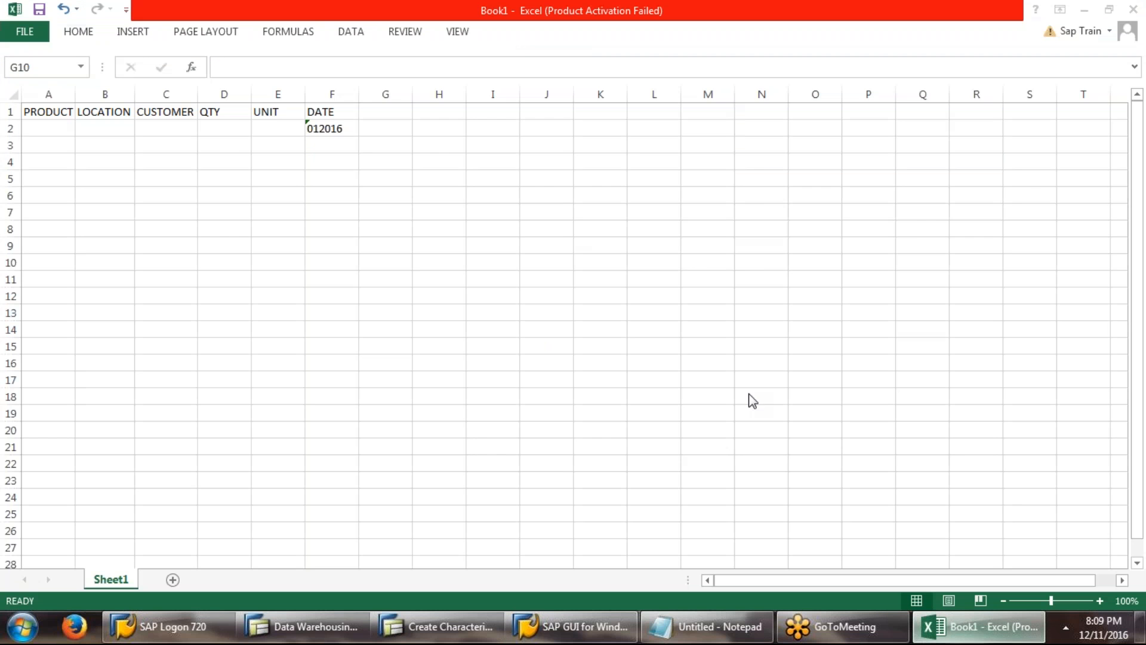
{"action": "left_click_drag", "start_coordinate": [47, 92], "coordinate": [166, 91]}
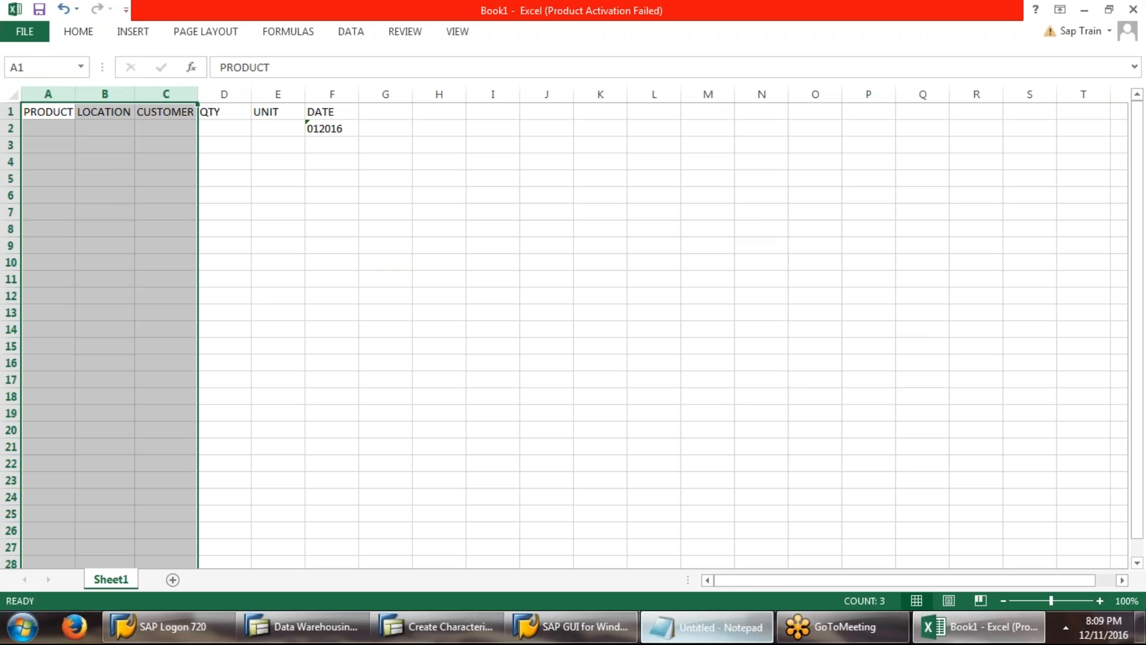
{"action": "left_click", "coordinate": [707, 626]}
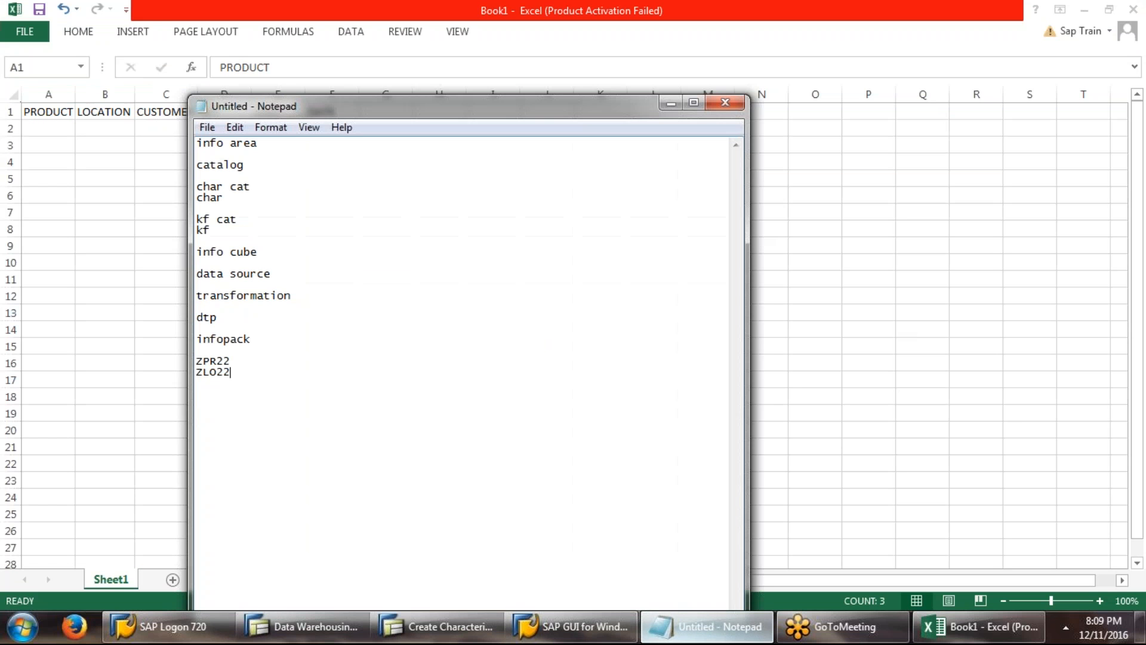
{"action": "right_click", "coordinate": [228, 397]}
{"action": "left_click", "coordinate": [266, 236]}
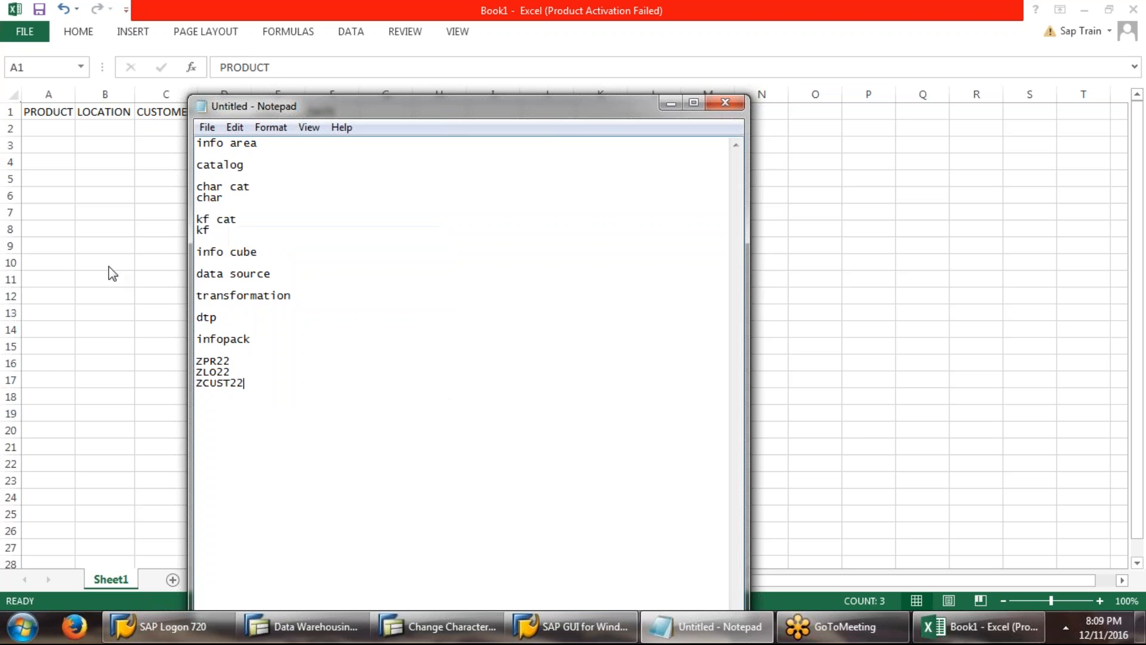
Check the QTY column in Excel, dismiss the SAP GUI connection error without viewing details, and return to the ZCUST22 window
{"action": "key", "text": "alt+Tab"}
{"action": "left_click", "coordinate": [226, 121]}
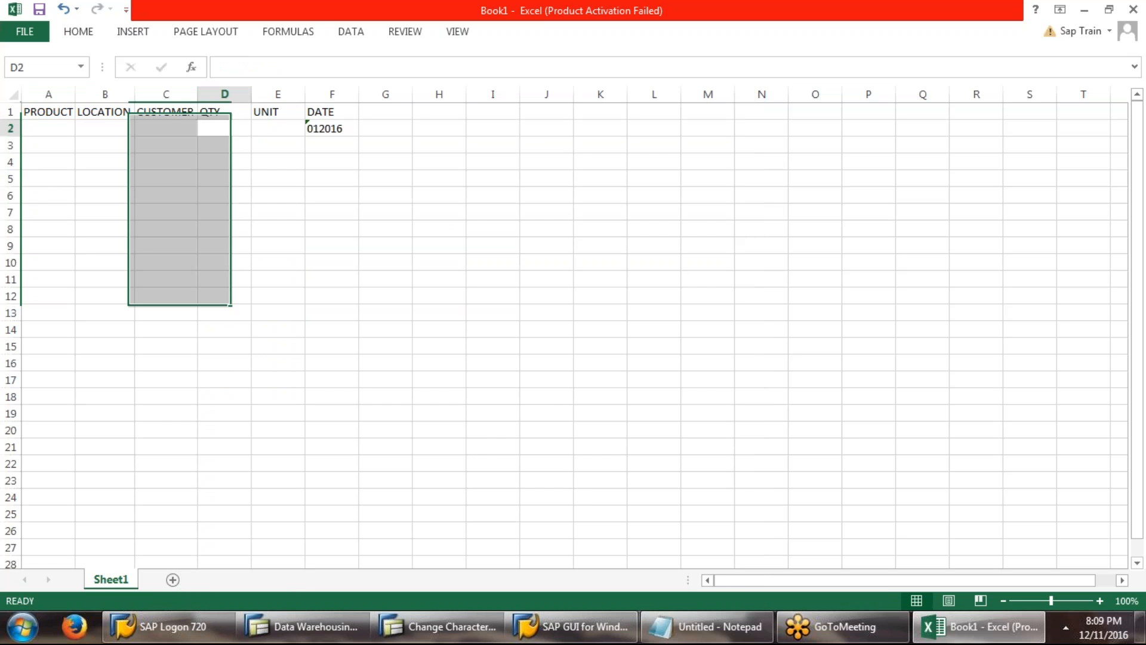
{"action": "left_click", "coordinate": [321, 633]}
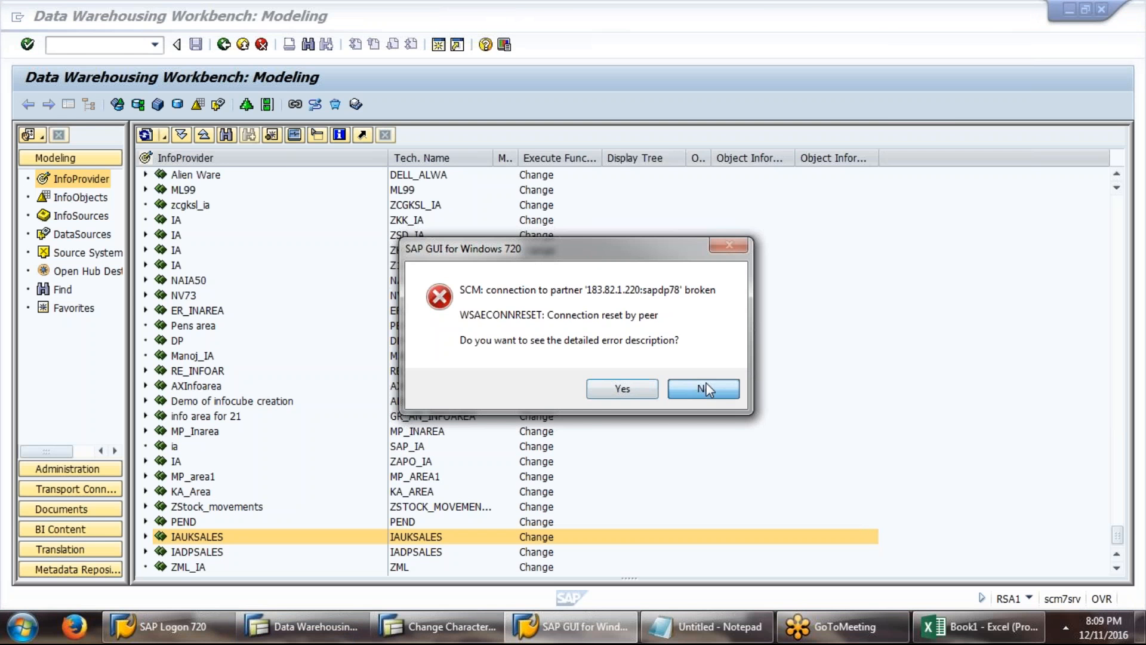
{"action": "left_click", "coordinate": [706, 388]}
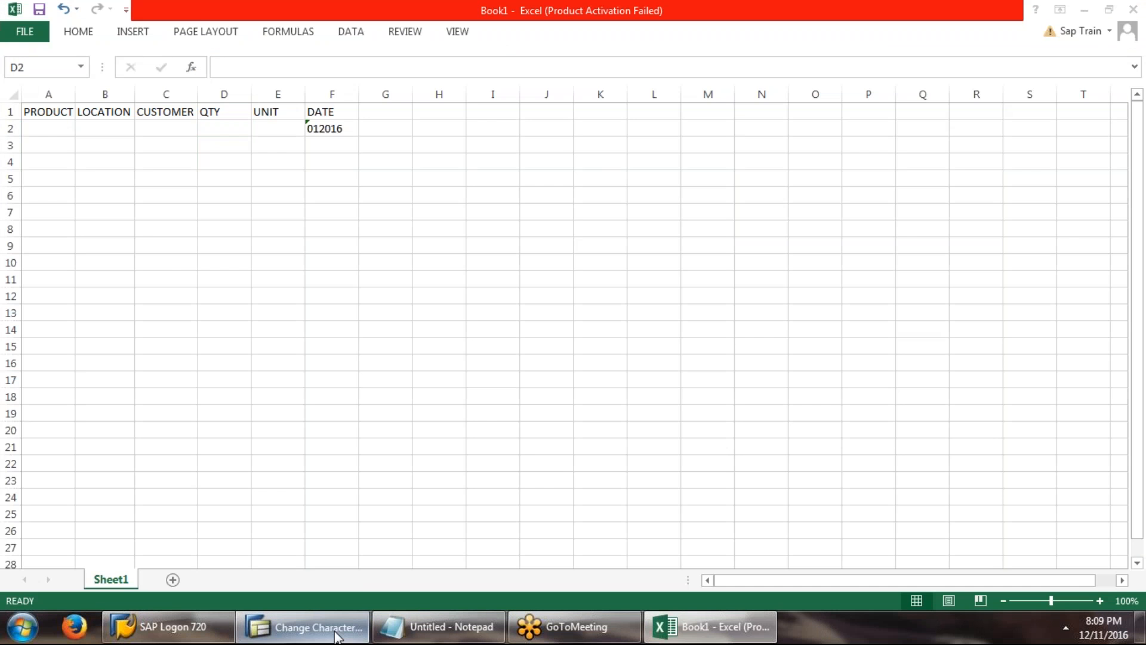
{"action": "left_click", "coordinate": [334, 634]}
{"action": "left_click", "coordinate": [406, 554]}
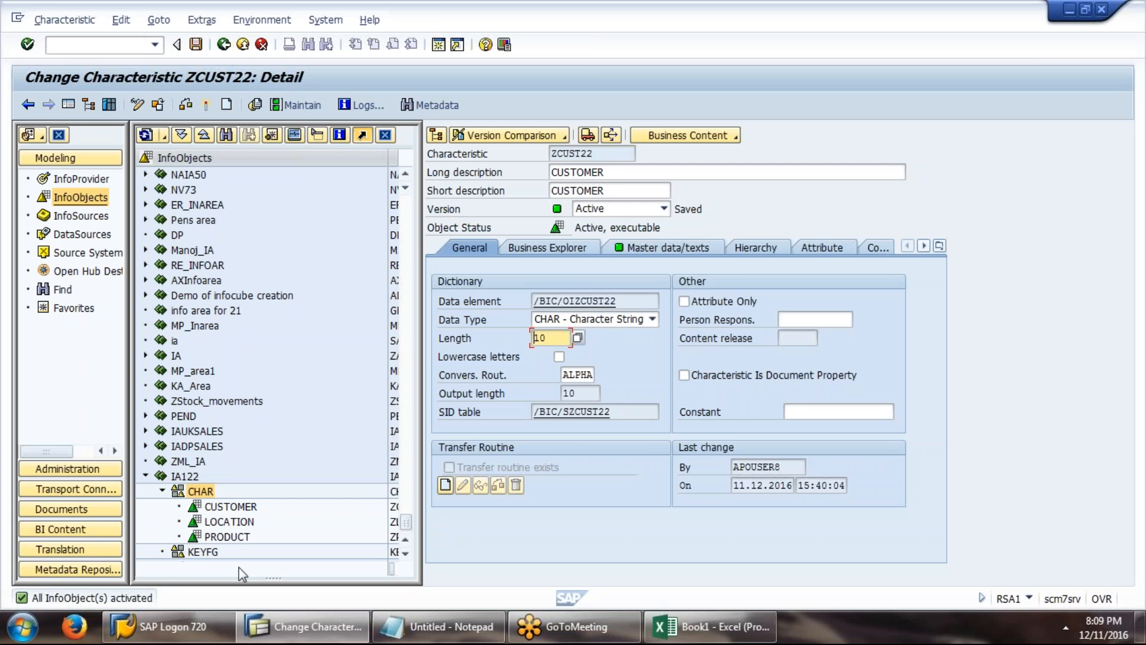
Create key figure ZQTY22 with long description QTY under the KEYFG catalog, copying its technical name and assigning it to the BW application
{"action": "double_click", "coordinate": [213, 554]}
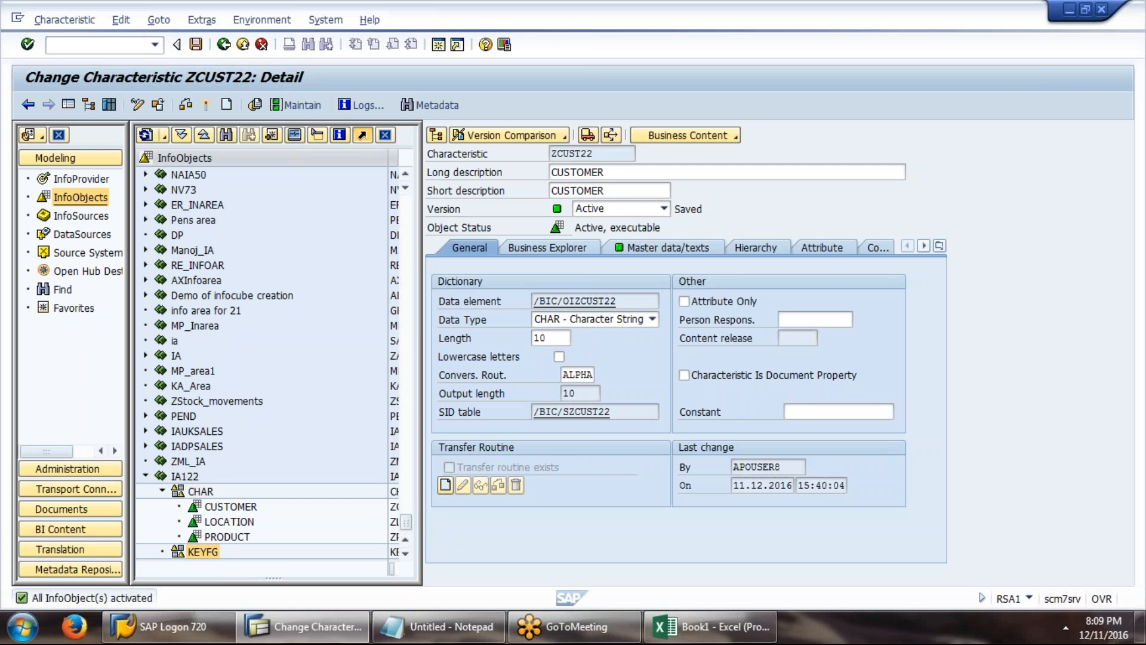
{"action": "right_click", "coordinate": [214, 554]}
{"action": "left_click", "coordinate": [292, 537]}
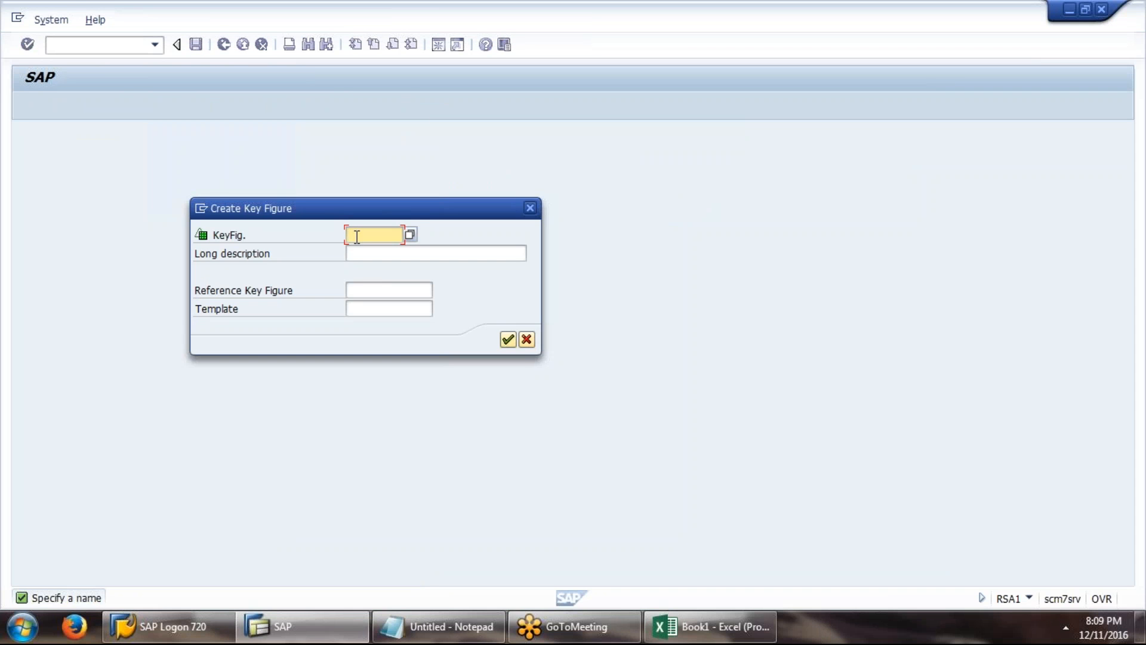
{"action": "type", "text": "Z0"}
{"action": "left_click", "coordinate": [370, 258]}
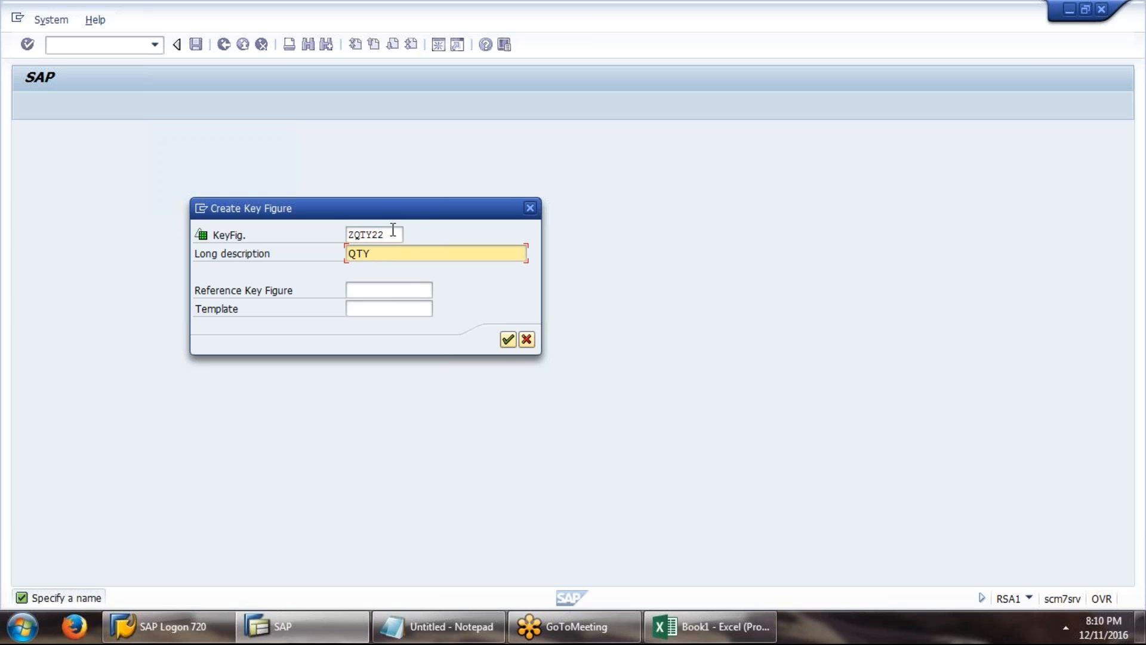
{"action": "left_click_drag", "start_coordinate": [392, 232], "coordinate": [350, 234]}
{"action": "key", "text": "ctrl+c"}
{"action": "left_click", "coordinate": [350, 234]}
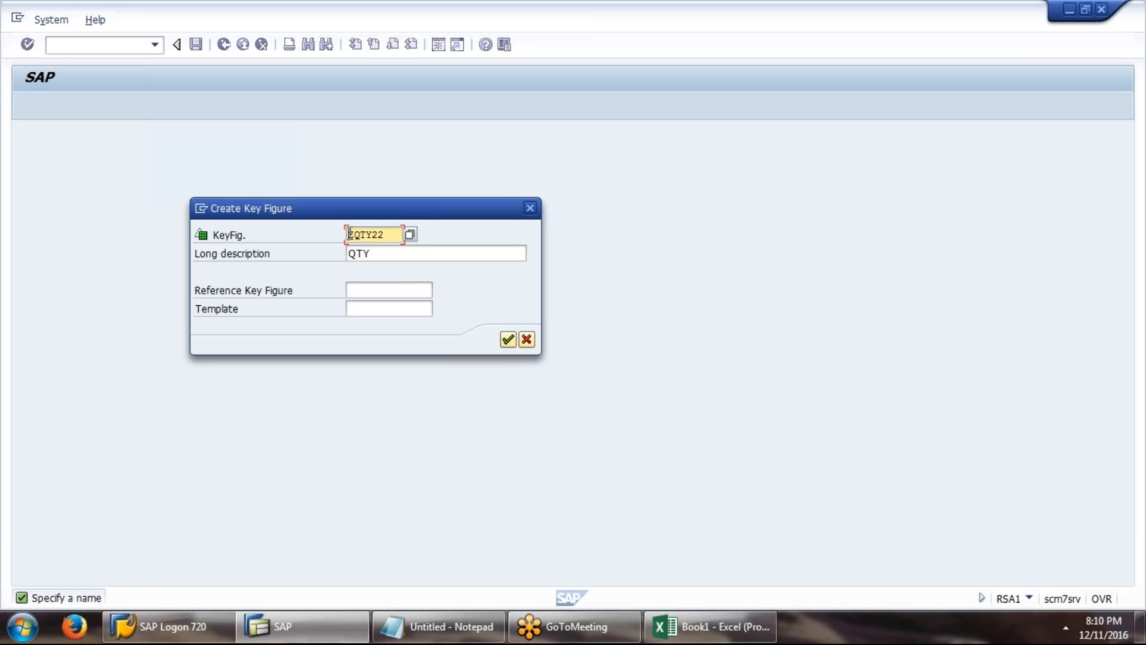
{"action": "left_click", "coordinate": [506, 342]}
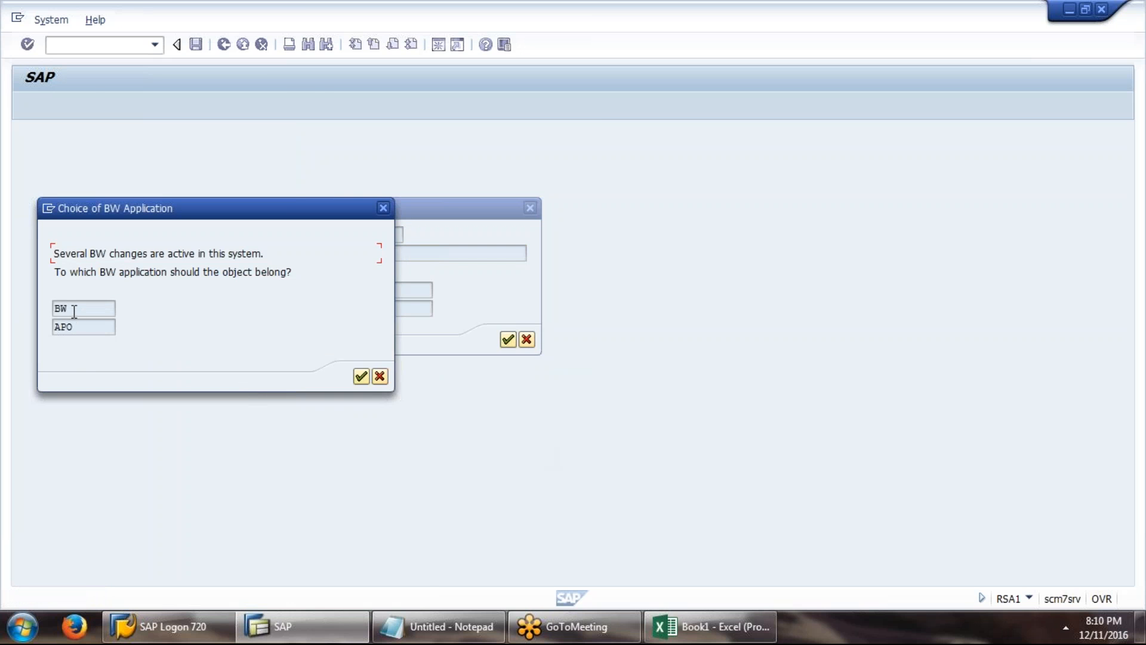
{"action": "left_click", "coordinate": [361, 377]}
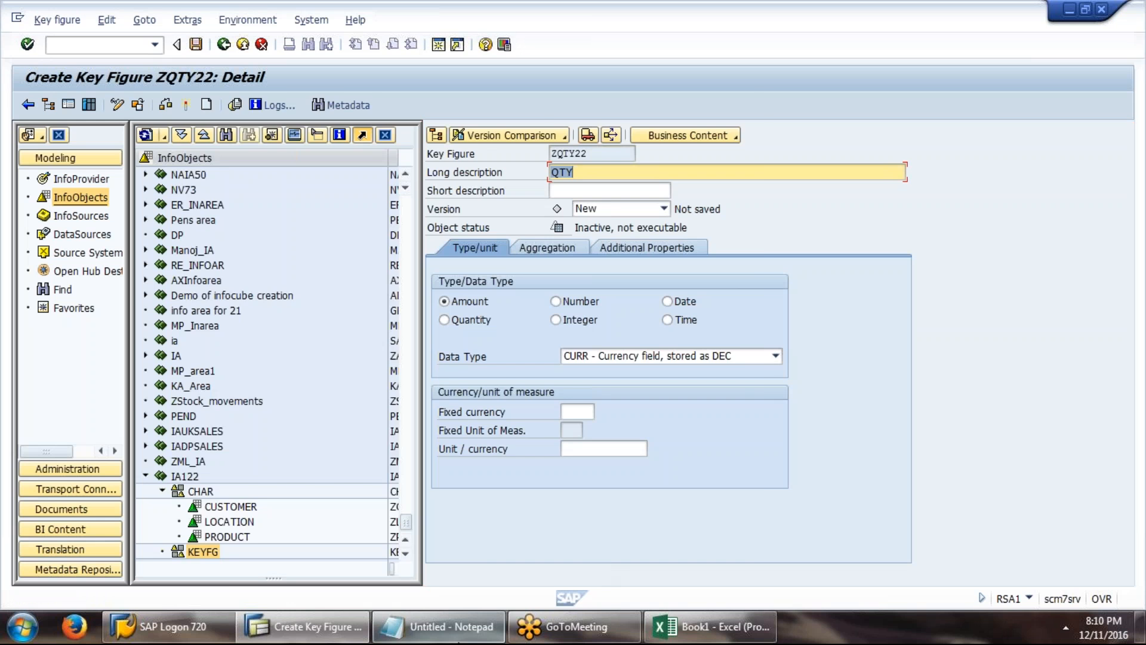
Switch to Notepad, paste ZQTY22 into the list of technical names, and return to the key figure window
{"action": "left_click", "coordinate": [439, 626]}
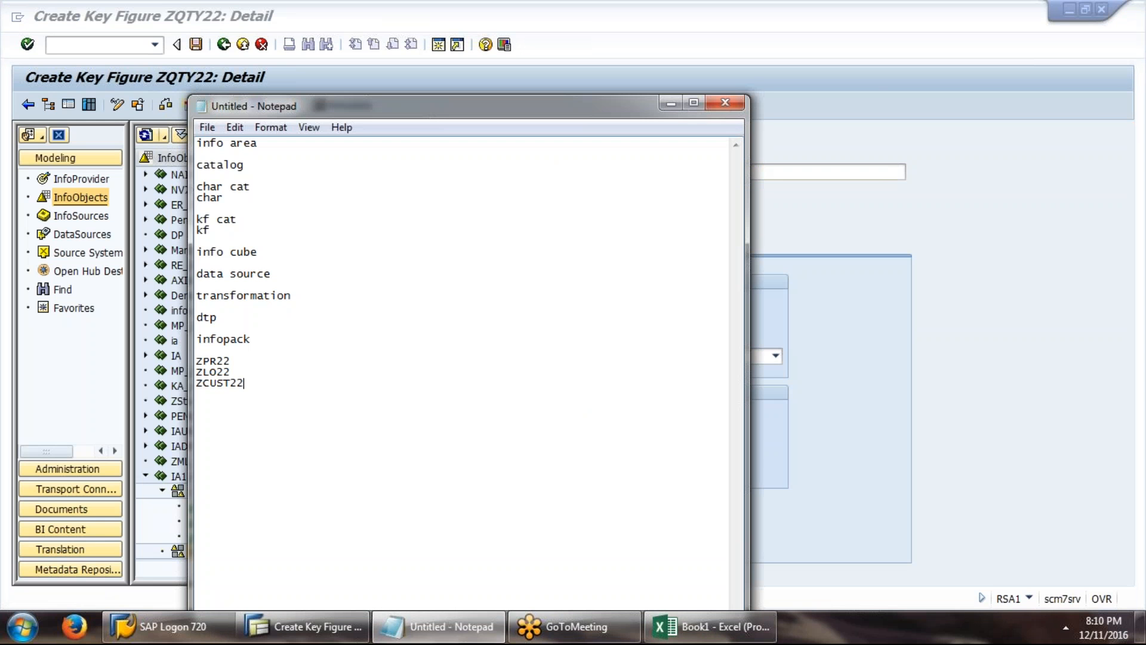
{"action": "right_click", "coordinate": [316, 442]}
{"action": "left_click", "coordinate": [356, 281]}
{"action": "key", "text": "alt+Tab"}
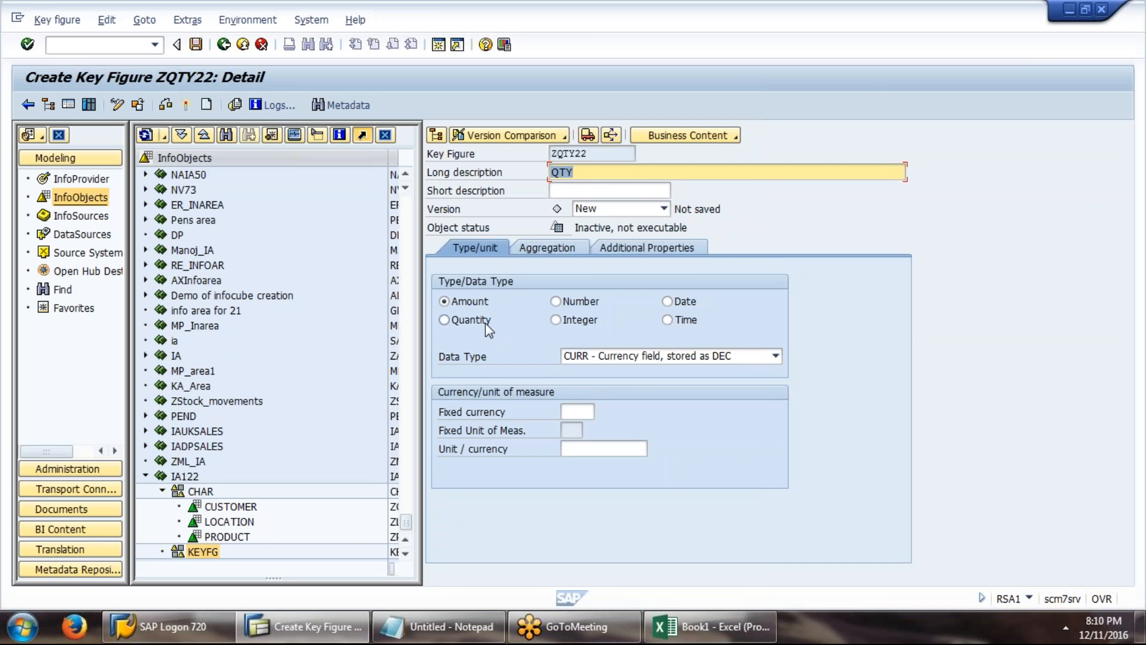
Set the key figure ZQTY22 to type Quantity with unit / currency 0UNIT and activate it
{"action": "left_click", "coordinate": [486, 324]}
{"action": "left_click", "coordinate": [621, 448]}
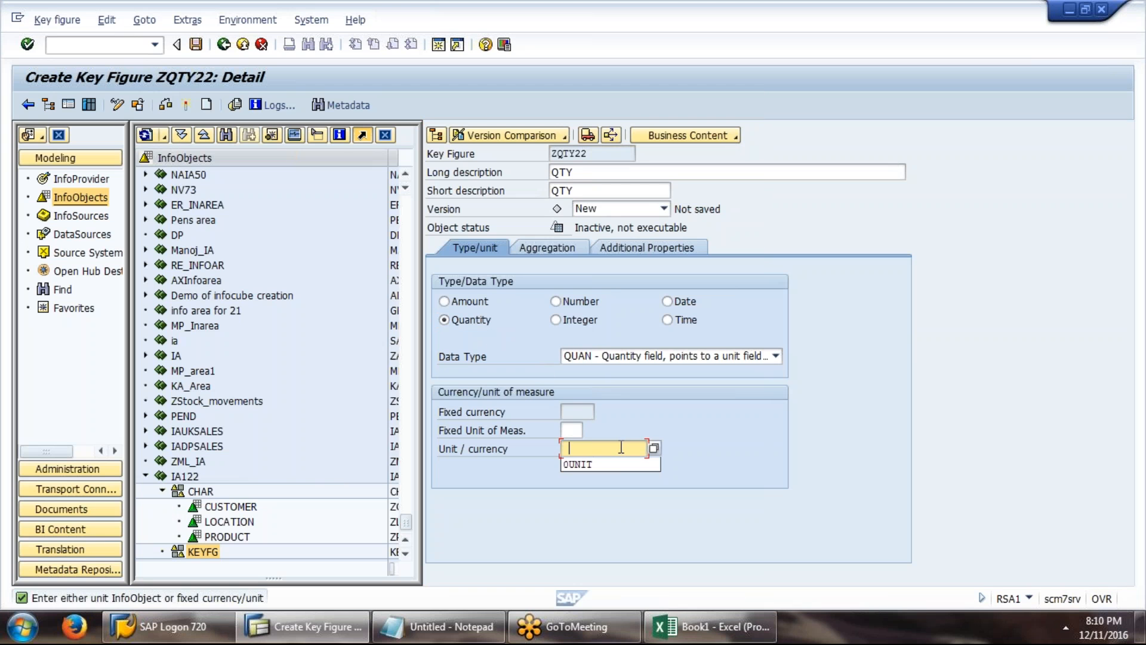
{"action": "left_click", "coordinate": [611, 464]}
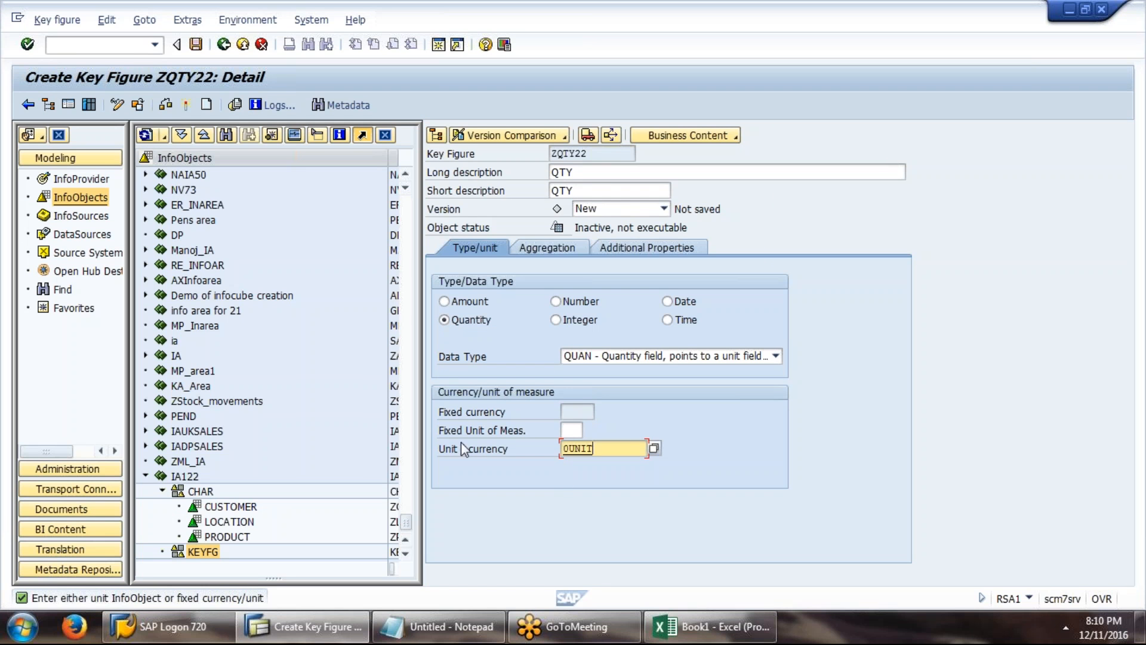
{"action": "left_click", "coordinate": [185, 105]}
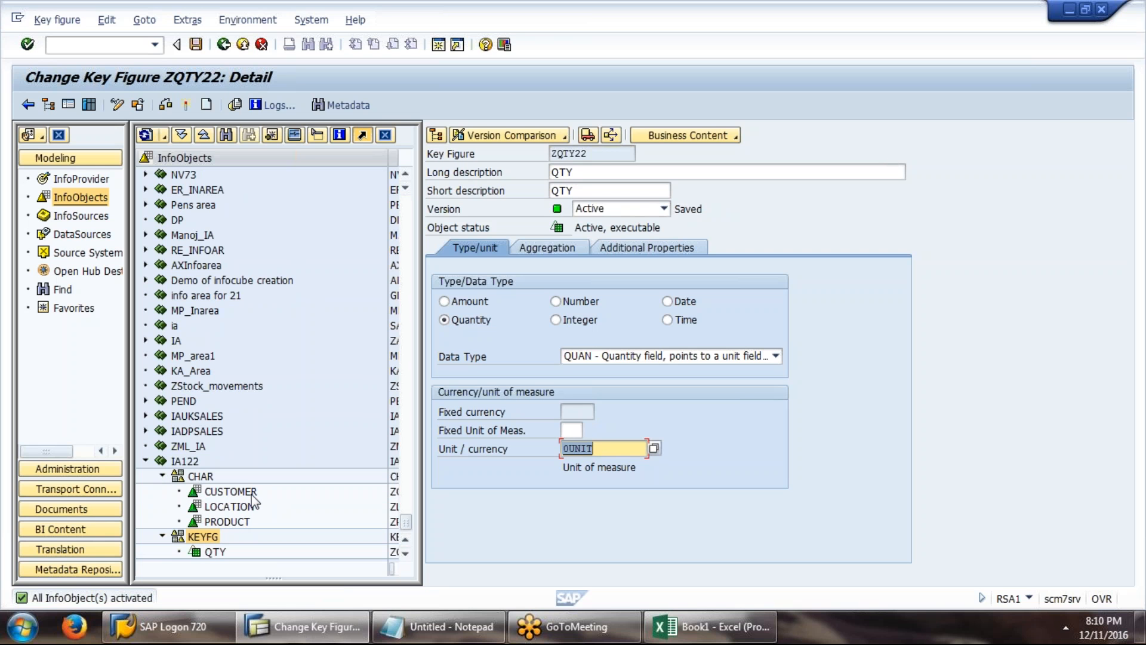
Switch from the InfoObjects tree to the InfoProvider tree and start a new InfoCube under InfoArea IA122
{"action": "left_click", "coordinate": [201, 553]}
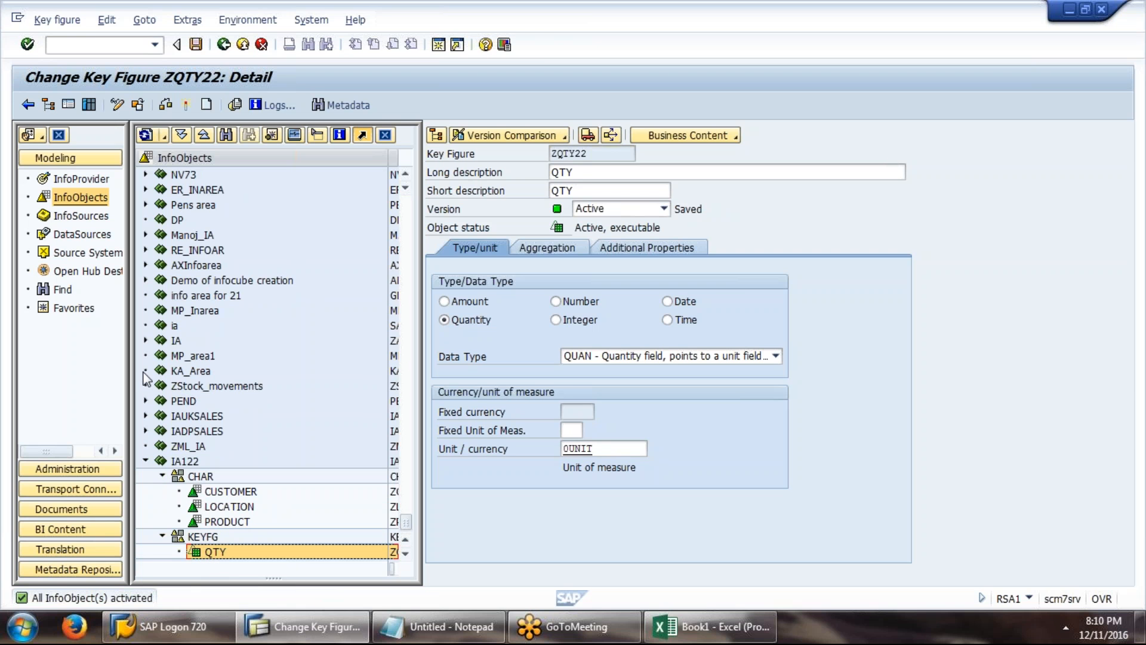
{"action": "left_click", "coordinate": [80, 178]}
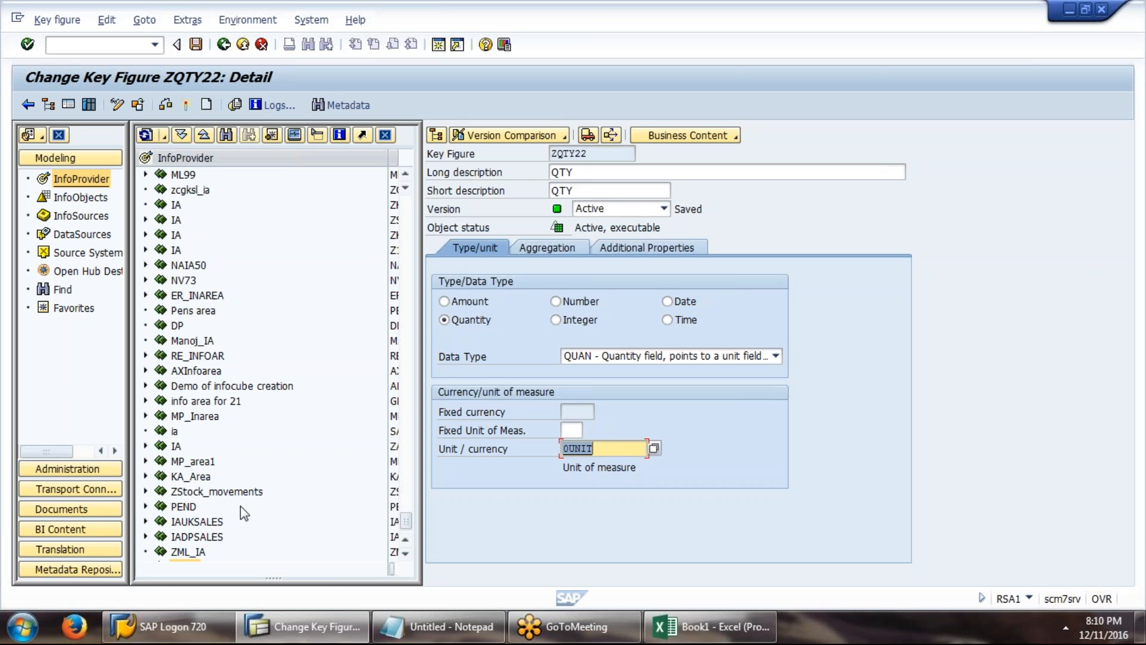
{"action": "left_click", "coordinate": [406, 553]}
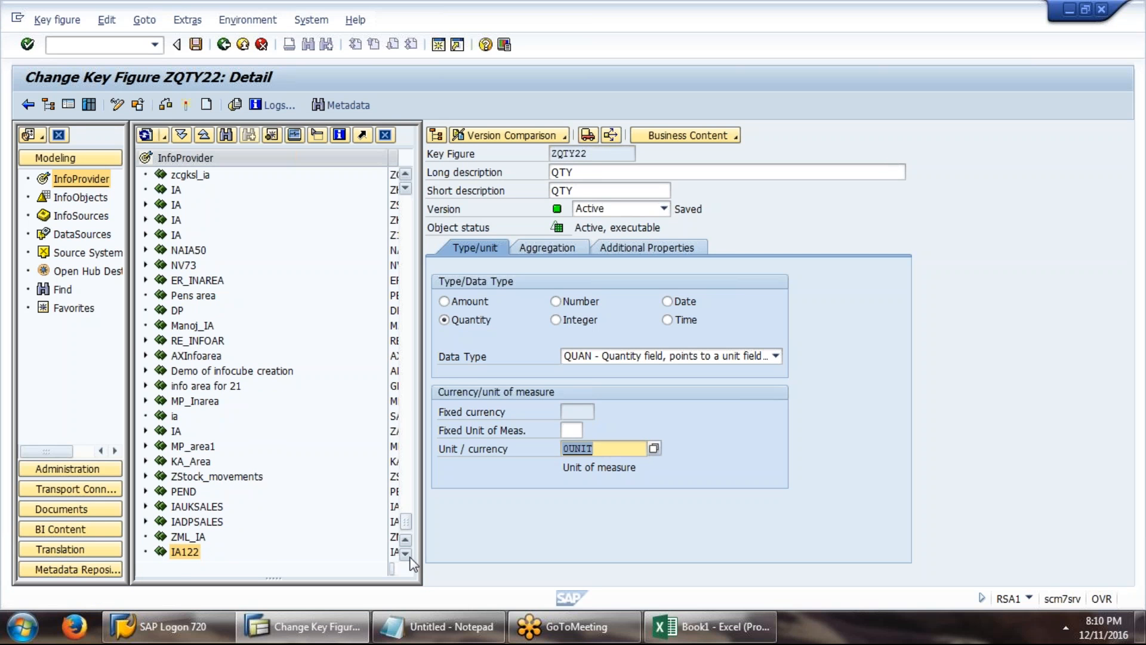
{"action": "left_click", "coordinate": [197, 555]}
{"action": "right_click", "coordinate": [198, 555]}
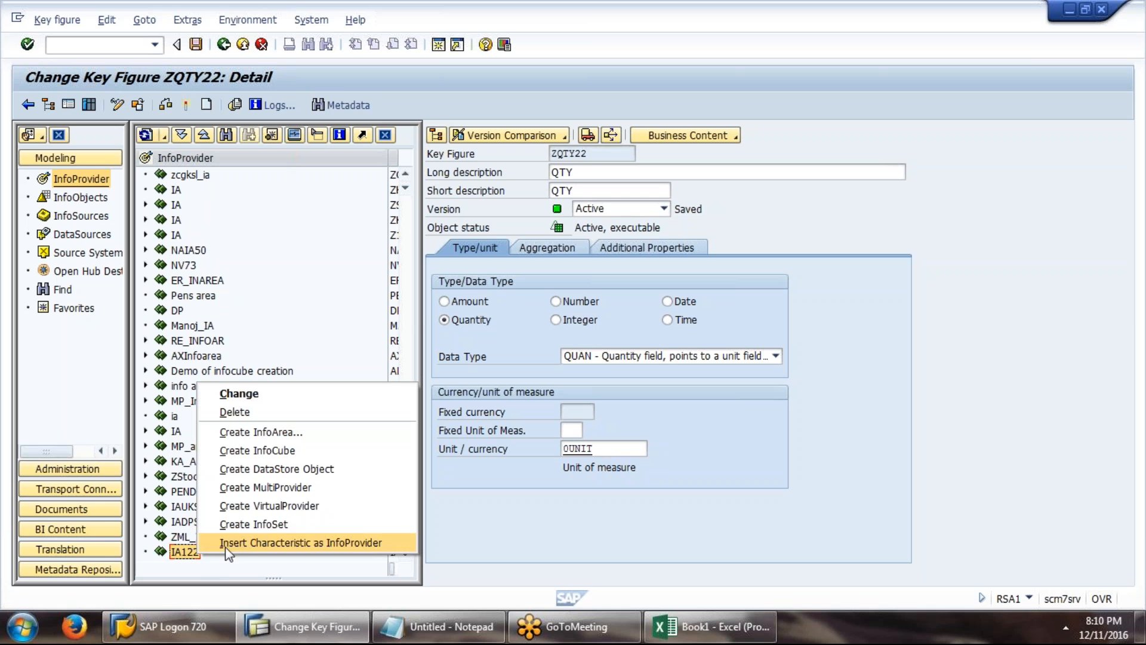
{"action": "left_click", "coordinate": [246, 451]}
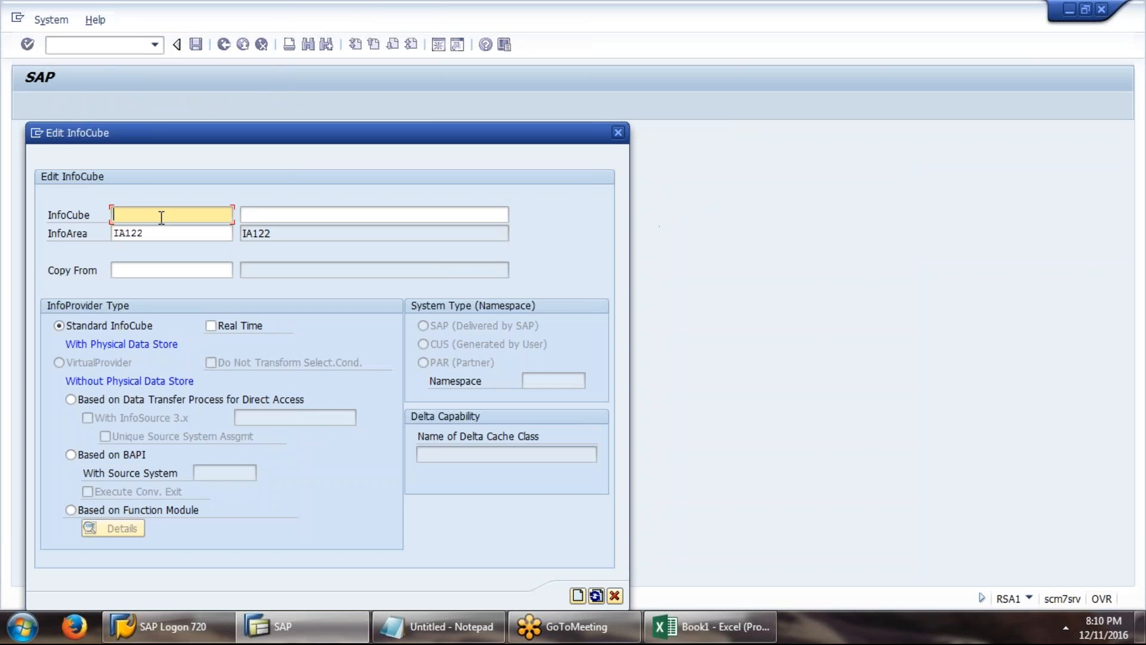
Create the standard InfoCube ICUB22 with description ICUB22, copying its technical name and confirming the BW application choice
{"action": "type", "text": "ICUB"}
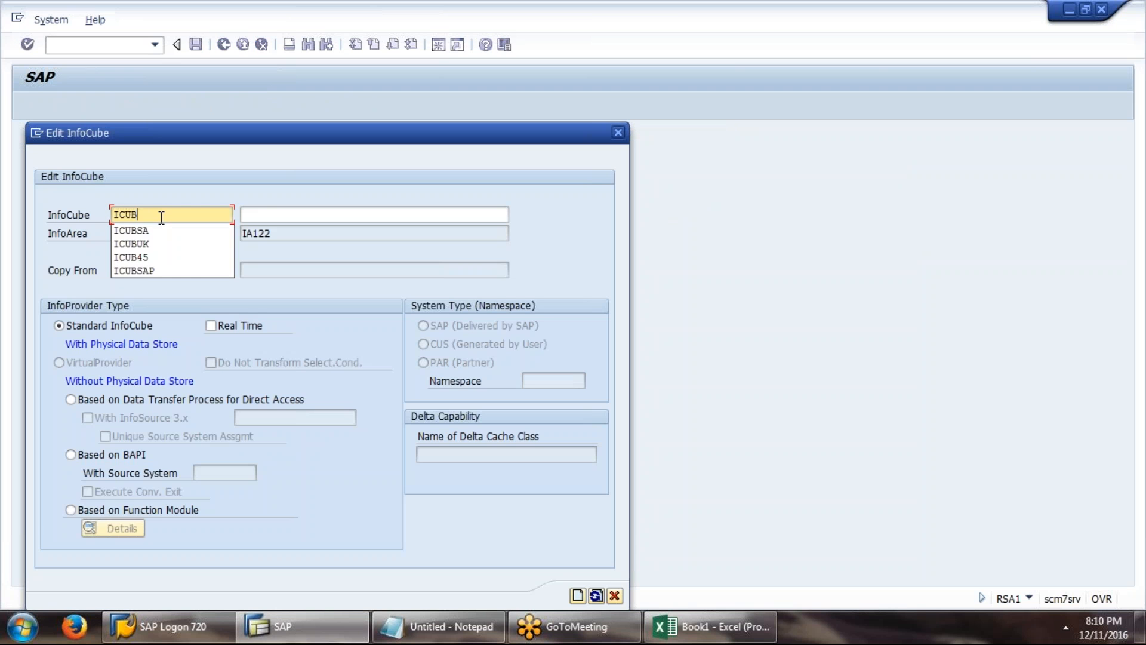
{"action": "type", "text": "22"}
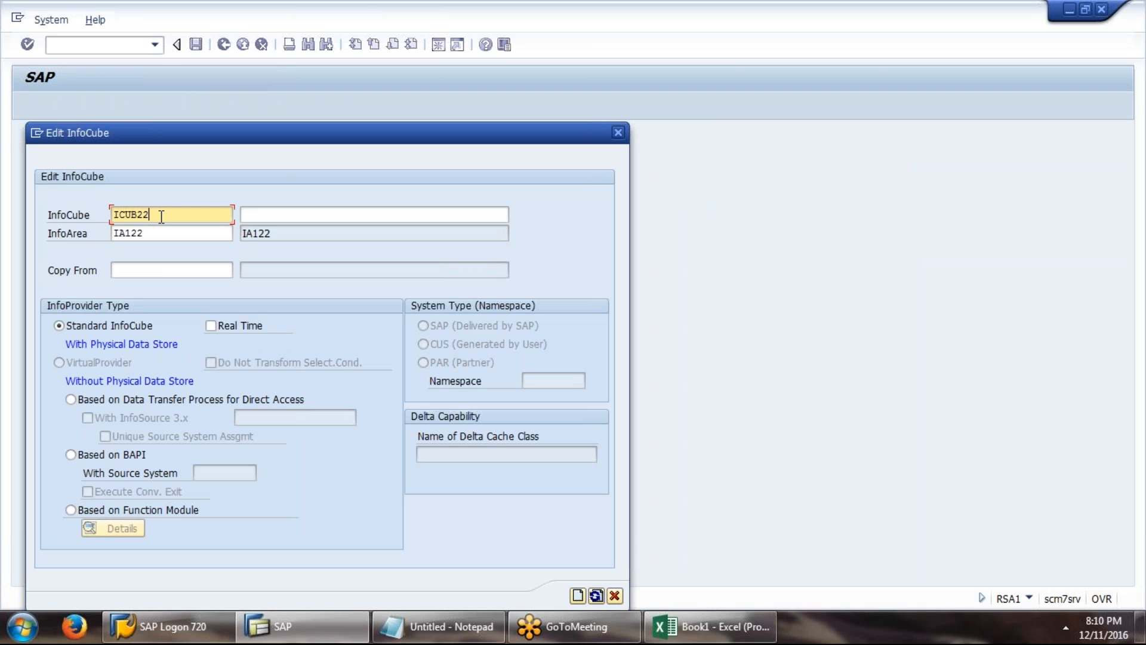
{"action": "left_click_drag", "start_coordinate": [158, 216], "coordinate": [111, 216]}
{"action": "key", "text": "ctrl+c"}
{"action": "left_click", "coordinate": [289, 219]}
{"action": "key", "text": "ctrl+v"}
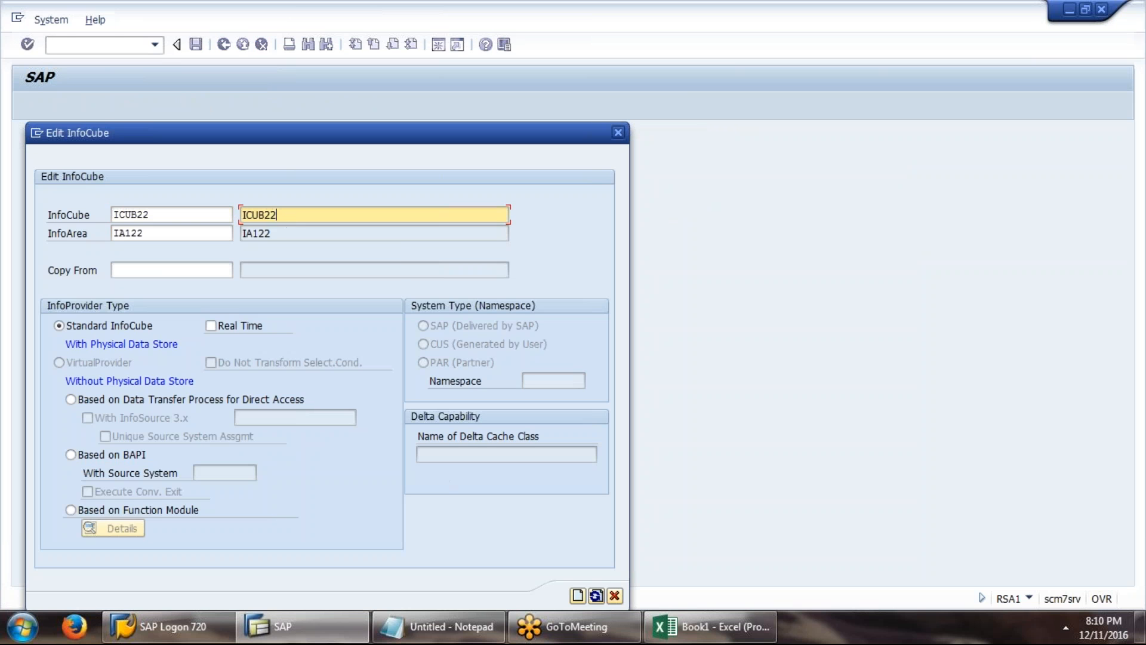
{"action": "left_click", "coordinate": [573, 599]}
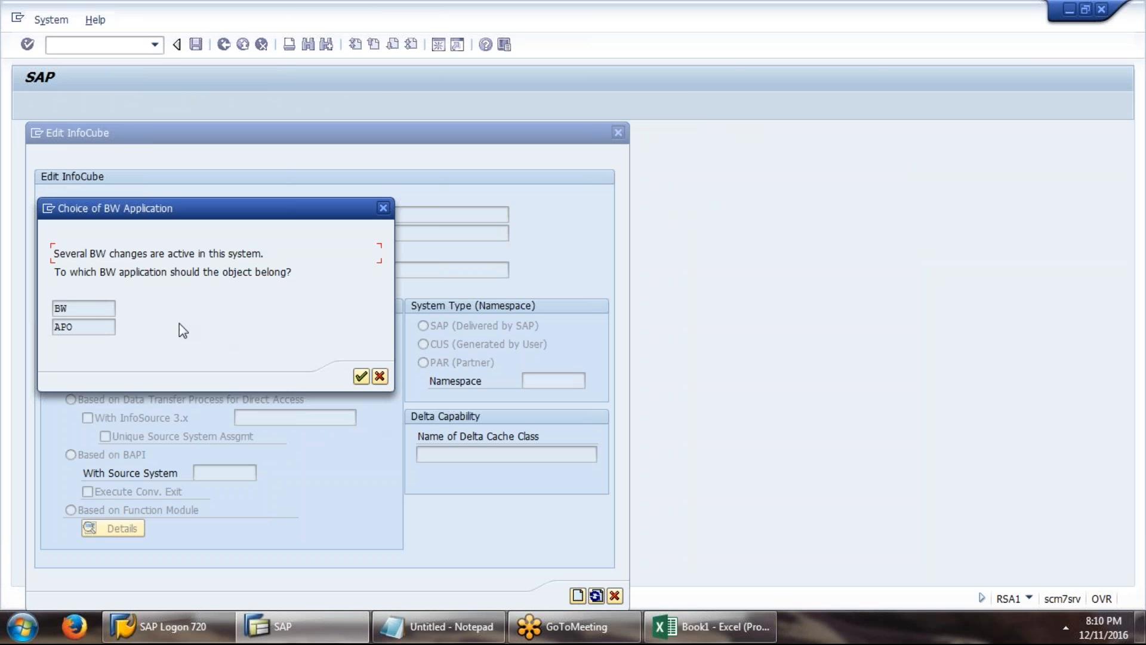
{"action": "key", "text": "Return"}
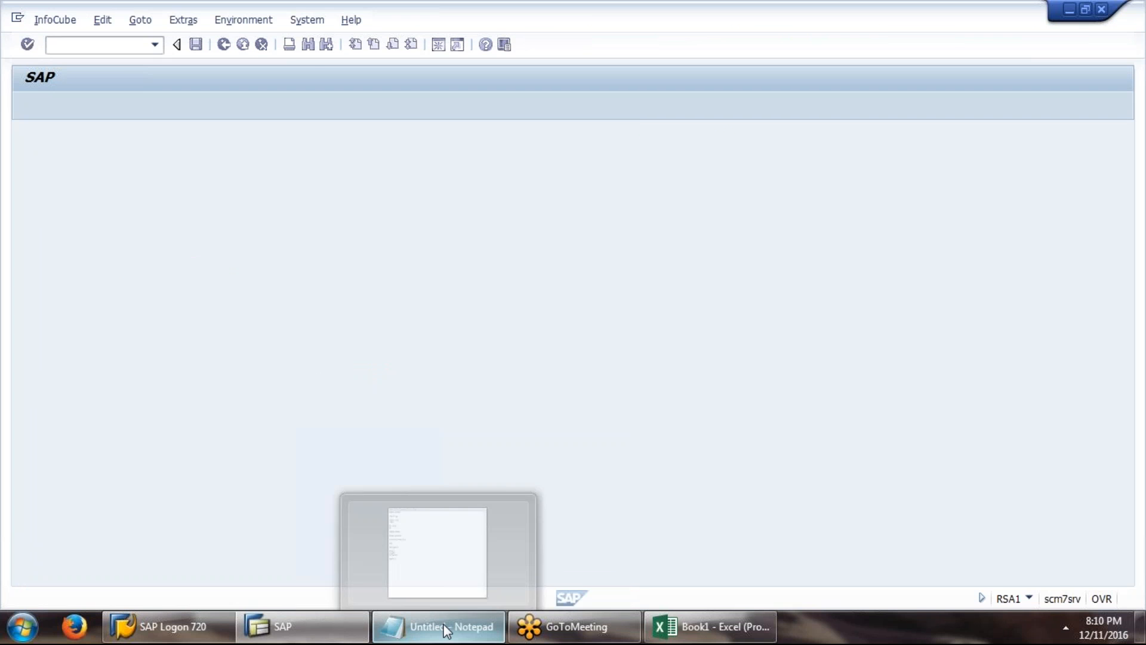
Switch to Notepad, paste ICUB22 below the list of technical names, and return to the Edit InfoCube window
{"action": "left_click", "coordinate": [445, 628]}
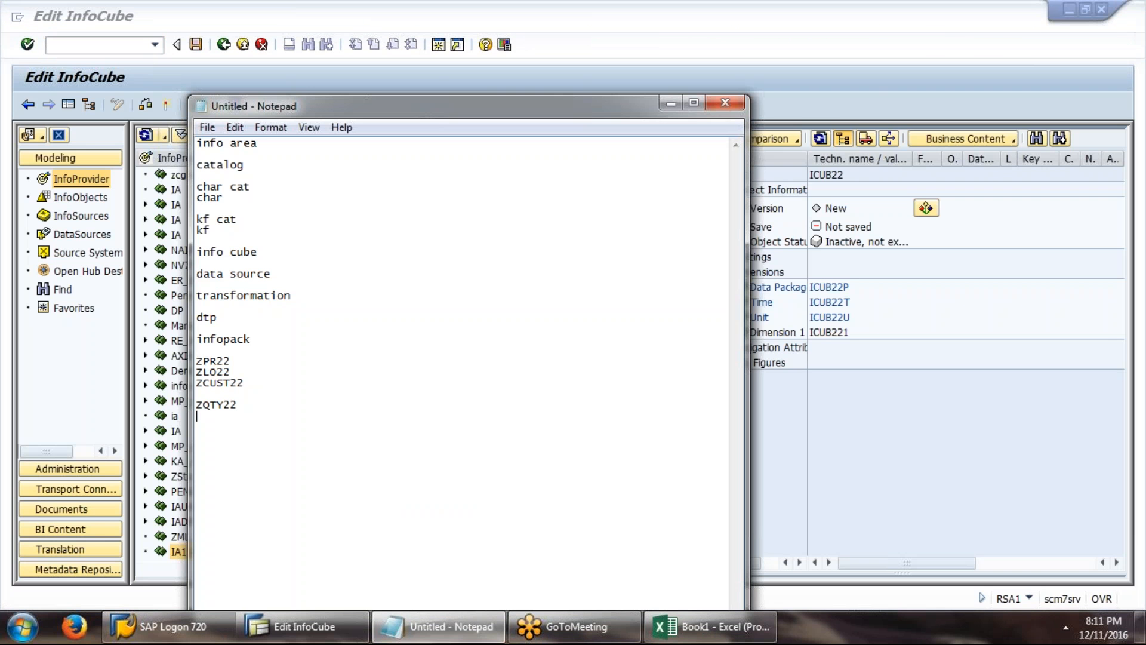
{"action": "right_click", "coordinate": [336, 459]}
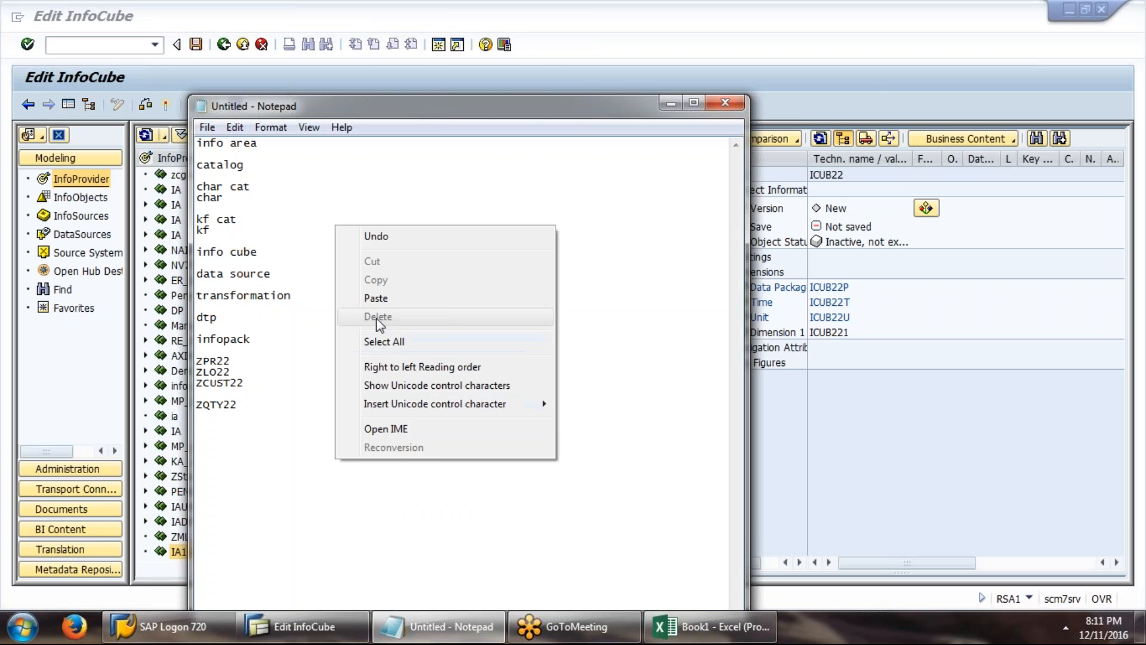
{"action": "left_click", "coordinate": [376, 297]}
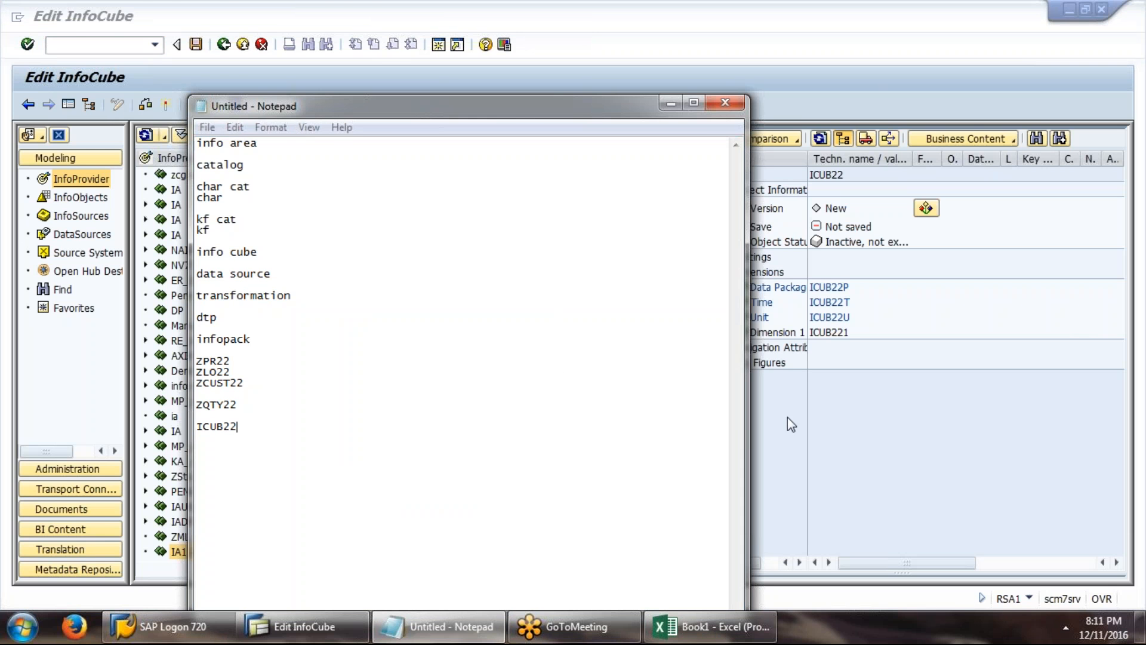
{"action": "left_click", "coordinate": [787, 417]}
Insert the characteristics ZPR22, ZLO22 and ZCUST22 into Dimension 1 by direct input, copying their names from the Notepad list
{"action": "right_click", "coordinate": [773, 332]}
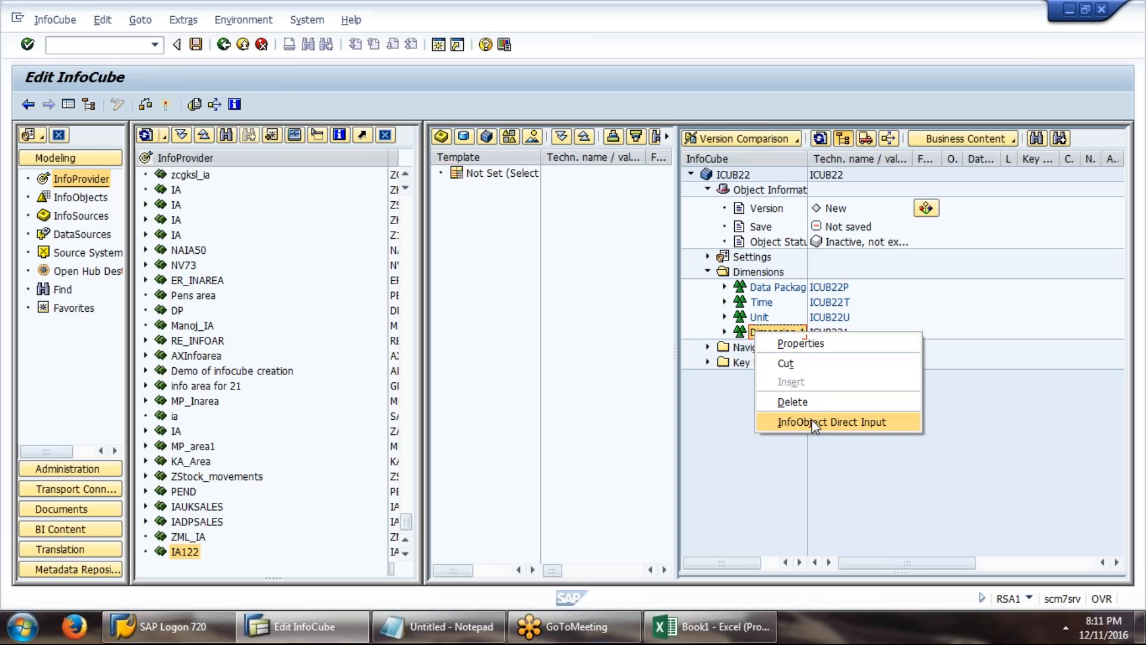
{"action": "left_click", "coordinate": [810, 422]}
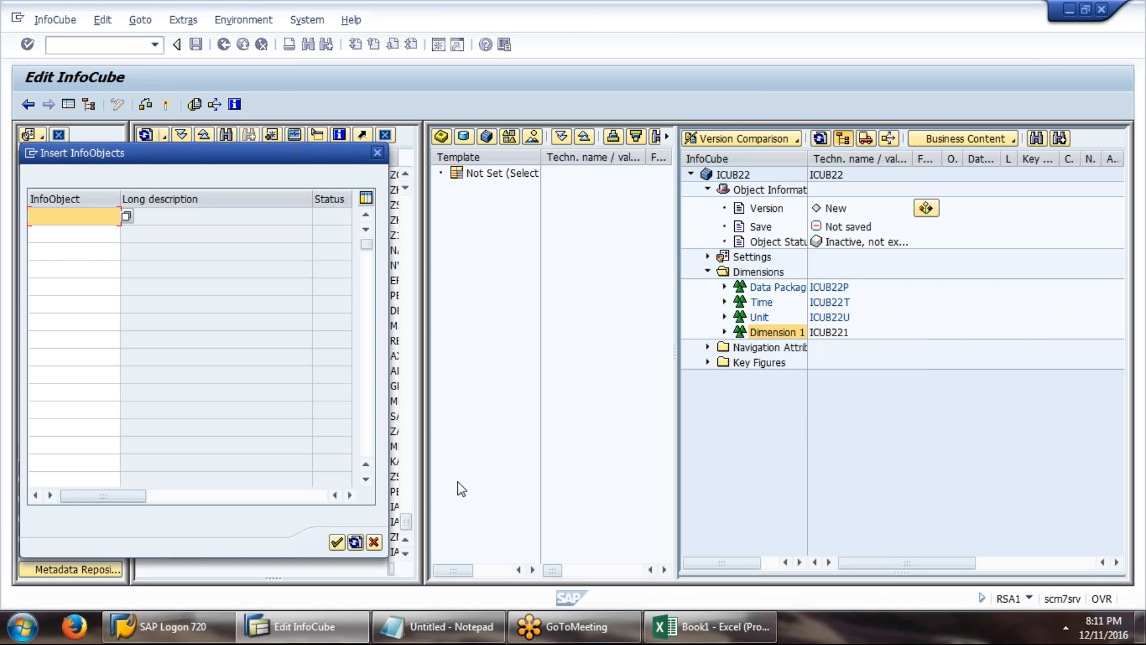
{"action": "left_click", "coordinate": [439, 626]}
{"action": "left_click_drag", "start_coordinate": [250, 382], "coordinate": [196, 360]}
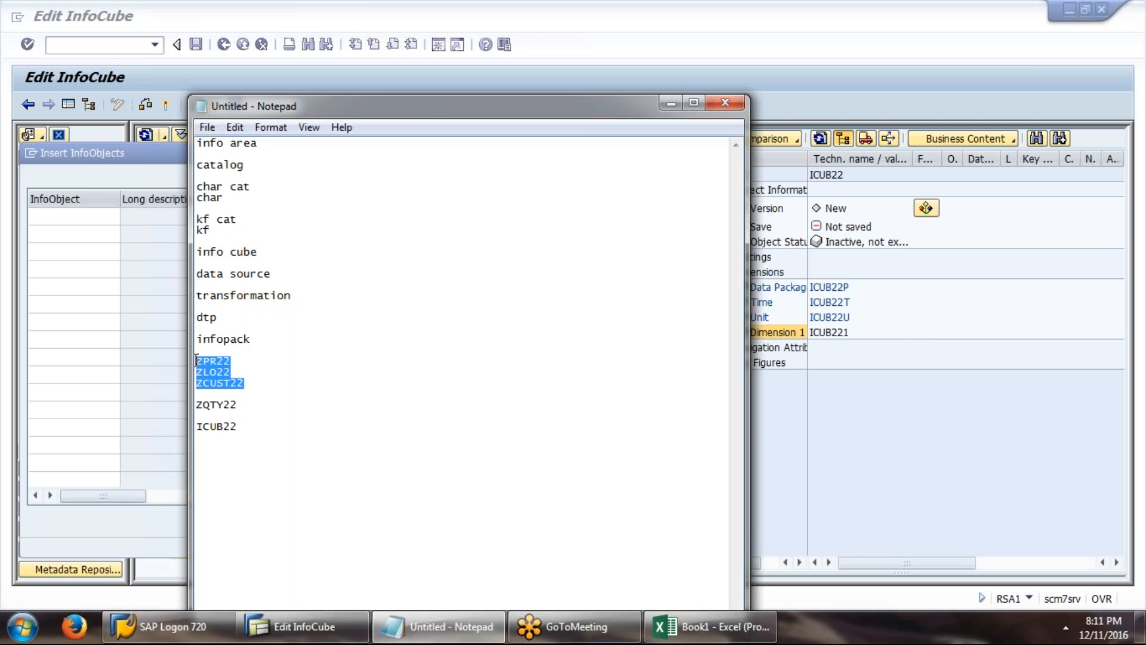
{"action": "right_click", "coordinate": [205, 363]}
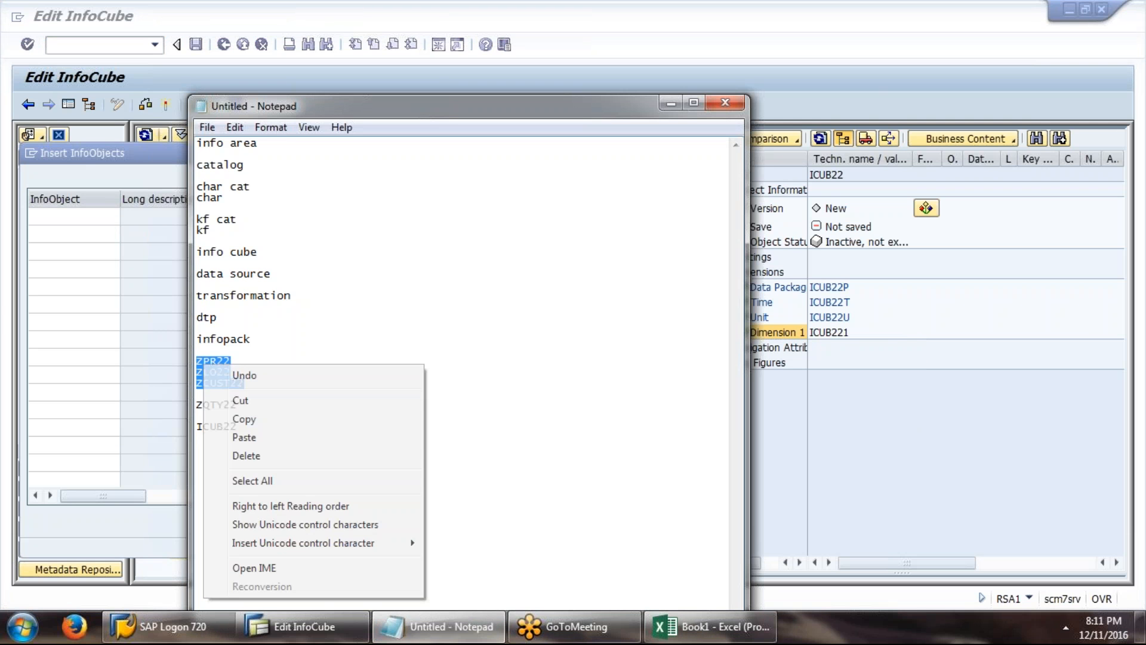
{"action": "left_click", "coordinate": [254, 420]}
{"action": "left_click", "coordinate": [75, 219]}
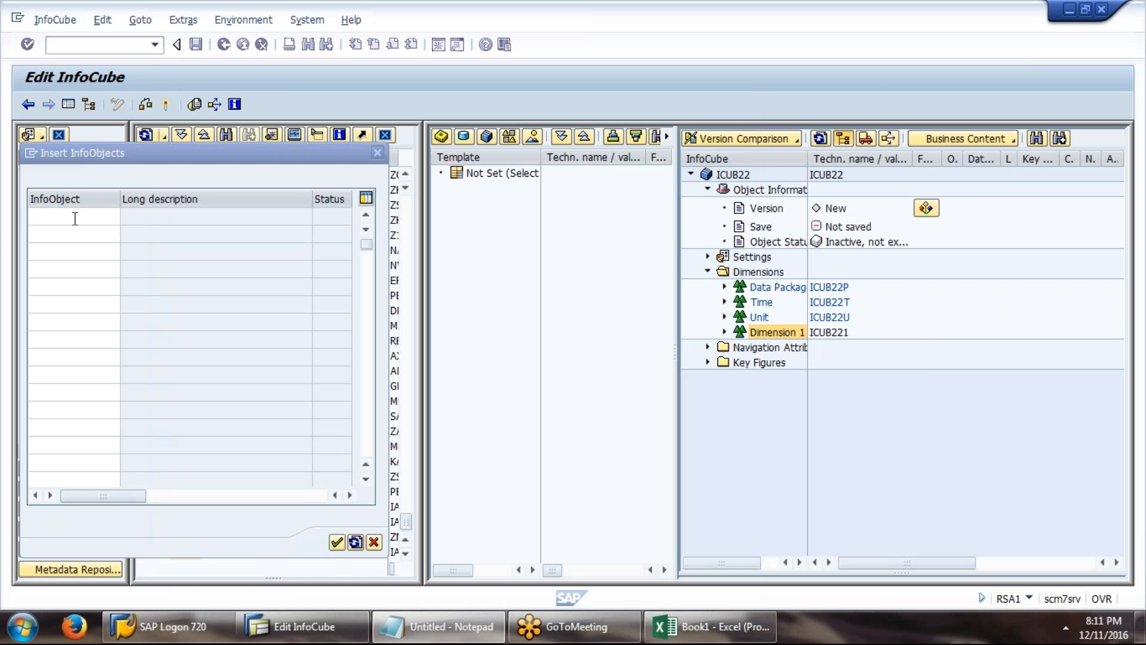
{"action": "key", "text": "ctrl+v"}
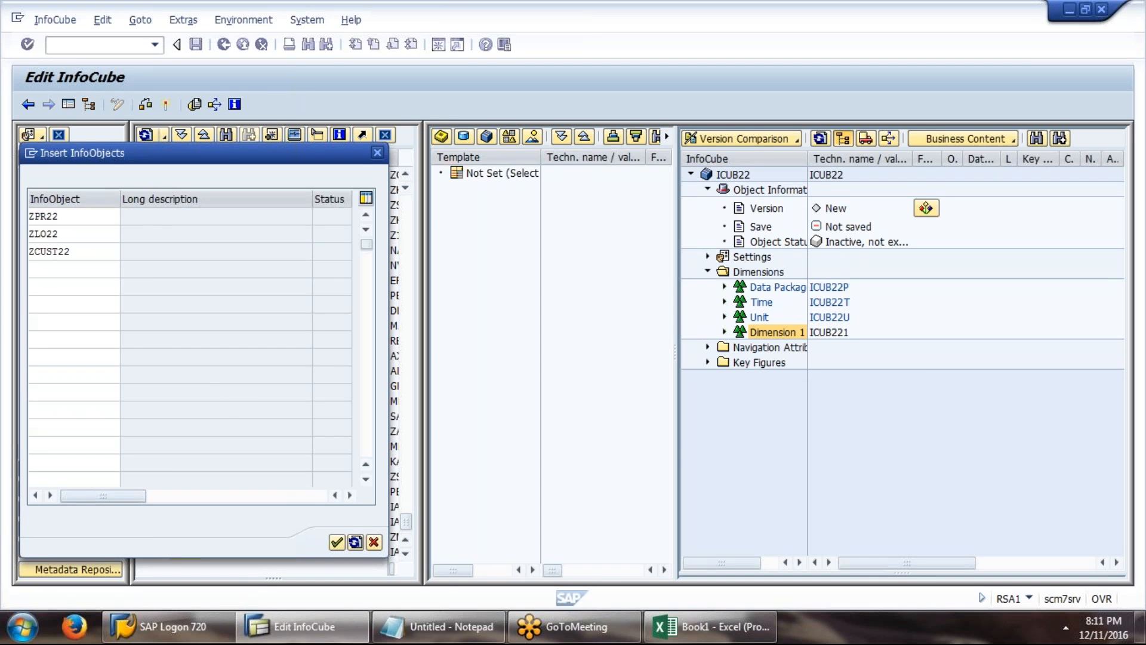
{"action": "key", "text": "Return"}
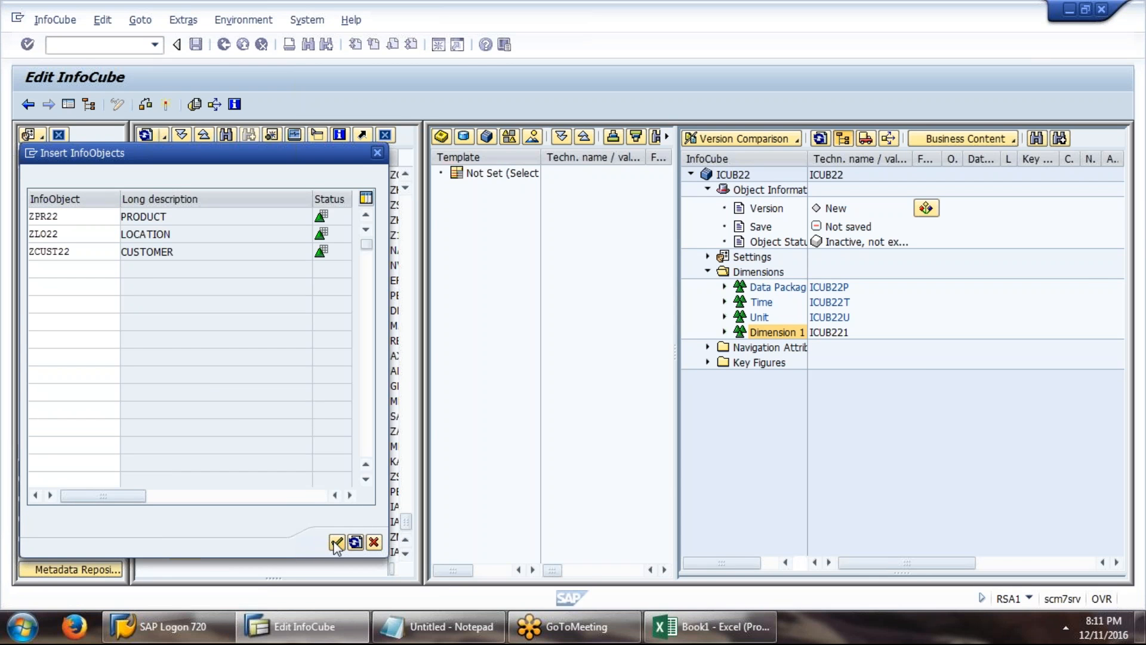
{"action": "key", "text": "Return"}
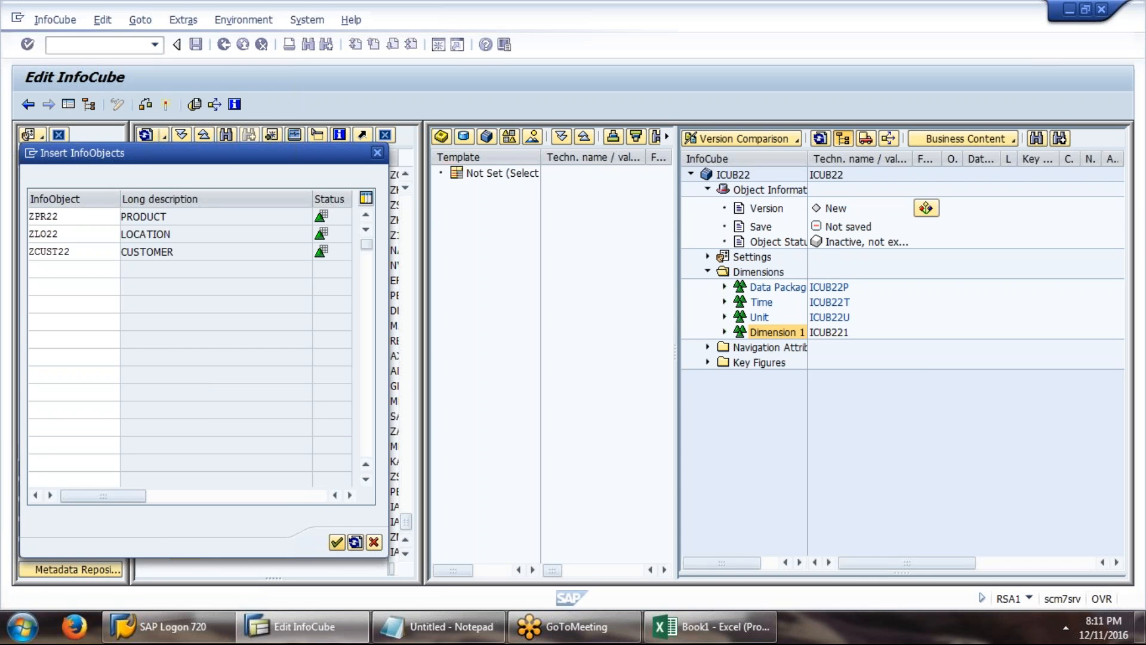
Insert ZQTY22 into the InfoCube's Key Figures by direct input, copying its name from Notepad, and expand the Key Figures and Unit nodes
{"action": "right_click", "coordinate": [747, 368]}
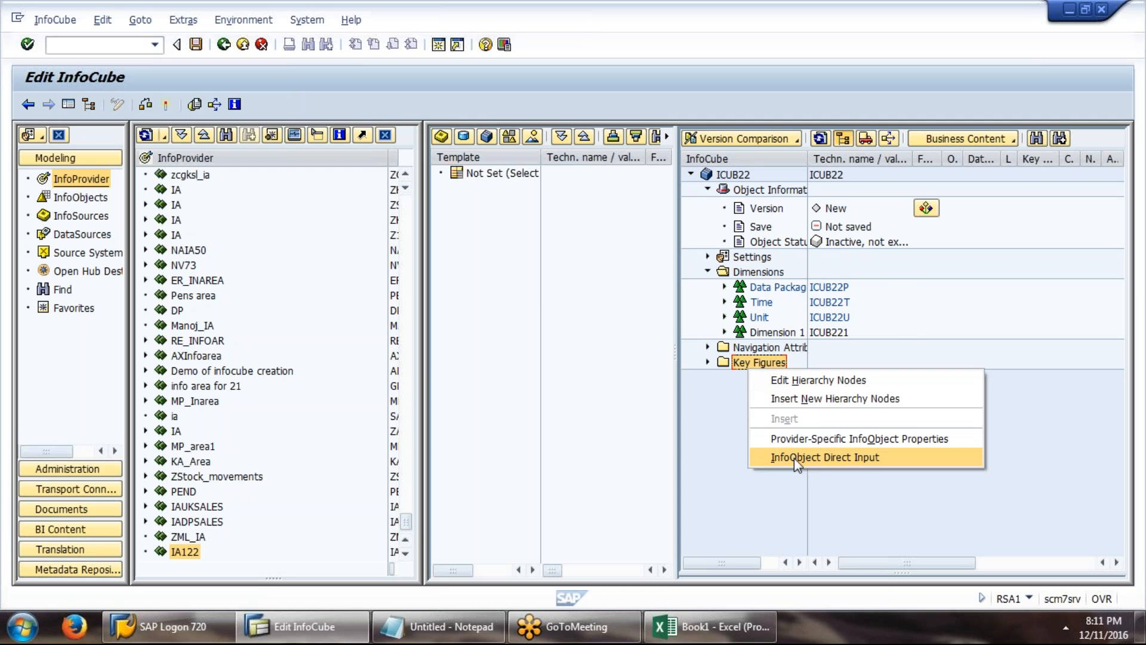
{"action": "left_click", "coordinate": [794, 458]}
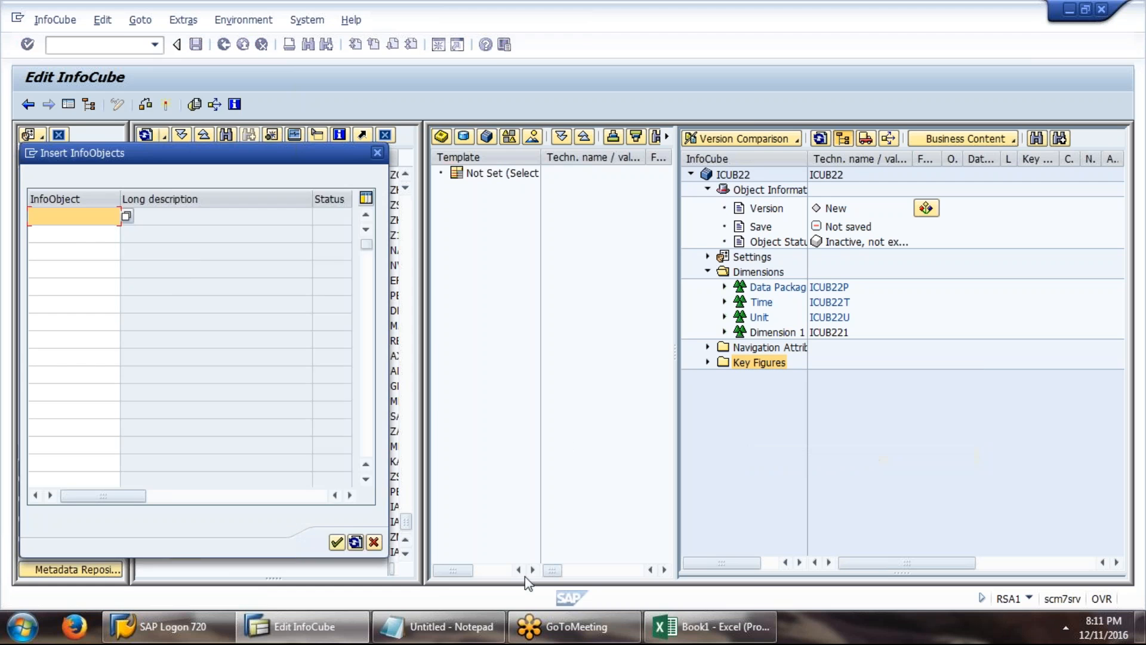
{"action": "left_click", "coordinate": [442, 626]}
{"action": "left_click", "coordinate": [215, 404]}
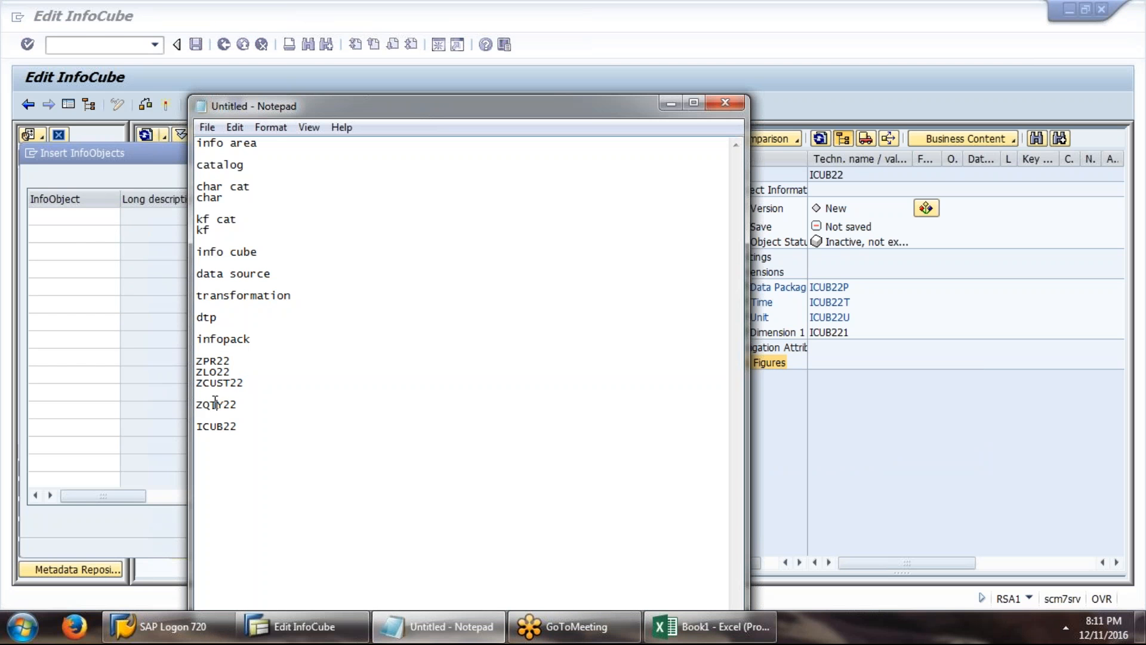
{"action": "double_click", "coordinate": [216, 404]}
{"action": "right_click", "coordinate": [216, 404]}
{"action": "left_click", "coordinate": [267, 223]}
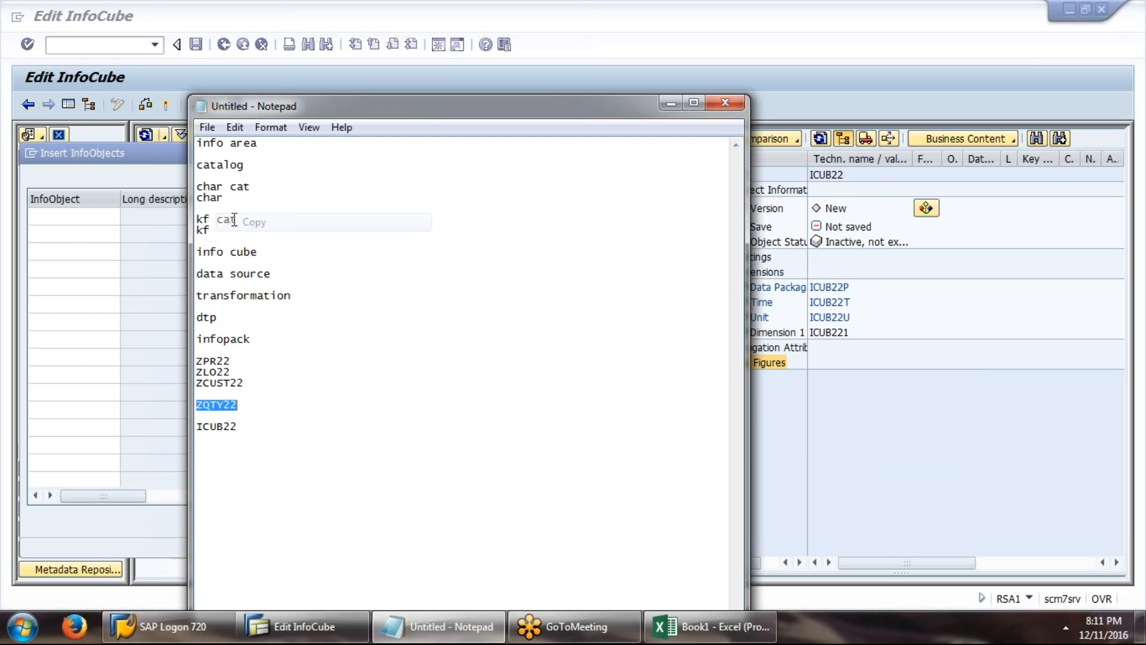
{"action": "left_click", "coordinate": [81, 215]}
{"action": "key", "text": "ctrl+v"}
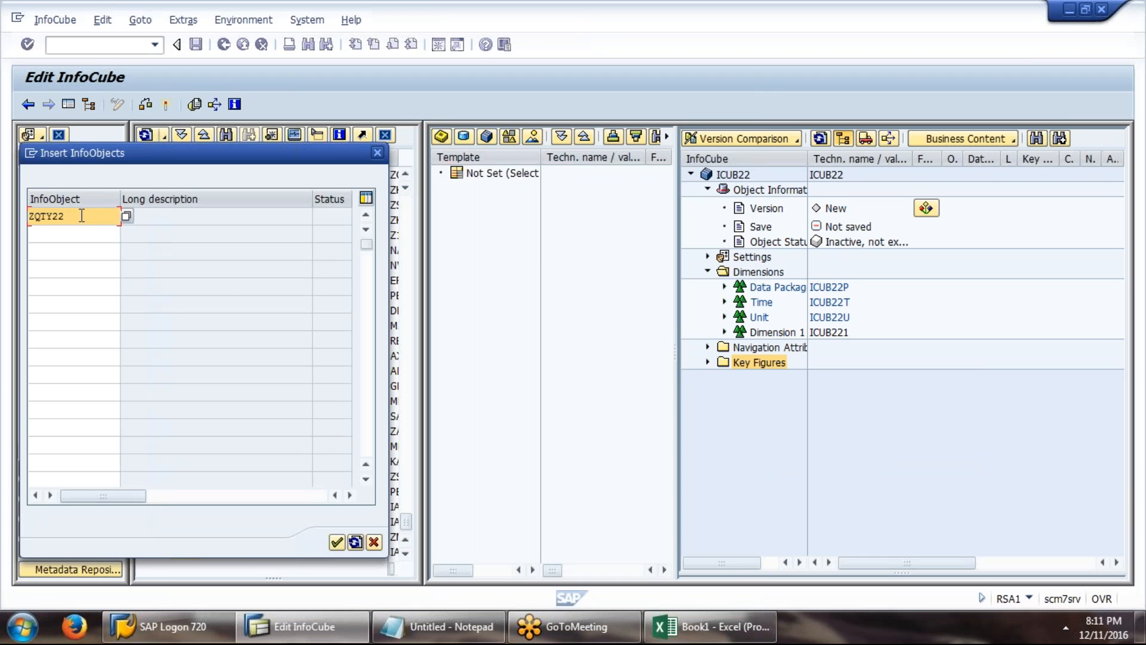
{"action": "left_click", "coordinate": [337, 542]}
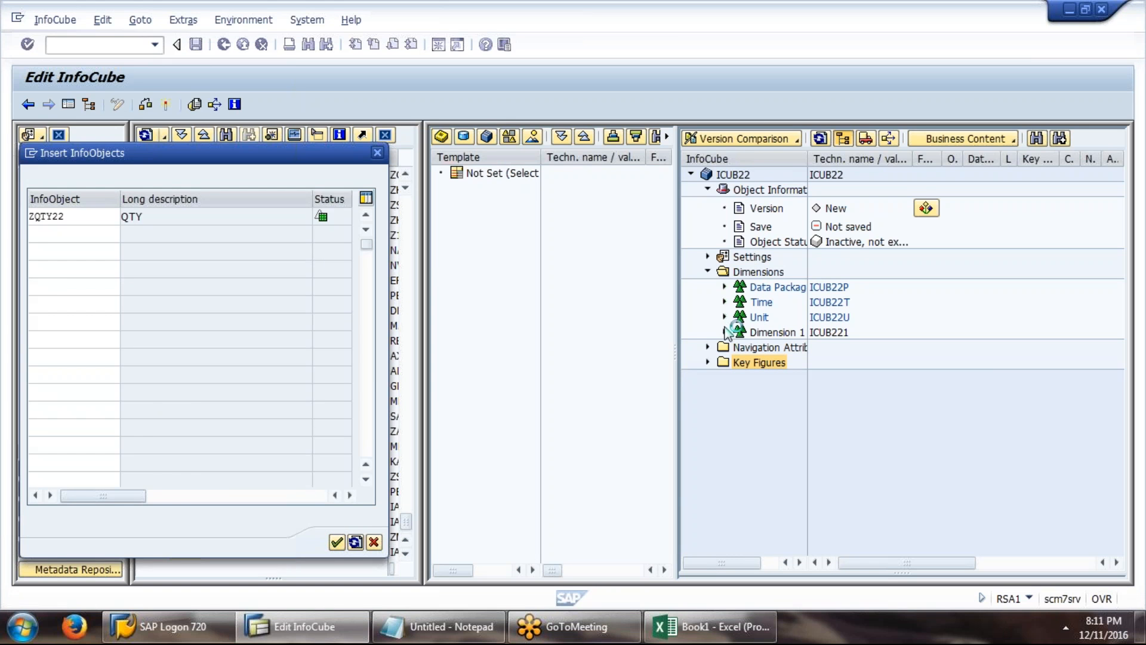
{"action": "key", "text": "Return"}
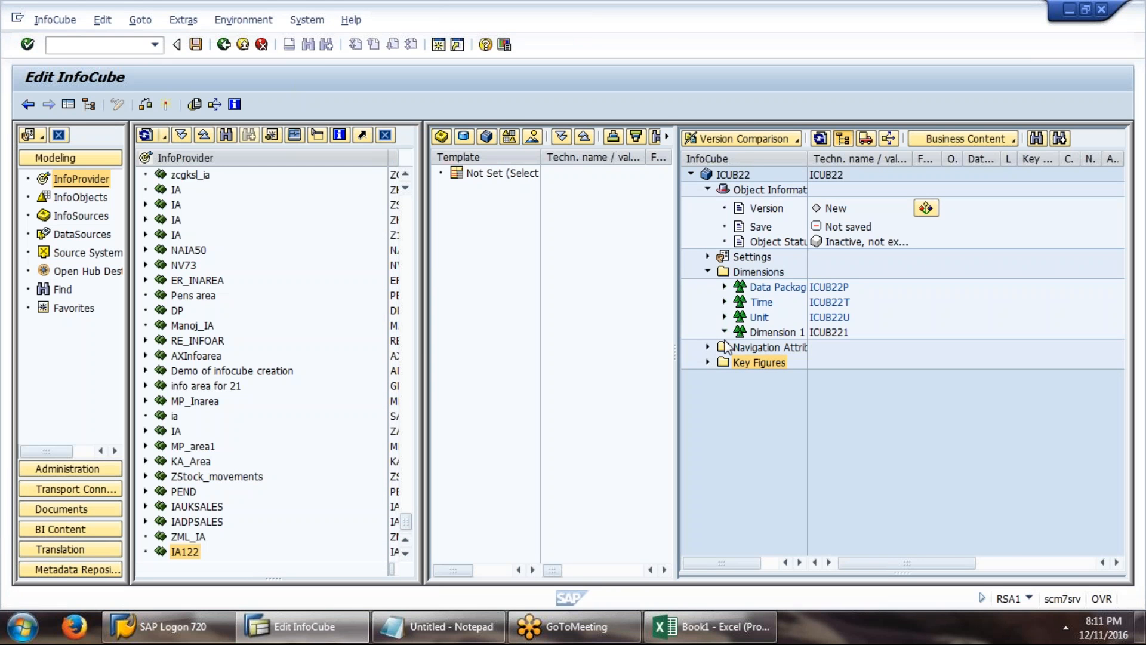
{"action": "double_click", "coordinate": [759, 408]}
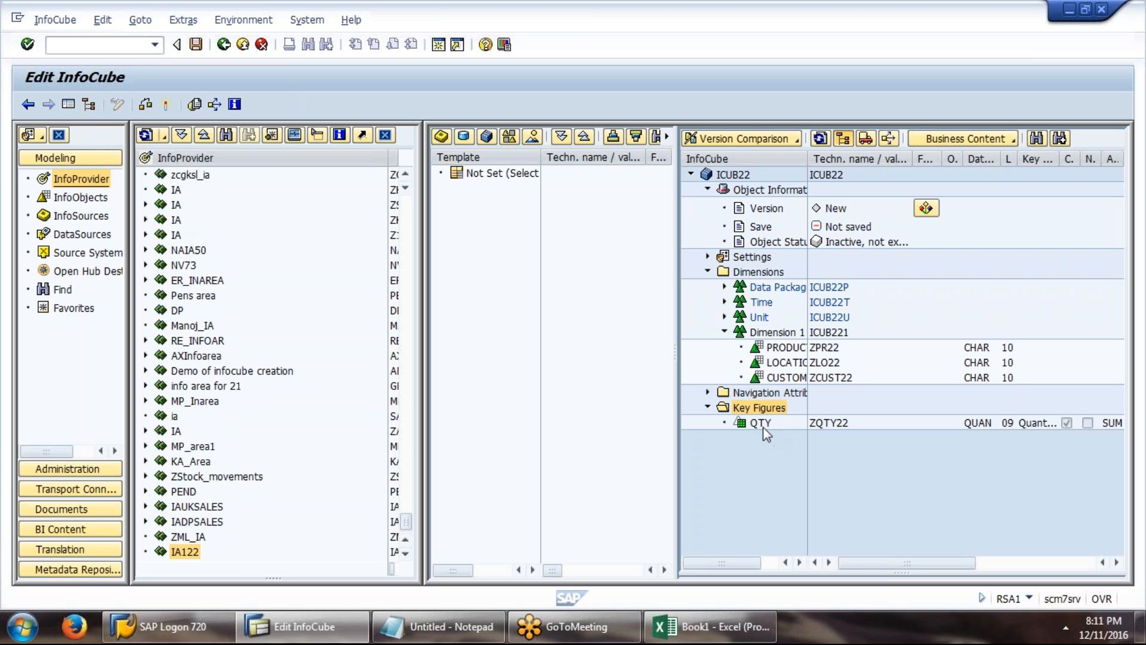
{"action": "left_click", "coordinate": [725, 316]}
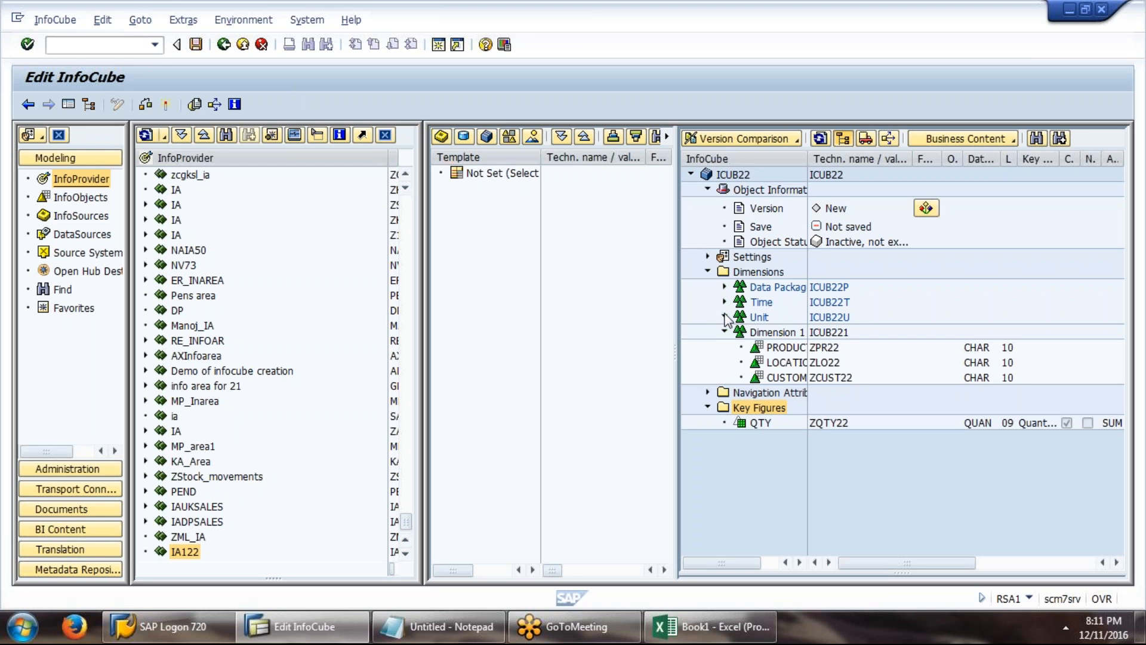
Insert the time characteristic 0CALMONTH into the InfoCube's Time dimension by direct input
{"action": "left_click", "coordinate": [761, 304]}
{"action": "right_click", "coordinate": [761, 307]}
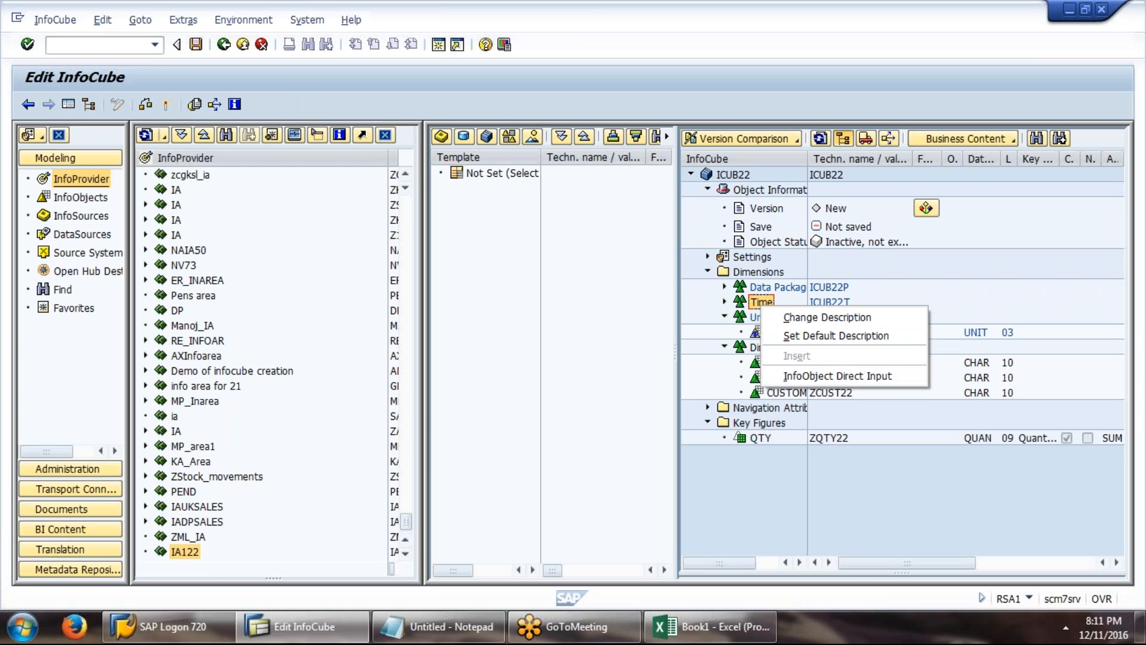
{"action": "left_click", "coordinate": [788, 375]}
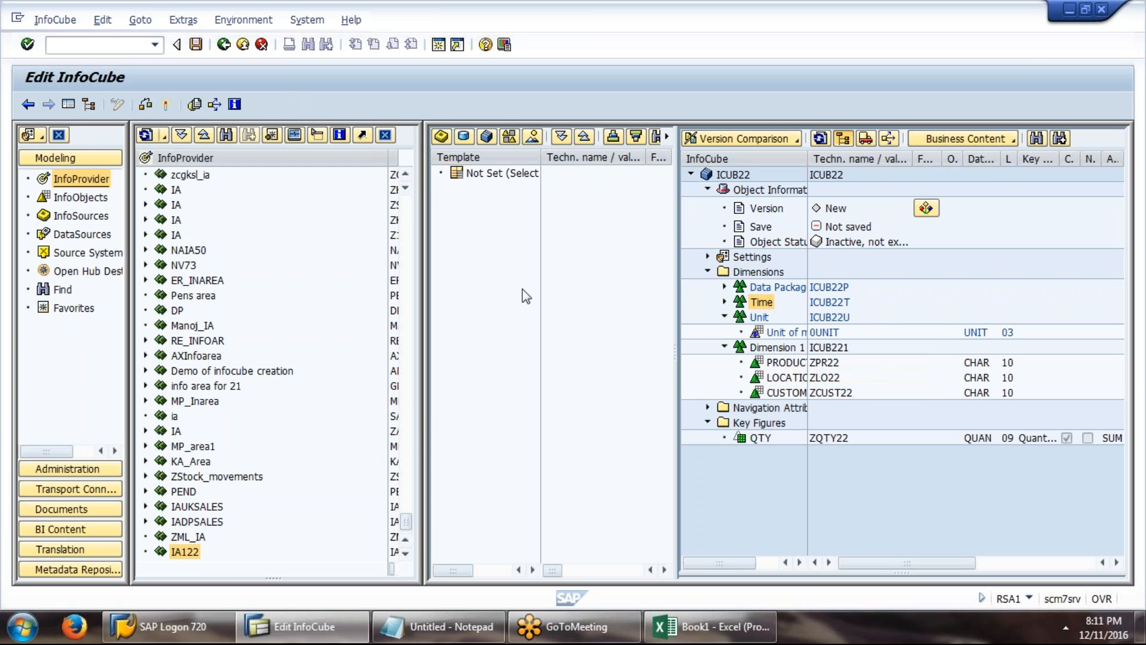
{"action": "key", "text": "space"}
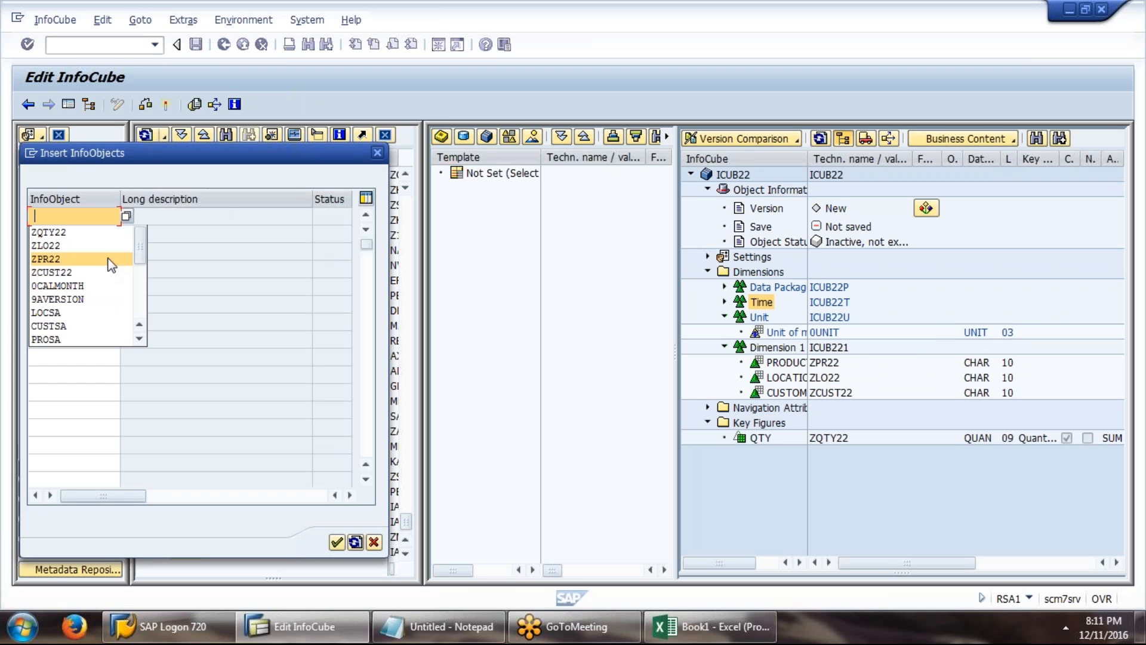
{"action": "left_click", "coordinate": [108, 288]}
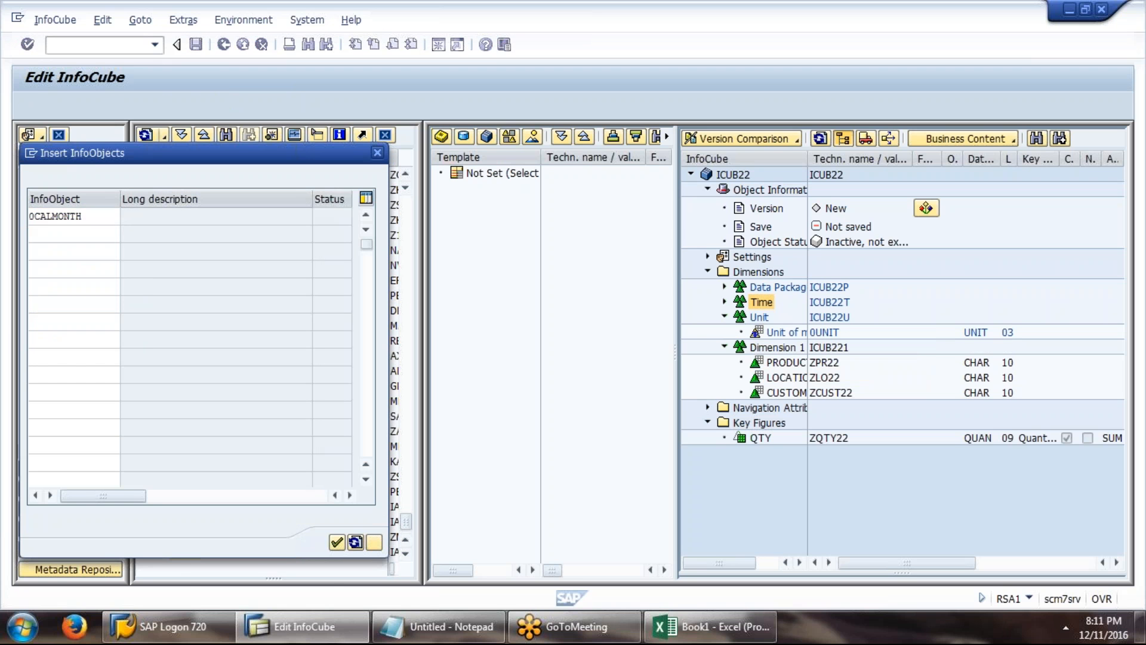
{"action": "key", "text": "Return"}
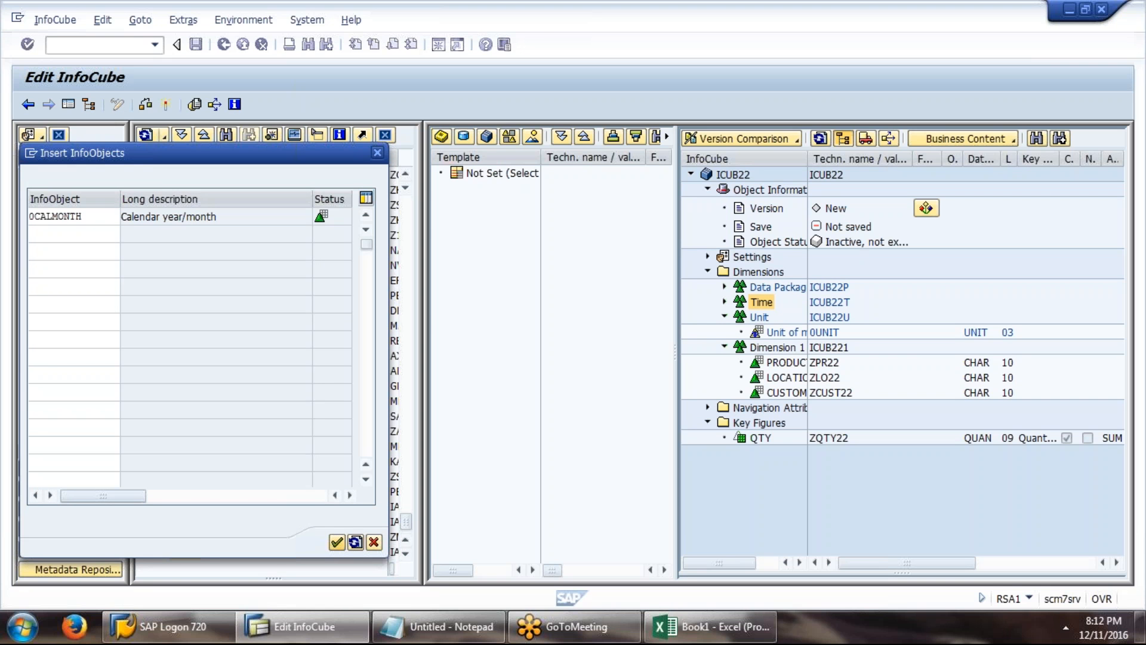
{"action": "left_click", "coordinate": [337, 541]}
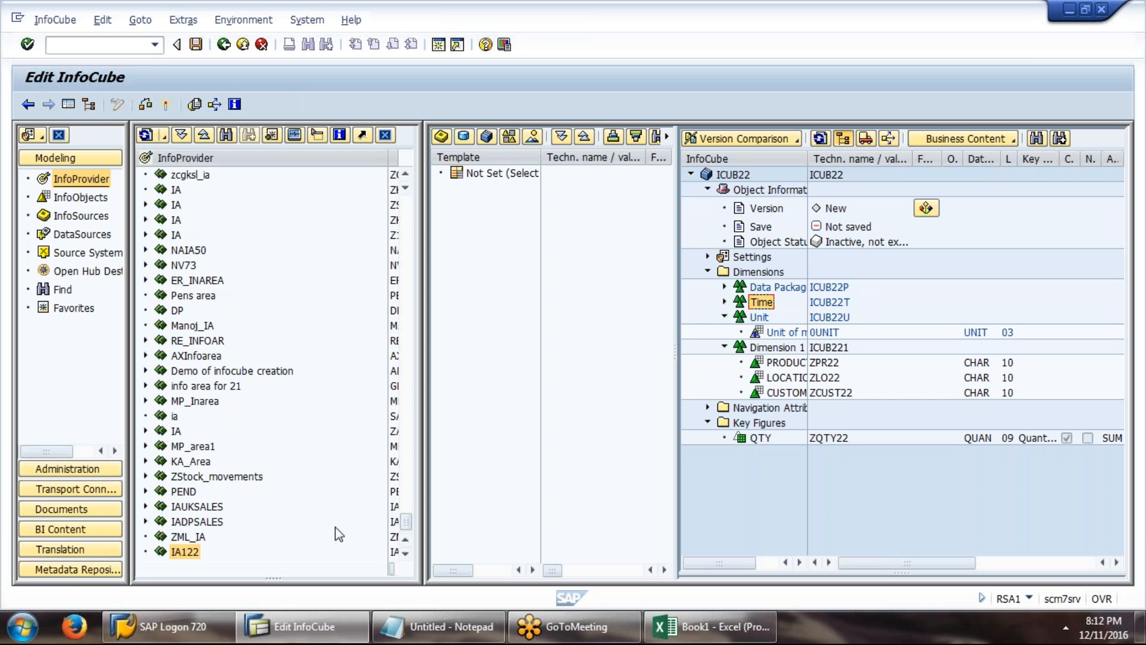
Expand the Time dimension and activate the InfoCube ICUB22, selecting it under InfoArea IA122
{"action": "left_click", "coordinate": [725, 302]}
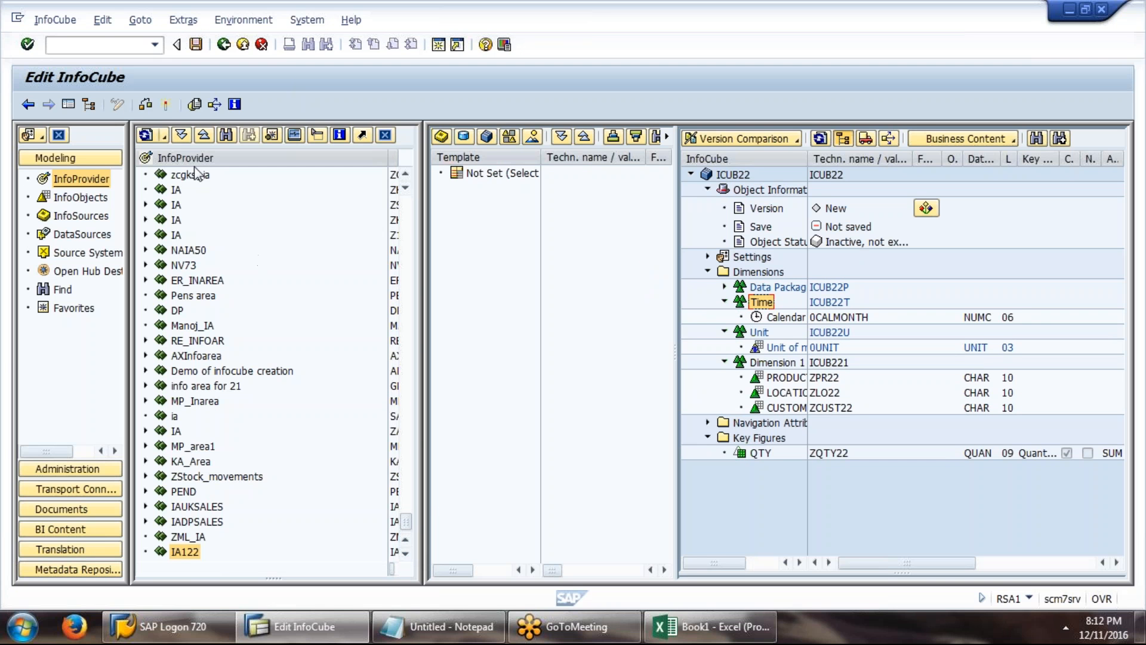
{"action": "left_click", "coordinate": [169, 108]}
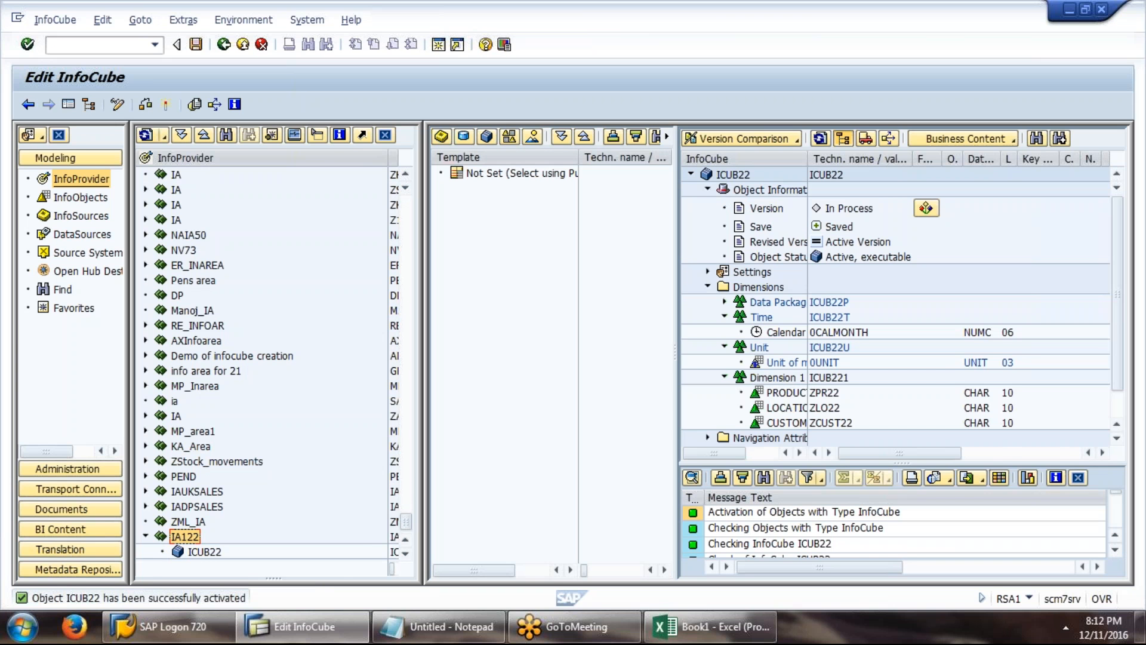
{"action": "left_click", "coordinate": [192, 553]}
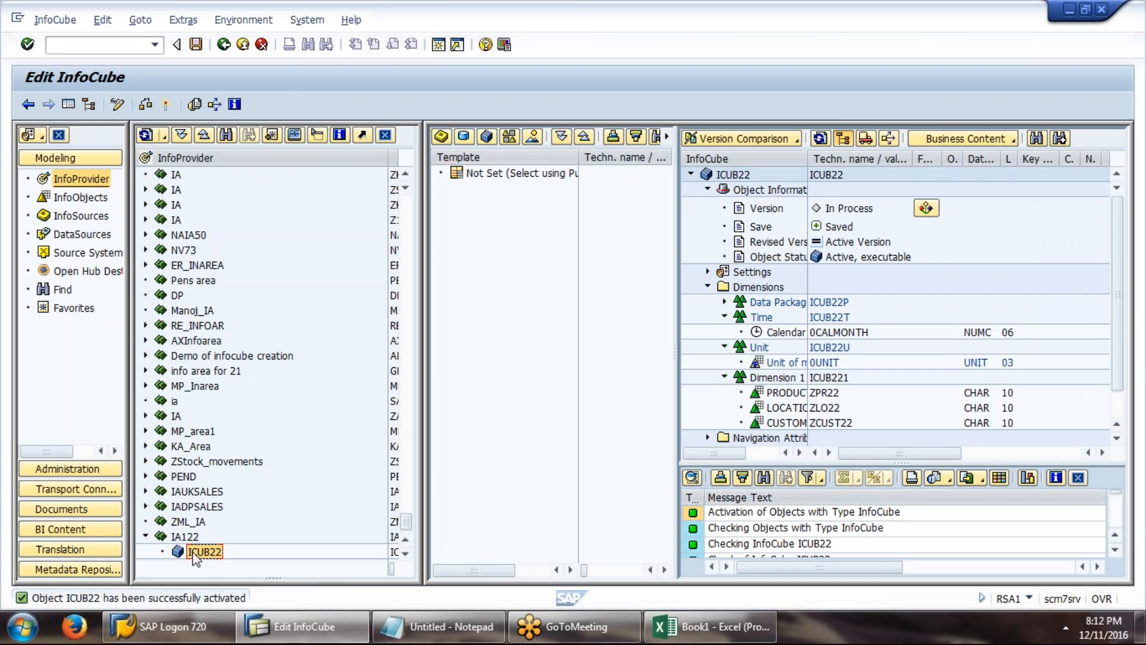
Switch to the source systems, collapse SAP, expand the File source systems, and open the DataSource tree of PC_FILE
{"action": "left_click", "coordinate": [85, 253]}
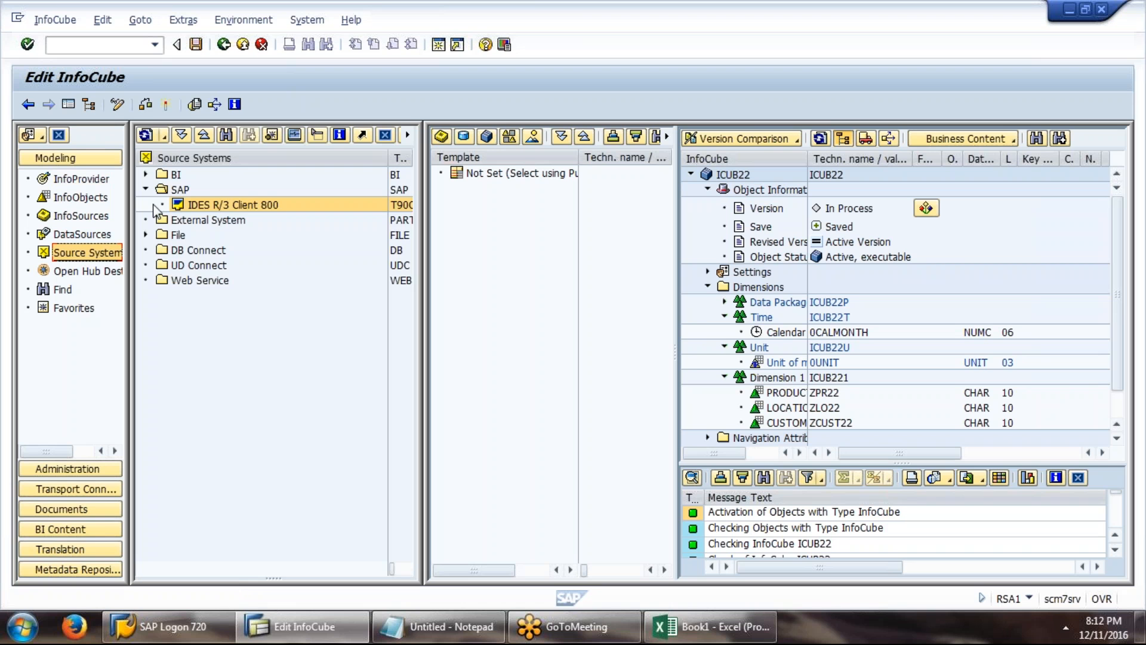
{"action": "left_click", "coordinate": [146, 190]}
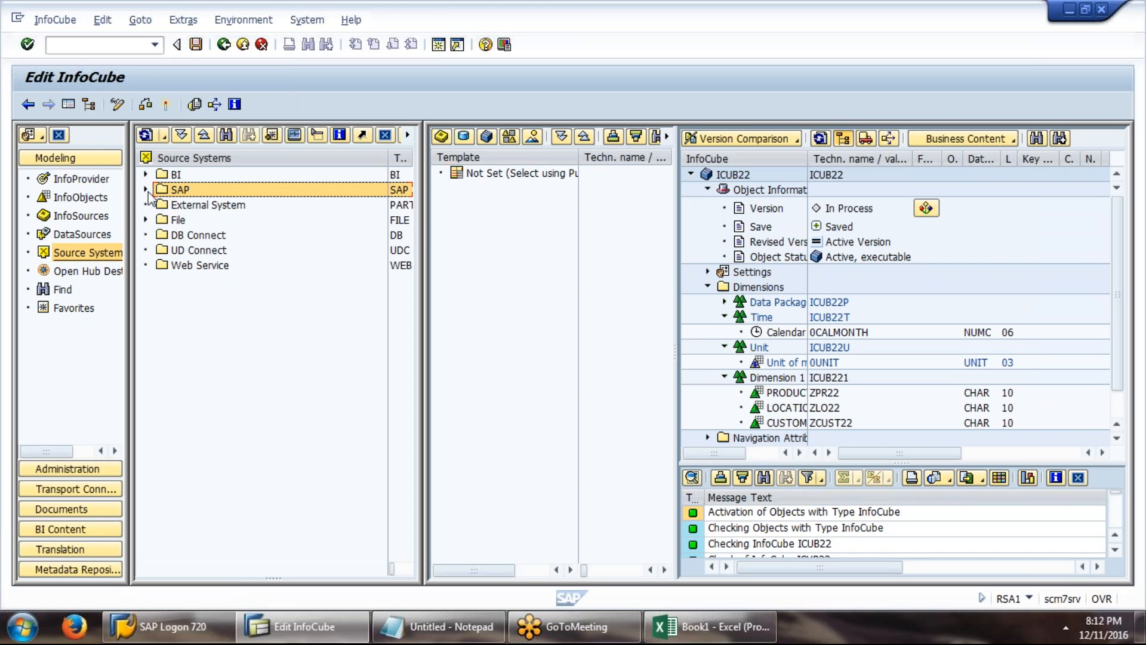
{"action": "left_click", "coordinate": [173, 192]}
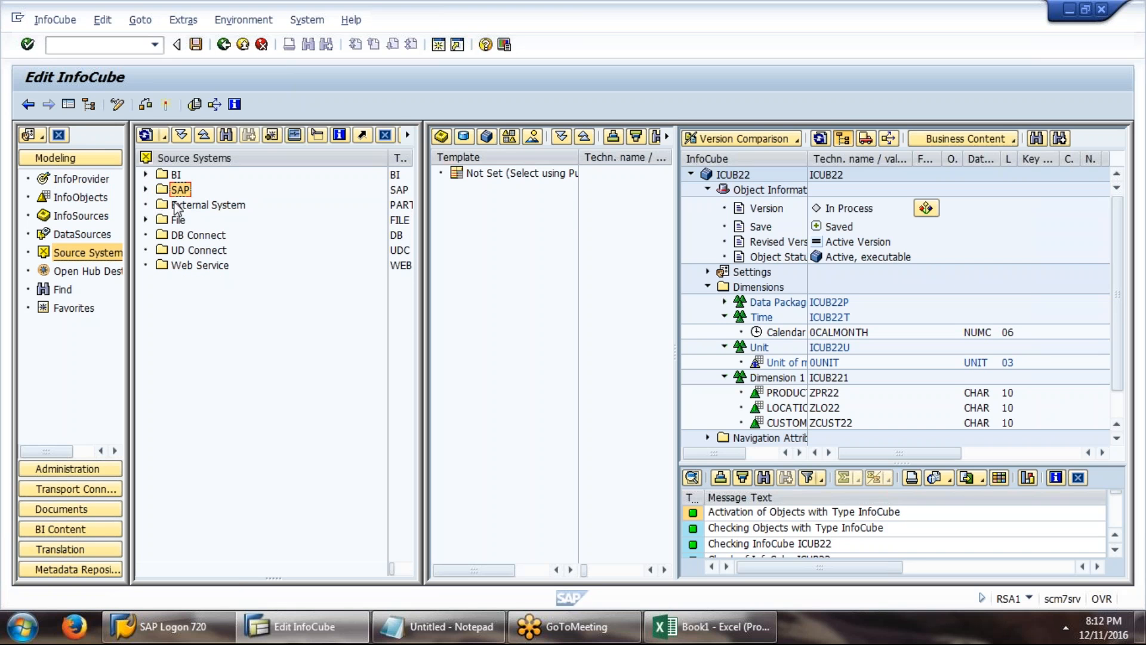
{"action": "left_click", "coordinate": [178, 208]}
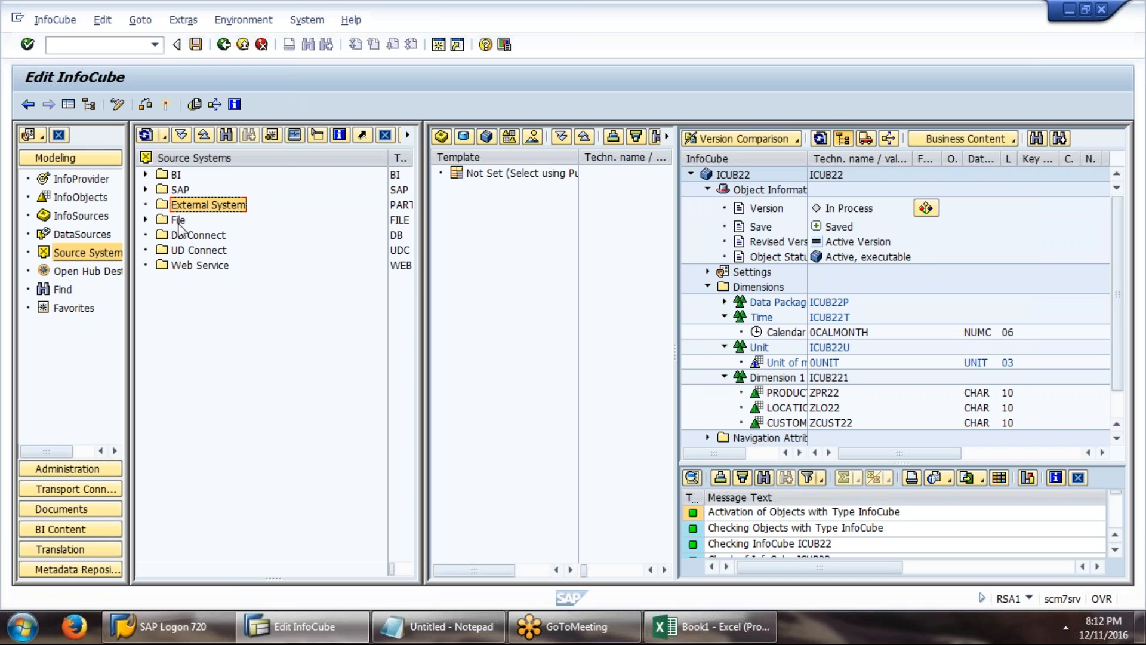
{"action": "left_click", "coordinate": [179, 222]}
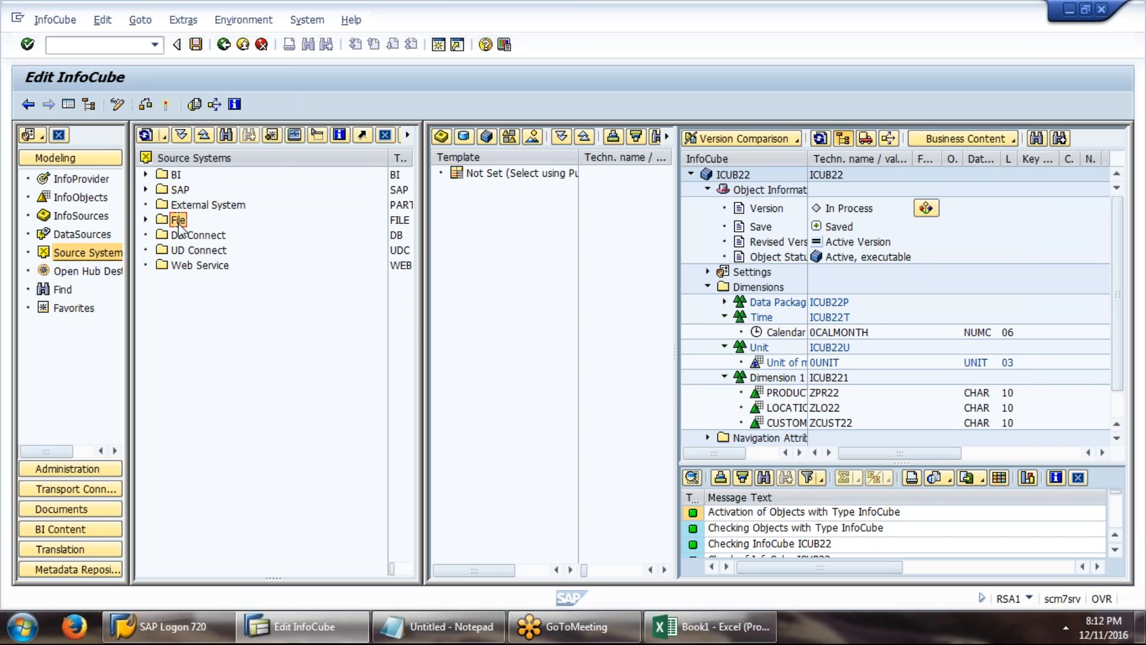
{"action": "left_click", "coordinate": [146, 220]}
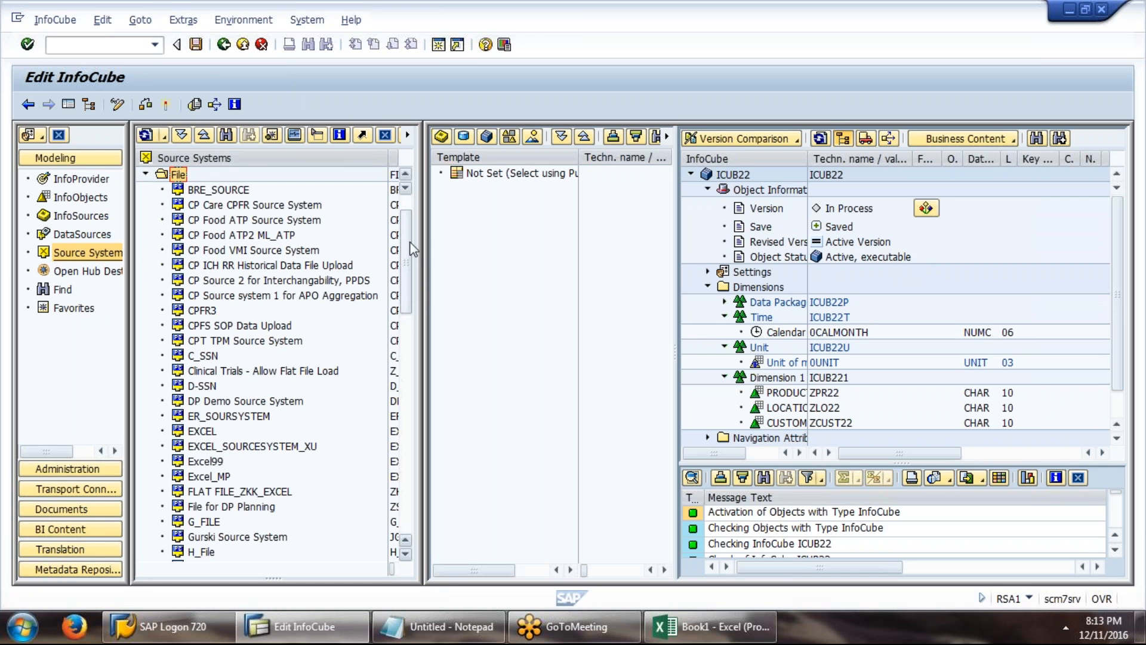
{"action": "left_click_drag", "start_coordinate": [412, 250], "coordinate": [403, 350]}
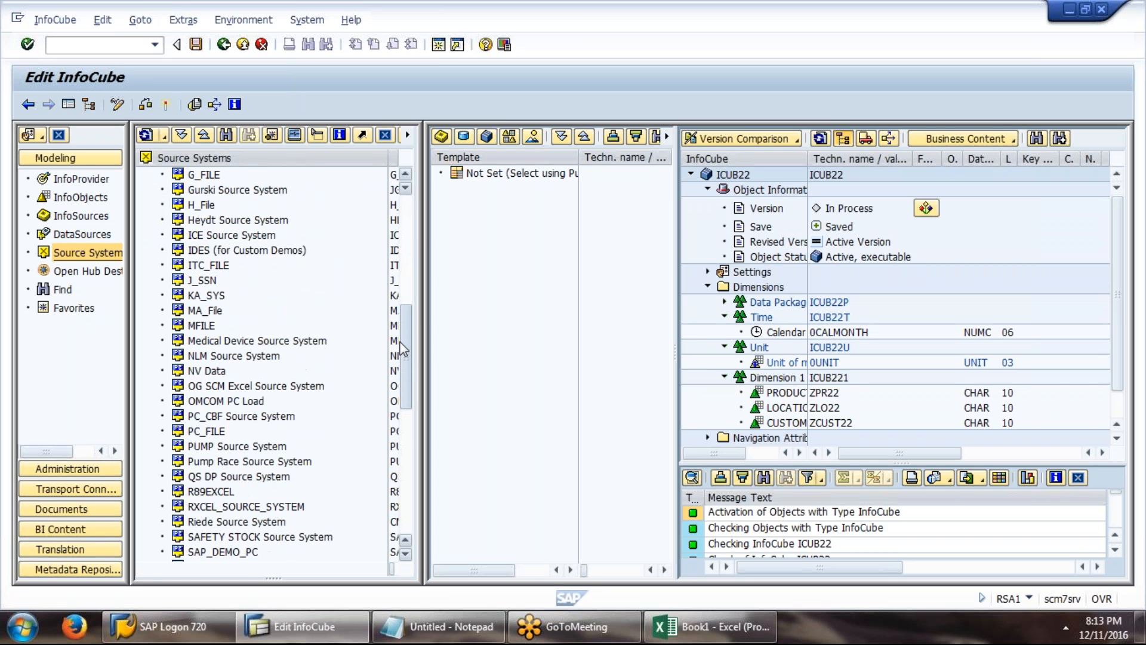
{"action": "left_click", "coordinate": [209, 431]}
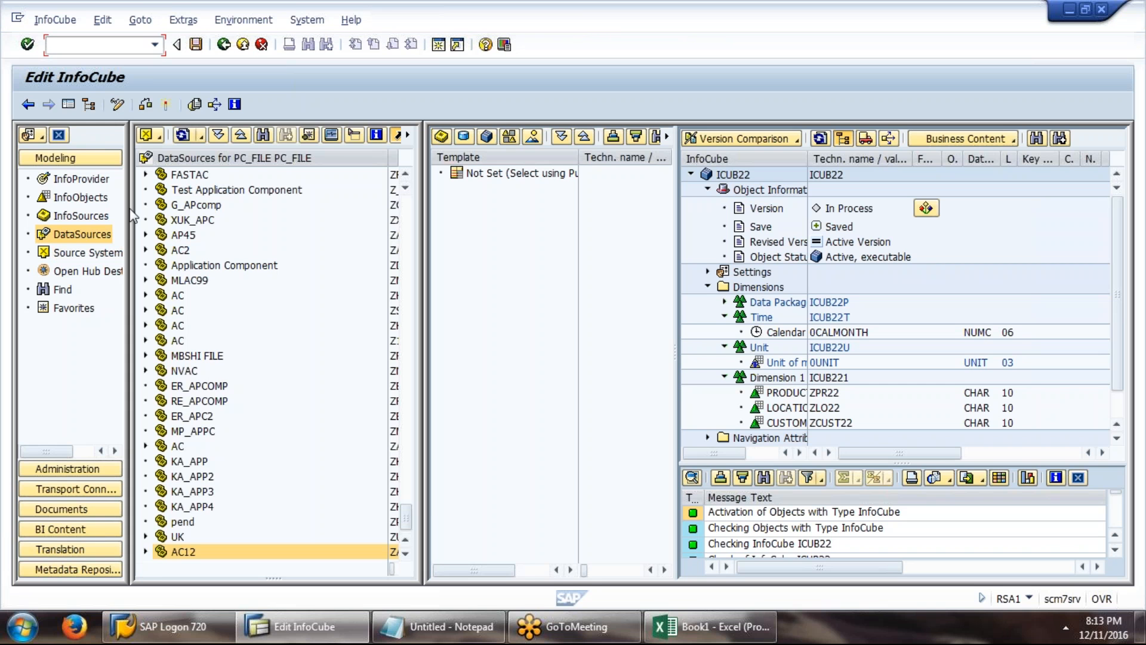
Try to create an application component AC22 with long description AC22 in the PC_FILE DataSource tree
{"action": "right_click", "coordinate": [258, 159]}
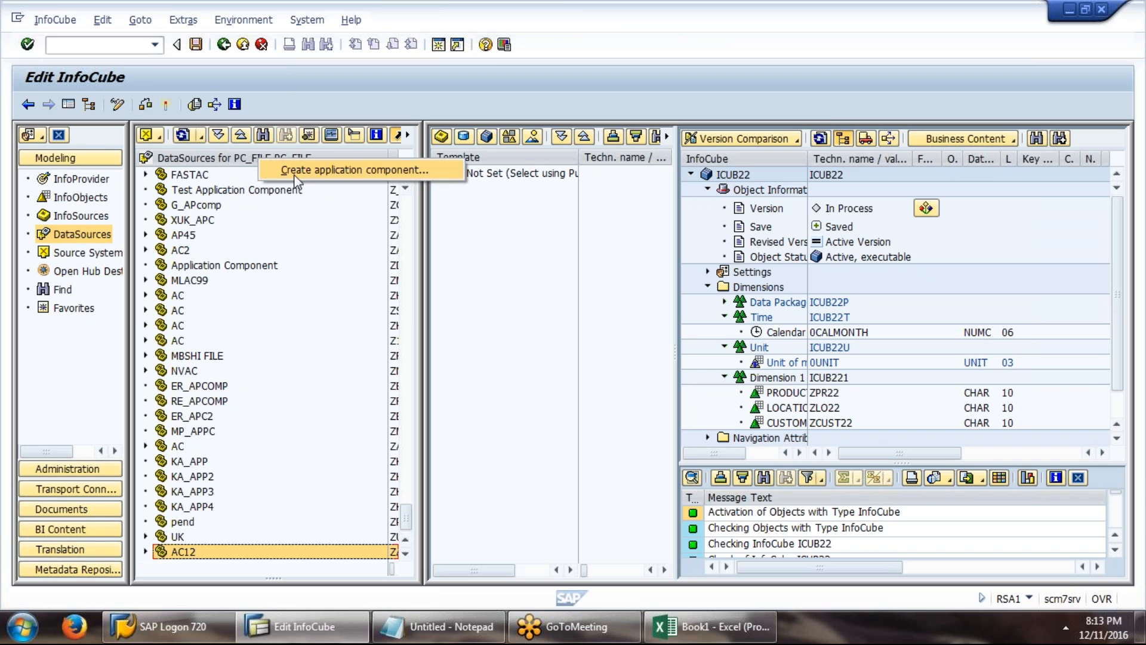
{"action": "left_click", "coordinate": [294, 172]}
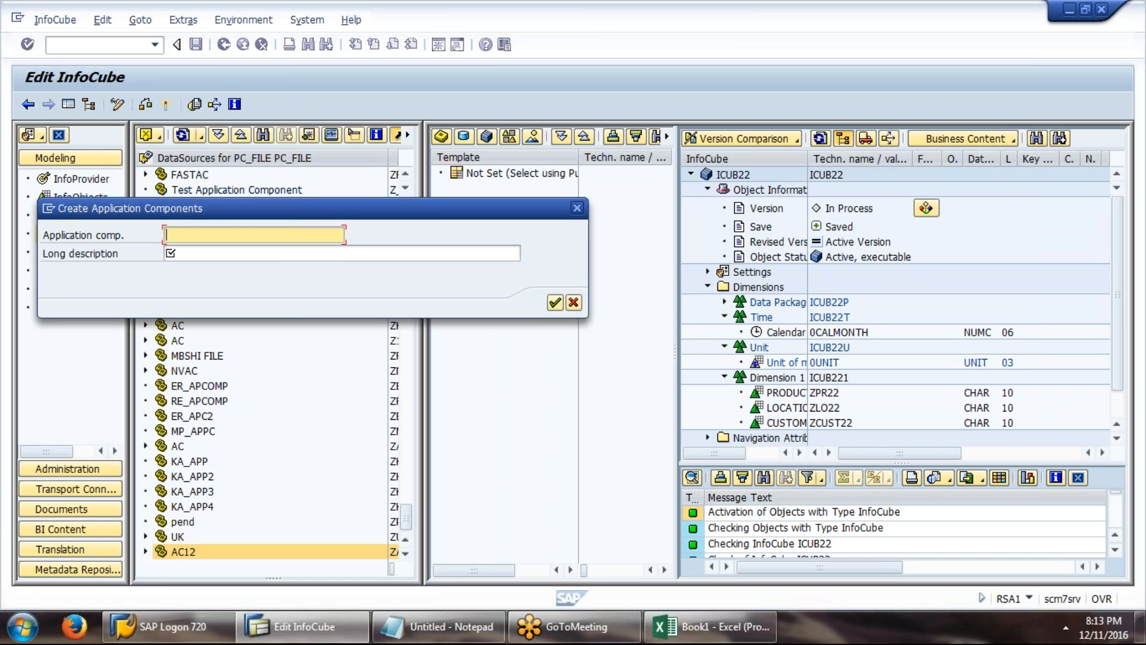
{"action": "type", "text": "AC22"}
{"action": "left_click", "coordinate": [181, 250]}
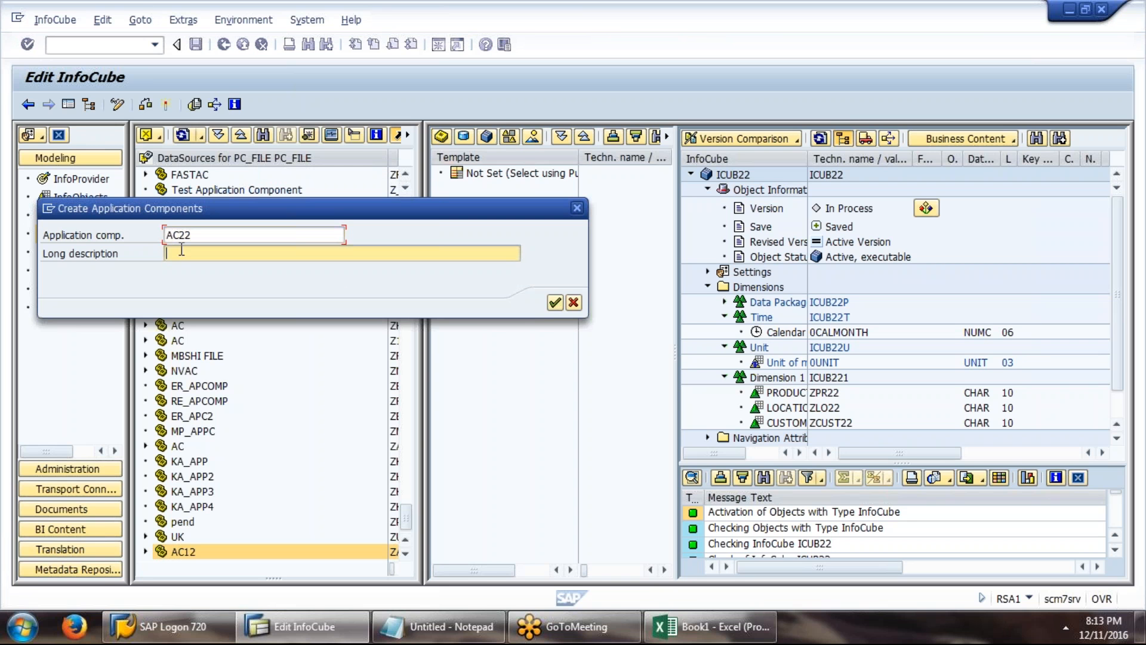
{"action": "left_click", "coordinate": [555, 303]}
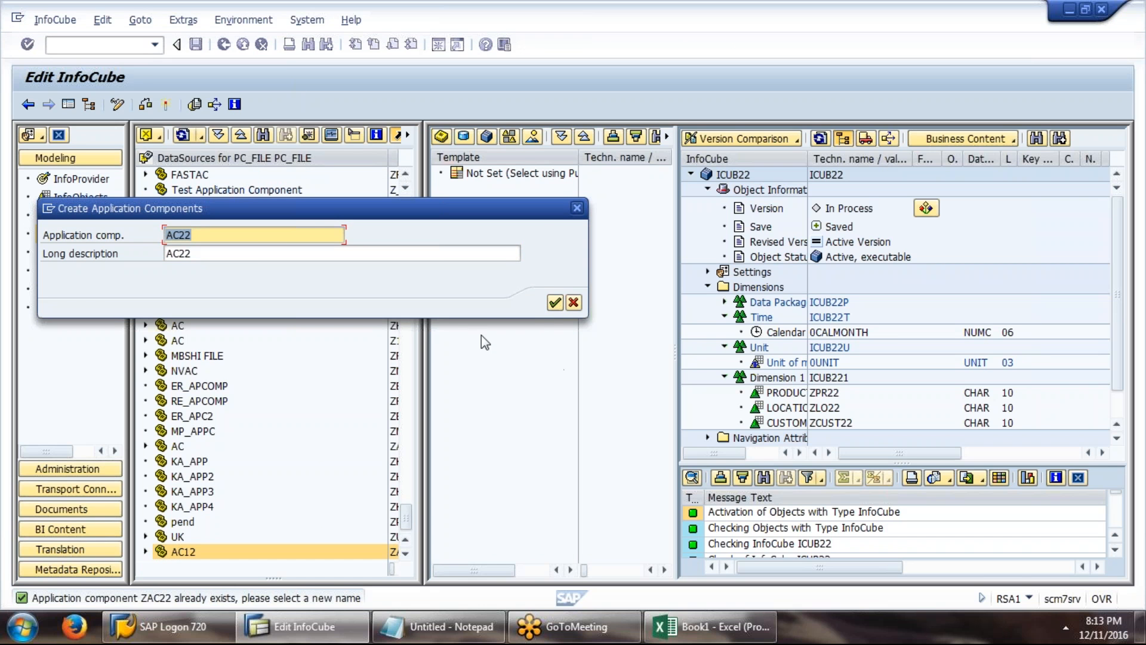
Change the application component's name and long description to AC22E and create it
{"action": "left_click", "coordinate": [268, 237]}
{"action": "left_click", "coordinate": [229, 254]}
{"action": "type", "text": "E"}
{"action": "left_click", "coordinate": [554, 303]}
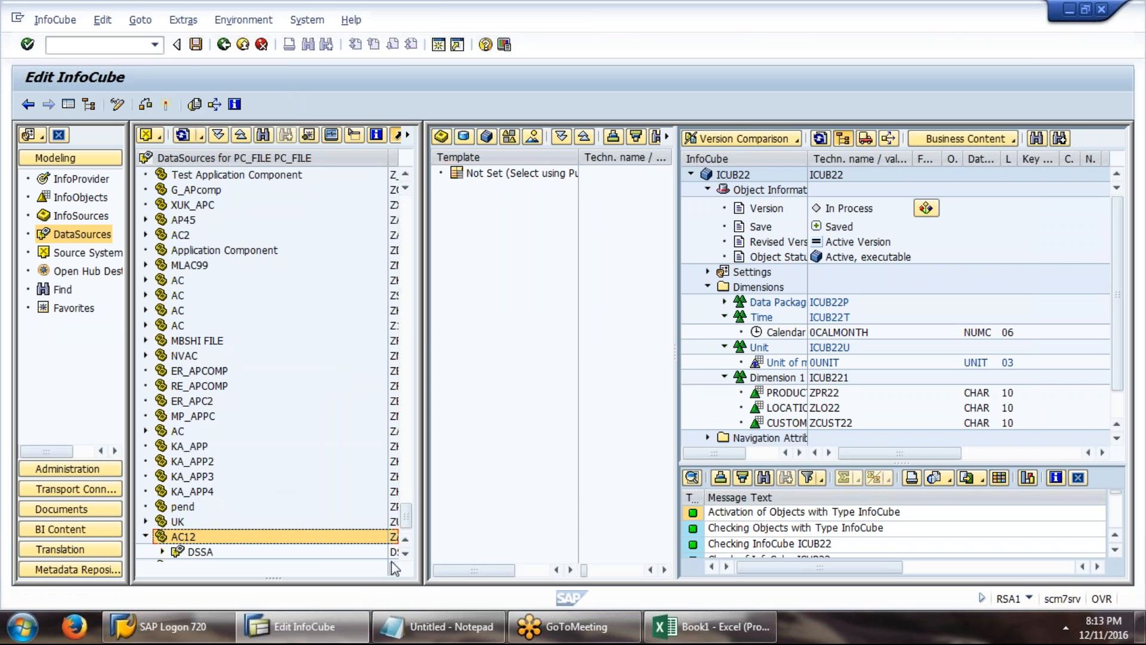
Collapse AC12 and create DataSource DS22E under application component AC22E with data type Transaction Data, copying its name
{"action": "left_click", "coordinate": [145, 536]}
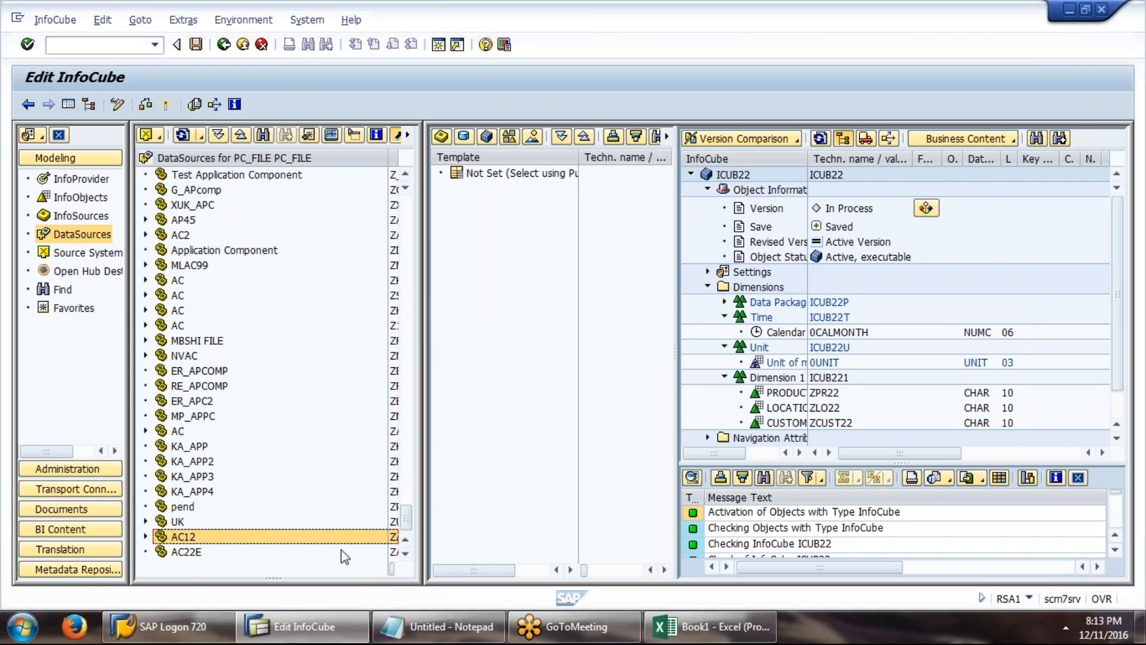
{"action": "right_click", "coordinate": [184, 552]}
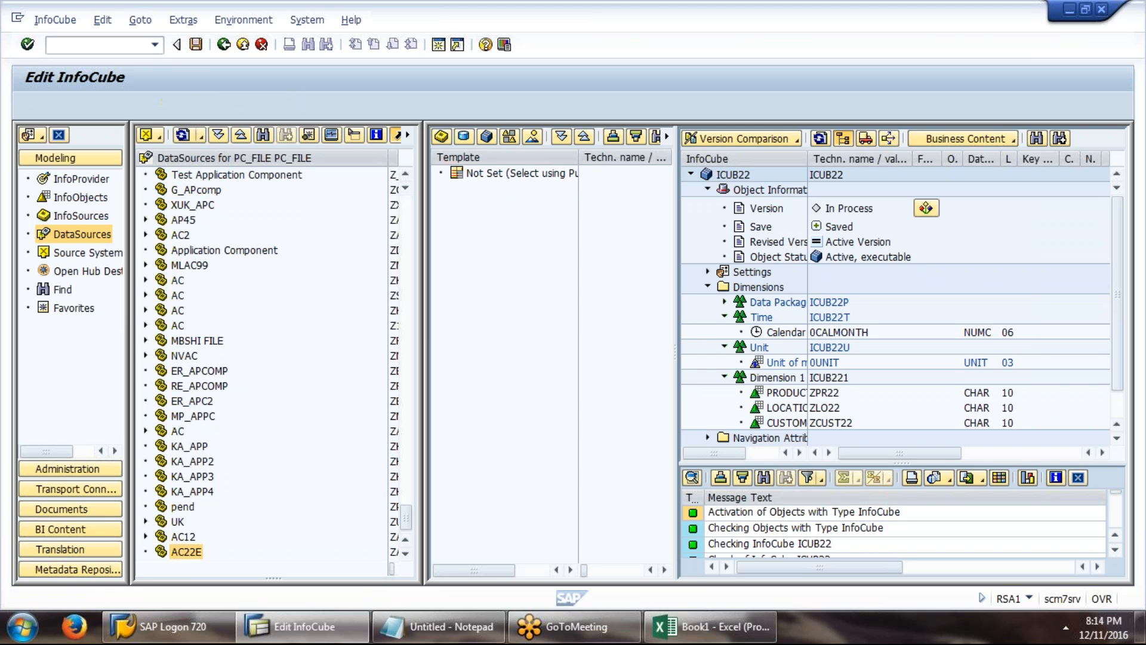
{"action": "left_click", "coordinate": [243, 541]}
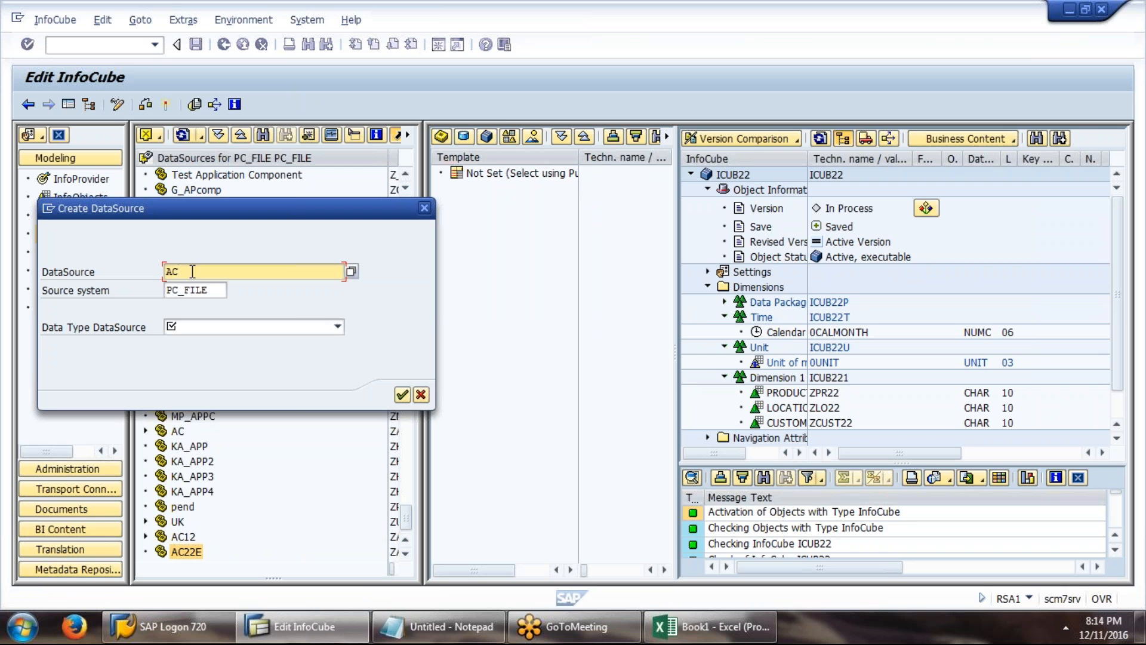
{"action": "key", "text": "BackSpace"}
{"action": "key", "text": "BackSpace"}
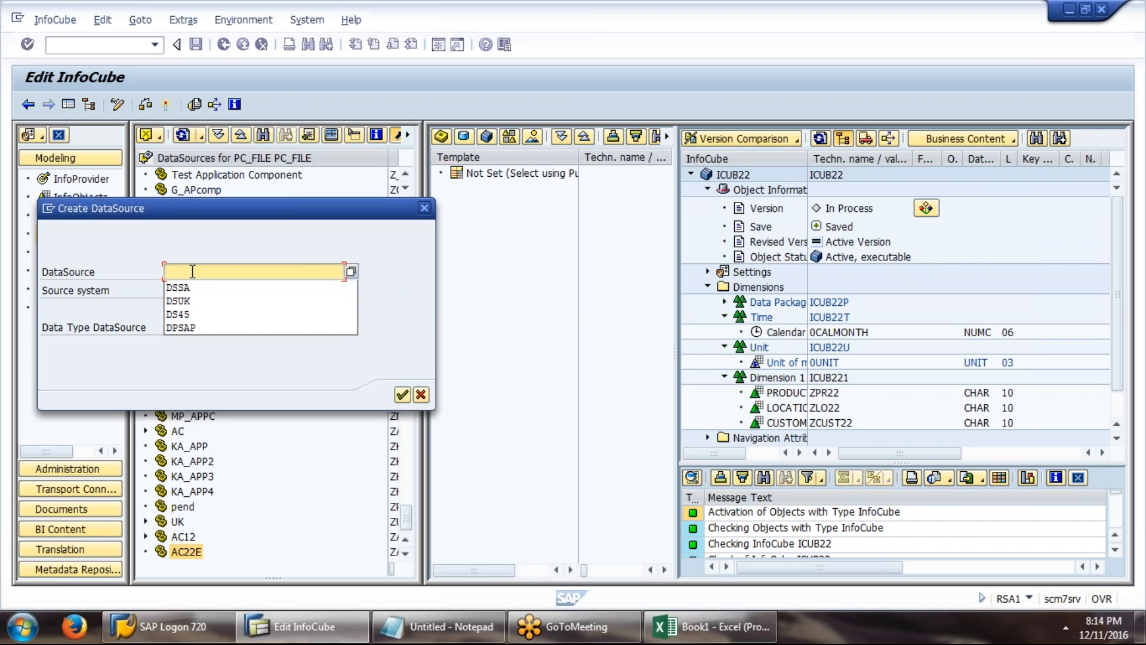
{"action": "type", "text": "DS22E"}
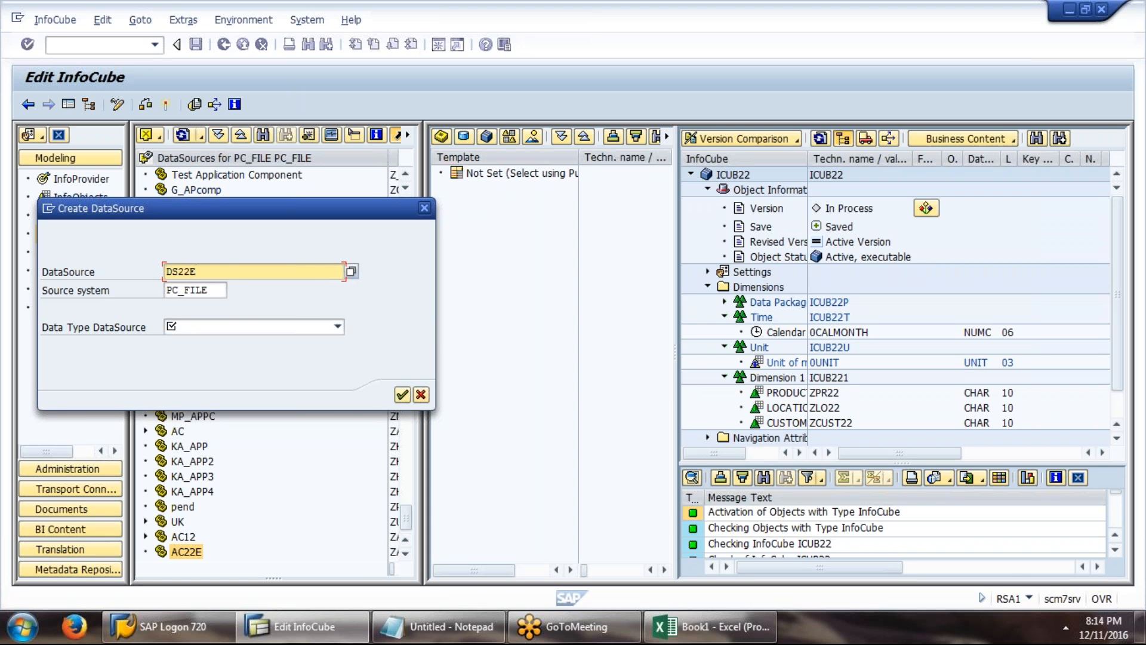
{"action": "left_click", "coordinate": [226, 326]}
{"action": "left_click", "coordinate": [224, 345]}
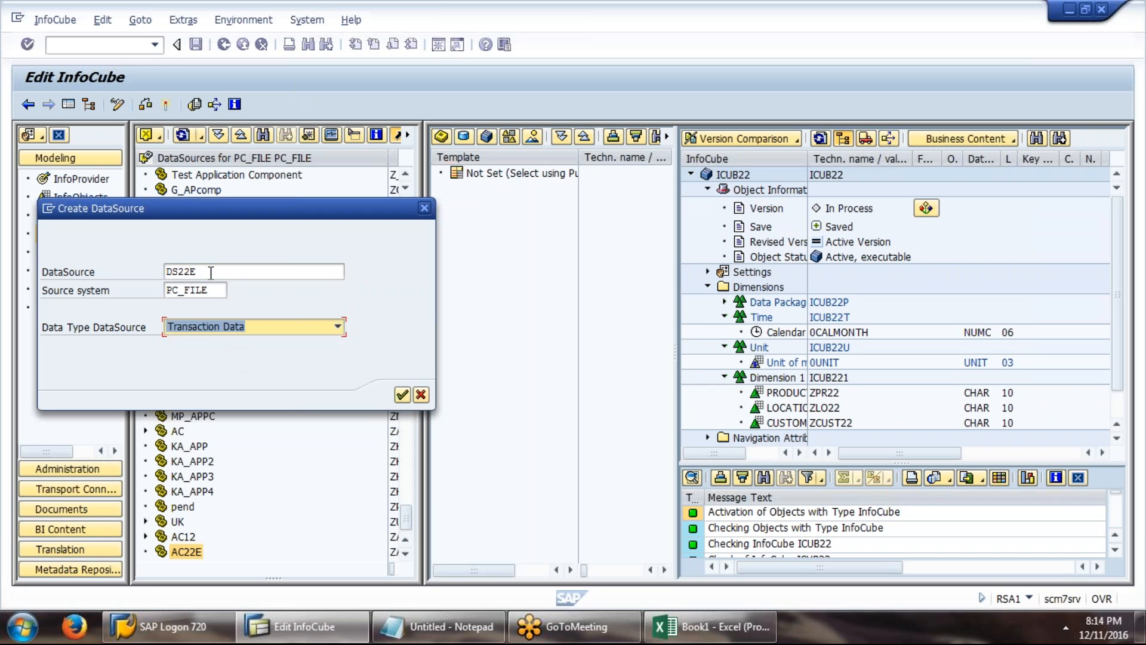
{"action": "left_click", "coordinate": [167, 272]}
{"action": "left_click", "coordinate": [398, 400]}
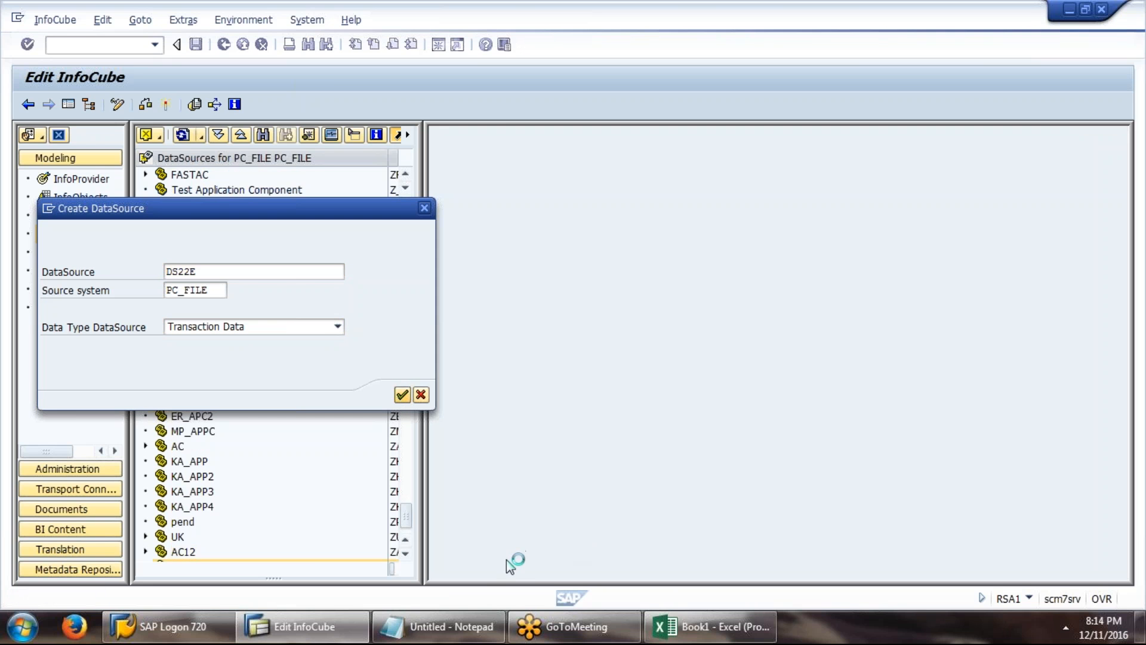
Switch to Notepad, paste the DataSource name DS22E after ICUB22 in the list, and return to the Change DataSource window
{"action": "left_click", "coordinate": [442, 626]}
{"action": "left_click", "coordinate": [361, 428]}
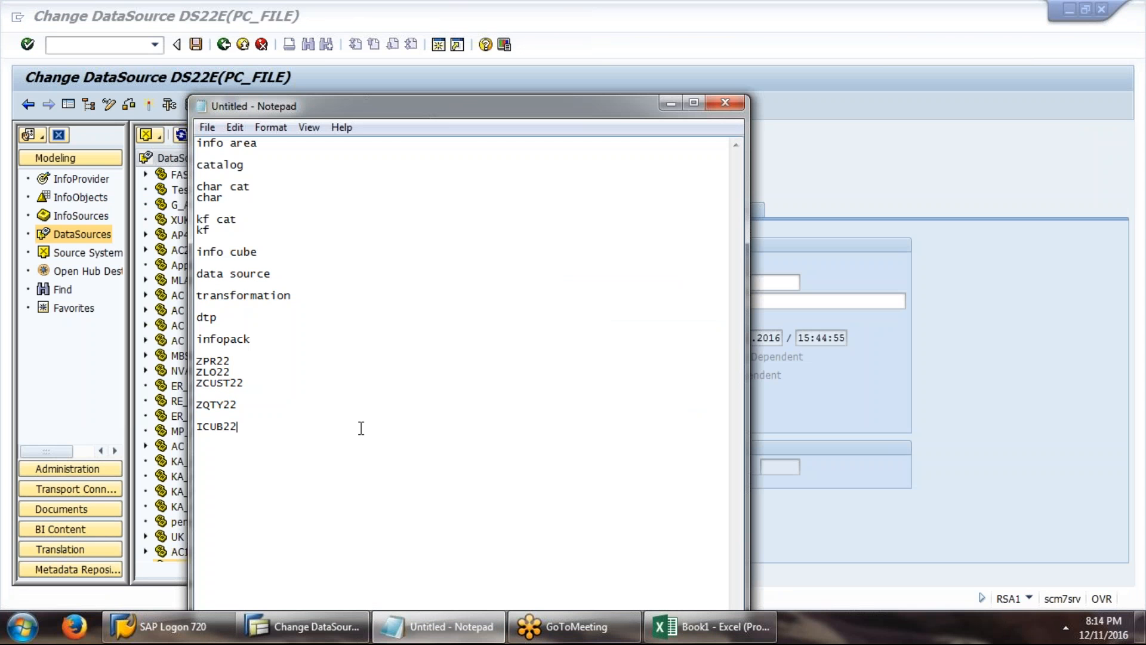
{"action": "right_click", "coordinate": [313, 447]}
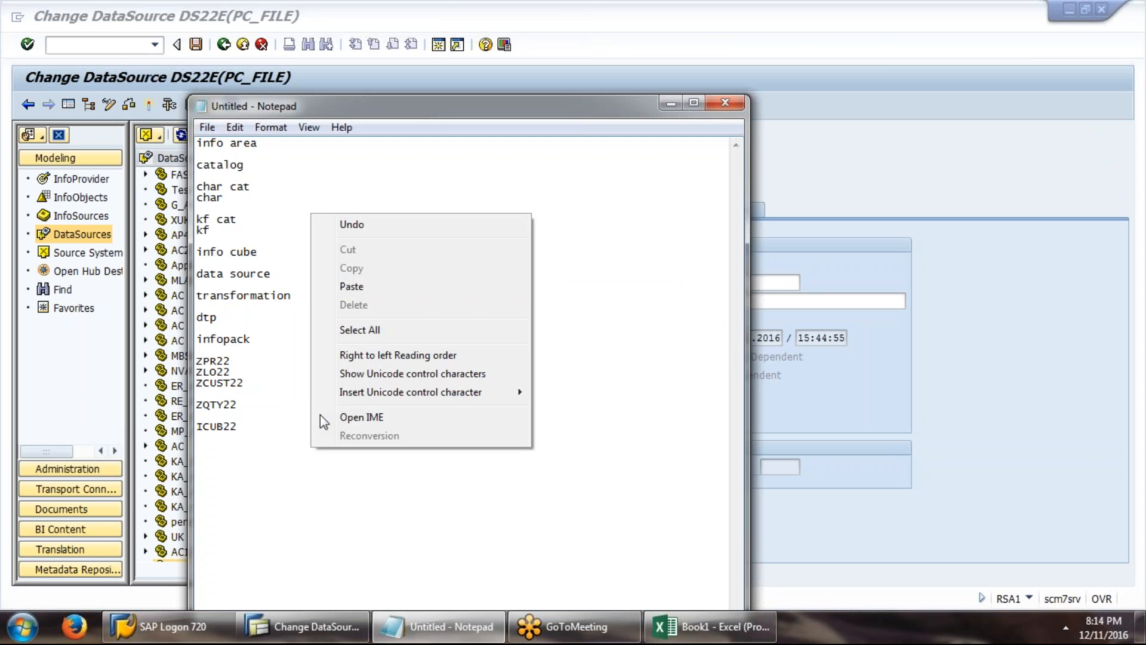
{"action": "left_click", "coordinate": [346, 291]}
{"action": "left_click", "coordinate": [846, 425]}
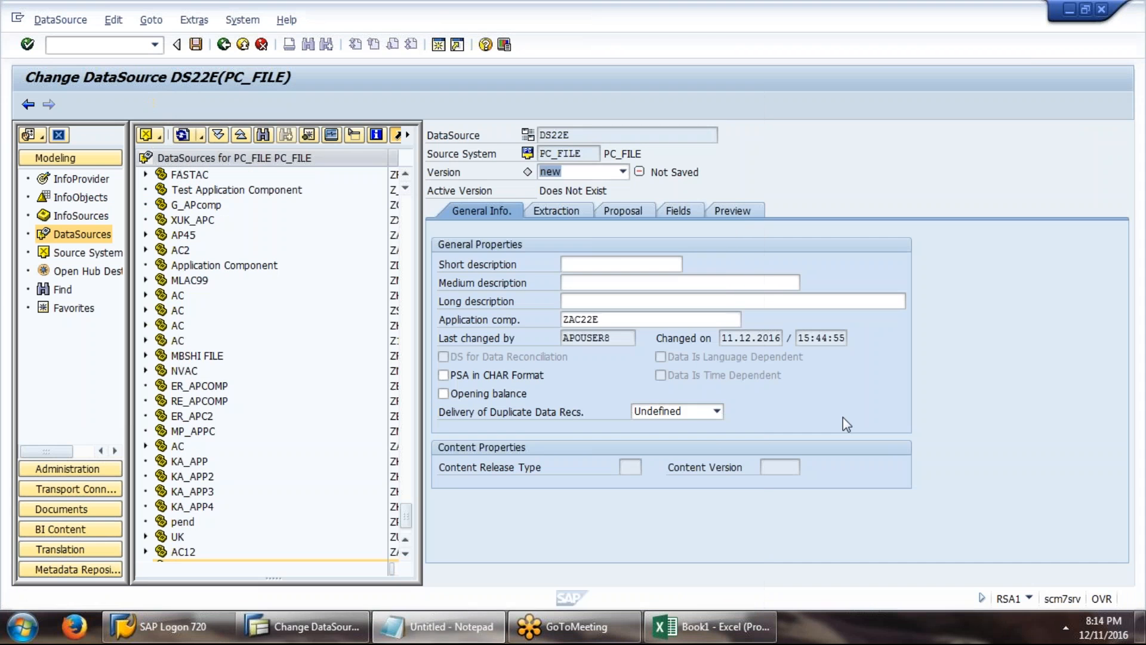
Set the DataSource's short, medium and long descriptions to DS22E and open its field attributes
{"action": "left_click", "coordinate": [616, 263]}
{"action": "type", "text": "DS22E"}
{"action": "left_click", "coordinate": [613, 283]}
{"action": "type", "text": "DS22E"}
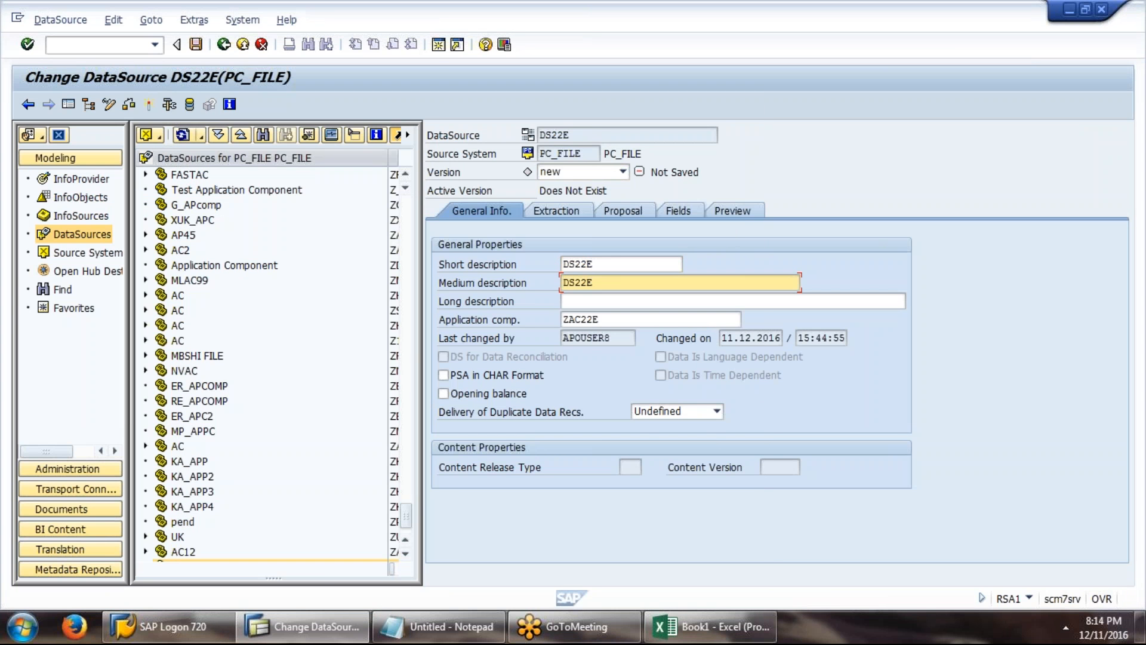
{"action": "left_click", "coordinate": [613, 301]}
{"action": "type", "text": "DS22E"}
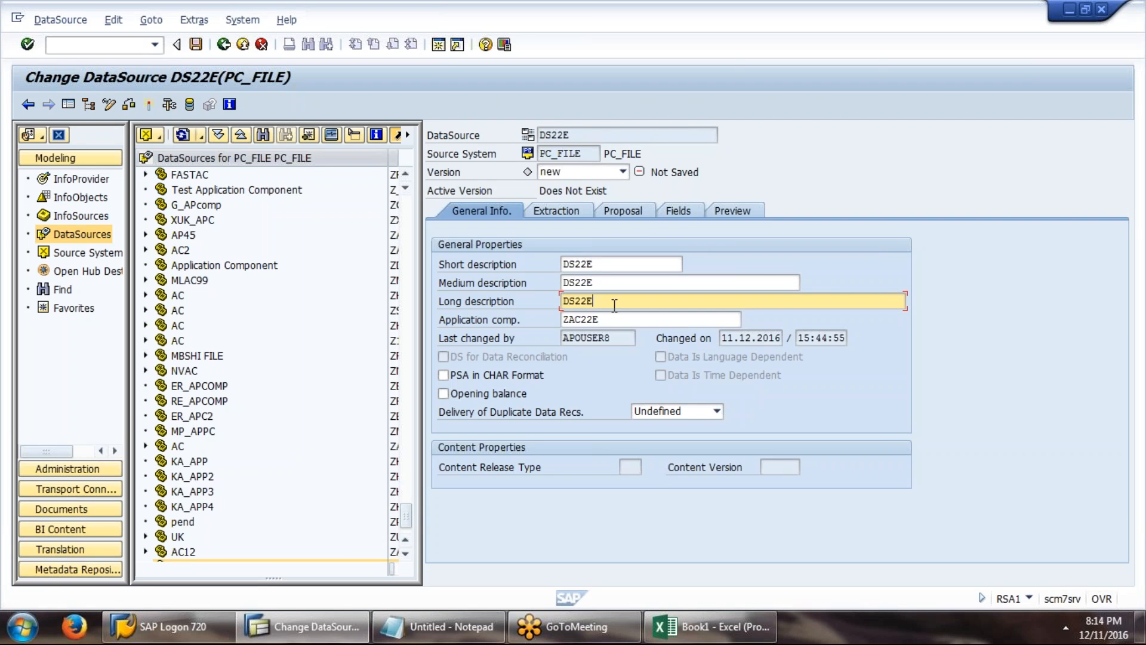
{"action": "left_click", "coordinate": [670, 211]}
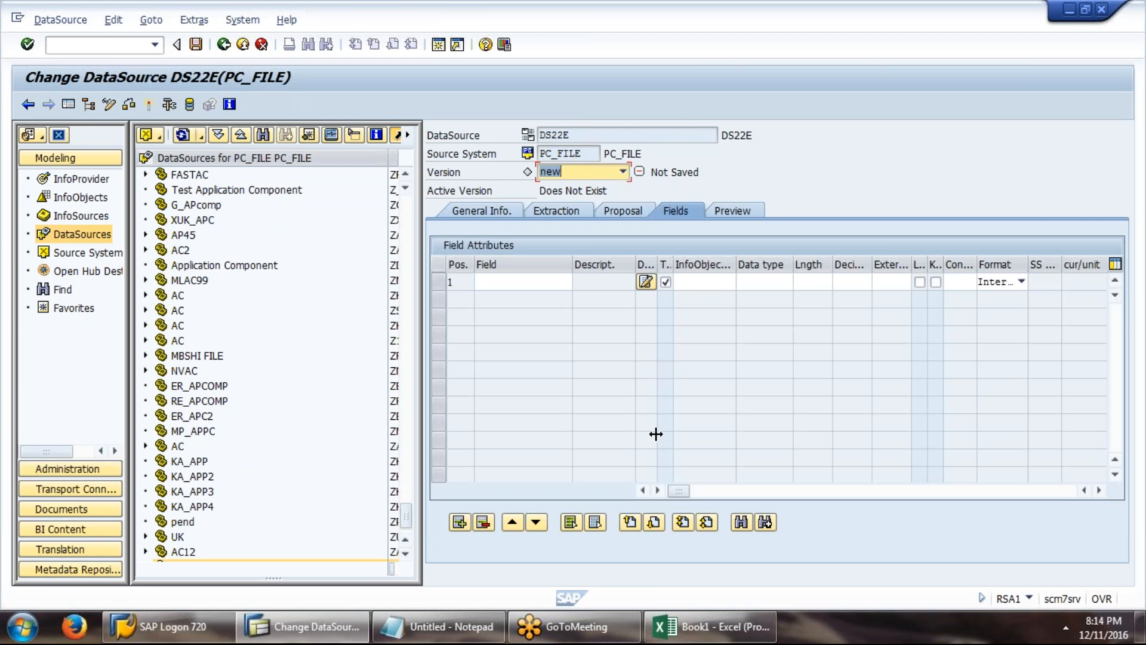
Add six blank rows to the field attributes table, making seven rows for DataSource DS22E
{"action": "left_click", "coordinate": [466, 523]}
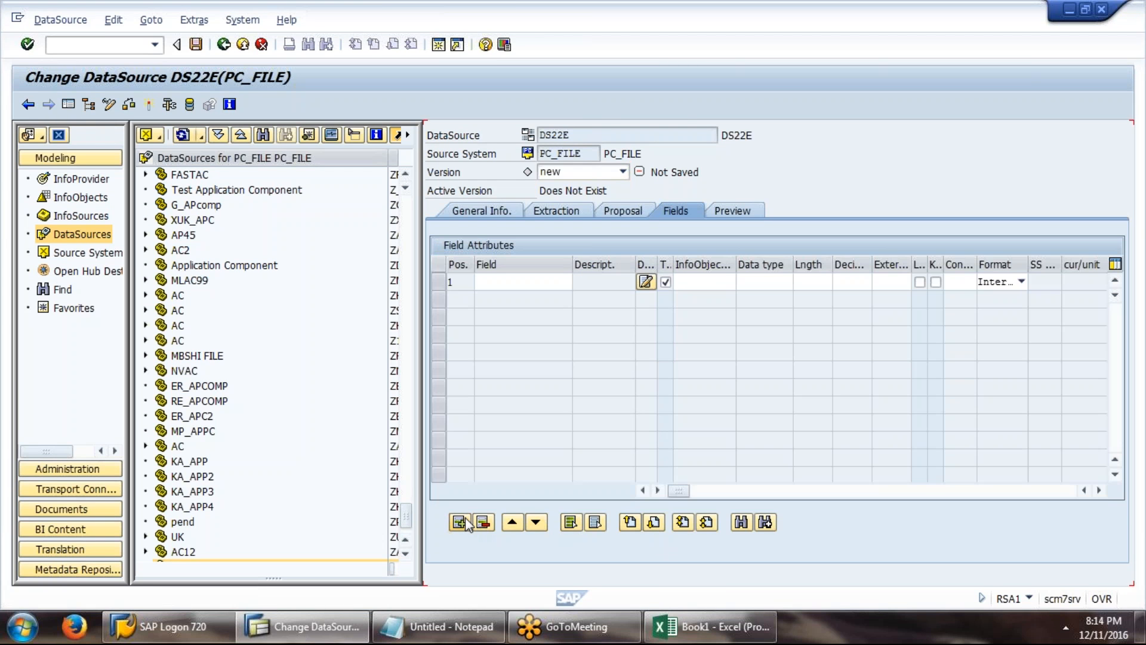
{"action": "left_click", "coordinate": [466, 523]}
{"action": "left_click", "coordinate": [466, 523]}
{"action": "left_click", "coordinate": [466, 523]}
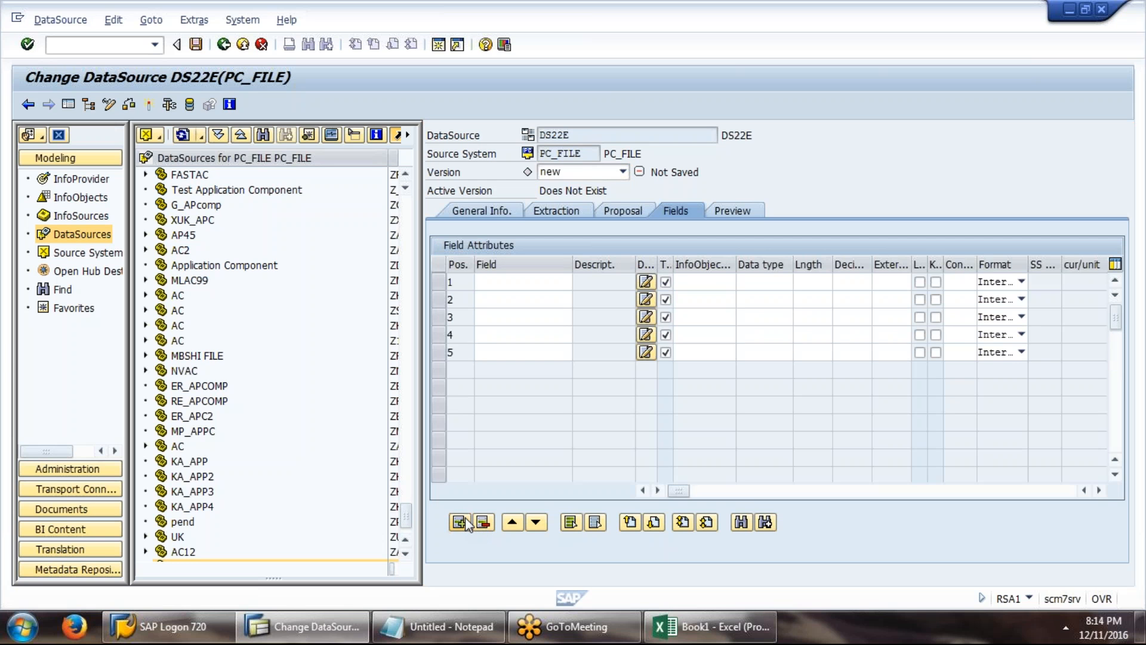
{"action": "left_click", "coordinate": [466, 523]}
{"action": "left_click", "coordinate": [466, 523]}
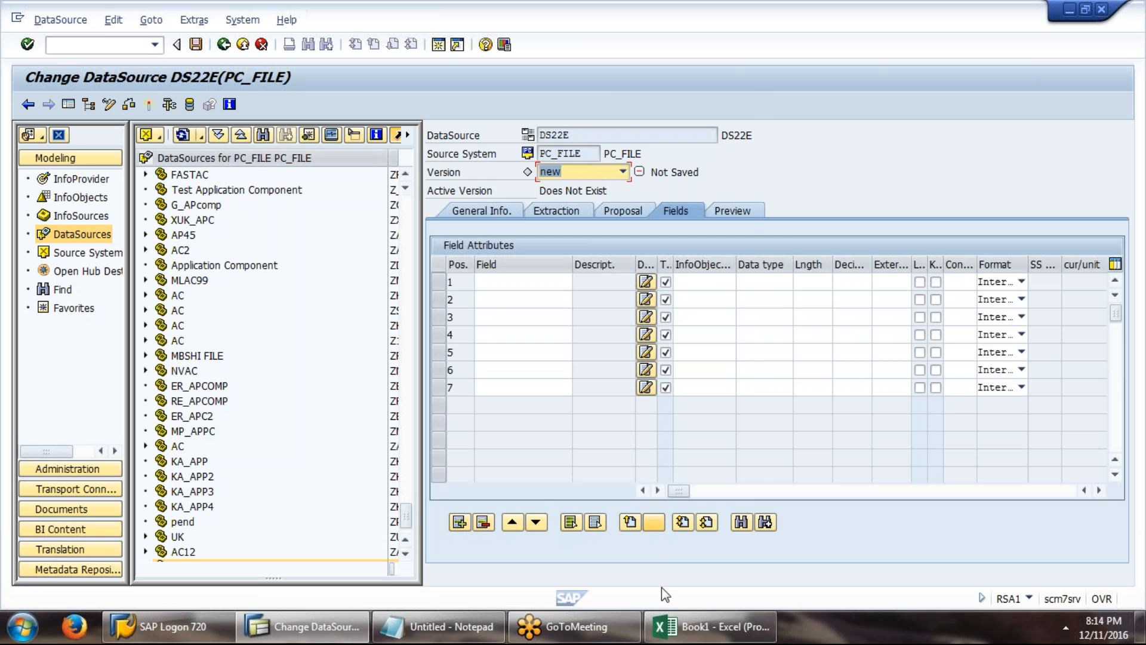
Copy ZPR22, ZLO22 and ZCUST22 from the Notepad list and paste them as the InfoObjects of field rows 1 to 3
{"action": "left_click", "coordinate": [452, 627]}
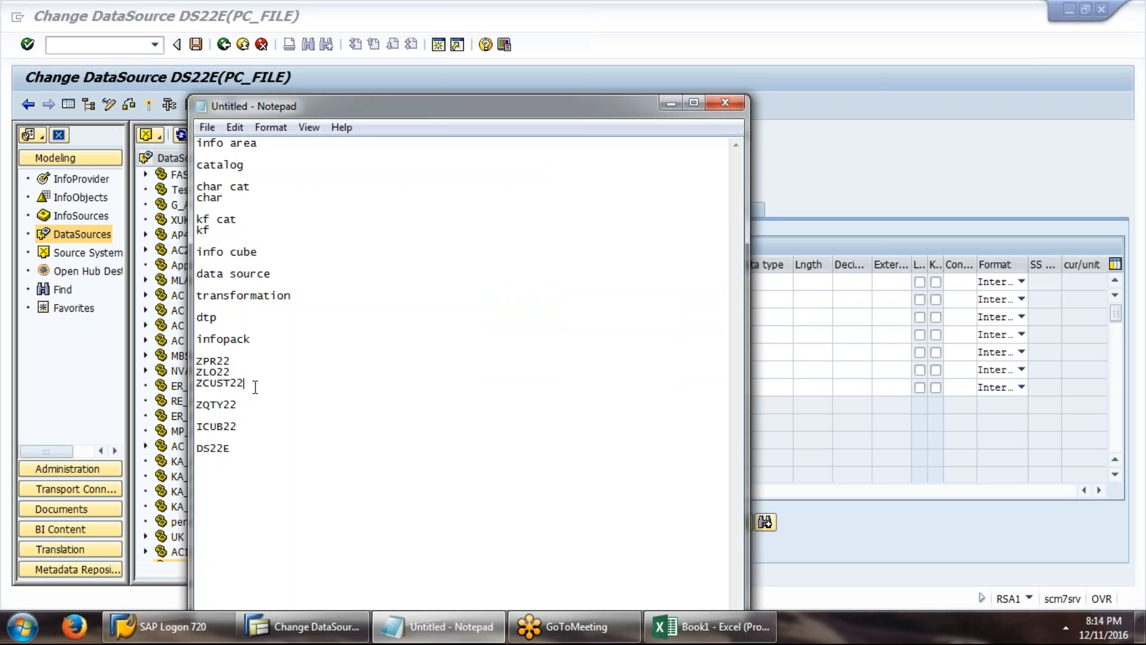
{"action": "left_click_drag", "start_coordinate": [255, 386], "coordinate": [199, 366]}
{"action": "right_click", "coordinate": [199, 366]}
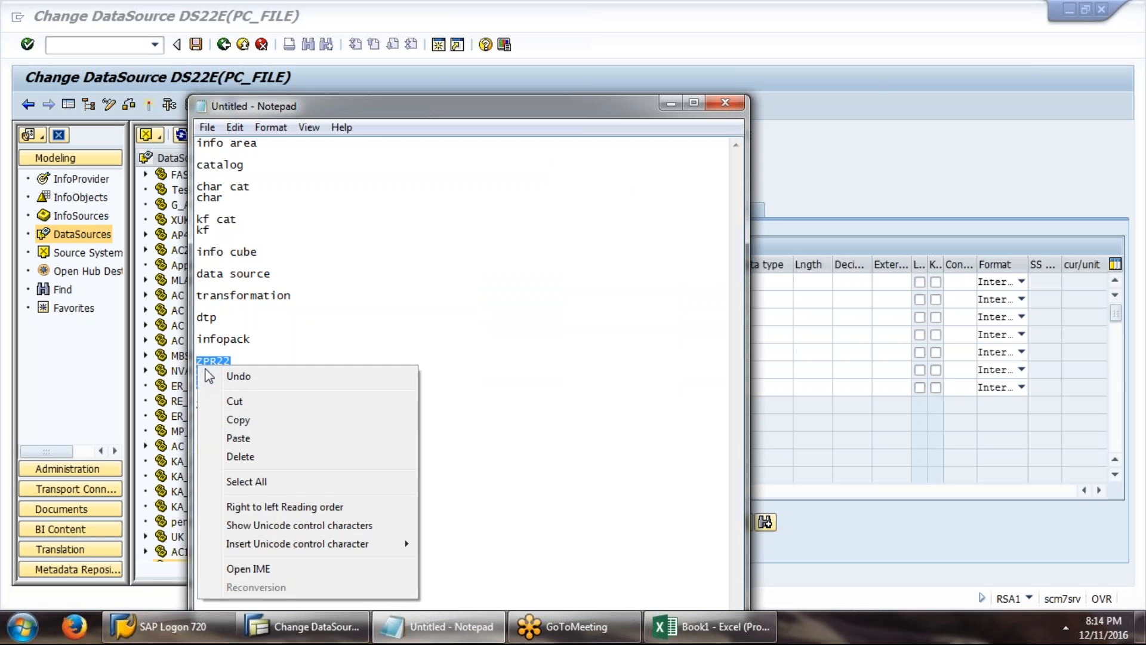
{"action": "left_click", "coordinate": [256, 420]}
{"action": "key", "text": "alt+Tab"}
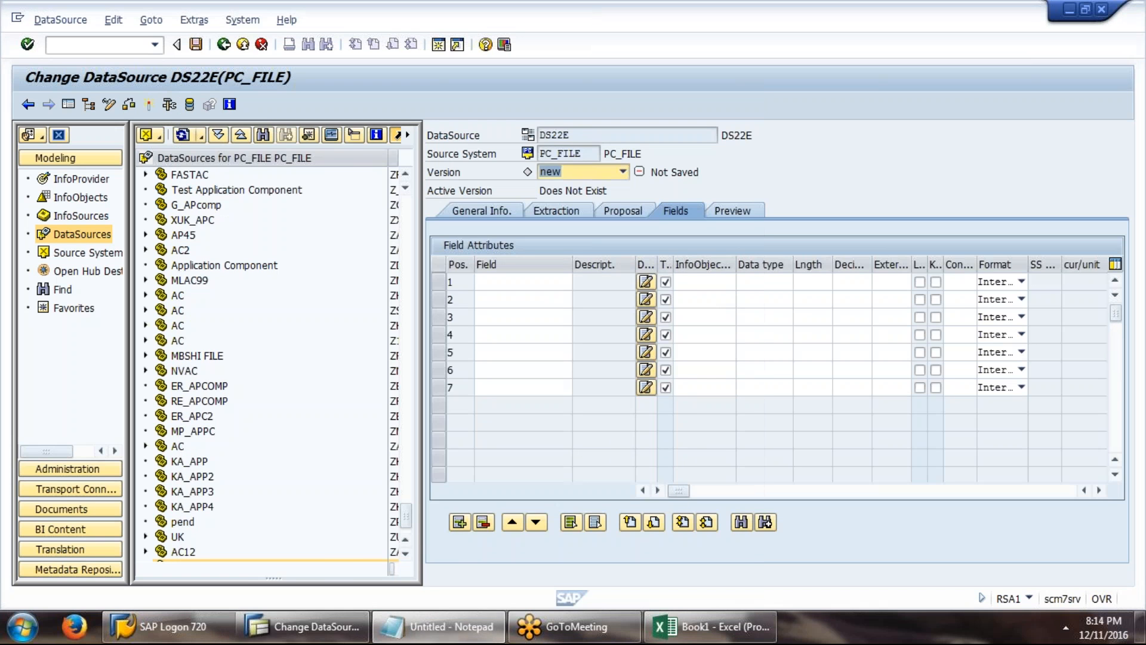
{"action": "left_click", "coordinate": [693, 281]}
{"action": "key", "text": "ctrl+v"}
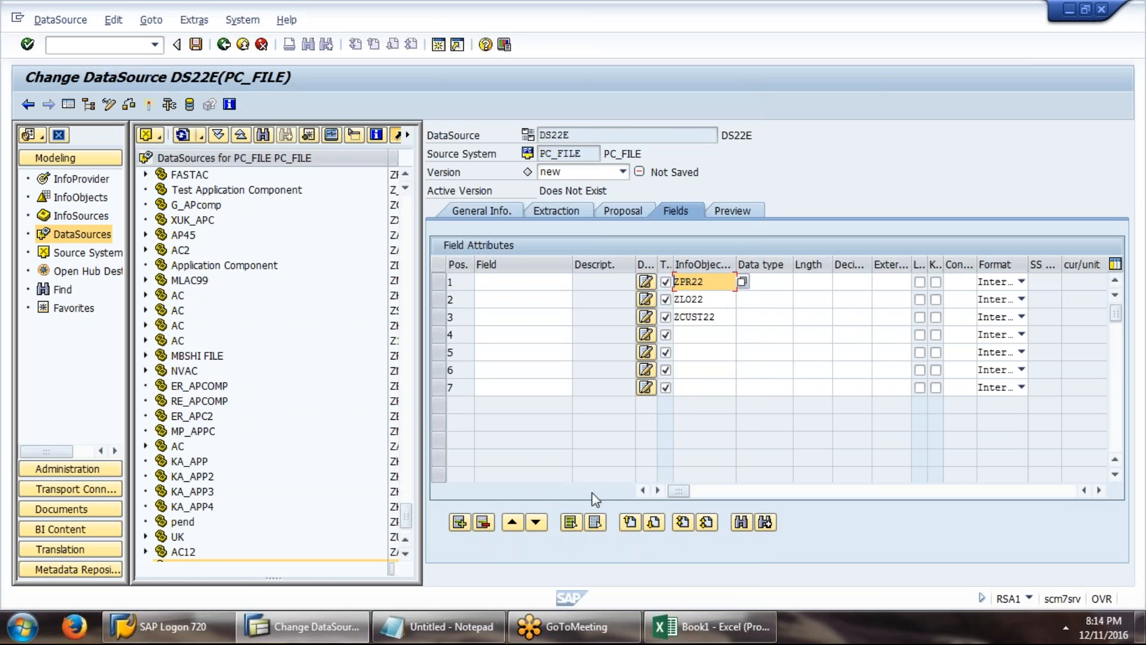
Copy ZQTY22 from the Notepad list and paste it as the InfoObject of field row 4
{"action": "left_click", "coordinate": [490, 616]}
{"action": "left_click_drag", "start_coordinate": [242, 405], "coordinate": [199, 405]}
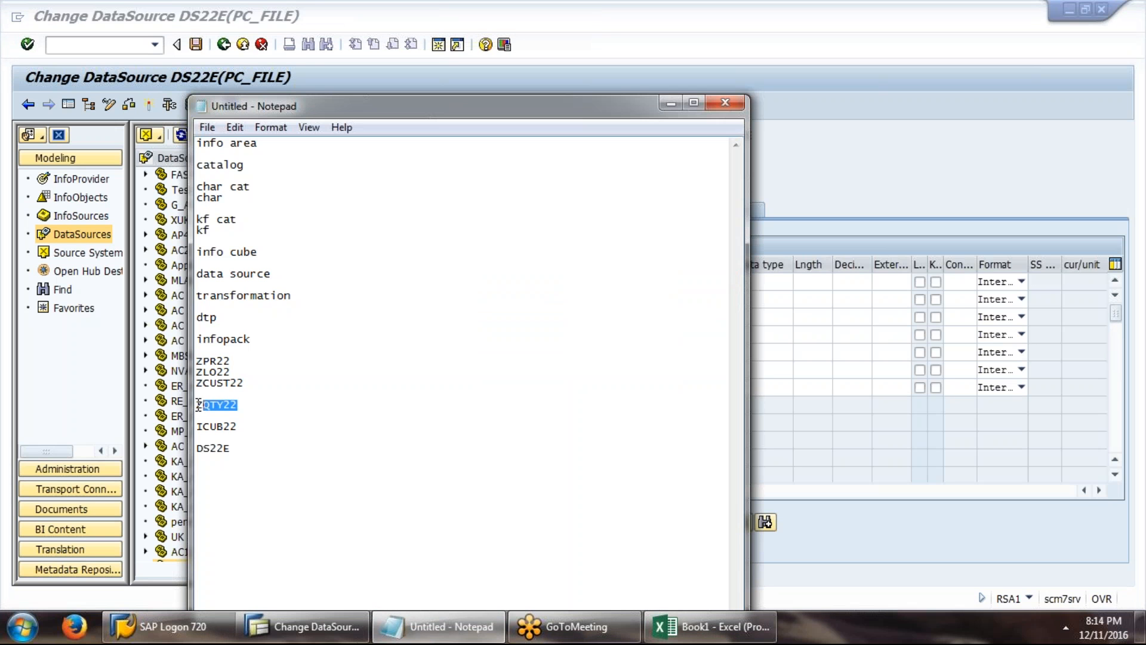
{"action": "right_click", "coordinate": [197, 406]}
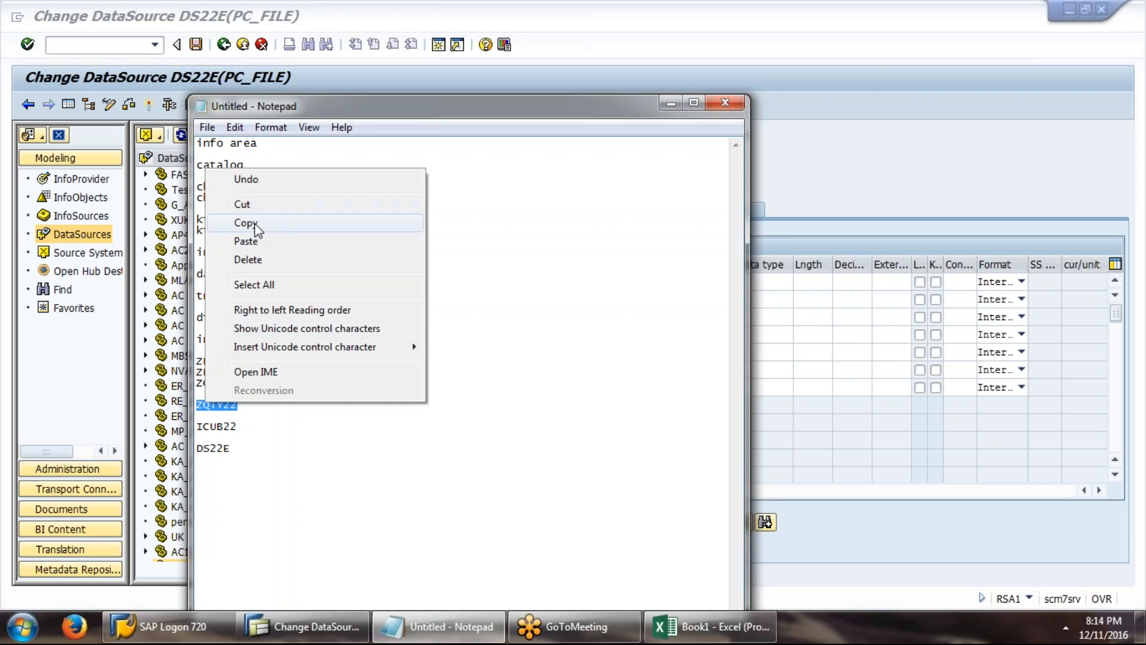
{"action": "left_click", "coordinate": [254, 223]}
{"action": "left_click", "coordinate": [671, 102]}
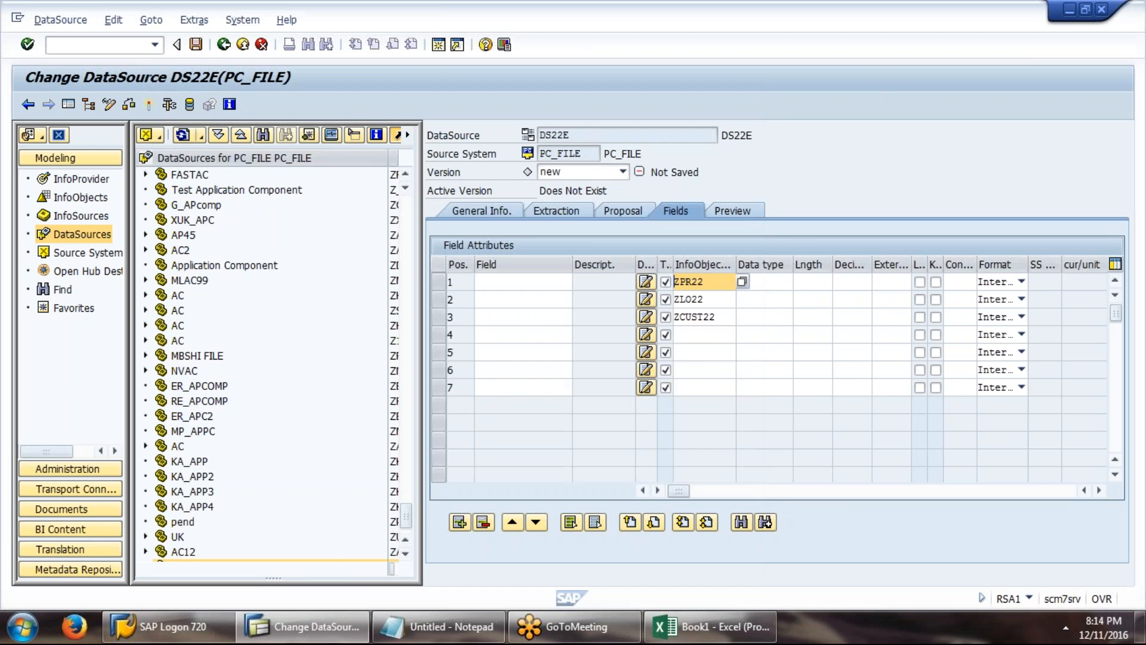
{"action": "left_click", "coordinate": [690, 335]}
{"action": "key", "text": "ctrl+v"}
Apply the InfoObject entries, copying their field properties without being asked again this session, and acknowledge the added reference field
{"action": "key", "text": "Return"}
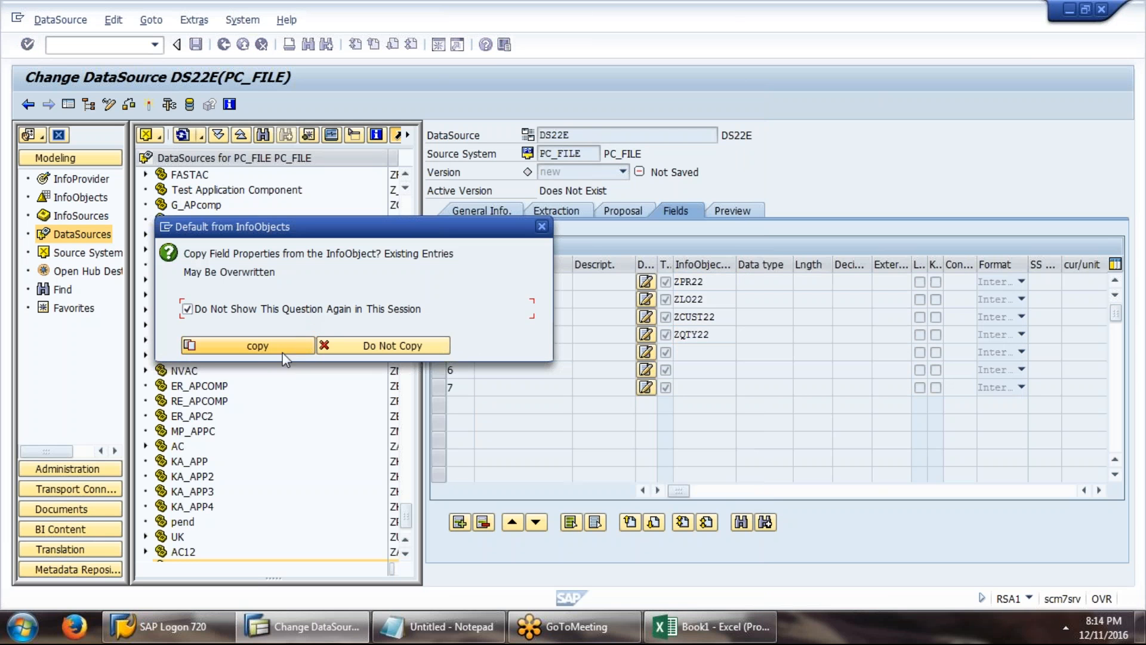
{"action": "left_click", "coordinate": [277, 346]}
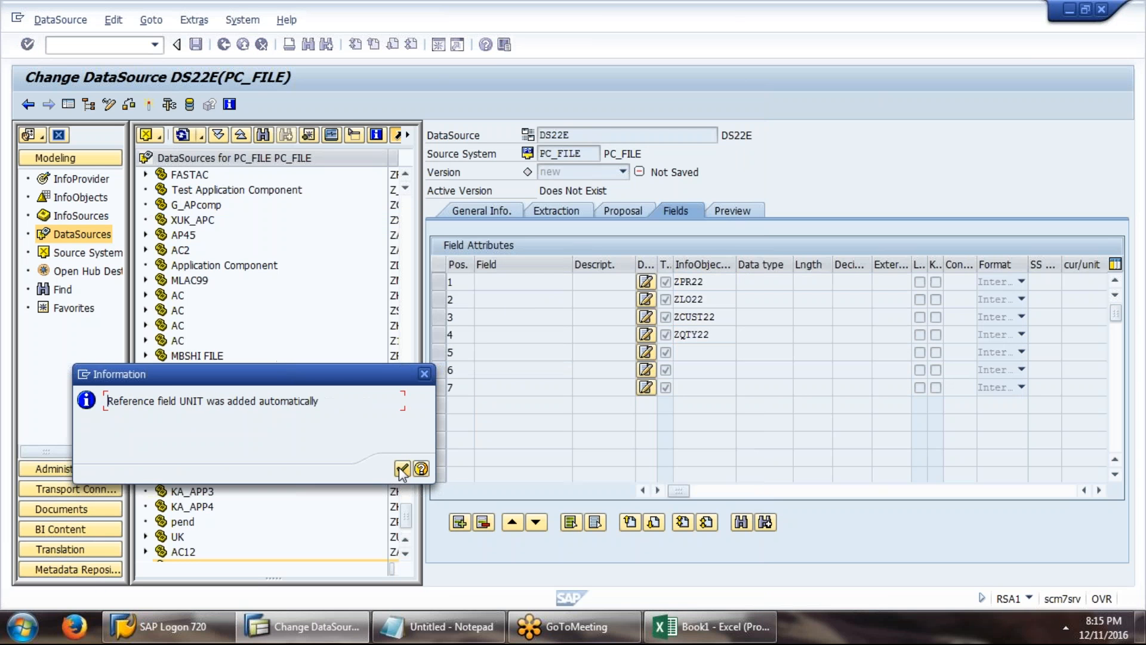
{"action": "left_click", "coordinate": [401, 469]}
Assign InfoObject 0CALMONTH to field row 6 and apply its properties
{"action": "left_click", "coordinate": [703, 370]}
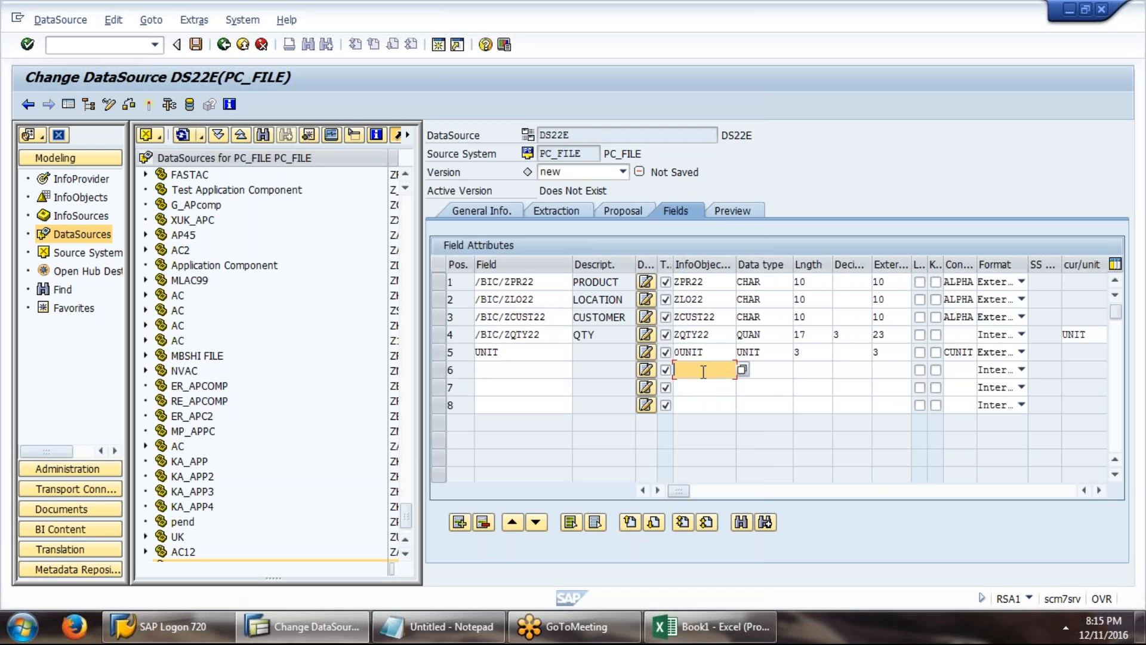
{"action": "left_click", "coordinate": [707, 452]}
{"action": "key", "text": "Return"}
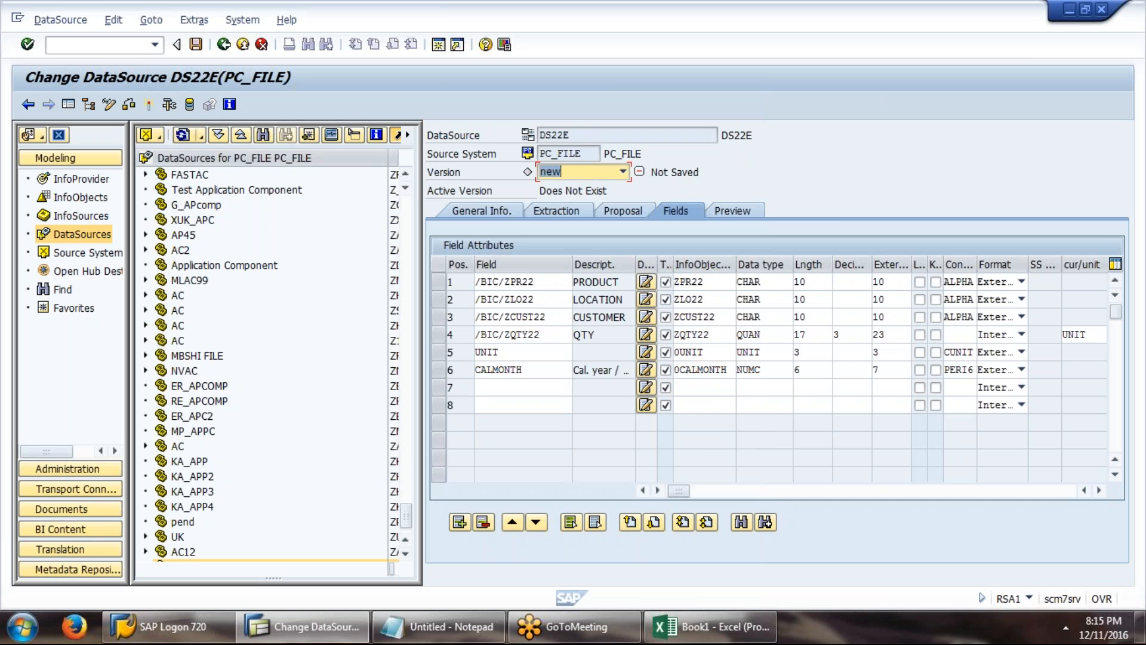
Delete the unused field rows below CALMONTH and open the DataSource's extraction settings
{"action": "left_click", "coordinate": [434, 388]}
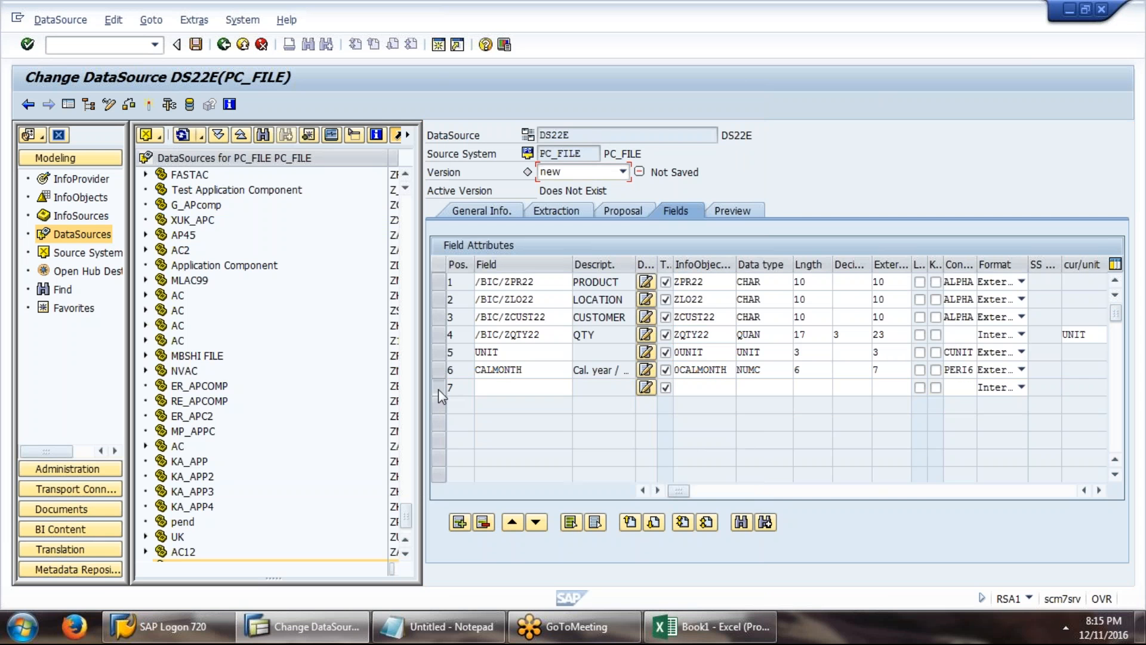
{"action": "left_click", "coordinate": [439, 389]}
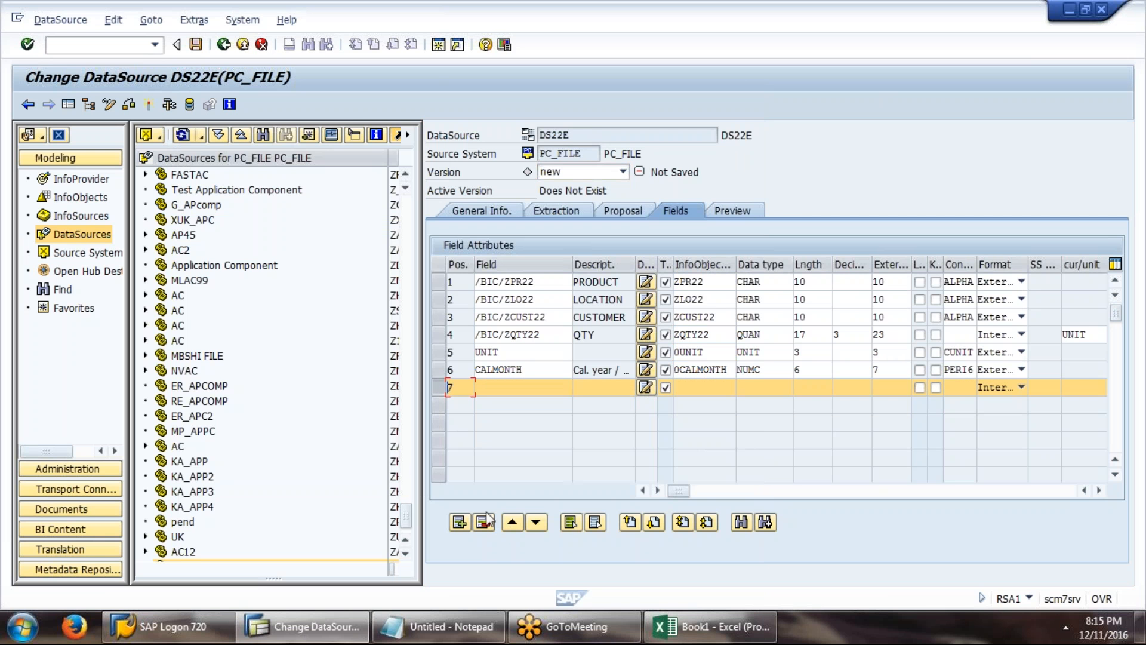
{"action": "left_click", "coordinate": [554, 211]}
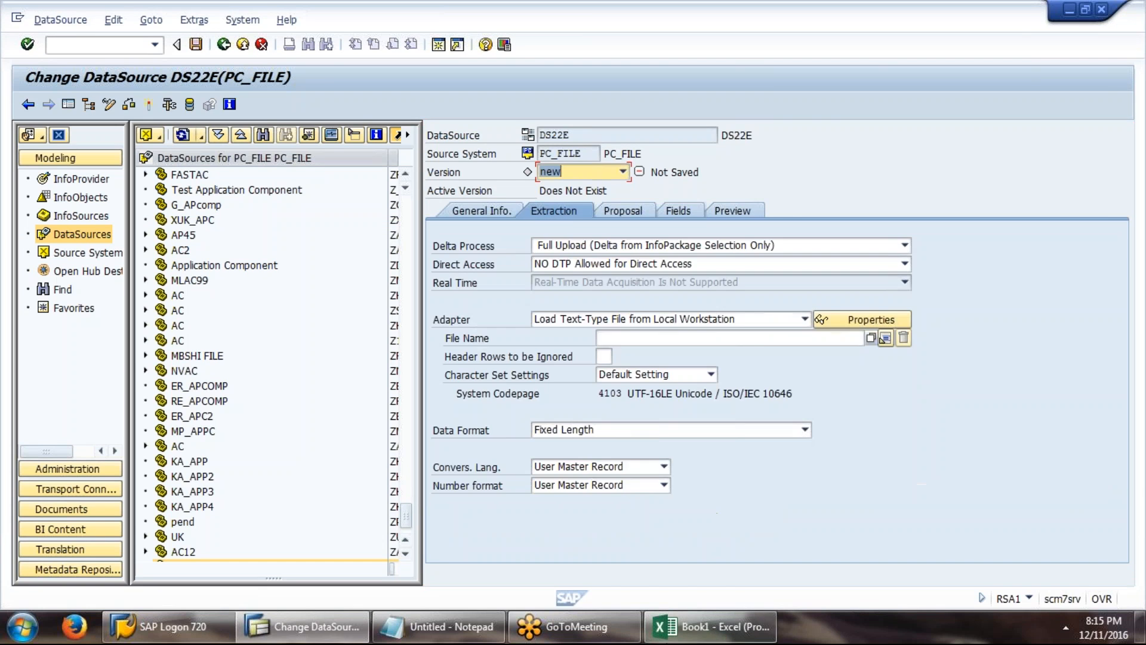
Switch to the Excel workbook and enter product CHARGER and location US in row 2, slightly widening column A
{"action": "key", "text": "alt+Tab"}
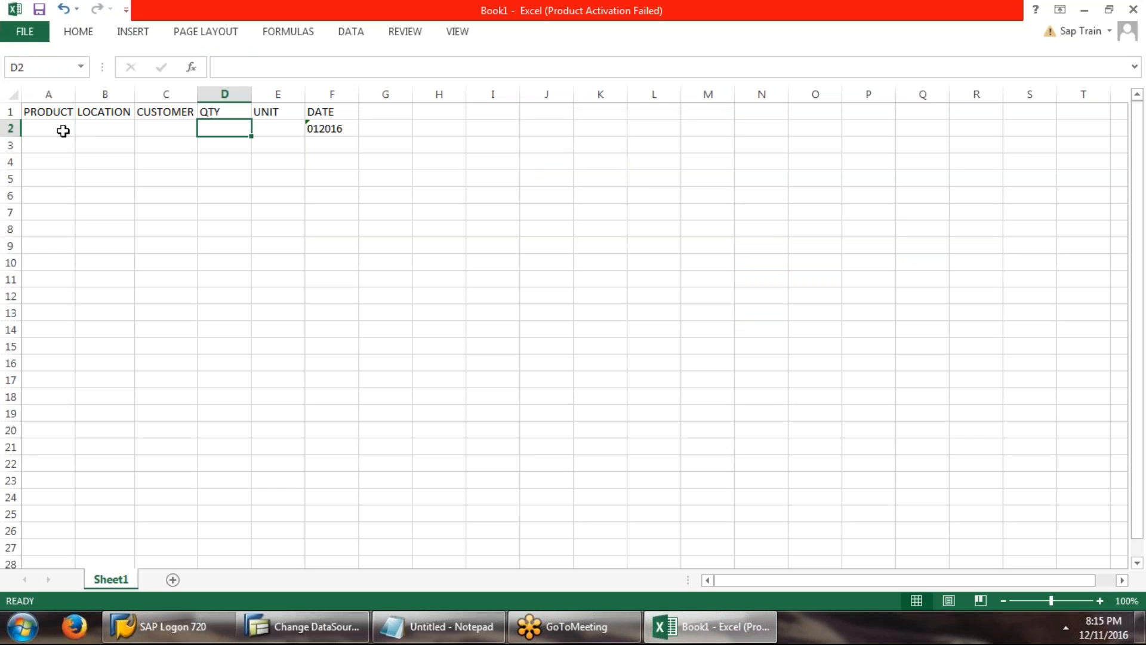
{"action": "left_click", "coordinate": [63, 130]}
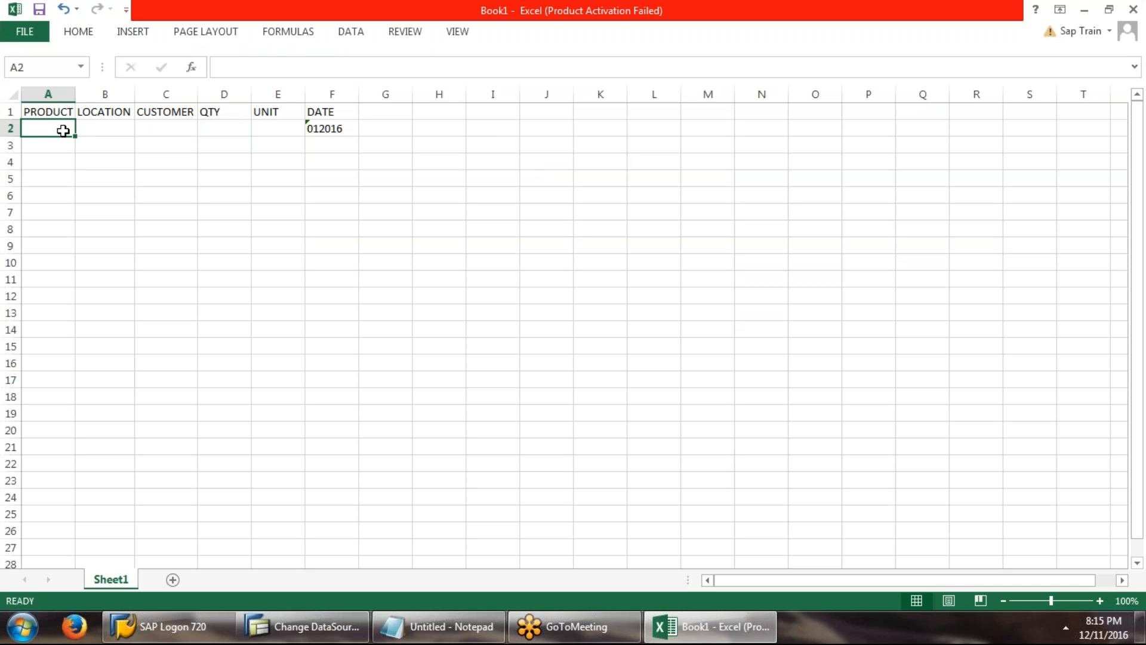
{"action": "type", "text": "CHARGER"}
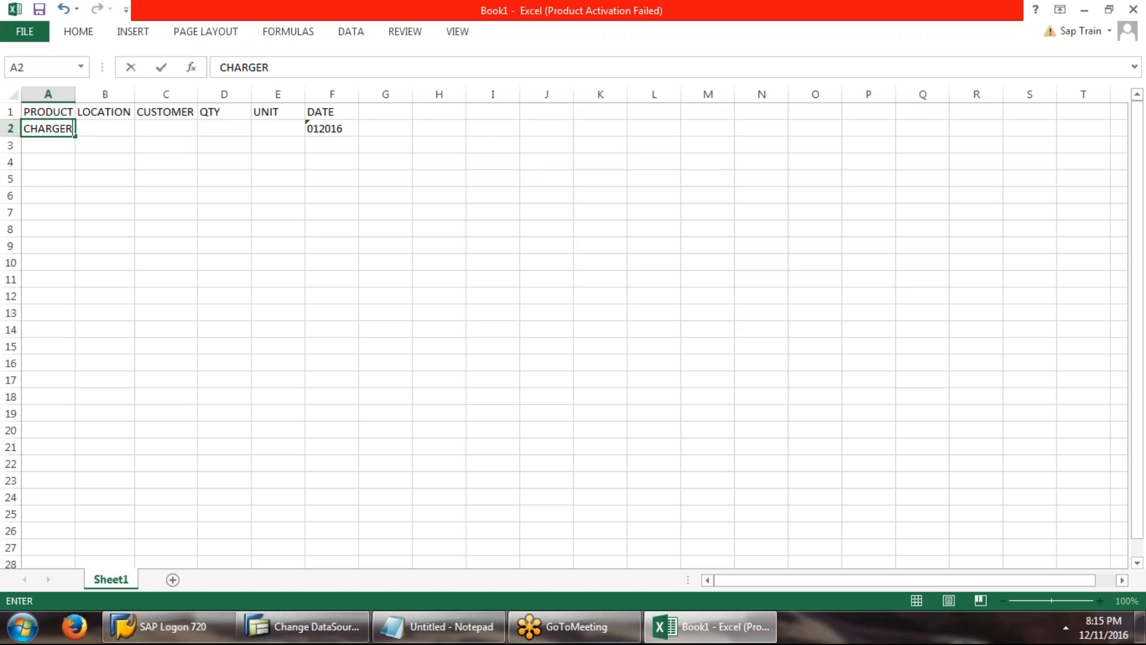
{"action": "left_click", "coordinate": [94, 193]}
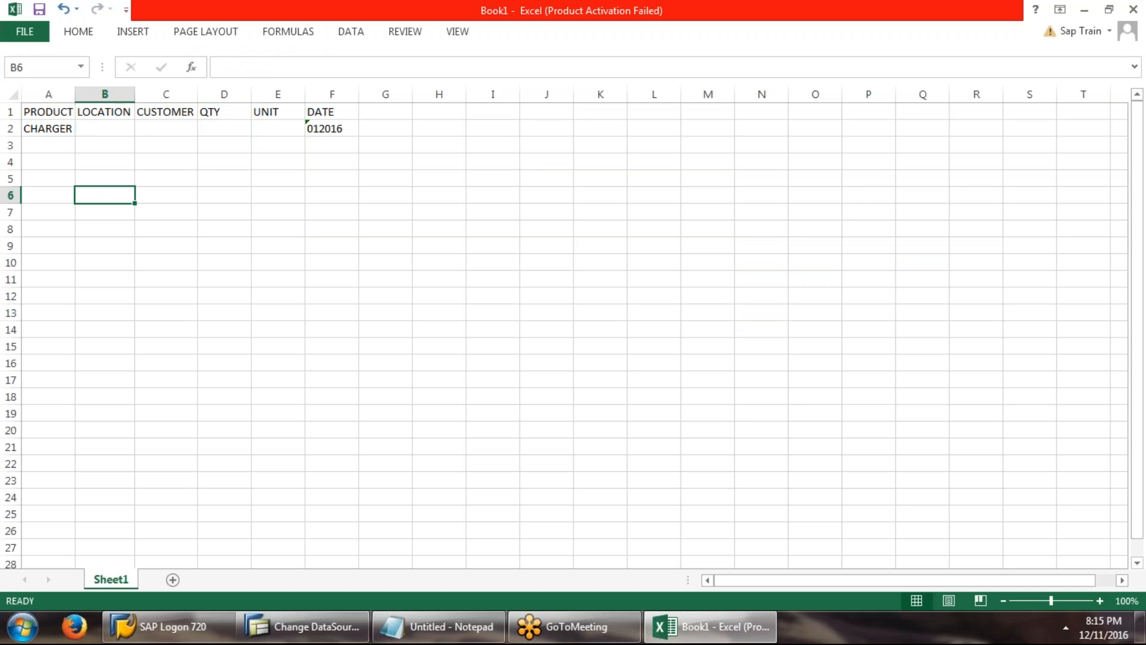
{"action": "left_click_drag", "start_coordinate": [76, 90], "coordinate": [77, 91]}
{"action": "left_click", "coordinate": [109, 130]}
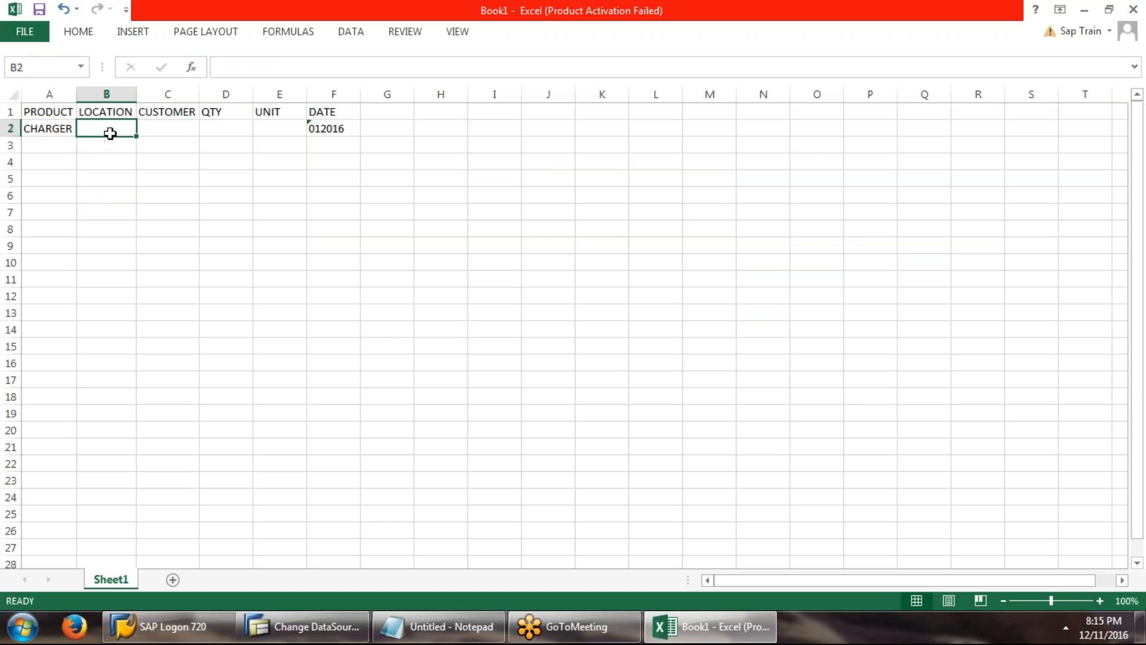
{"action": "type", "text": "US"}
Complete row 2 with customer NIKE, quantity 1000 and unit EA
{"action": "left_click", "coordinate": [172, 128]}
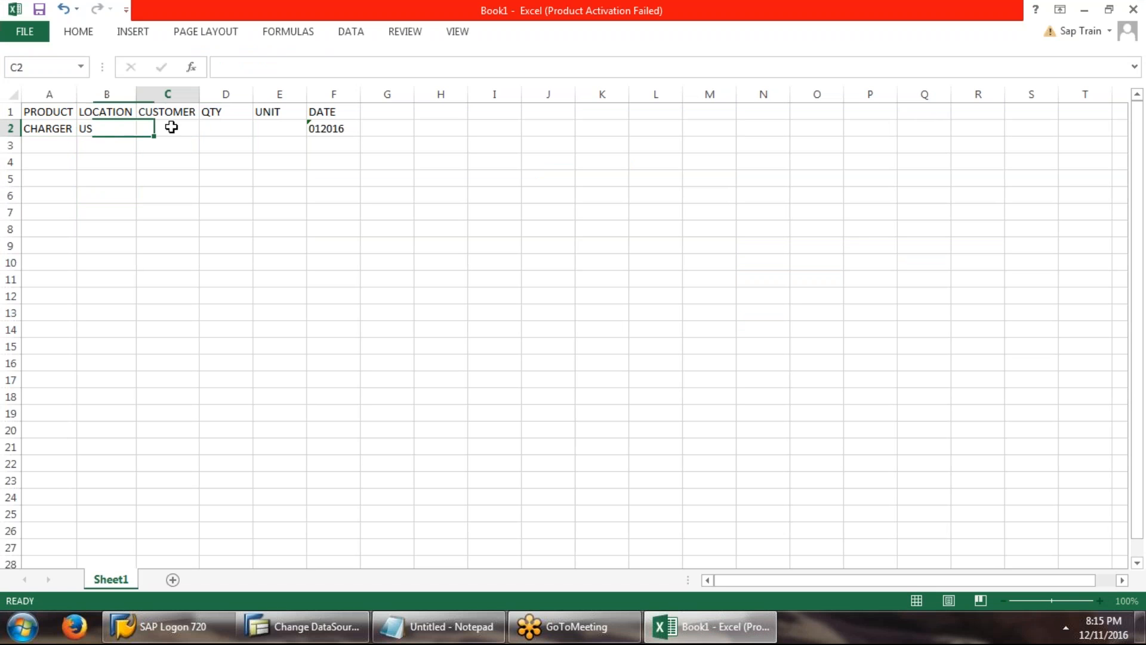
{"action": "type", "text": "NIKE"}
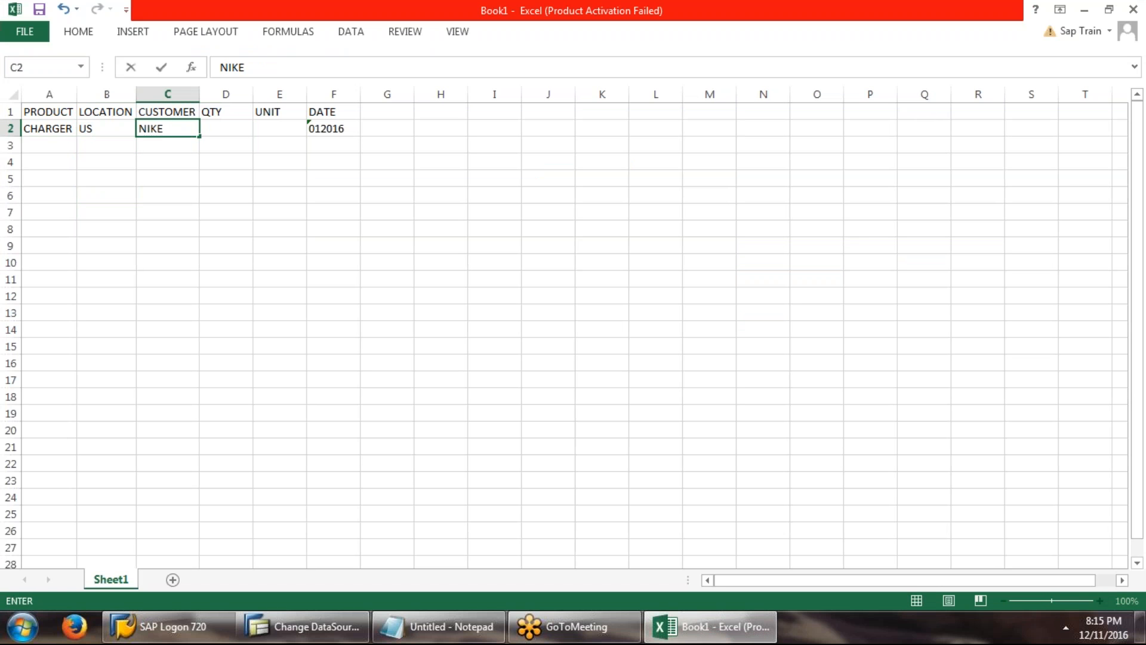
{"action": "key", "text": "Tab"}
{"action": "type", "text": "100"}
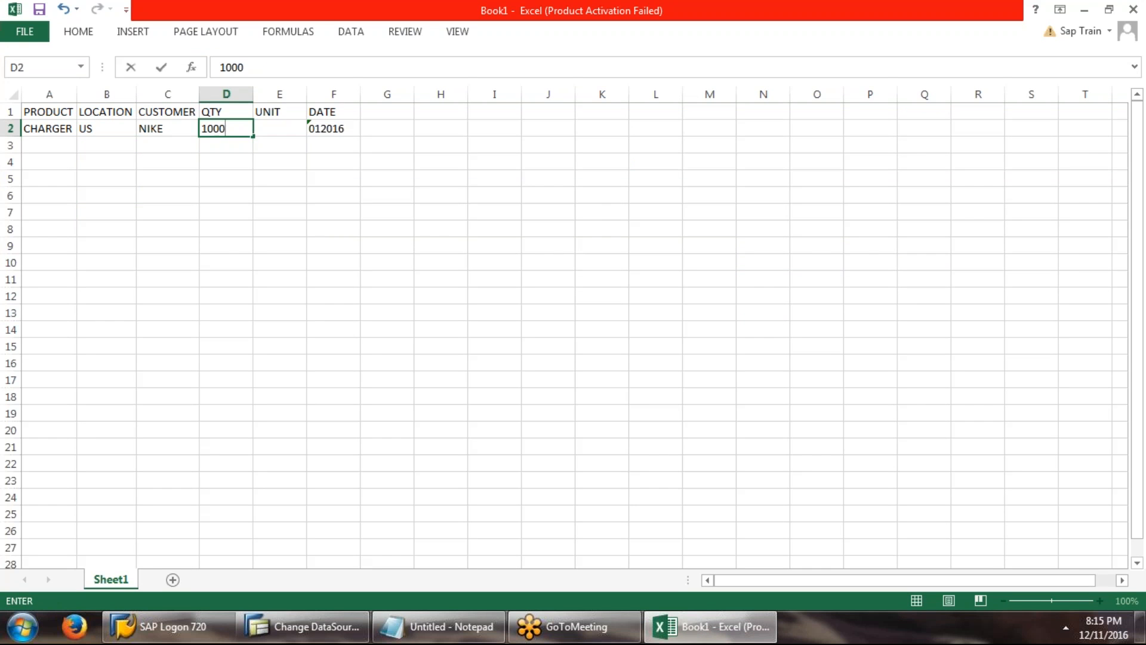
{"action": "left_click", "coordinate": [275, 122]}
{"action": "type", "text": "EA"}
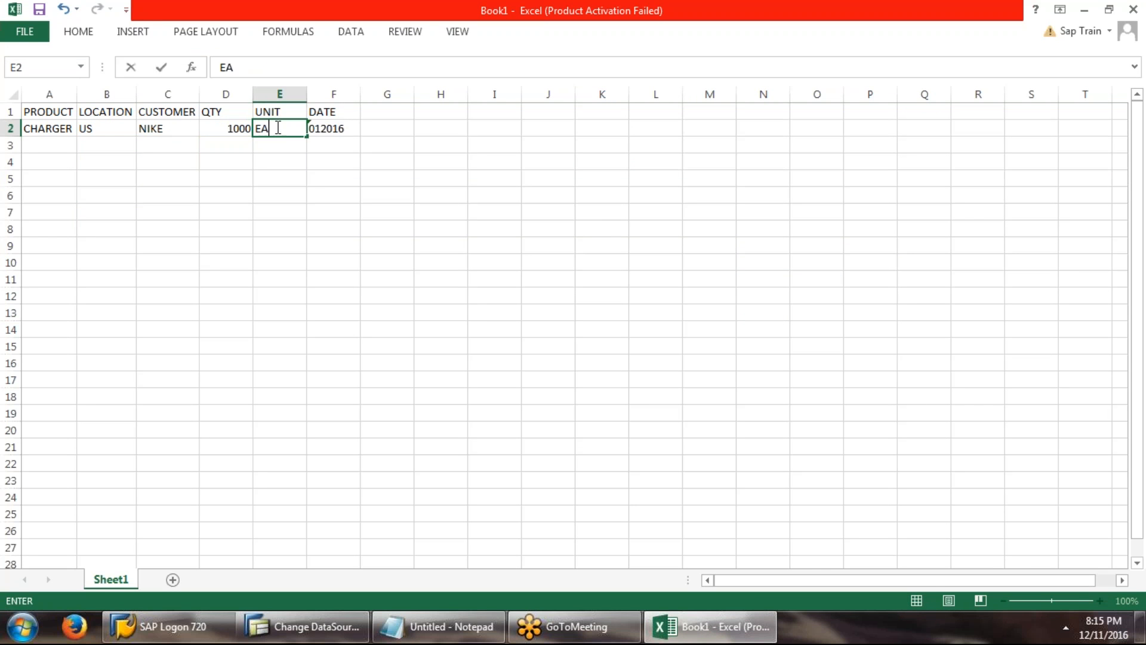
{"action": "left_click", "coordinate": [279, 196]}
Copy the data row A2:F2 and paste it into row 3
{"action": "left_click_drag", "start_coordinate": [51, 127], "coordinate": [322, 124]}
{"action": "right_click", "coordinate": [323, 124]}
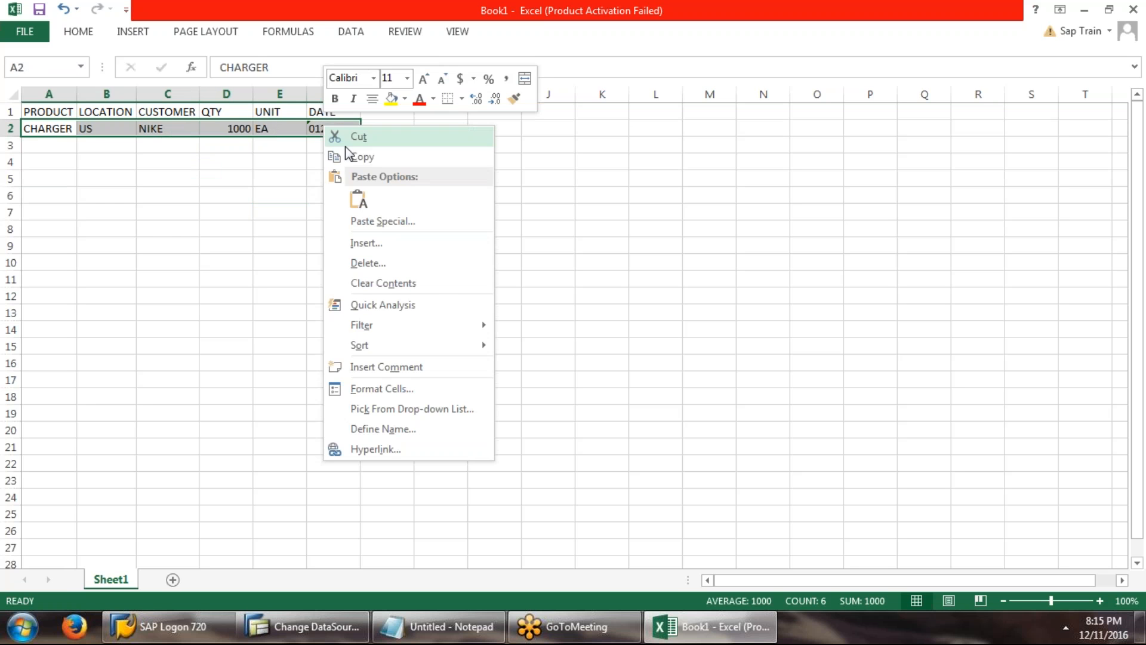
{"action": "left_click", "coordinate": [353, 157]}
{"action": "left_click", "coordinate": [57, 145]}
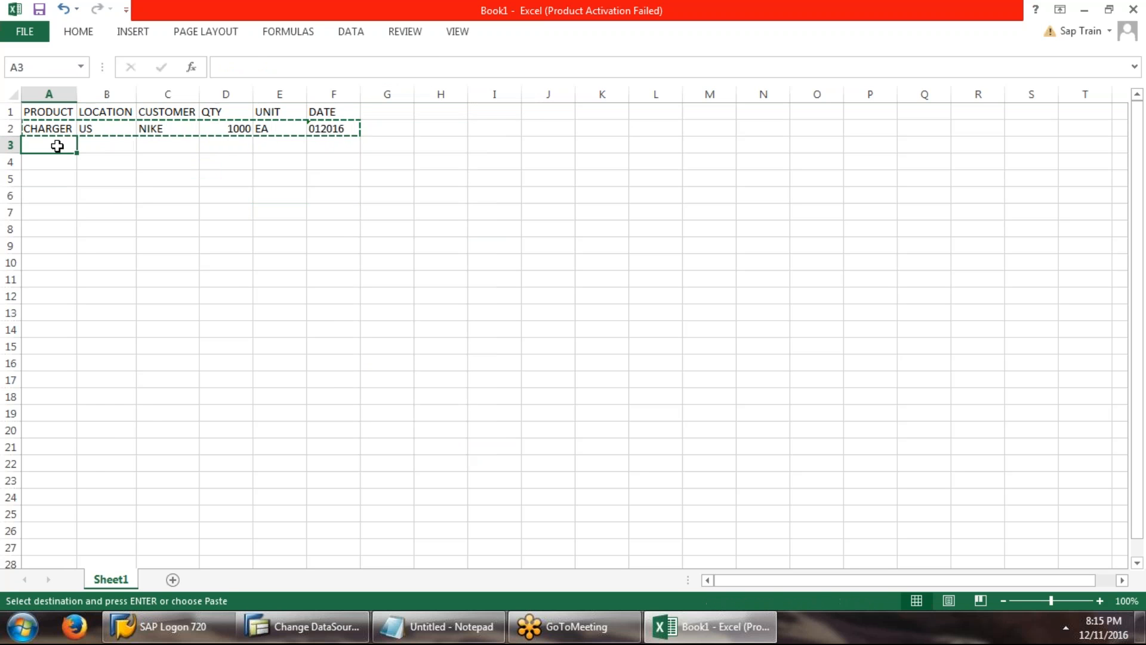
{"action": "right_click", "coordinate": [58, 145]}
{"action": "left_click", "coordinate": [93, 220]}
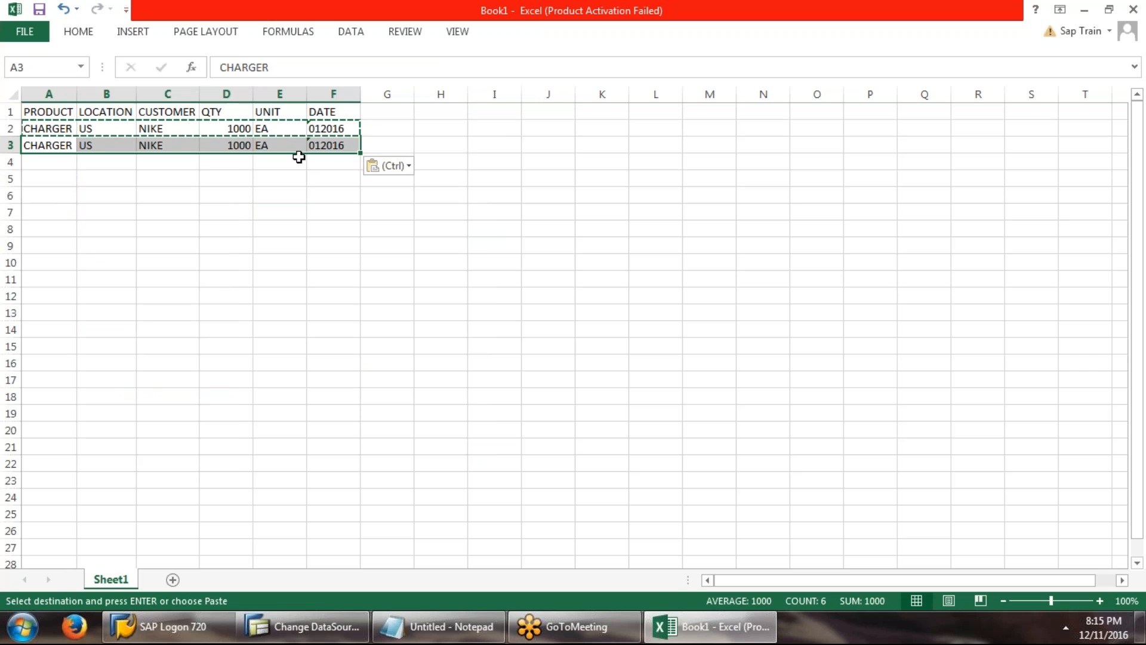
Set the date in F3 to 022016 and fill rows 2 and 3 down as a series through row 12
{"action": "double_click", "coordinate": [315, 146]}
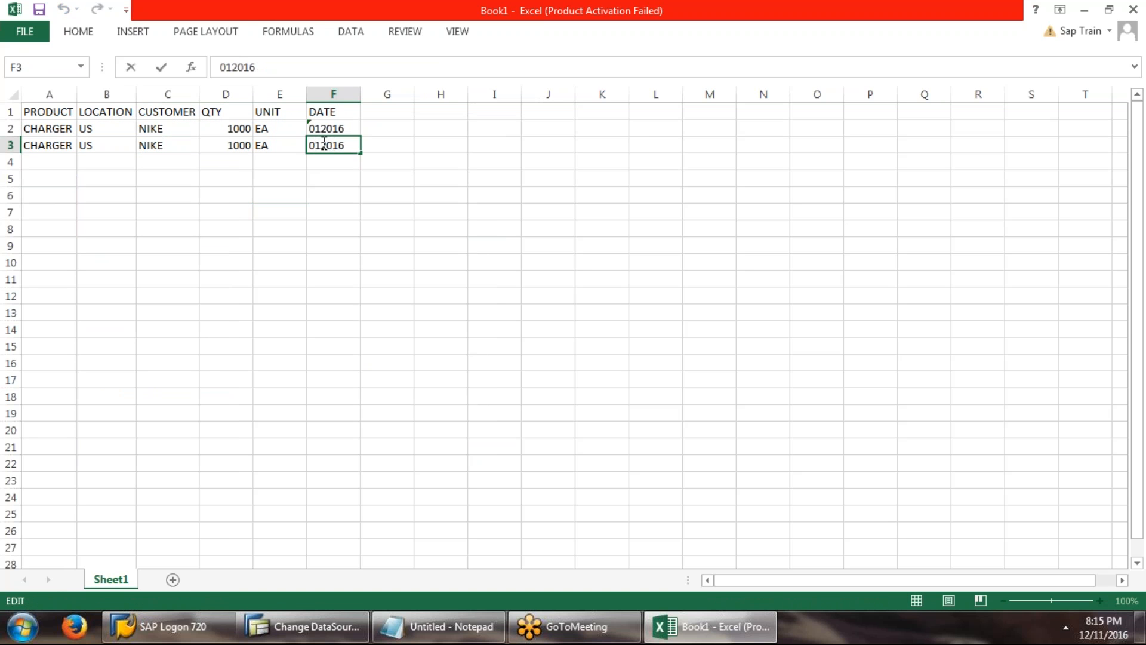
{"action": "key", "text": "BackSpace"}
{"action": "type", "text": "2"}
{"action": "left_click", "coordinate": [333, 228]}
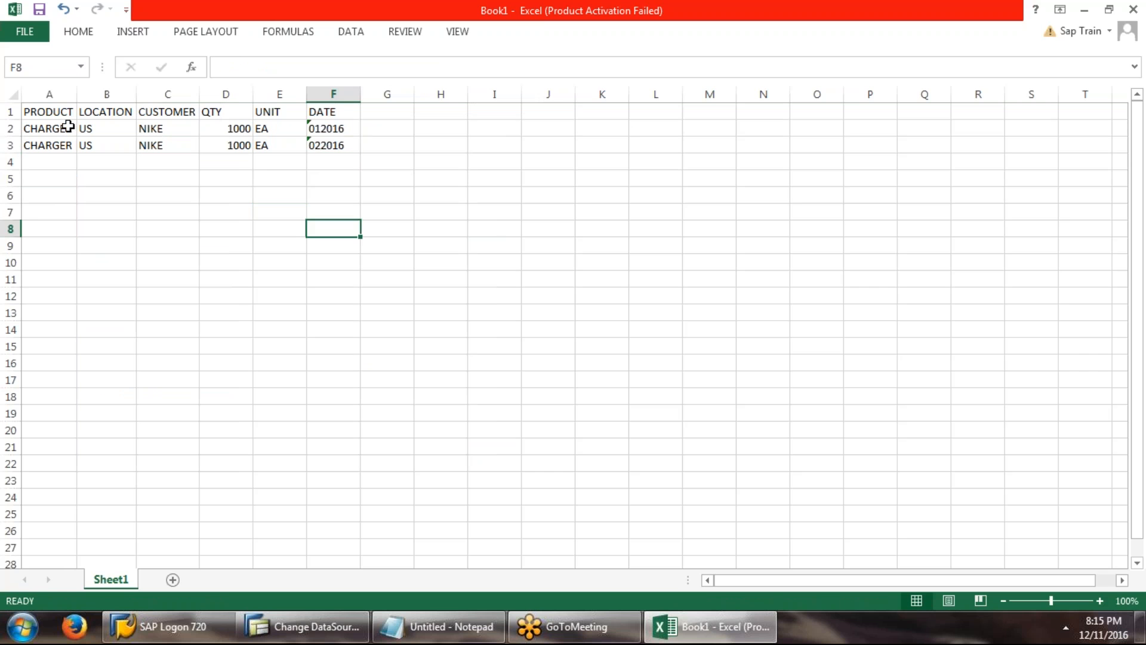
{"action": "left_click_drag", "start_coordinate": [68, 127], "coordinate": [363, 305]}
{"action": "left_click", "coordinate": [432, 264]}
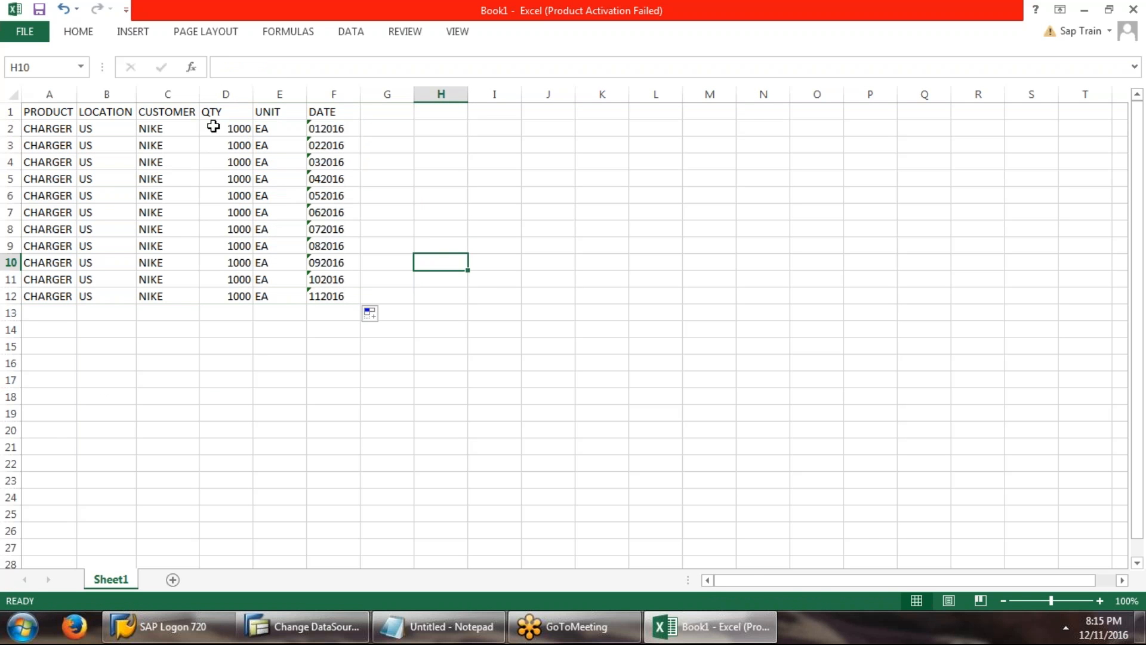
Save the workbook to the Desktop as a CSV (Comma delimited) file named UP
{"action": "left_click", "coordinate": [27, 32]}
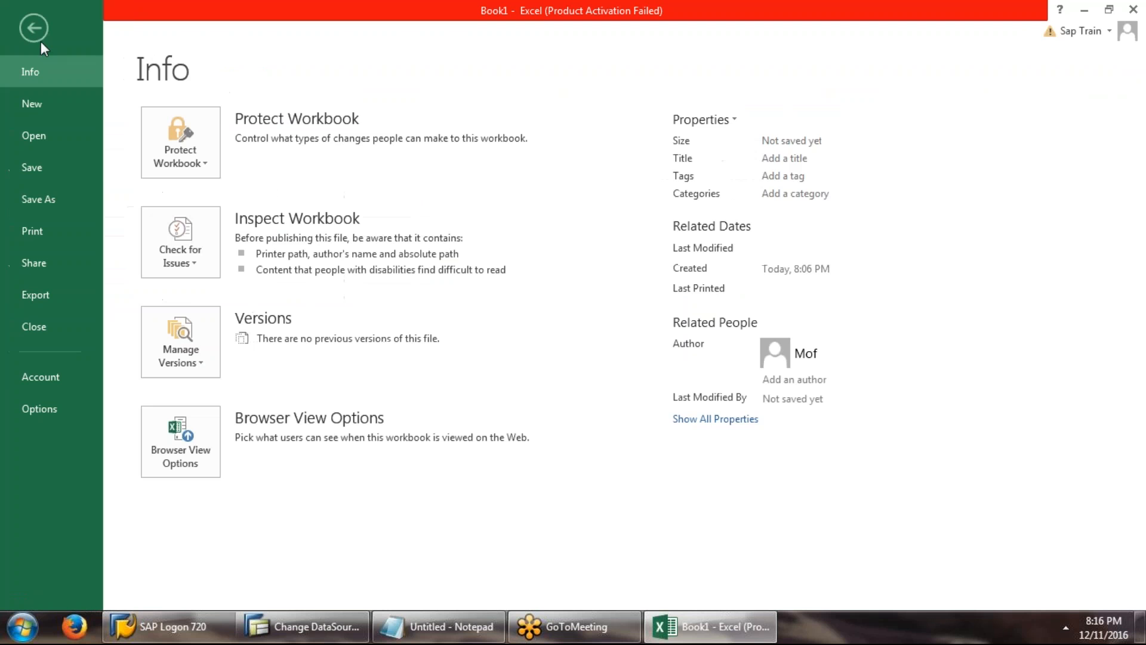
{"action": "left_click", "coordinate": [53, 189]}
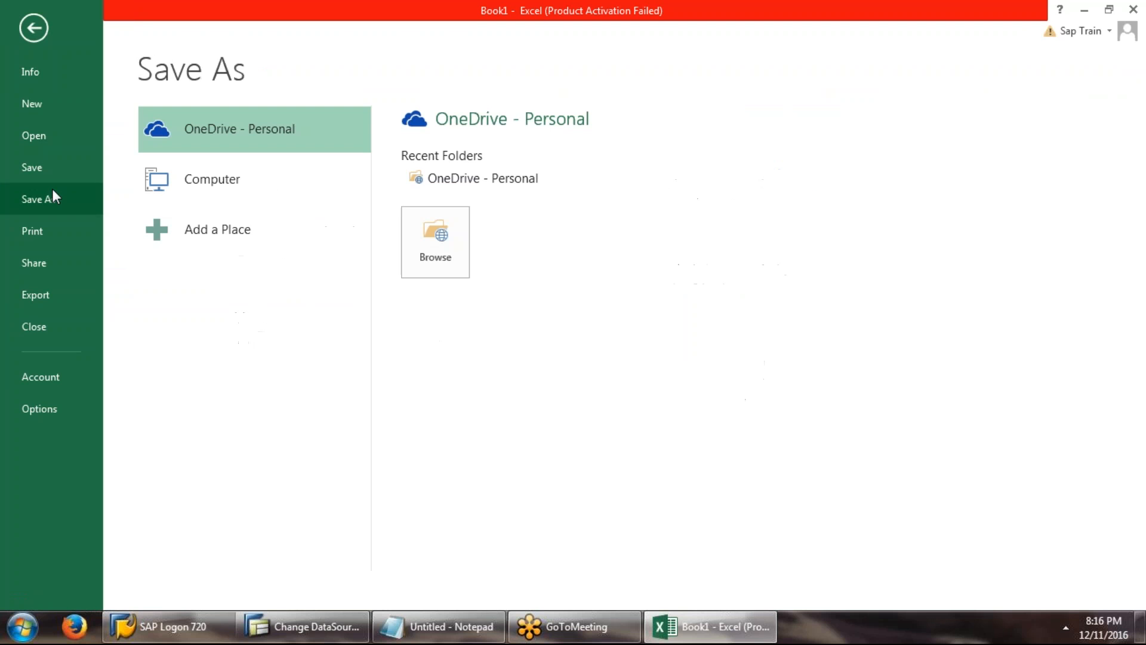
{"action": "left_click", "coordinate": [214, 185]}
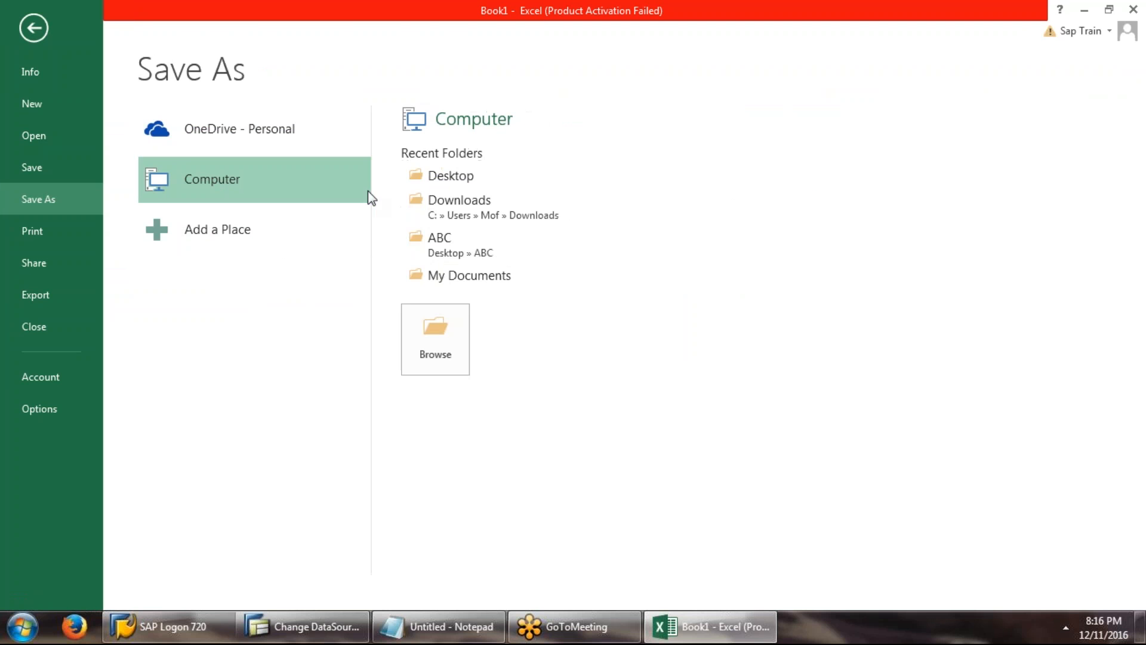
{"action": "left_click", "coordinate": [447, 175]}
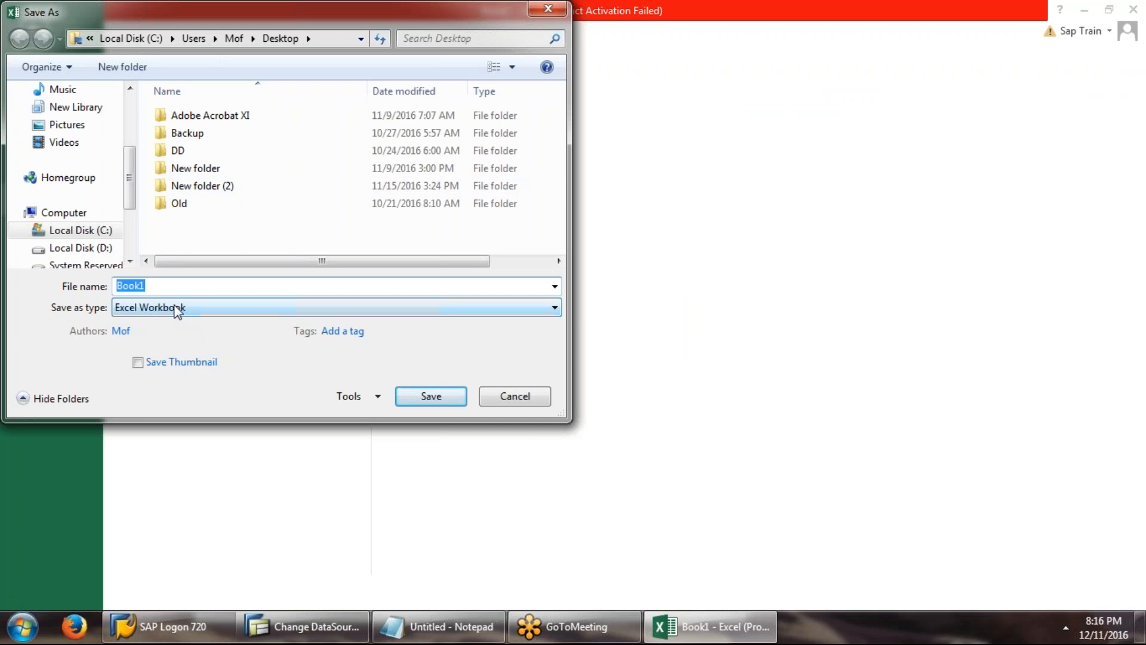
{"action": "left_click", "coordinate": [179, 307]}
{"action": "left_click", "coordinate": [144, 187]}
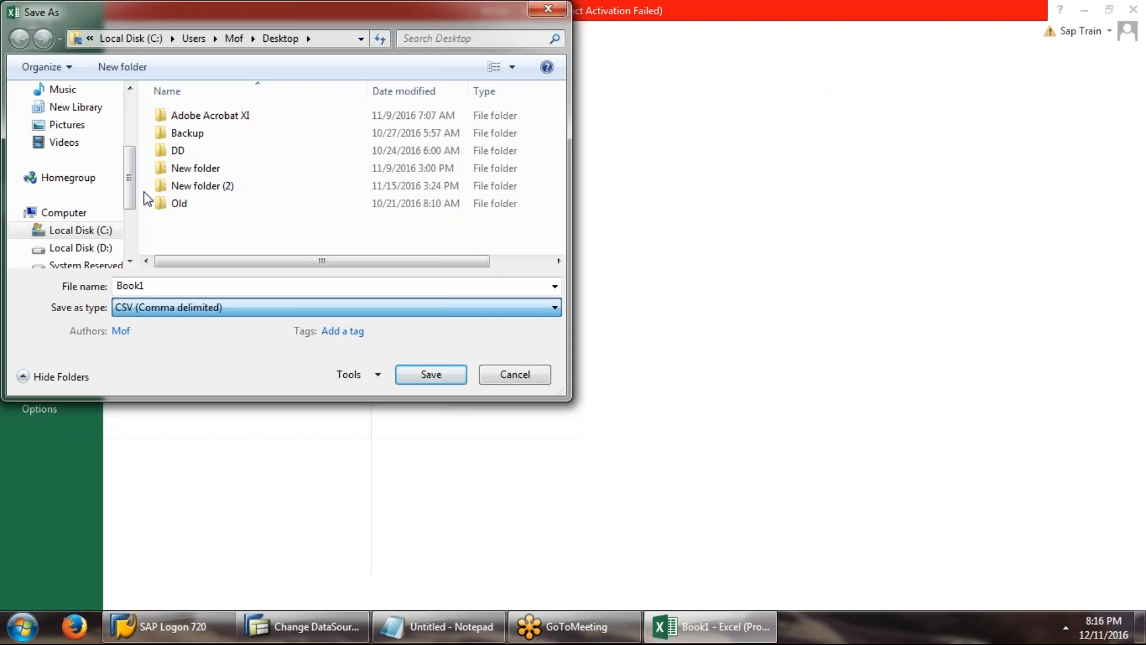
{"action": "scroll", "coordinate": [127, 168], "scroll_direction": "up", "scroll_amount": 5}
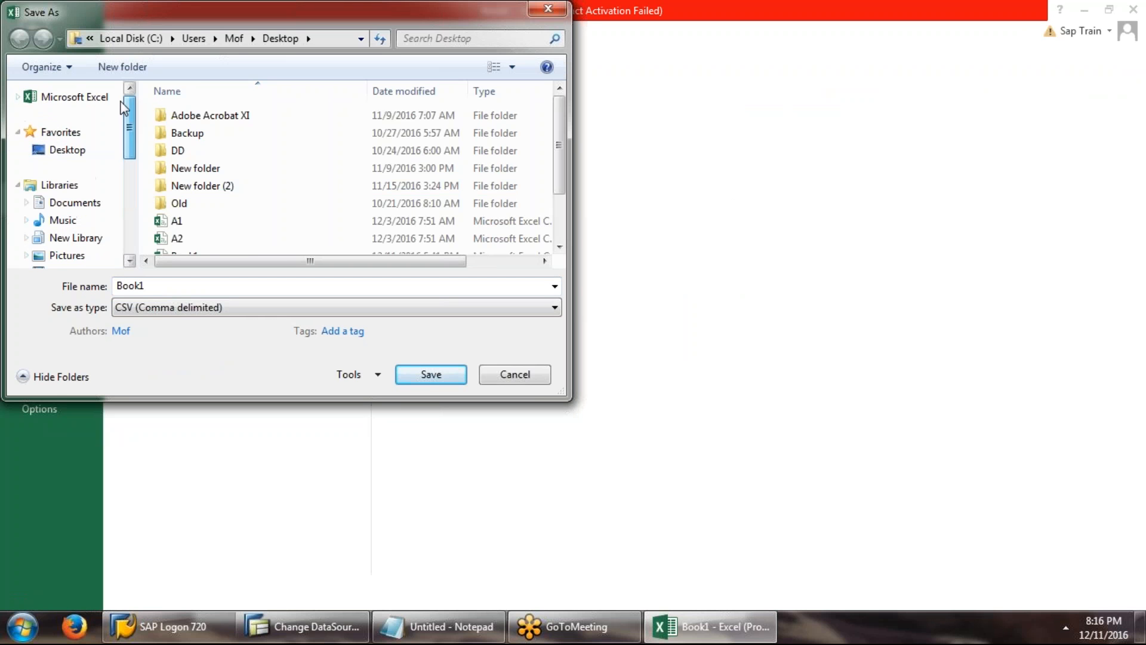
{"action": "left_click", "coordinate": [67, 150]}
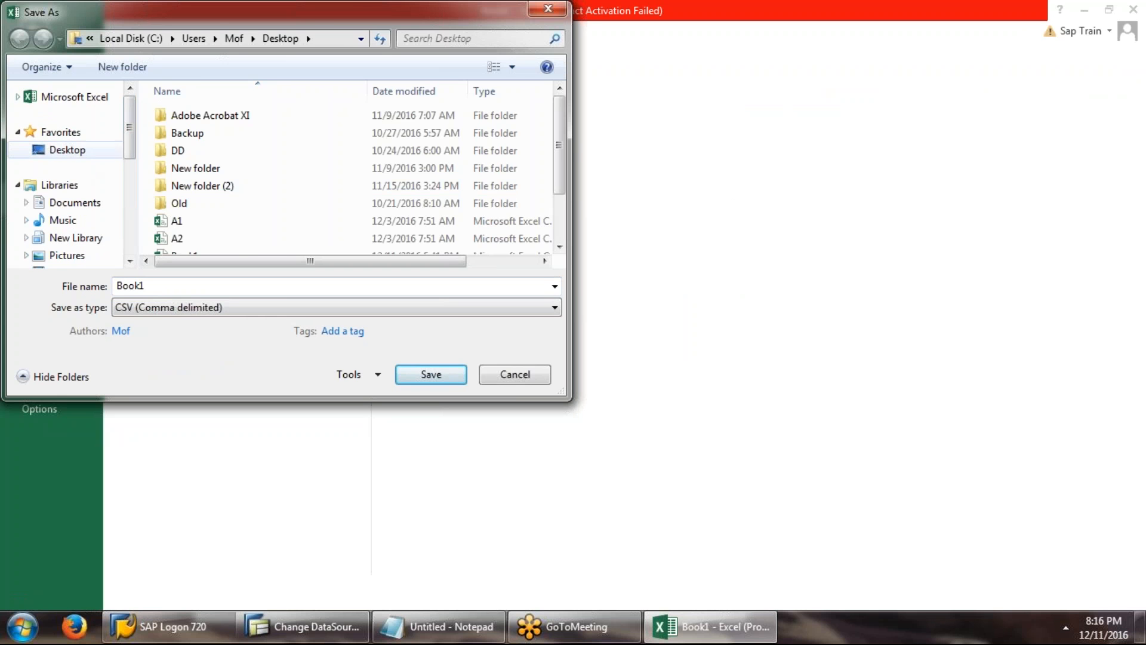
{"action": "double_click", "coordinate": [154, 285]}
{"action": "type", "text": "UP"}
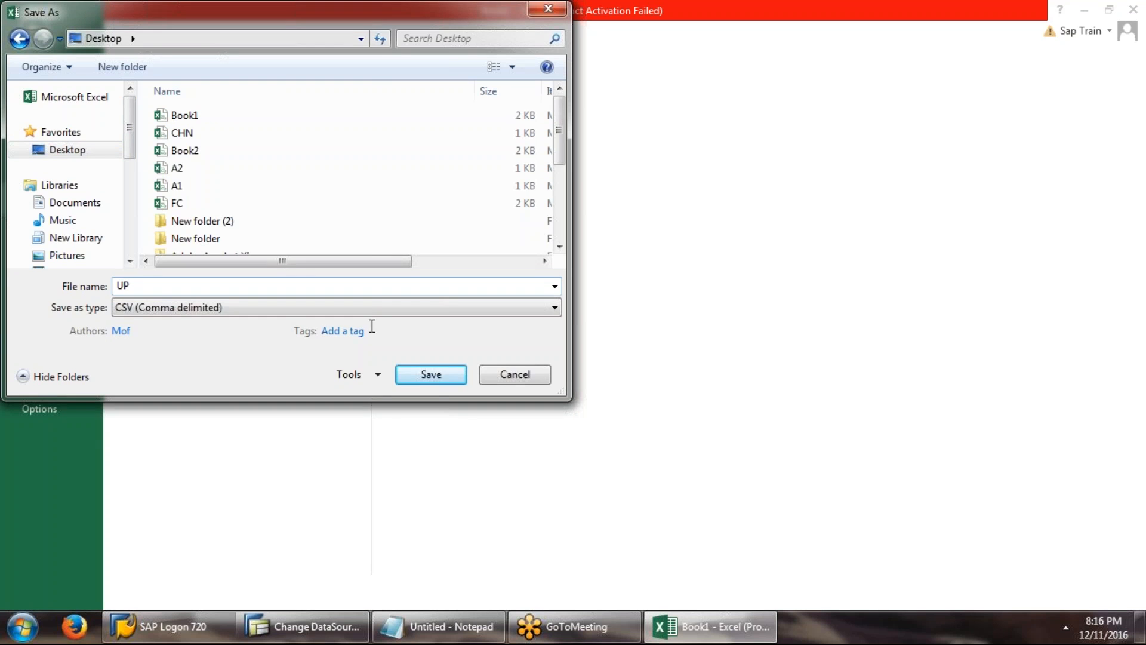
{"action": "left_click", "coordinate": [430, 377]}
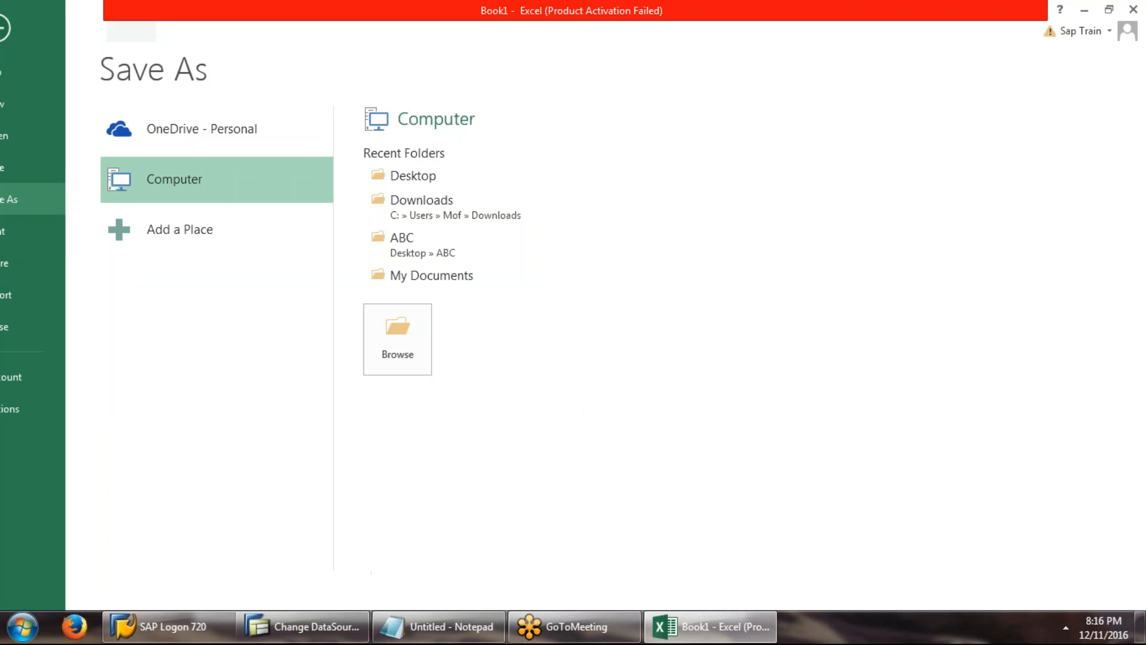
{"action": "left_click", "coordinate": [506, 357]}
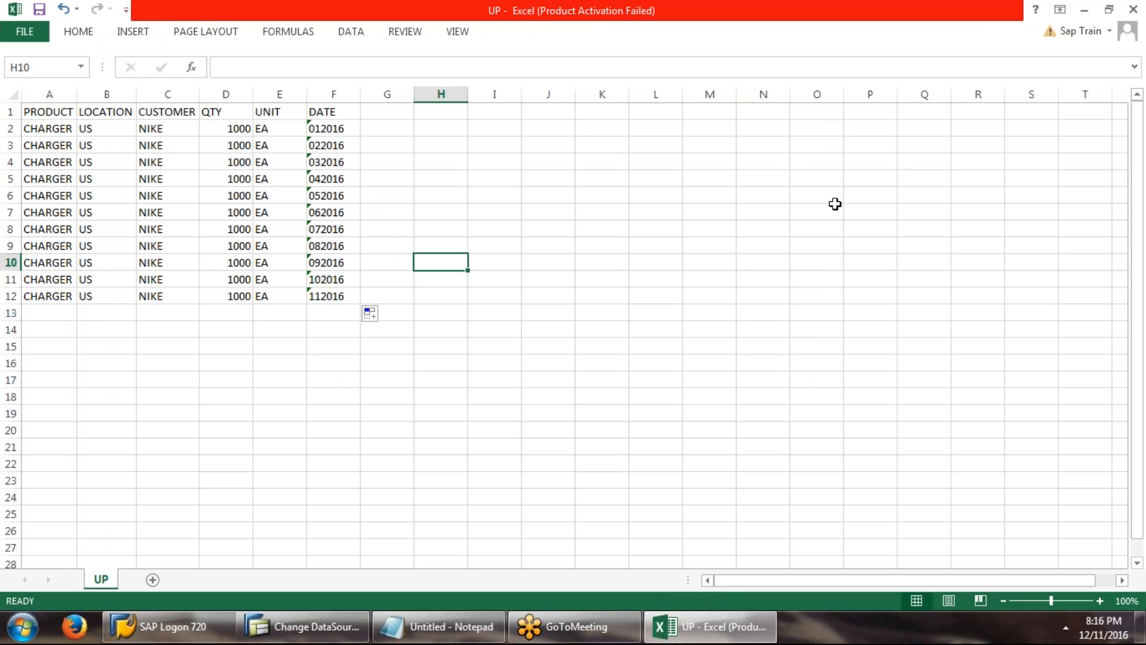
Close the workbook, saving its changes to UP.csv on the Desktop and replacing the existing file
{"action": "left_click", "coordinate": [1133, 9]}
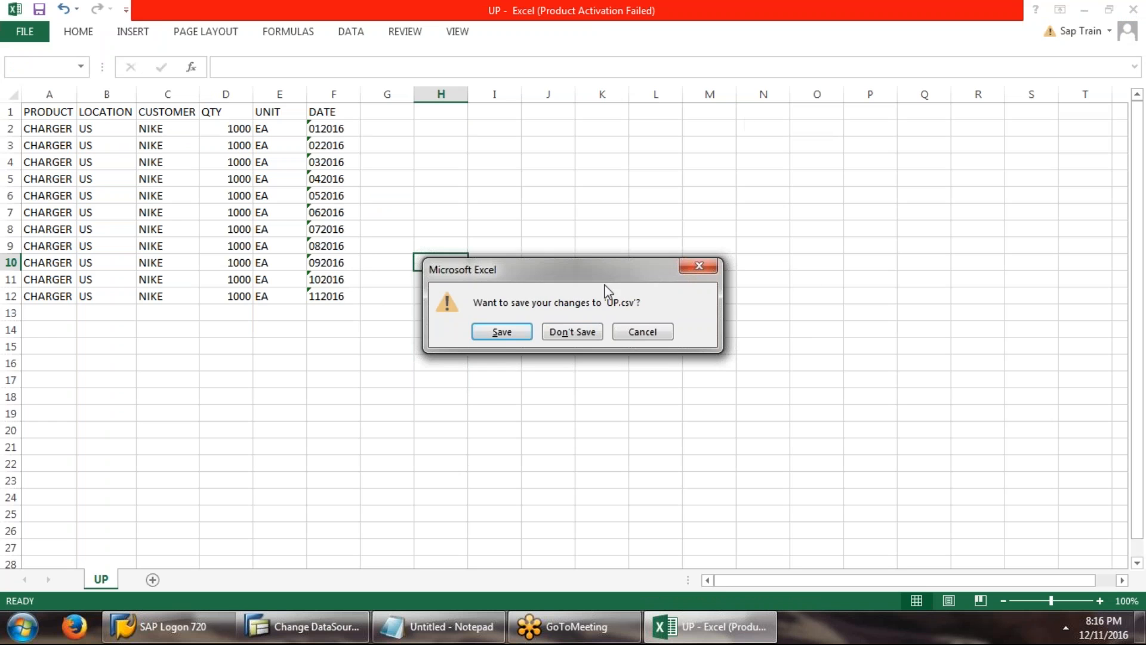
{"action": "left_click", "coordinate": [503, 332]}
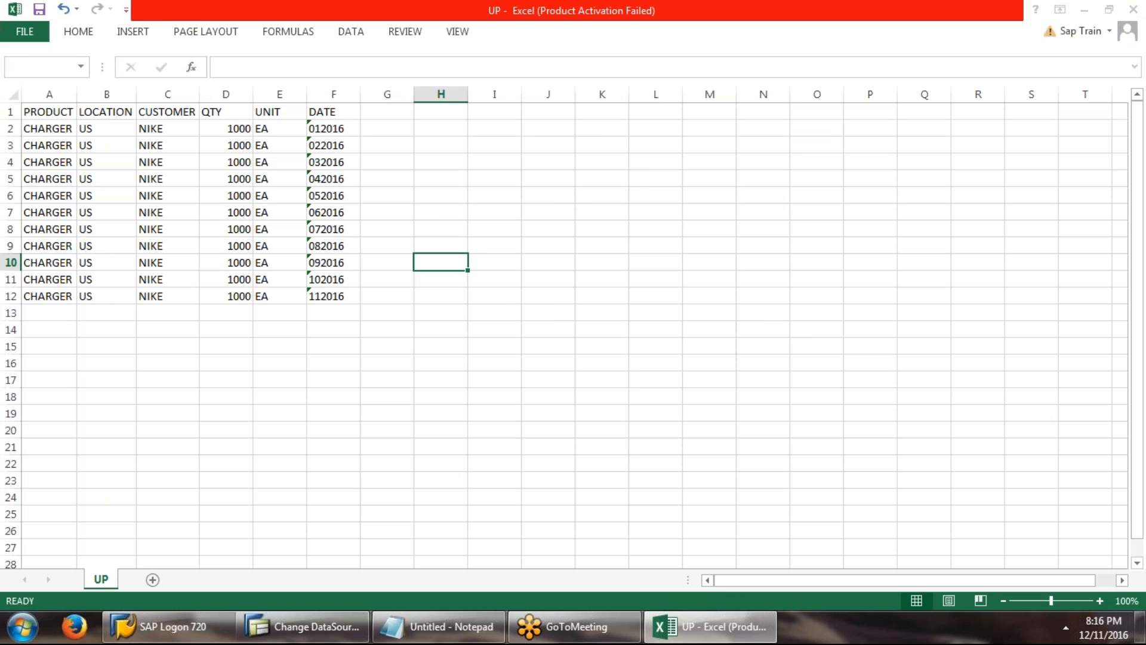
{"action": "scroll", "coordinate": [95, 161], "scroll_direction": "up", "scroll_amount": 3}
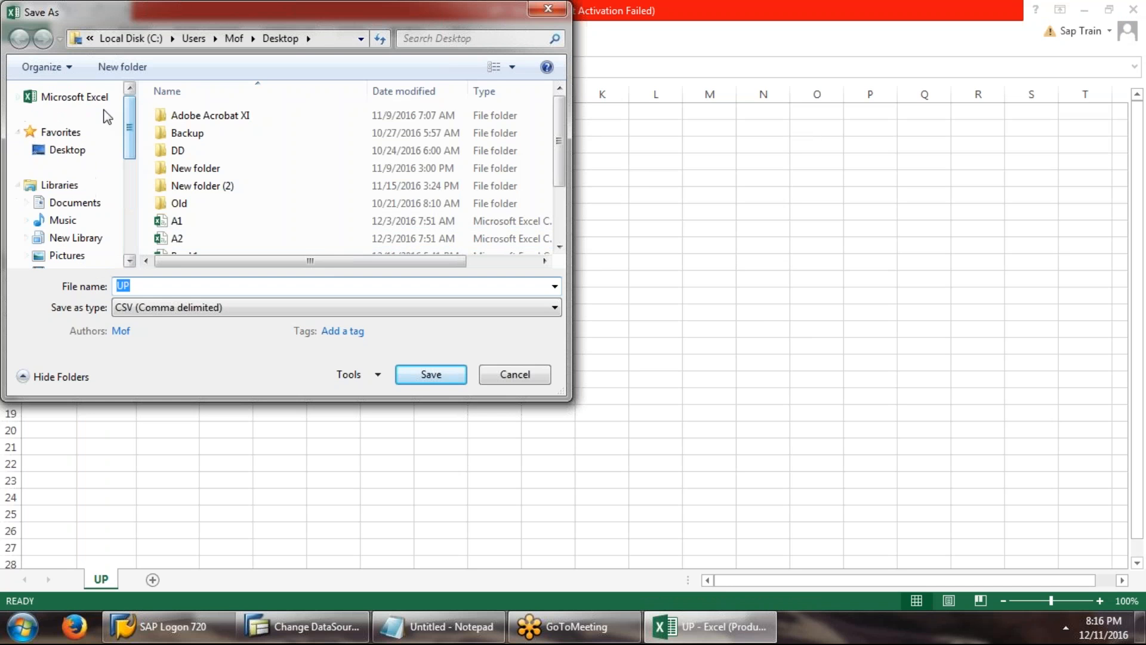
{"action": "left_click", "coordinate": [66, 150]}
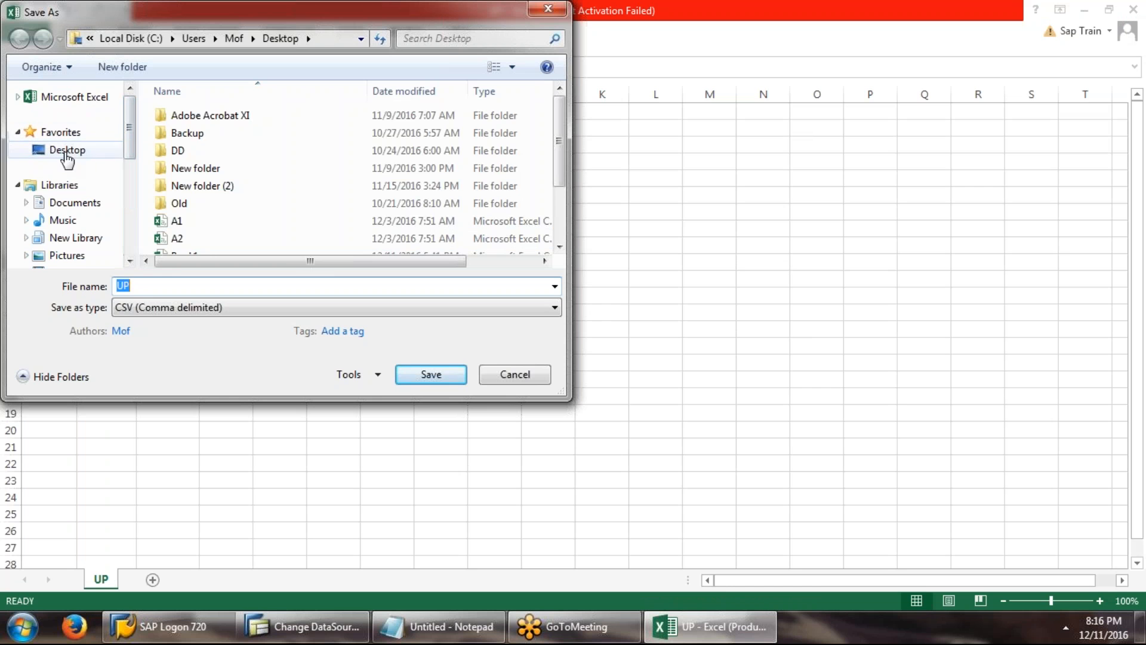
{"action": "left_click", "coordinate": [421, 376]}
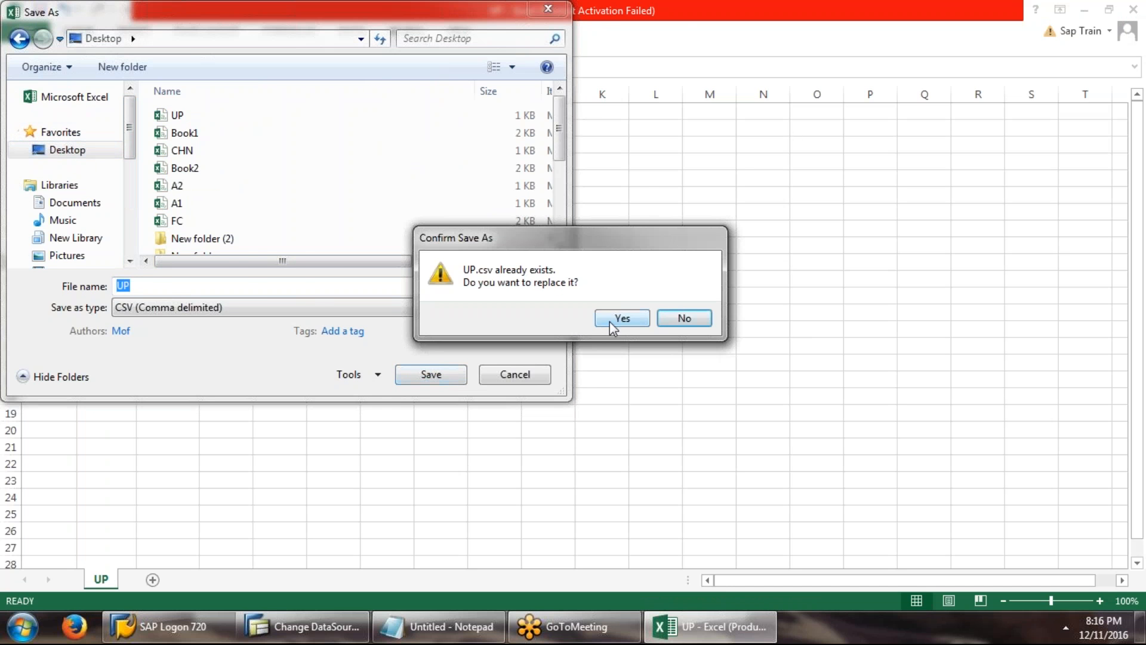
{"action": "left_click", "coordinate": [610, 321]}
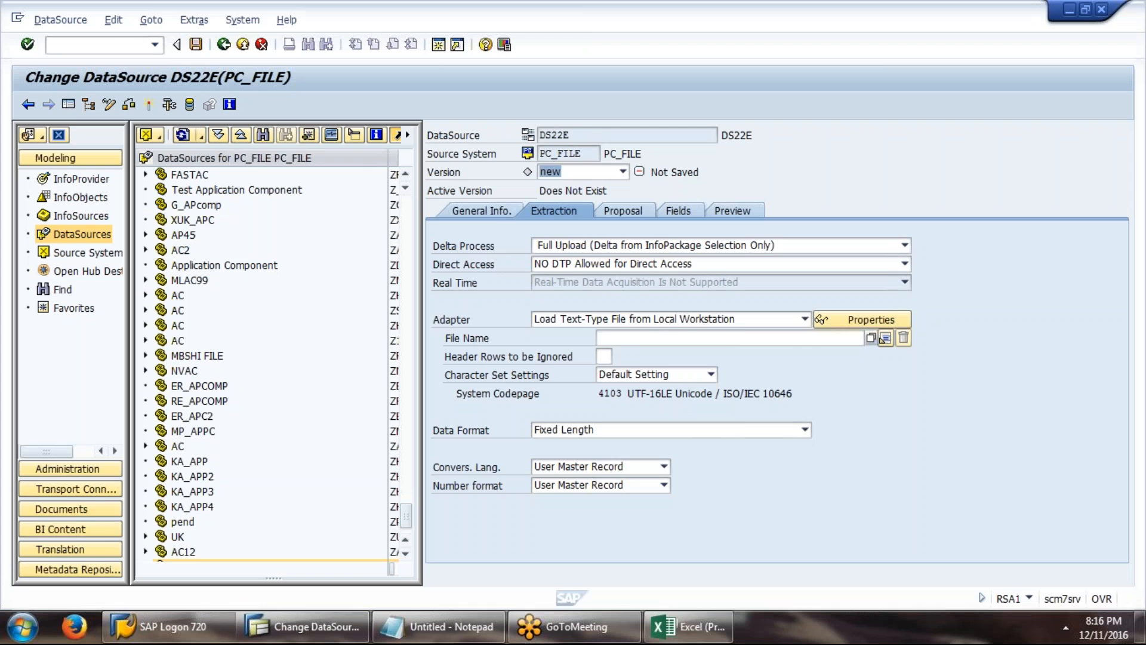
Set the DataSource's extraction file to UP.csv on the Desktop and the header rows to be ignored to 1
{"action": "left_click", "coordinate": [872, 338]}
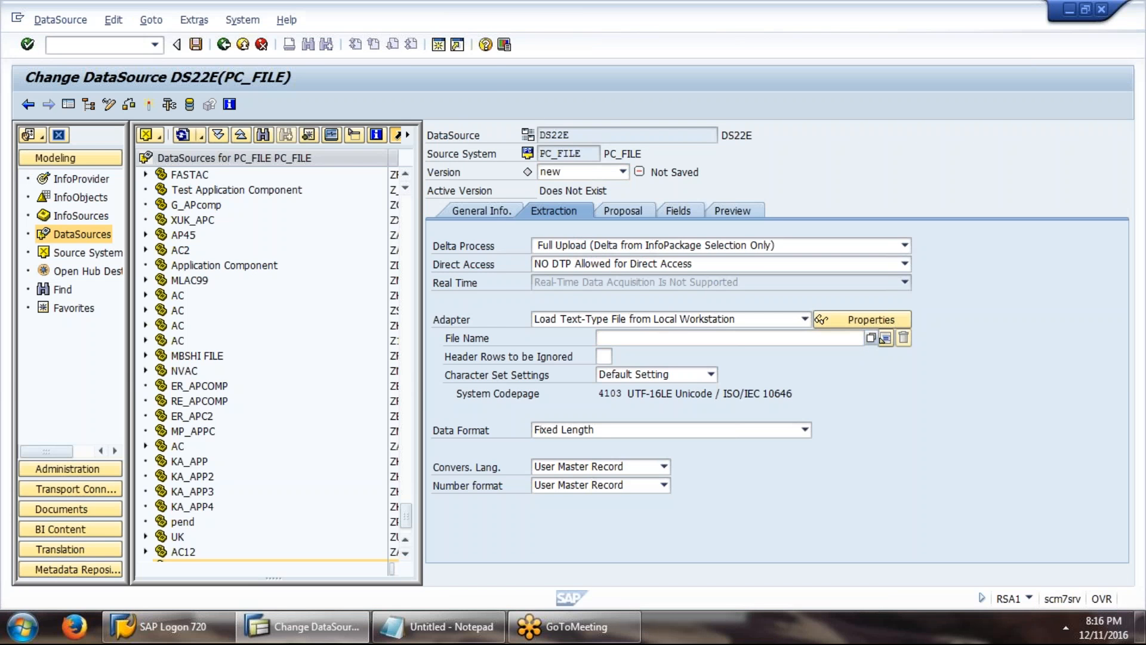
{"action": "double_click", "coordinate": [140, 110]}
{"action": "left_click", "coordinate": [606, 357]}
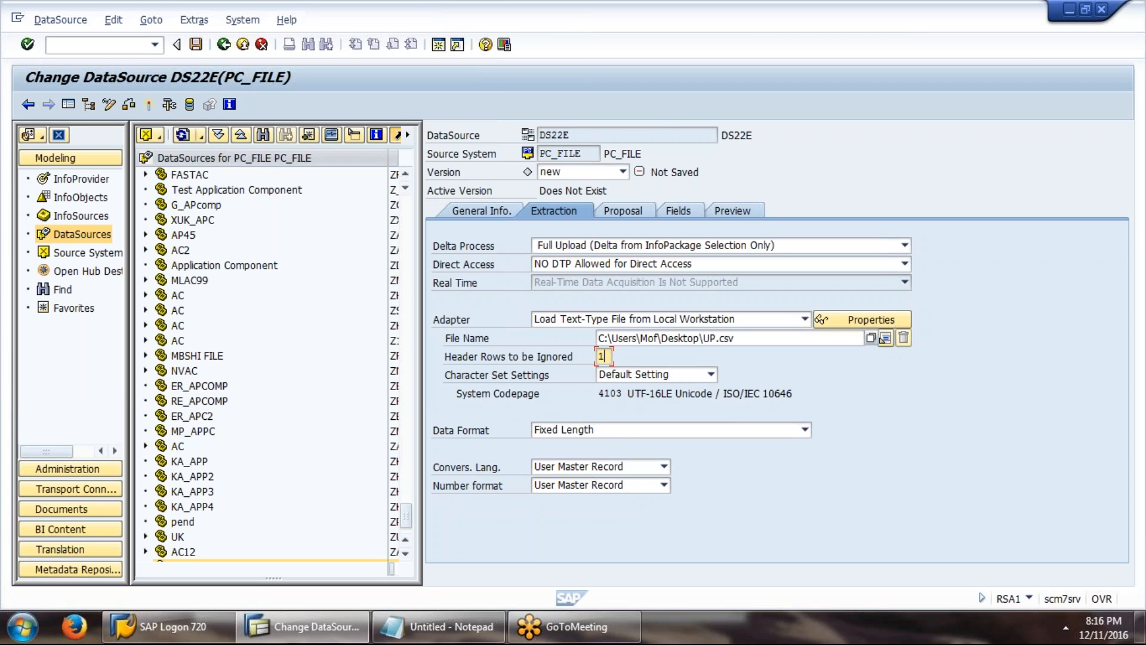
Set the data format to Separated with Separator (for Example, CSV) and use a comma as the data separator
{"action": "left_click", "coordinate": [621, 430]}
{"action": "left_click", "coordinate": [625, 460]}
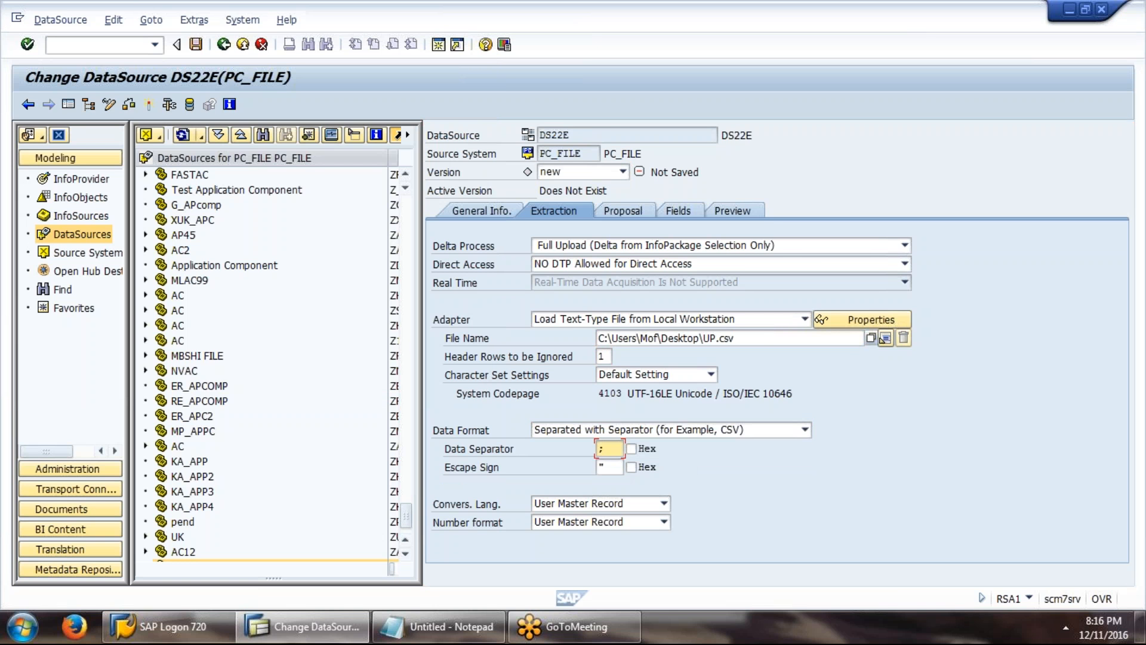
{"action": "type", "text": ","}
Save and activate DataSource DS22E, checking the object names in the Notepad notes and returning to SAP
{"action": "left_click", "coordinate": [195, 45]}
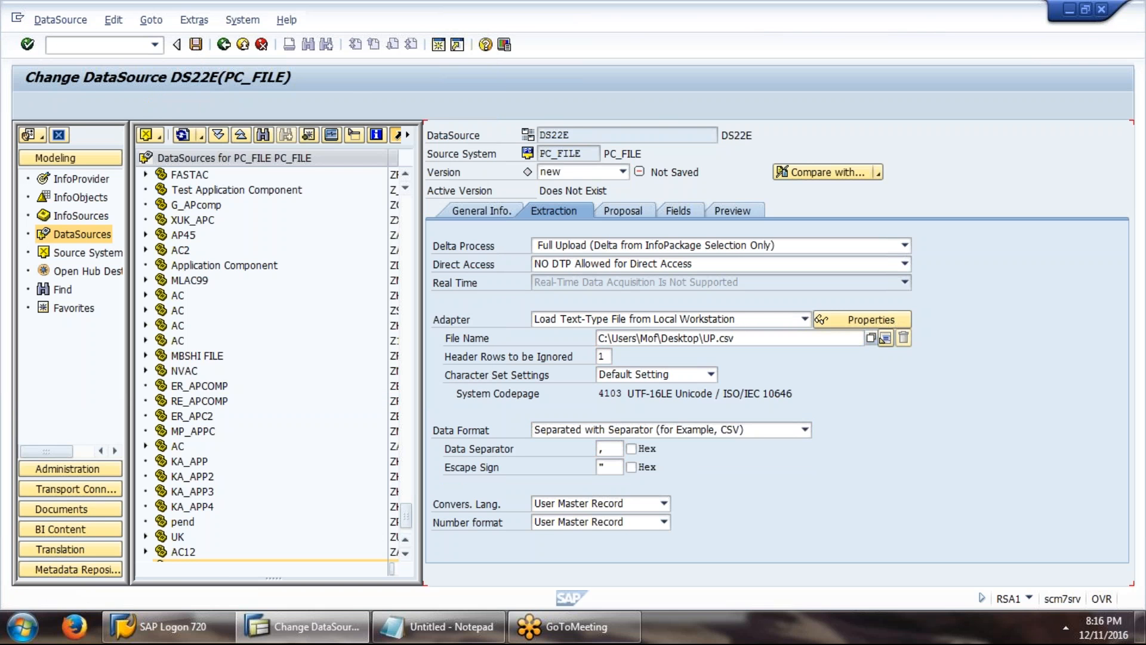
{"action": "left_click", "coordinate": [151, 107]}
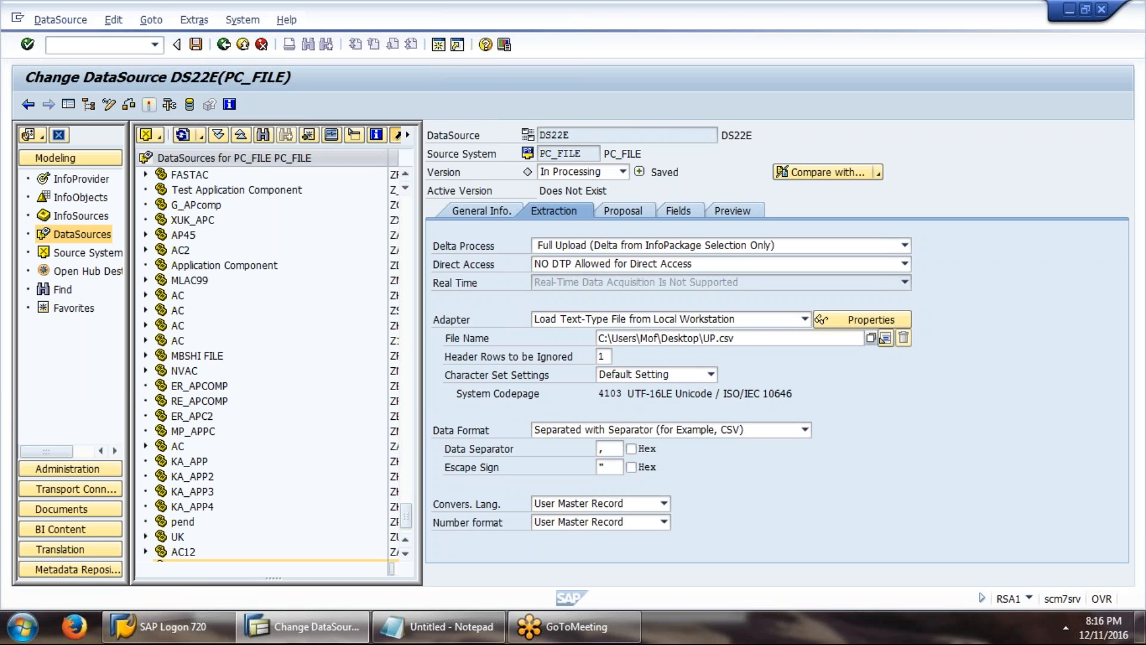
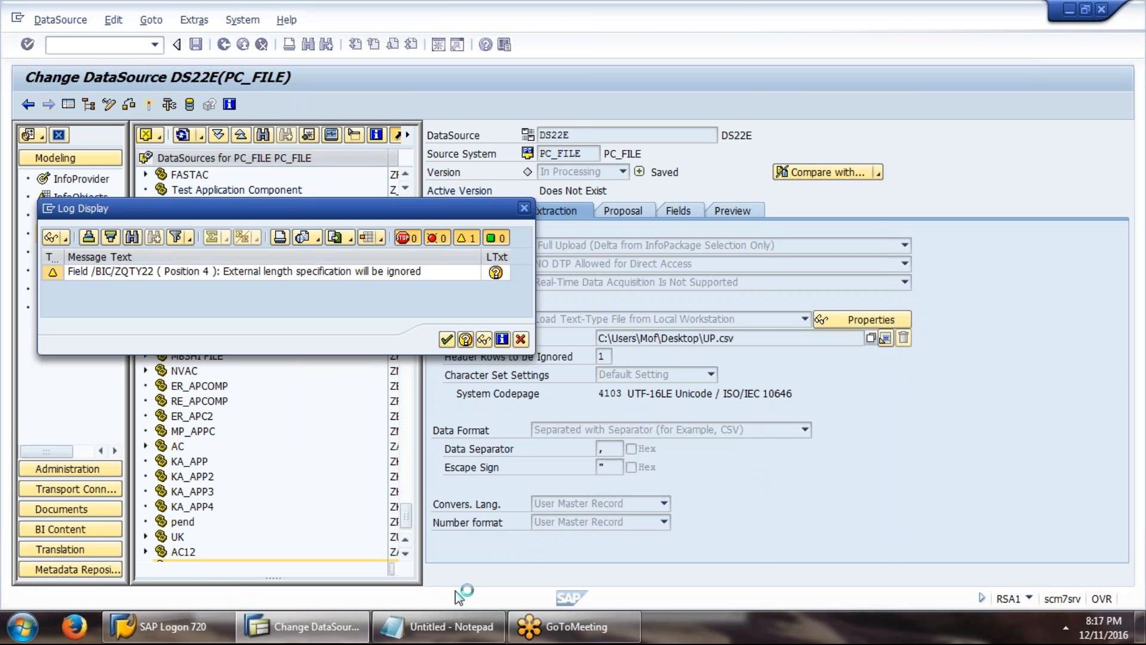
{"action": "left_click", "coordinate": [442, 626]}
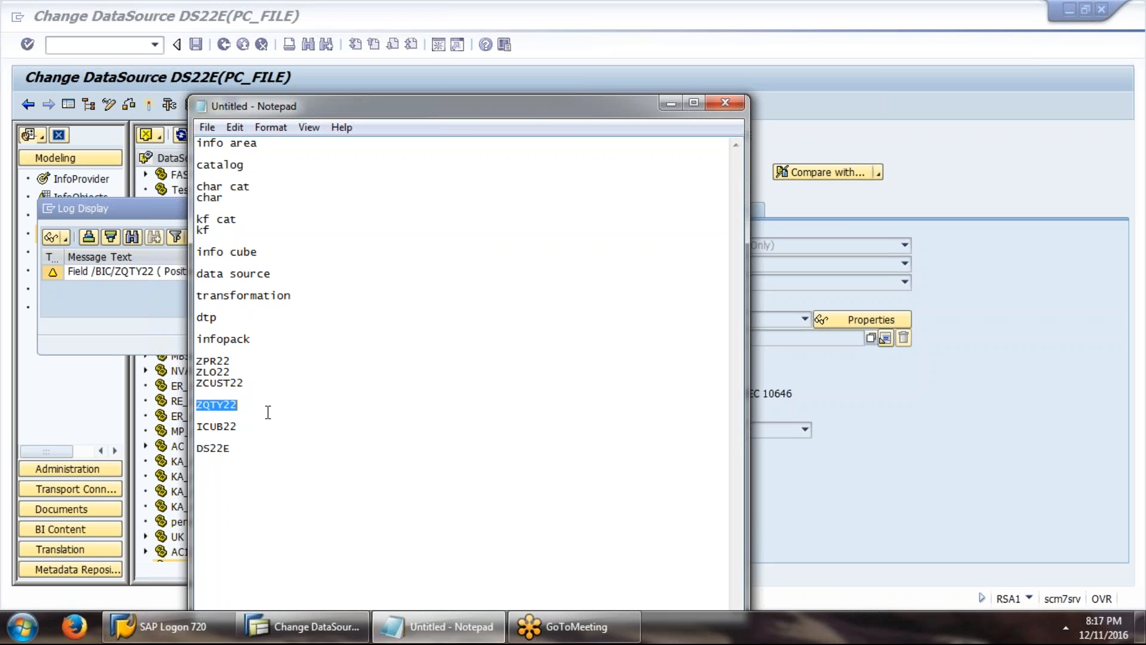
{"action": "left_click", "coordinate": [674, 100]}
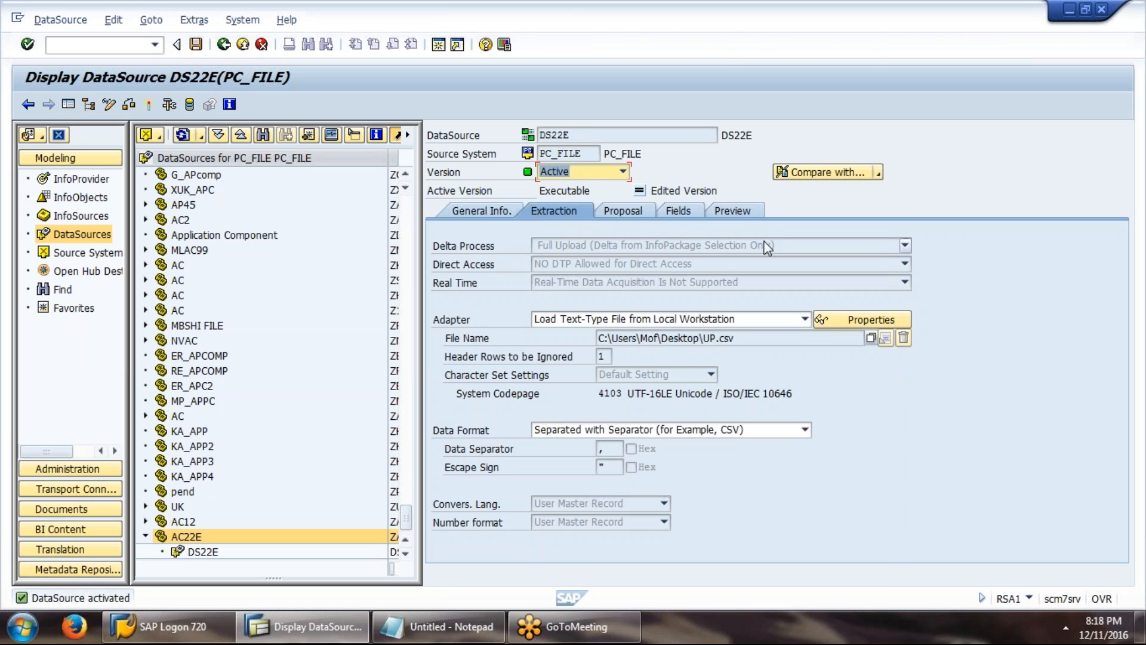
Read the preview data of DataSource DS22E, allowing SAP access to UP.csv this one time
{"action": "left_click", "coordinate": [696, 212]}
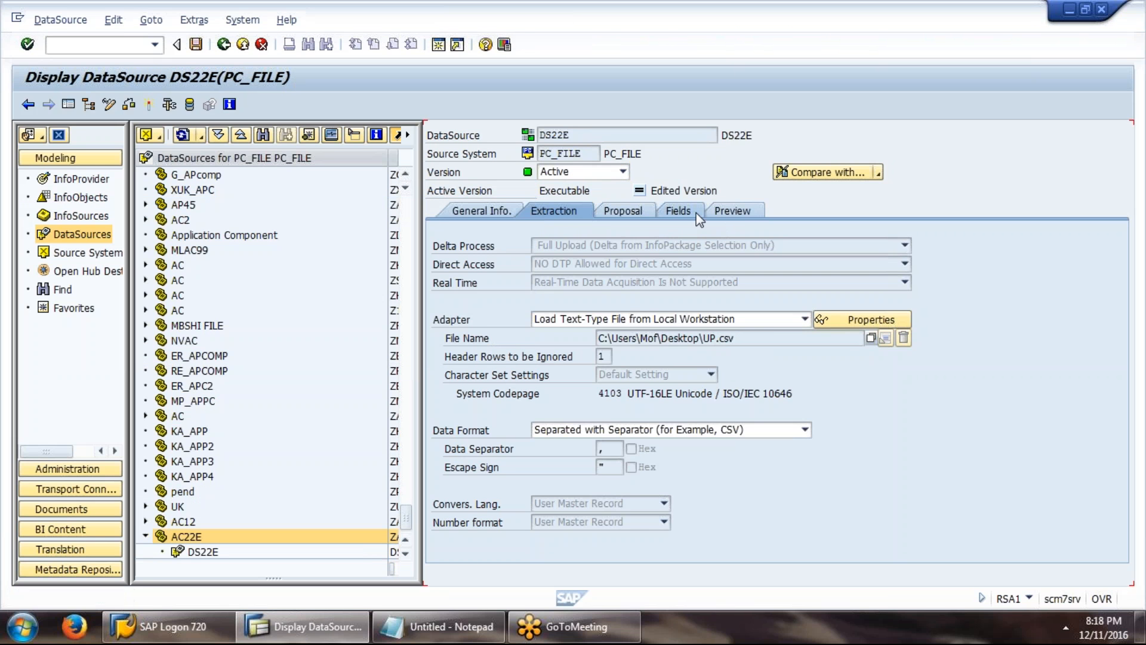
{"action": "left_click", "coordinate": [722, 213]}
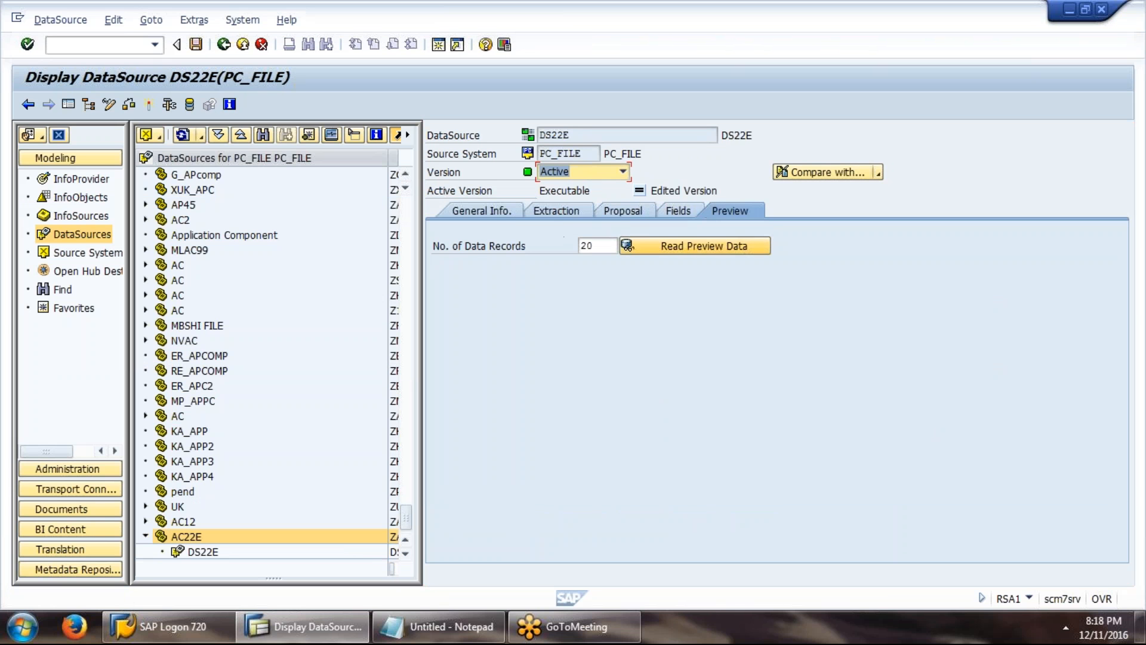
{"action": "left_click", "coordinate": [667, 251]}
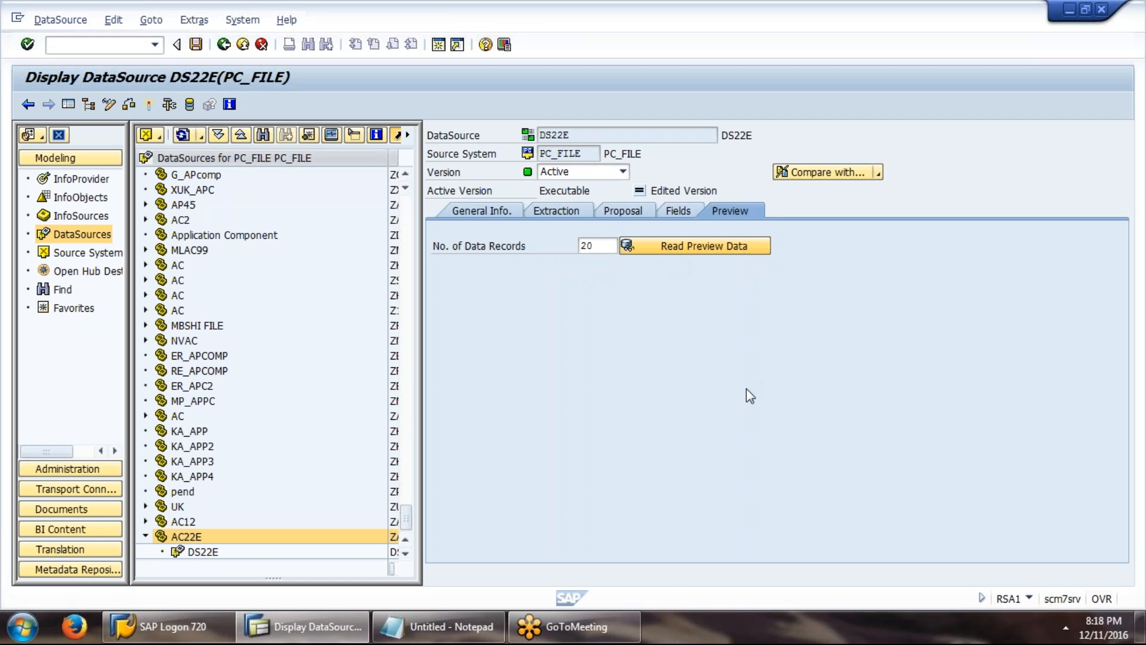
{"action": "left_click", "coordinate": [492, 310]}
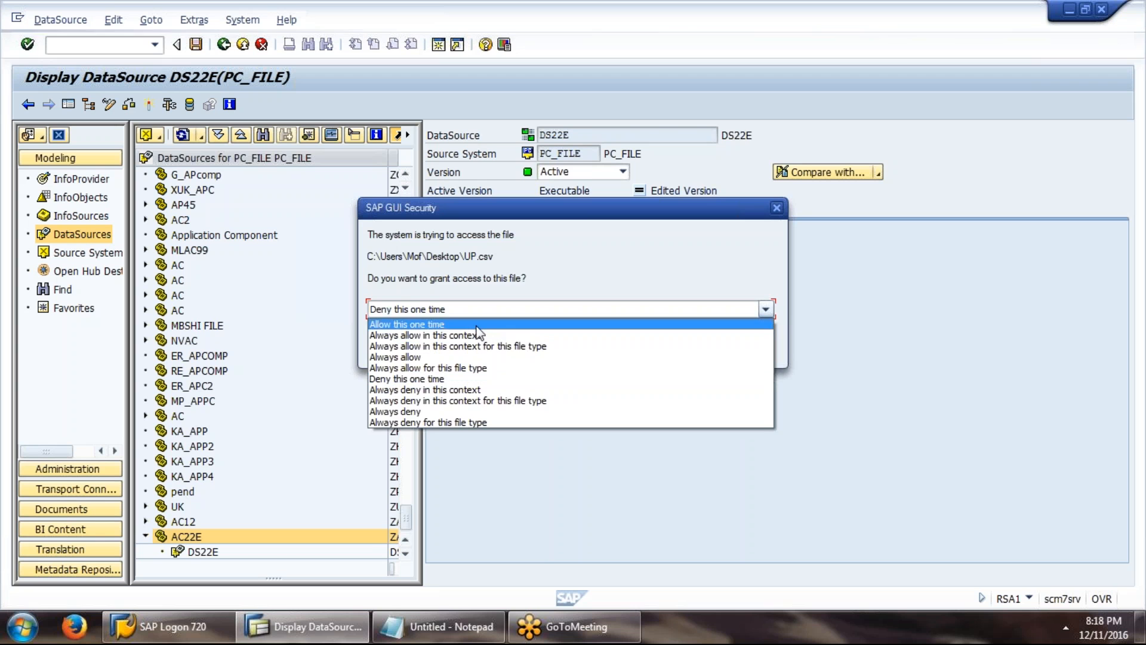
{"action": "left_click", "coordinate": [481, 327]}
{"action": "left_click", "coordinate": [530, 345]}
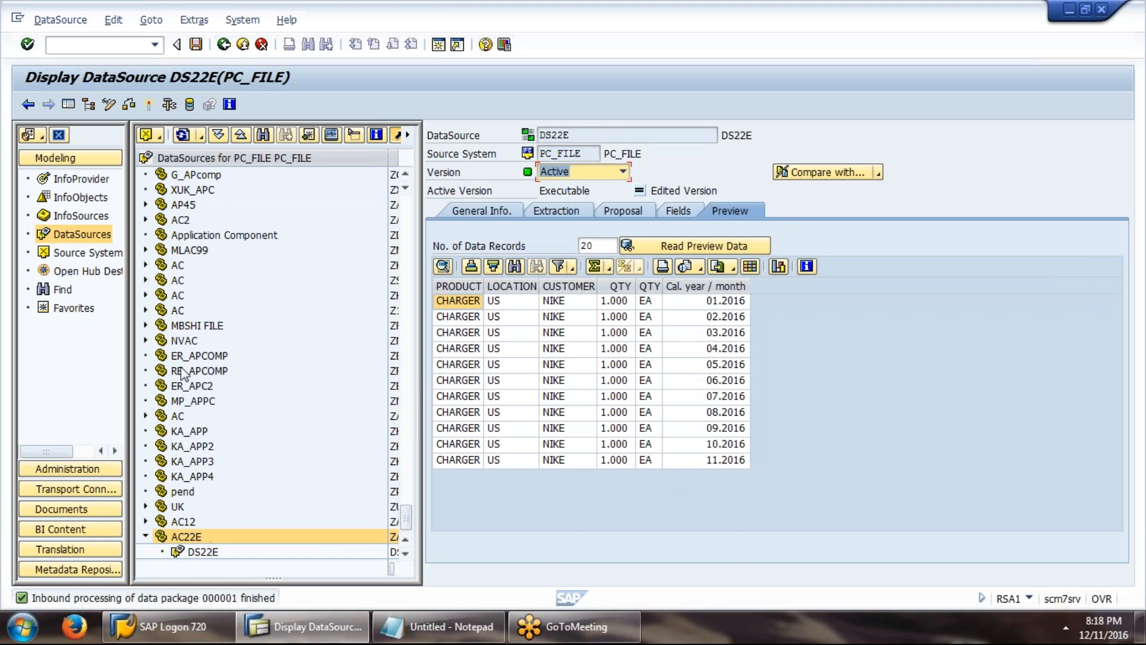
Start a new transformation for InfoCube ICUB22 under InfoArea IA122 and set its source object type to DataSource
{"action": "left_click", "coordinate": [74, 180]}
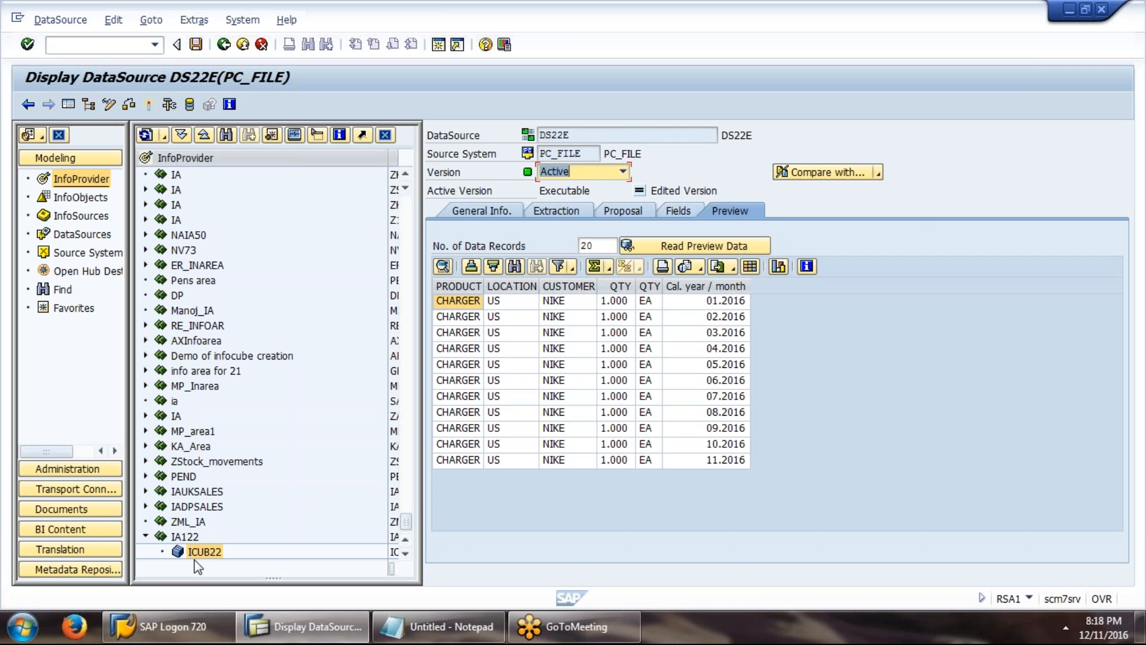
{"action": "double_click", "coordinate": [204, 552]}
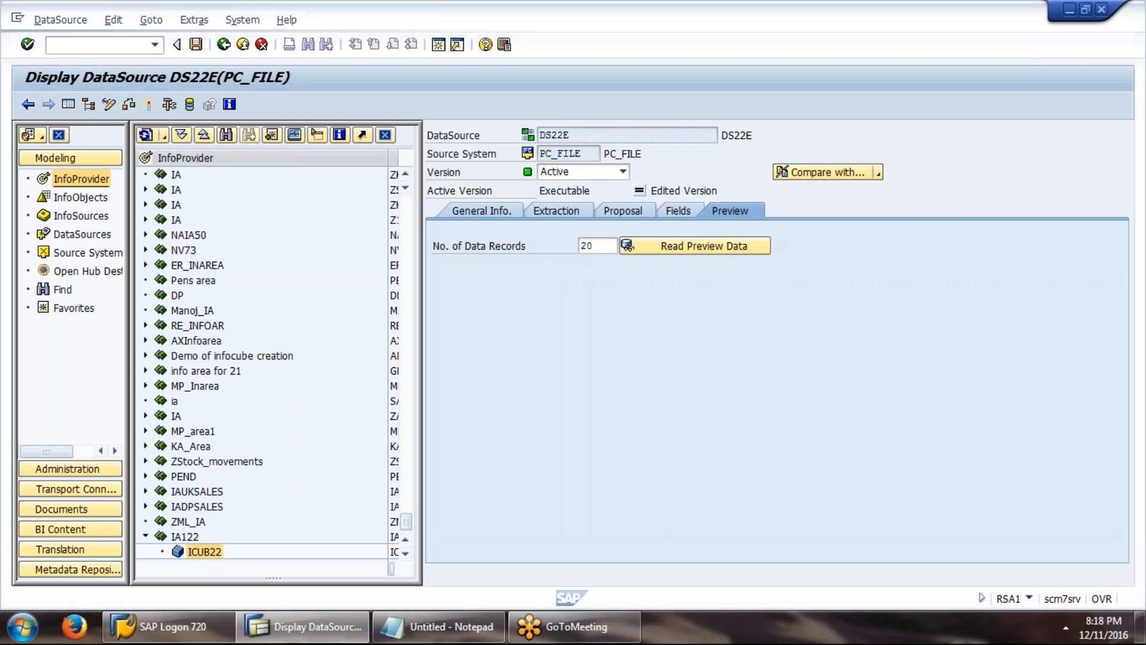
{"action": "right_click", "coordinate": [206, 551]}
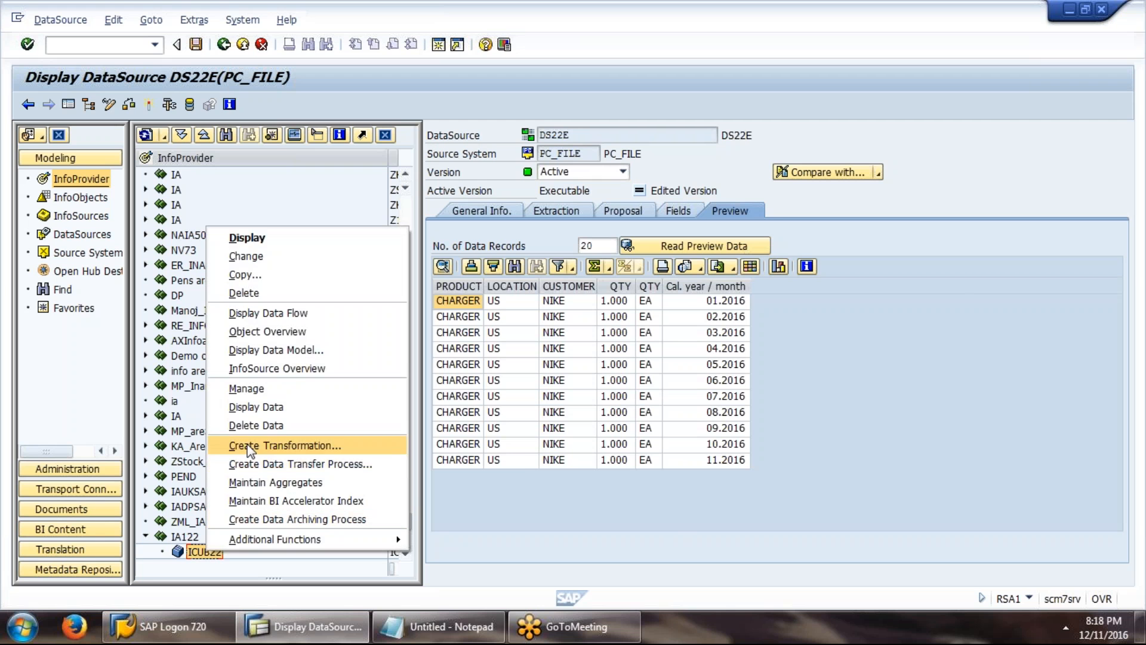
{"action": "left_click", "coordinate": [294, 440]}
{"action": "left_click", "coordinate": [238, 419]}
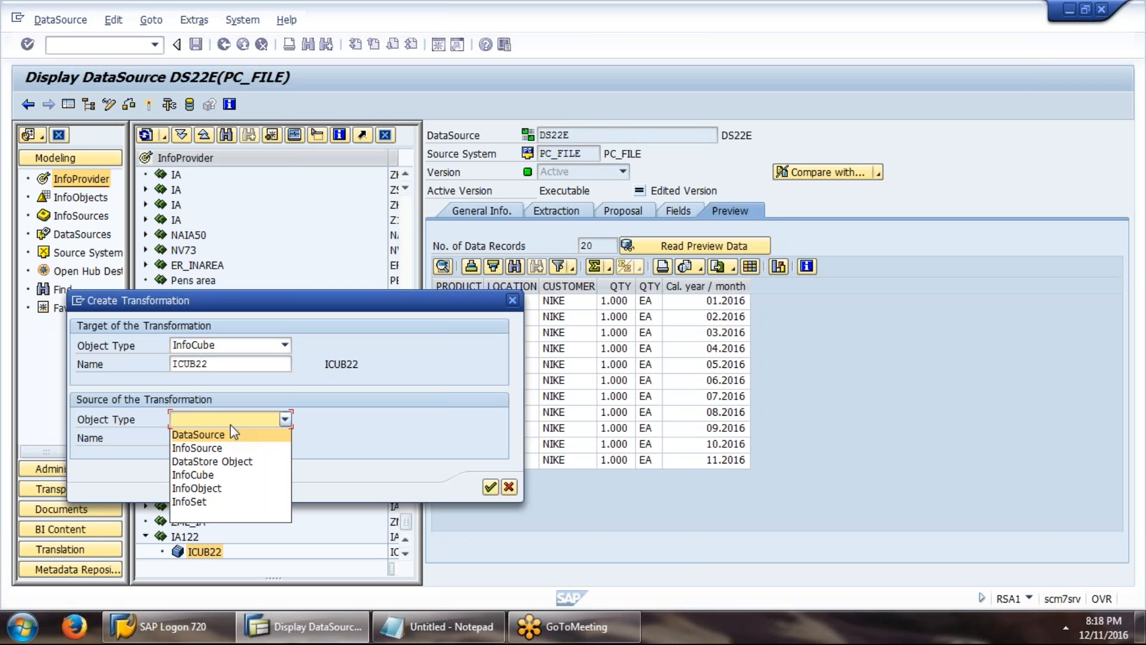
{"action": "left_click", "coordinate": [231, 434]}
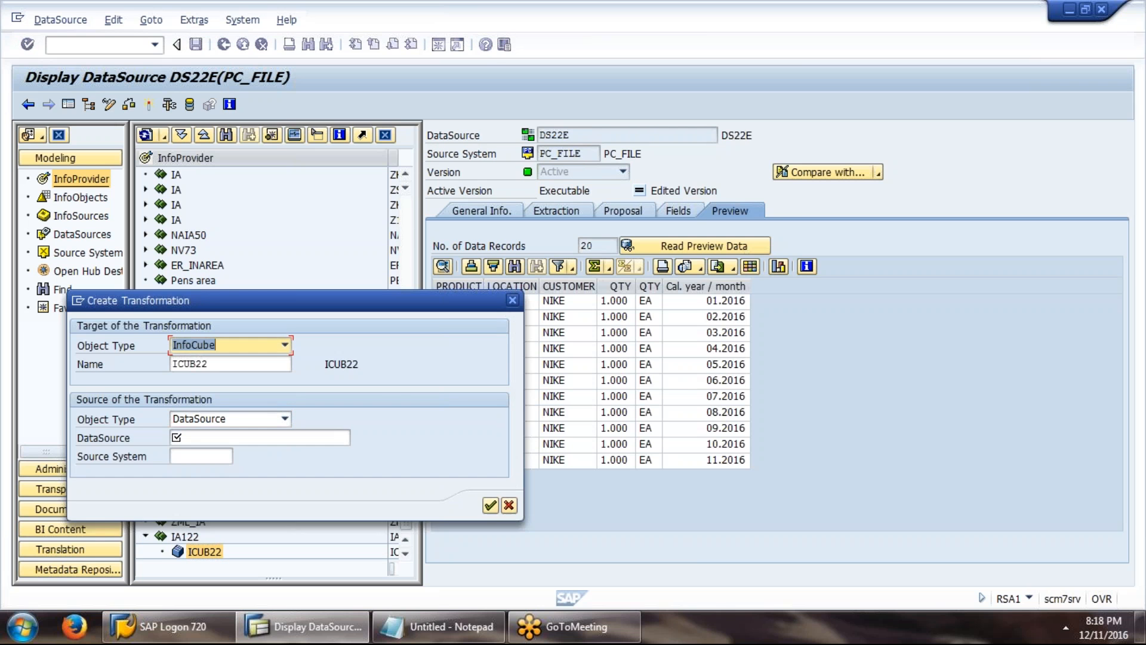
Select DataSource DS22E as the transformation's source, generate the rule proposal, and activate the transformation
{"action": "left_click", "coordinate": [357, 440]}
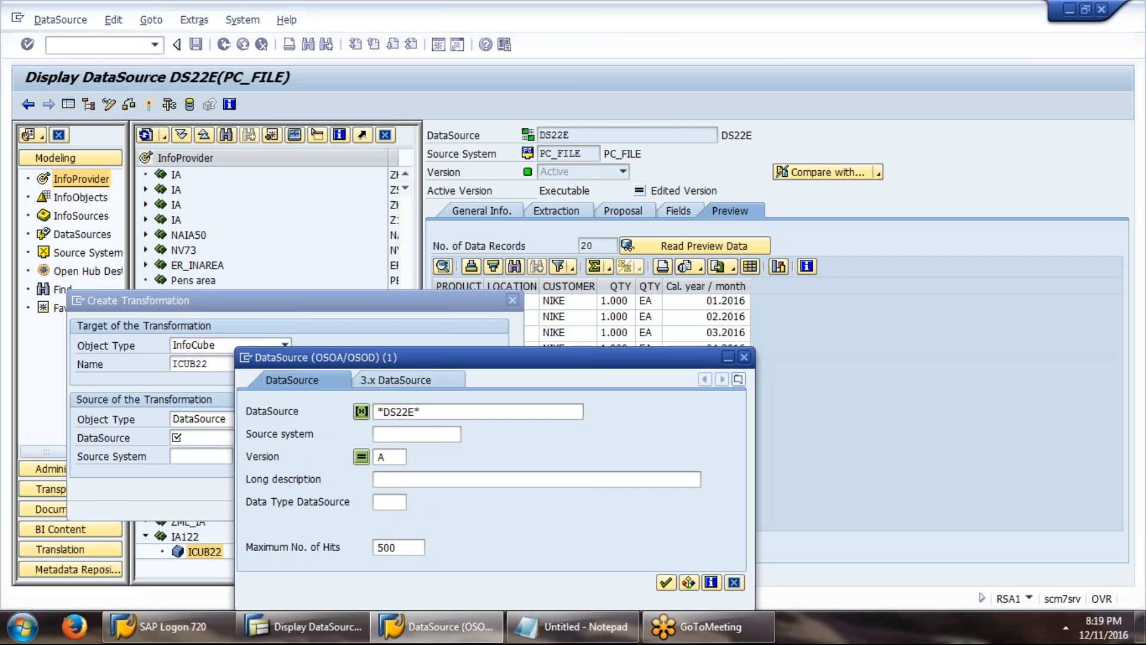
{"action": "key", "text": "Return"}
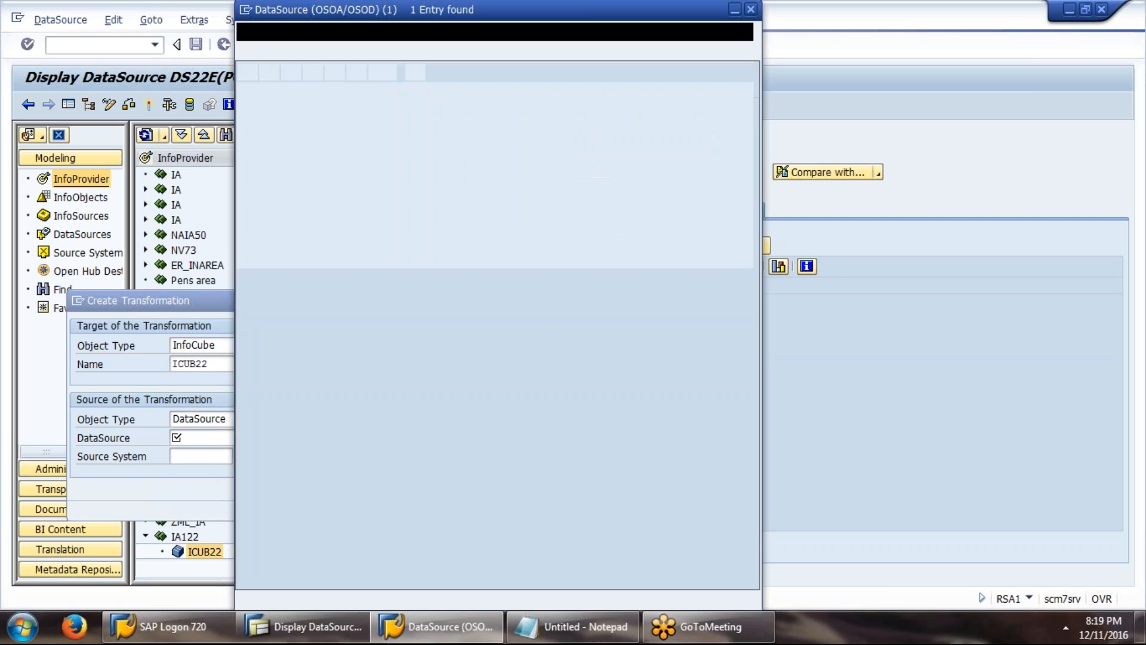
{"action": "double_click", "coordinate": [326, 118]}
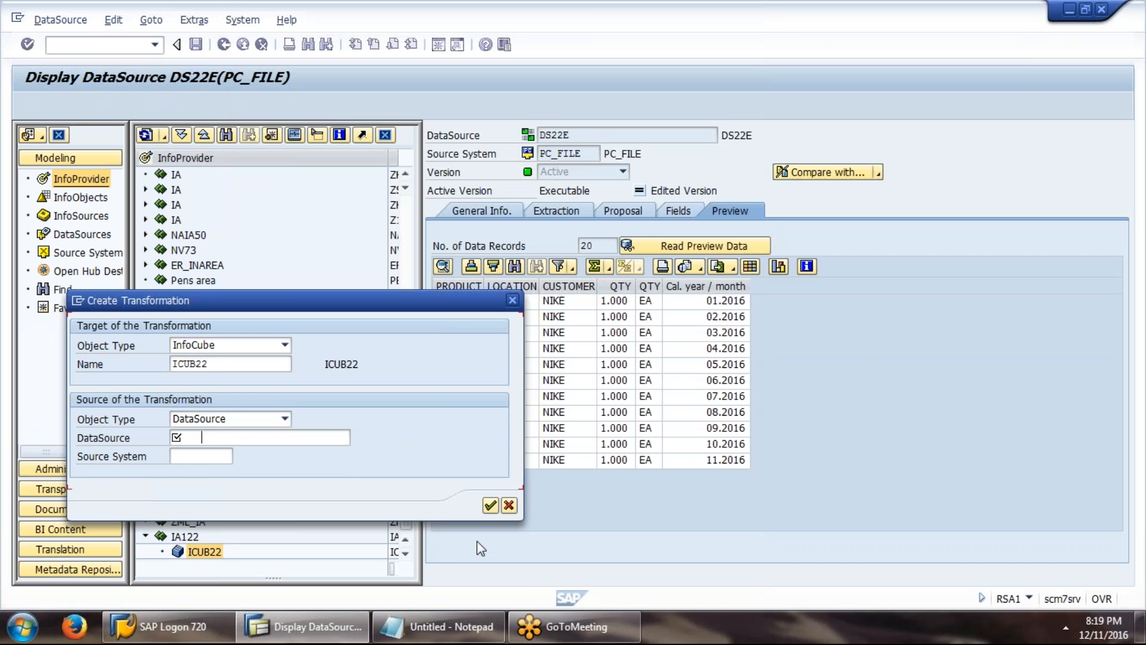
{"action": "left_click", "coordinate": [490, 507]}
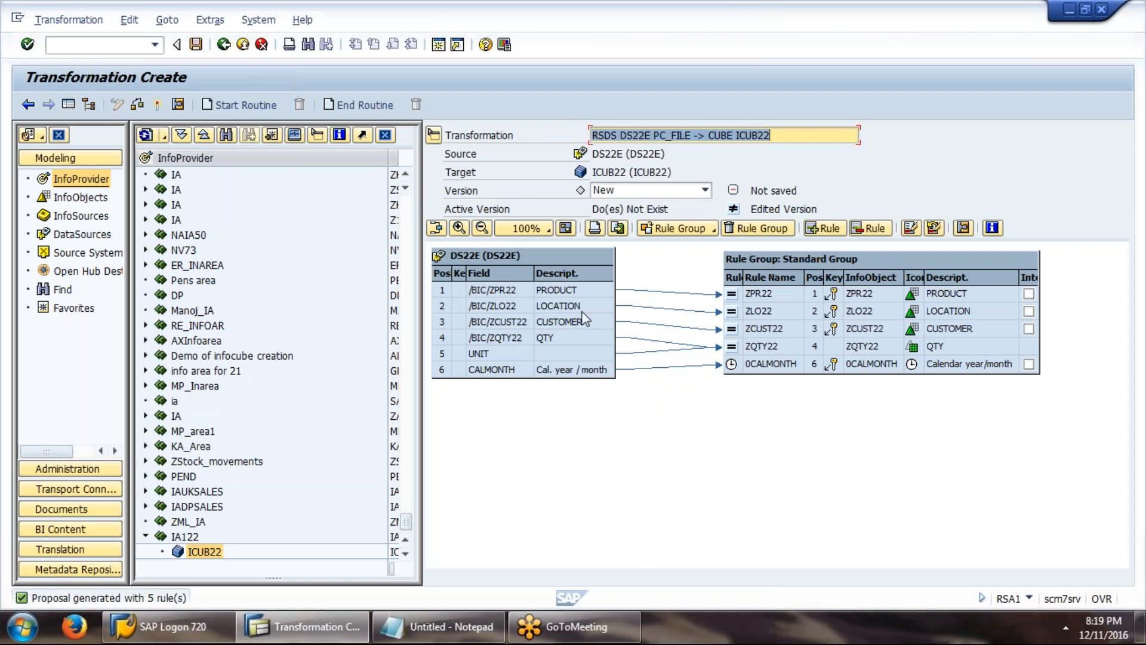
{"action": "left_click", "coordinate": [164, 104]}
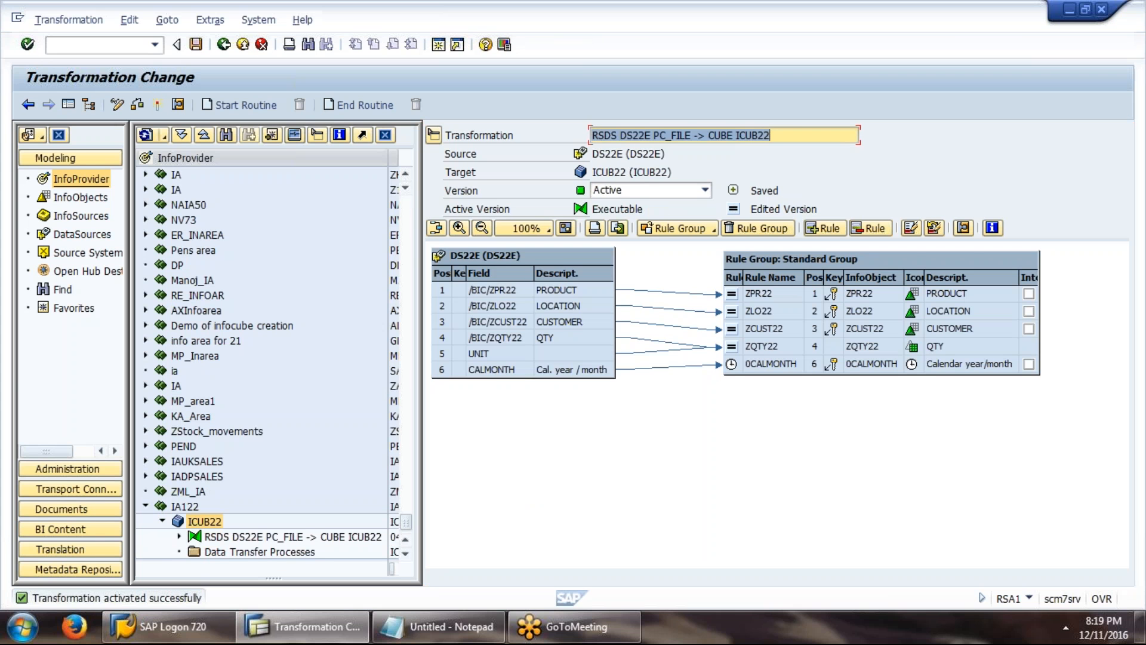
Create a data transfer process from DS22E to ICUB22 with the default Delta extraction mode and activate it
{"action": "right_click", "coordinate": [258, 552]}
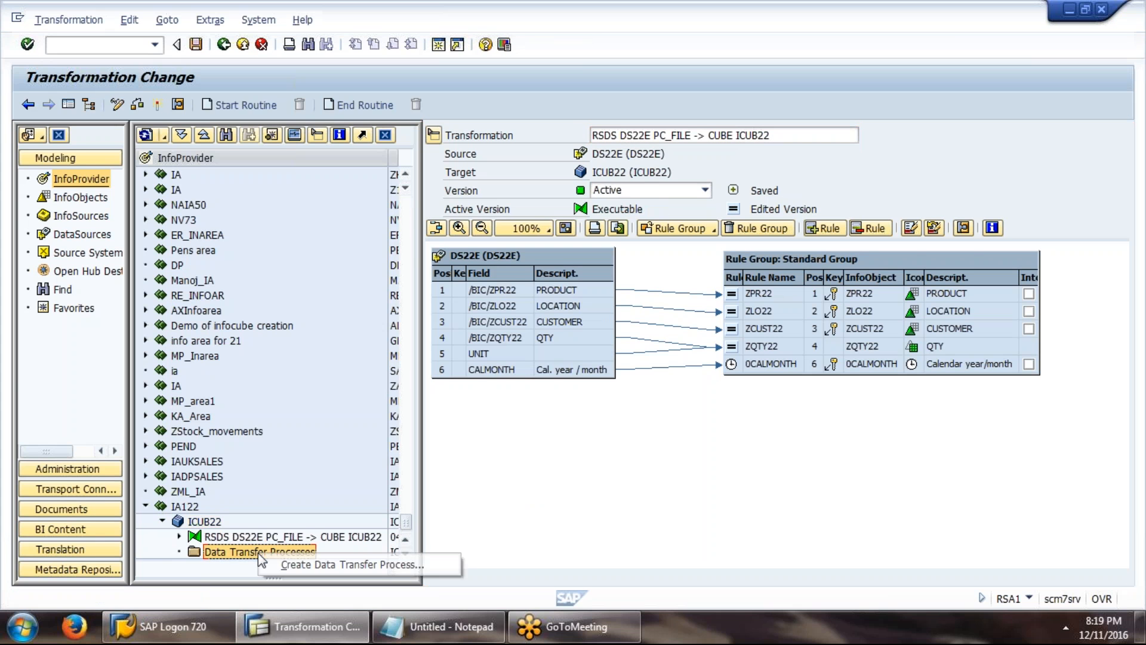
{"action": "left_click", "coordinate": [314, 569]}
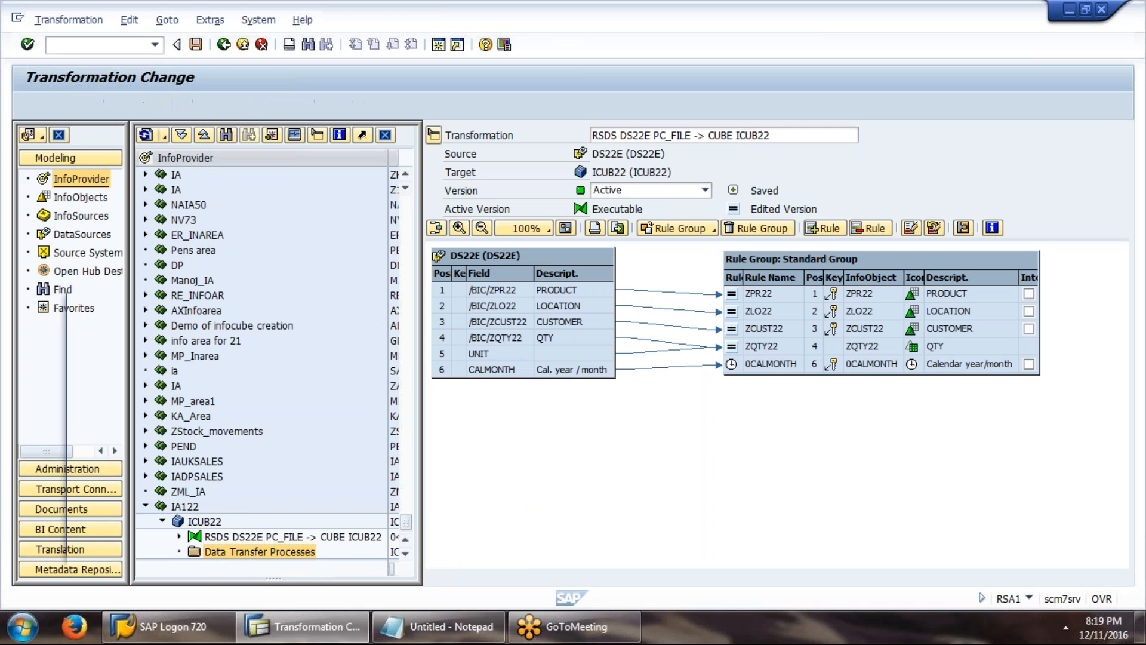
{"action": "left_click", "coordinate": [570, 542]}
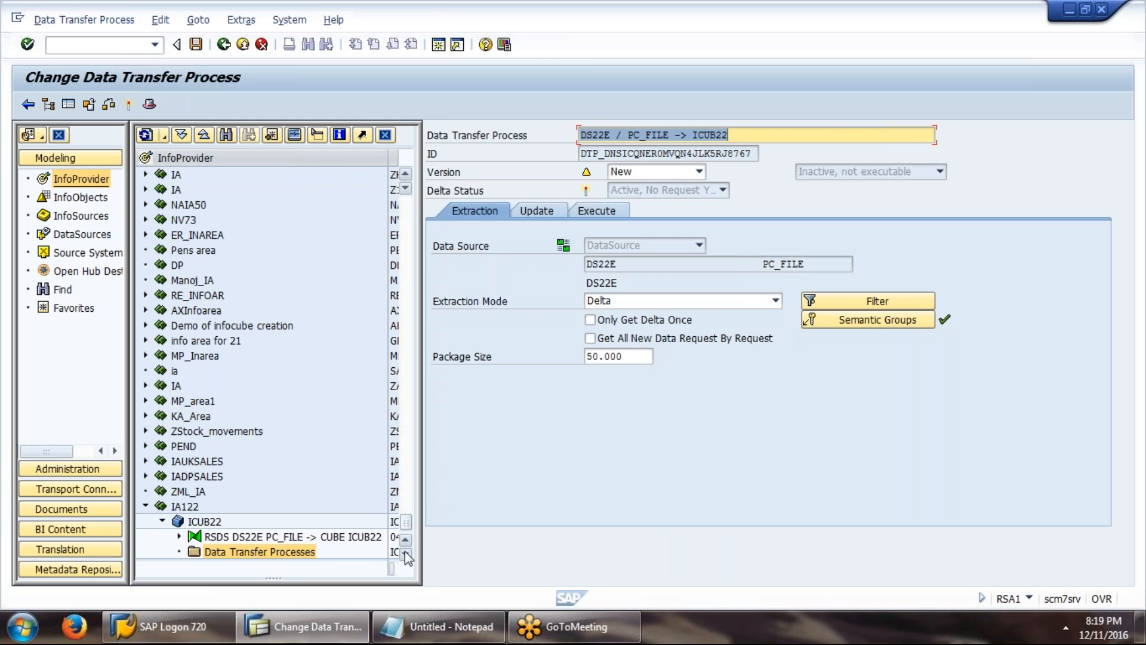
{"action": "left_click", "coordinate": [128, 106]}
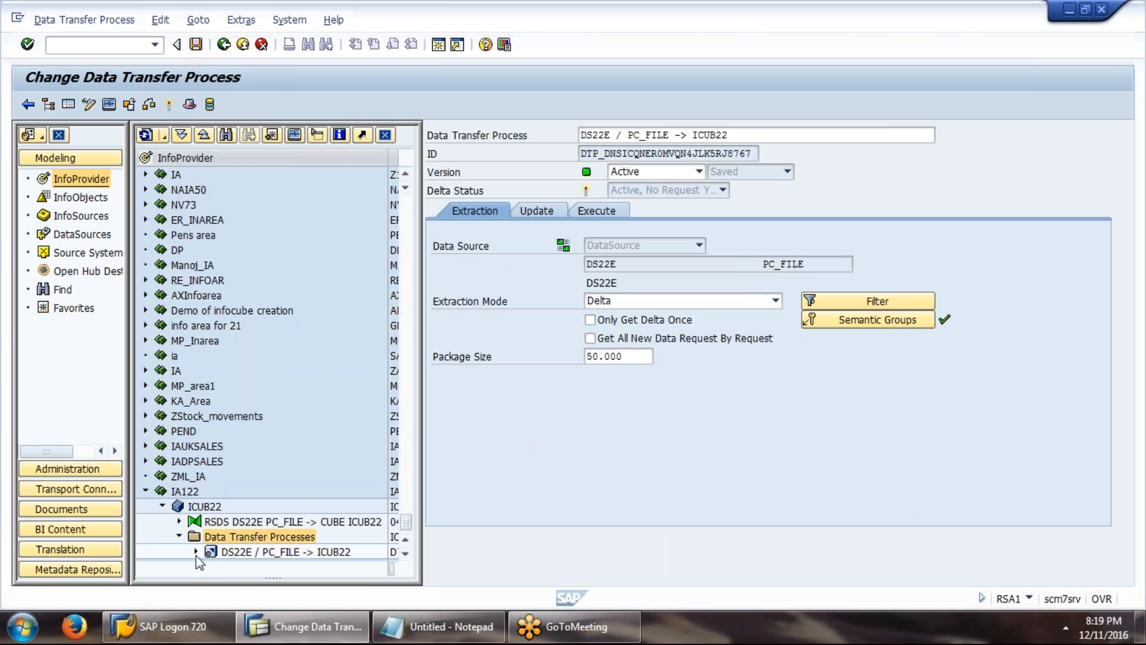
Create and save an InfoPackage described as IE22 for DataSource DS22E beneath the new data transfer process
{"action": "left_click", "coordinate": [196, 553]}
{"action": "left_click", "coordinate": [239, 553]}
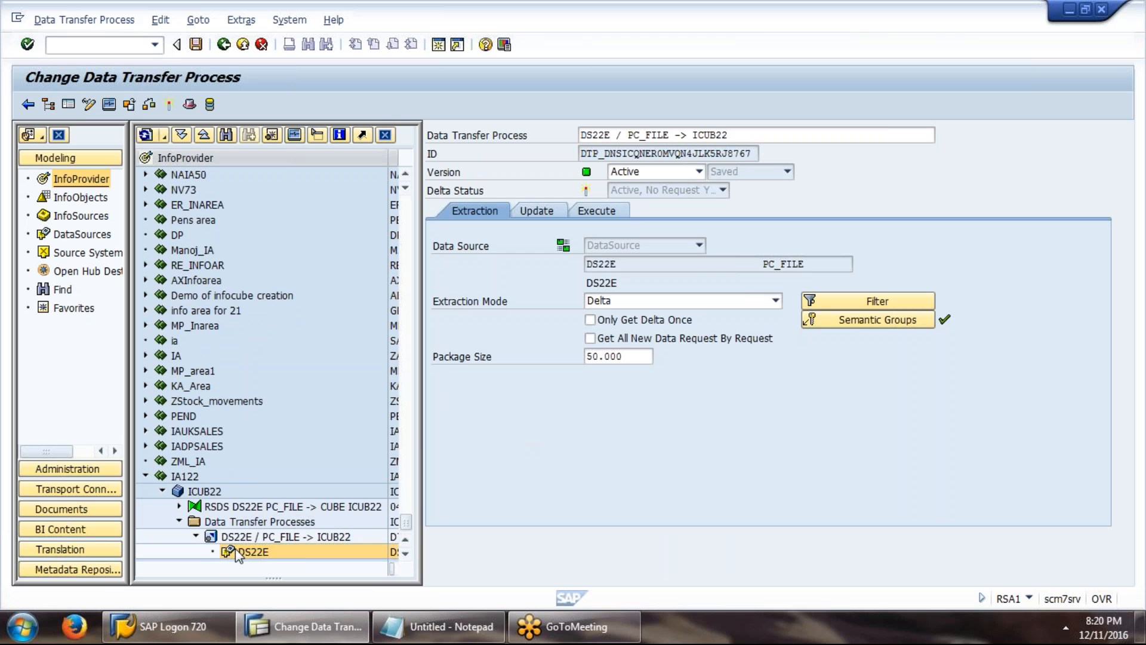
{"action": "right_click", "coordinate": [235, 549]}
{"action": "left_click", "coordinate": [277, 537]}
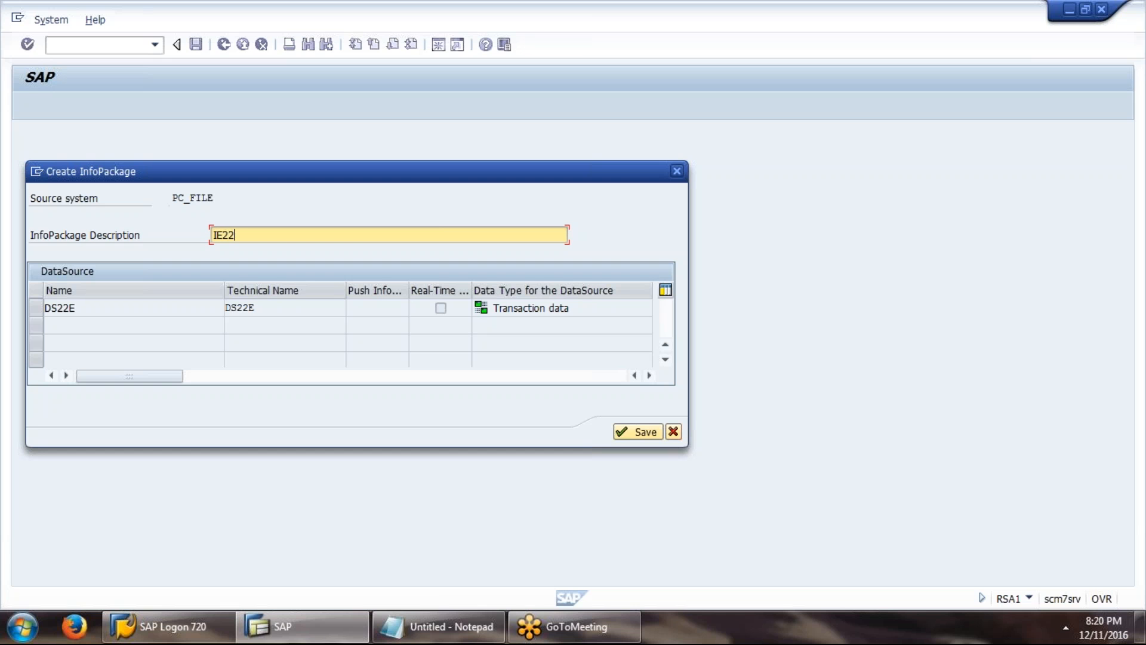
{"action": "left_click", "coordinate": [630, 431]}
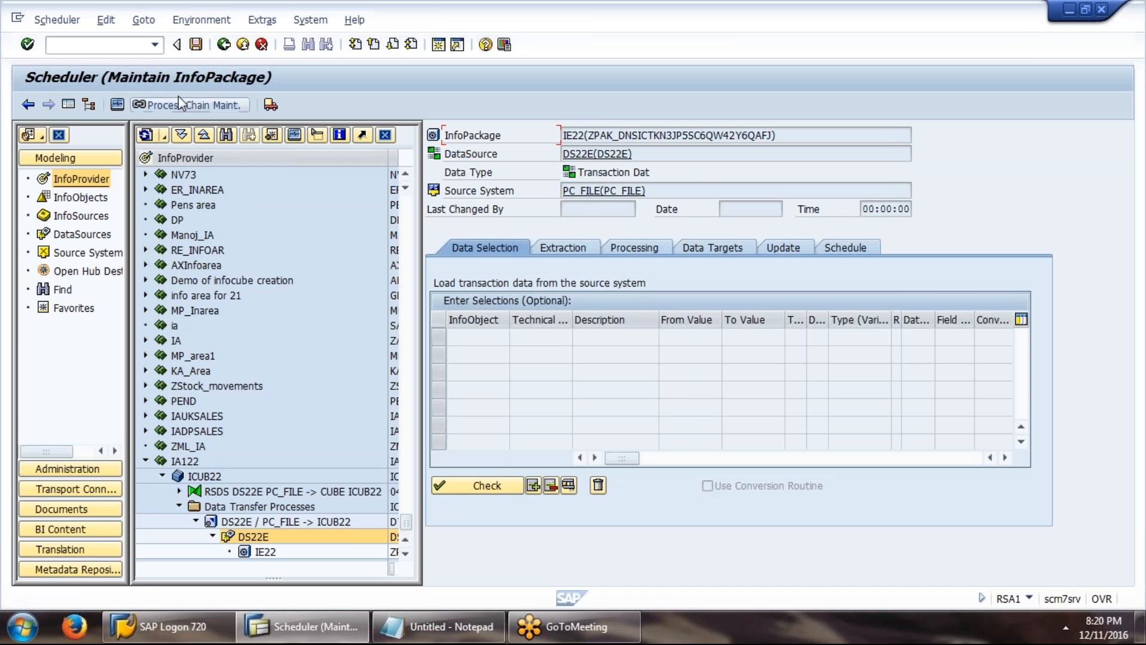
{"action": "left_click", "coordinate": [196, 44]}
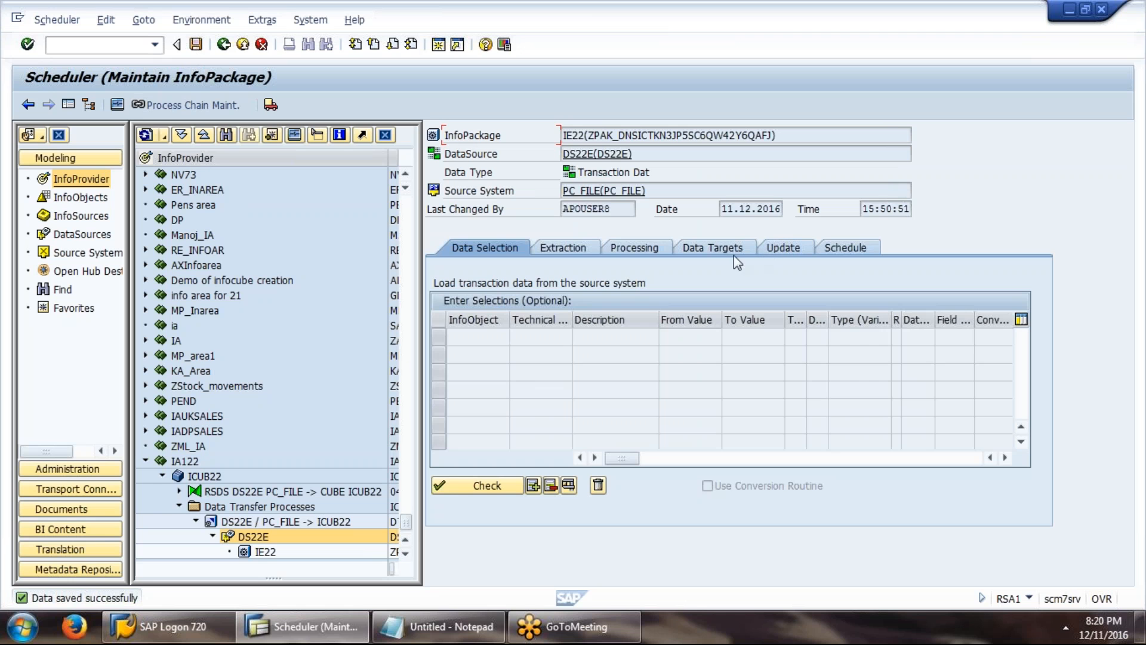
Start the immediate data load of InfoPackage IE22, granting SAP access to UP.csv with Always allow in this context
{"action": "left_click", "coordinate": [318, 522]}
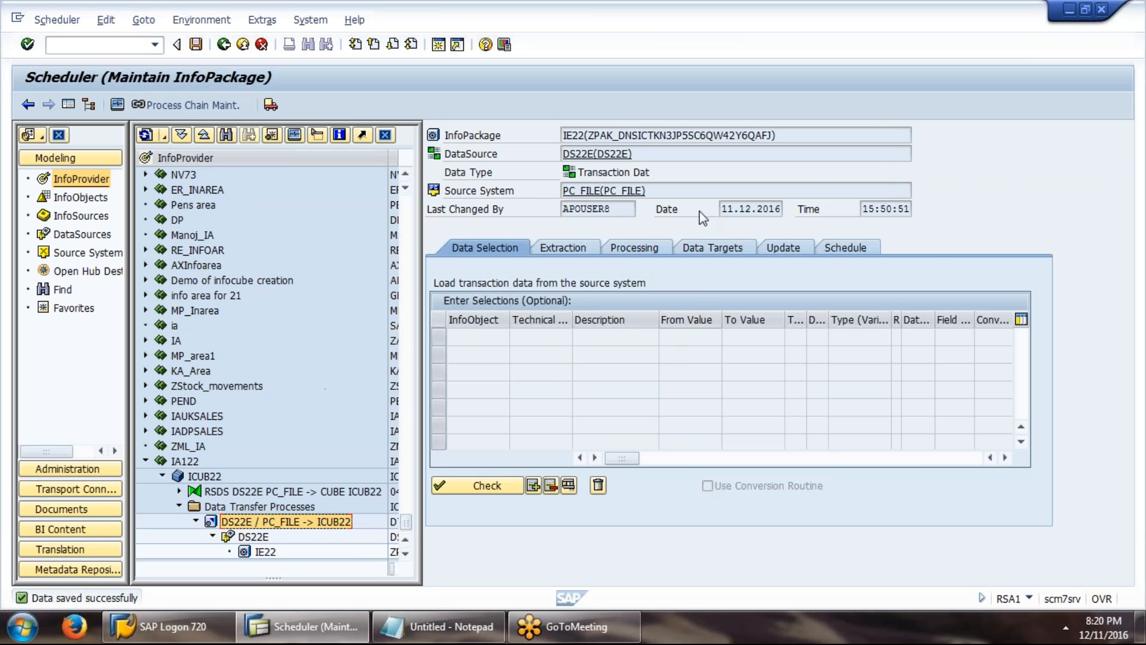
{"action": "double_click", "coordinate": [267, 556]}
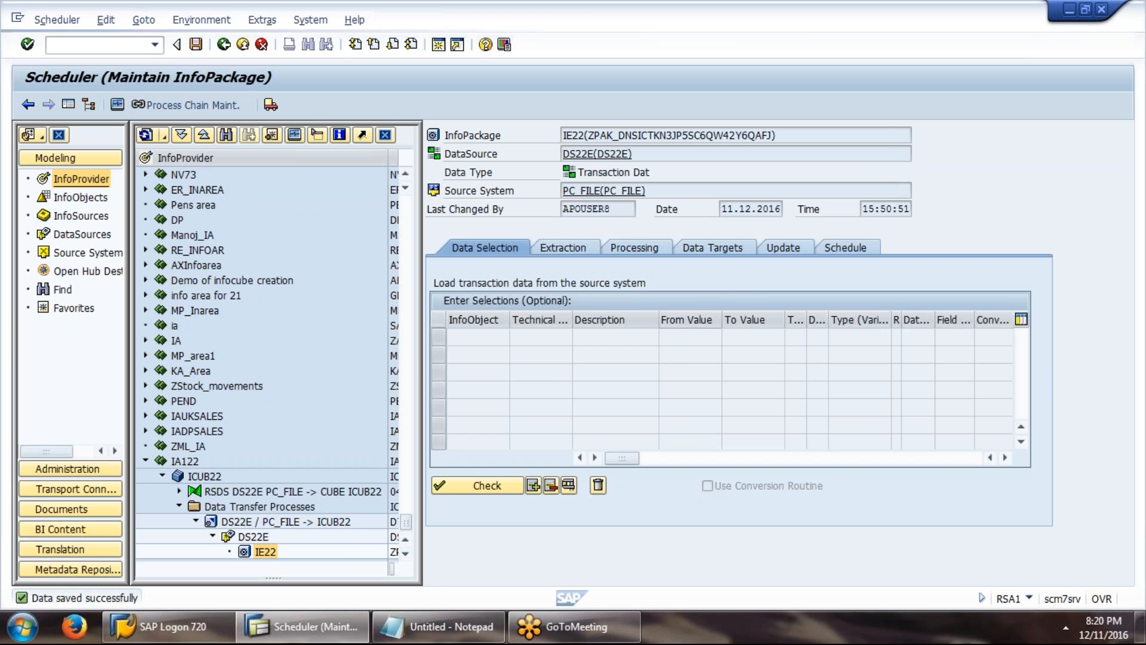
{"action": "left_click", "coordinate": [507, 412]}
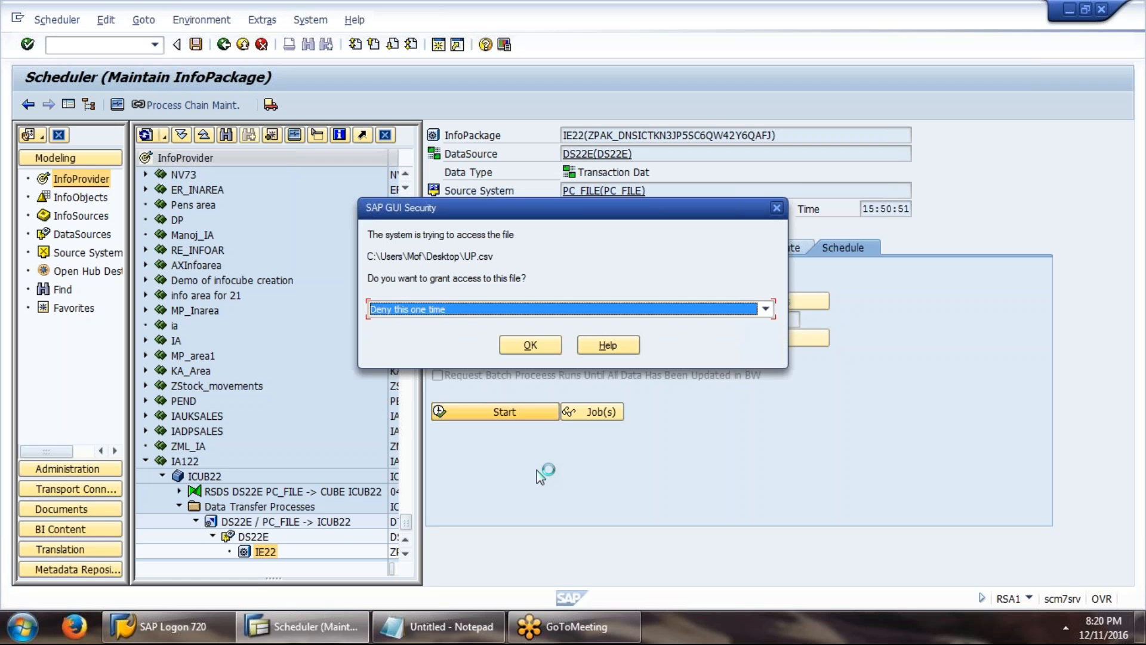
{"action": "left_click", "coordinate": [475, 309]}
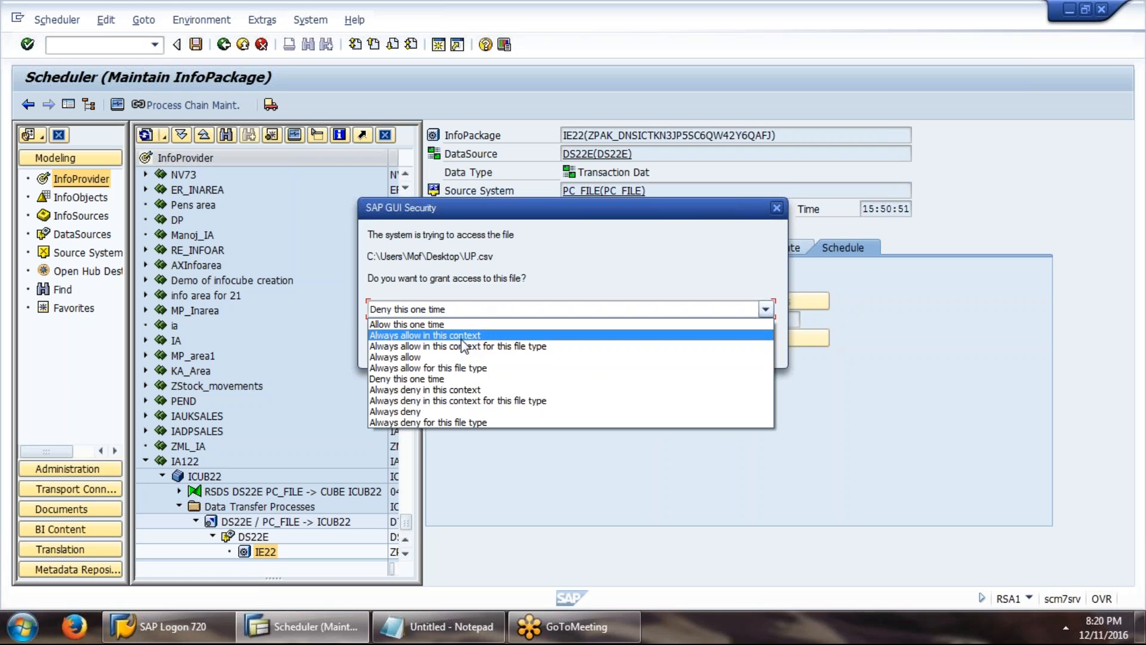
{"action": "left_click", "coordinate": [466, 336]}
{"action": "left_click", "coordinate": [588, 342]}
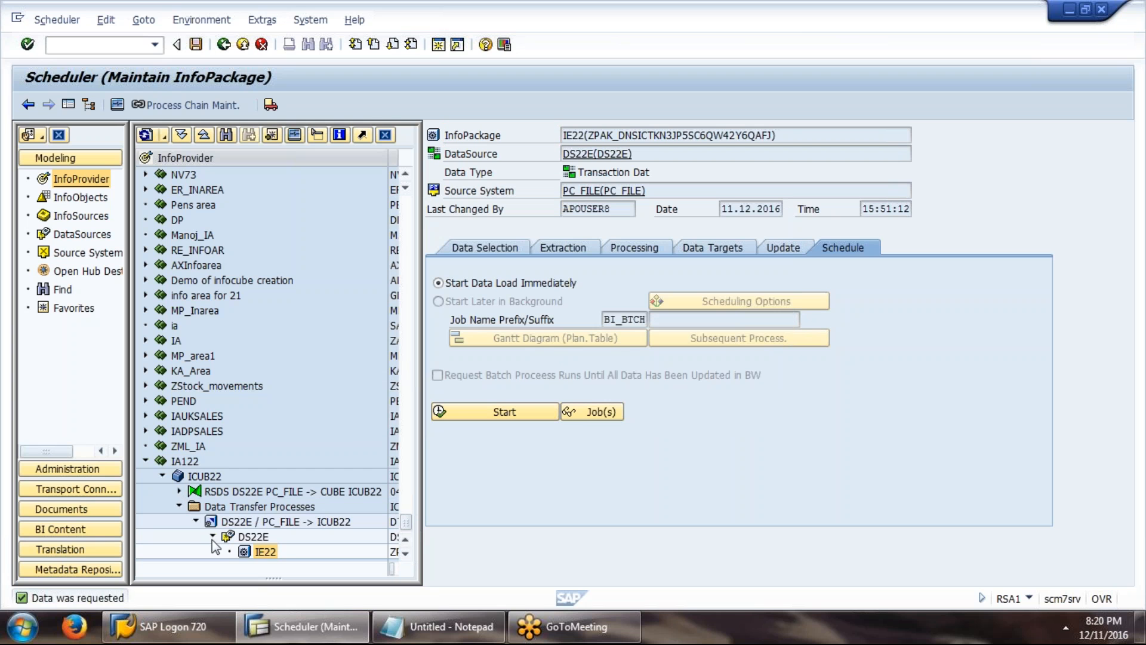
Expand DS22E under the transformation, check the IE22 load request's status in the monitor, and return to the InfoPackage
{"action": "left_click", "coordinate": [180, 492]}
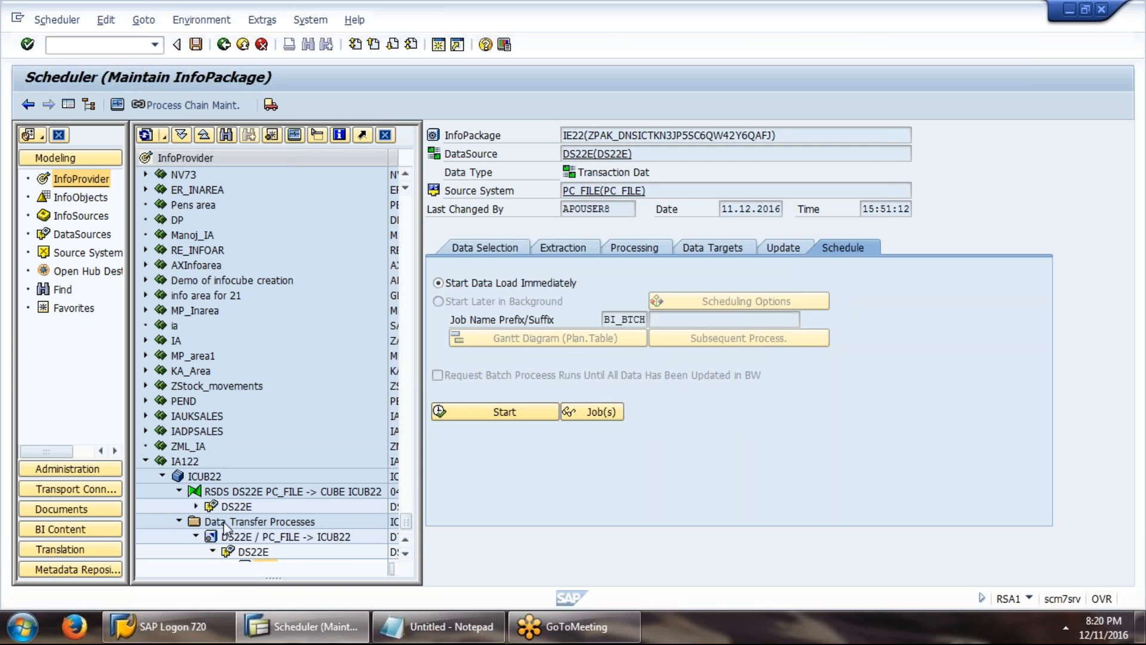
{"action": "left_click", "coordinate": [196, 506]}
{"action": "double_click", "coordinate": [406, 554]}
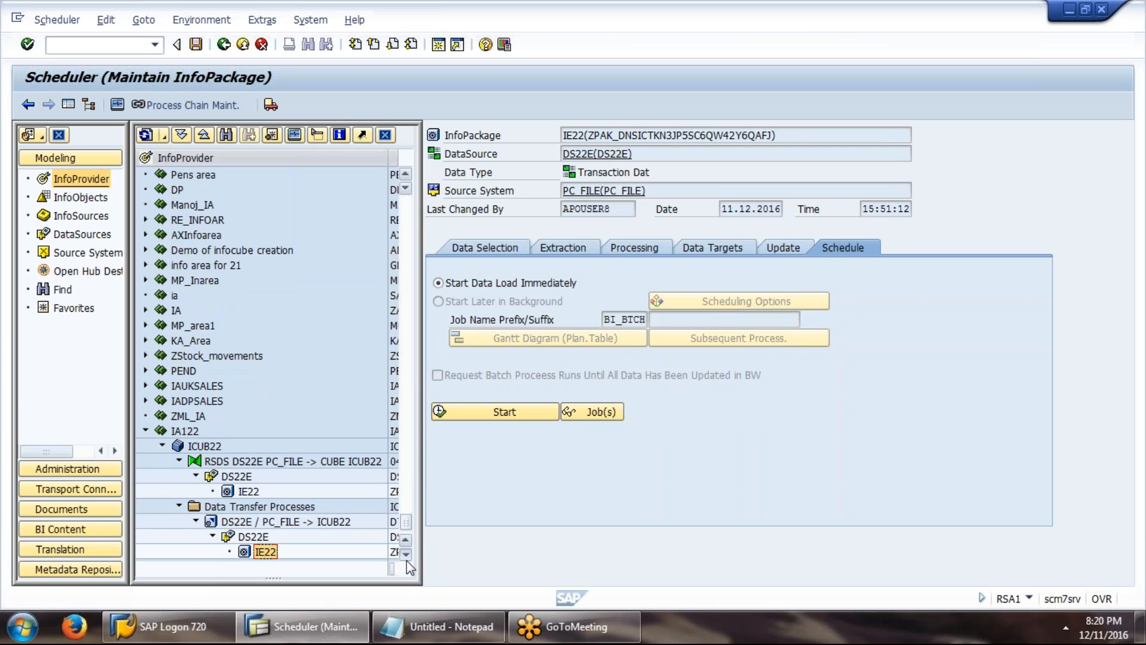
{"action": "left_click", "coordinate": [118, 105]}
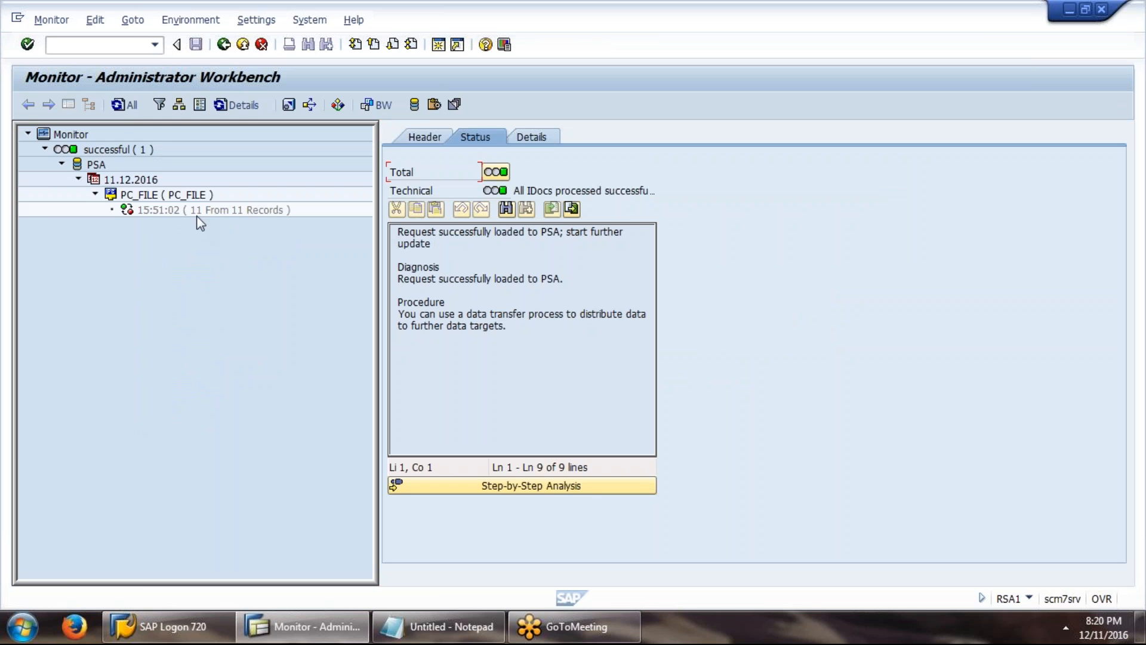
{"action": "left_click", "coordinate": [224, 46]}
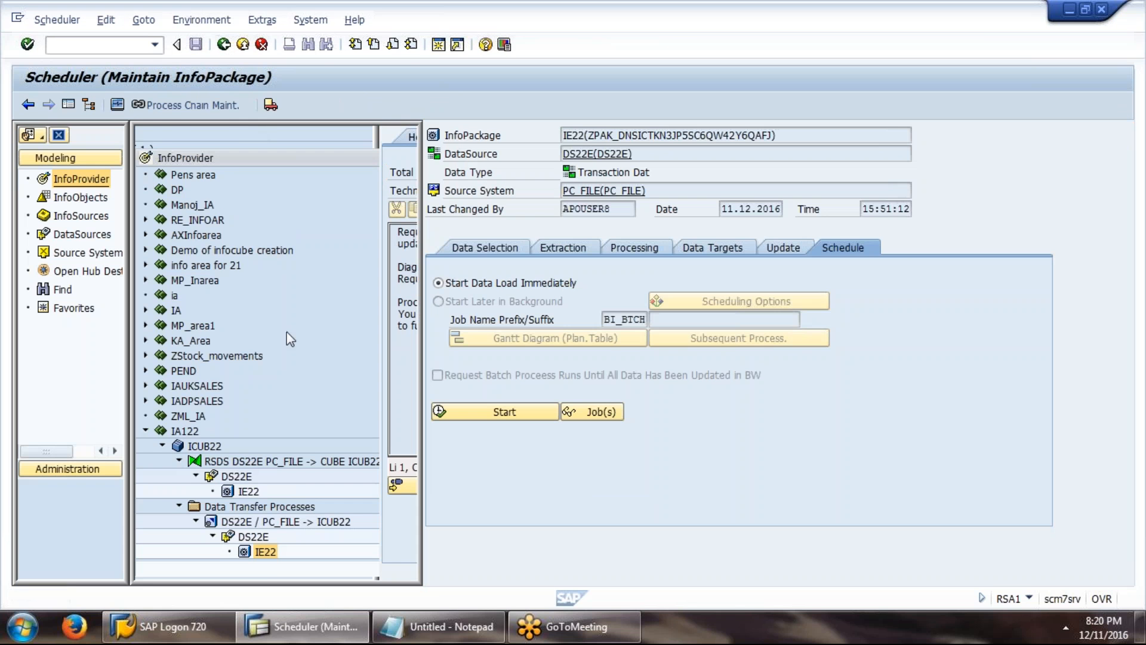
Execute the data transfer process DS22E / PC_FILE -> ICUB22 and open its request monitor
{"action": "left_click", "coordinate": [243, 523]}
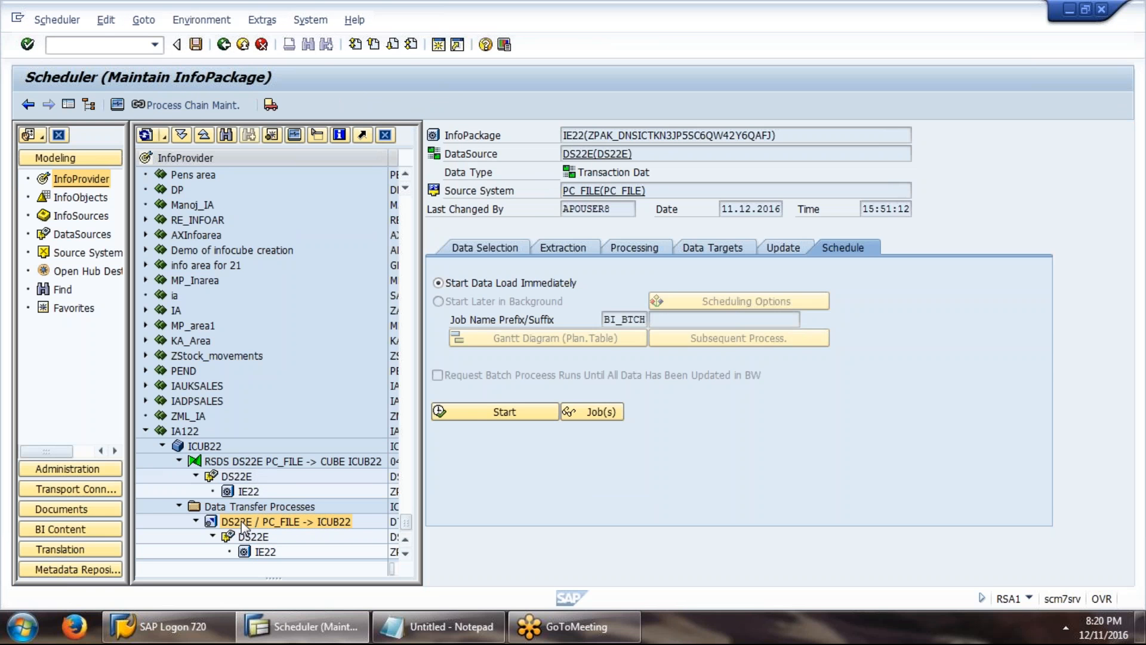
{"action": "double_click", "coordinate": [243, 523]}
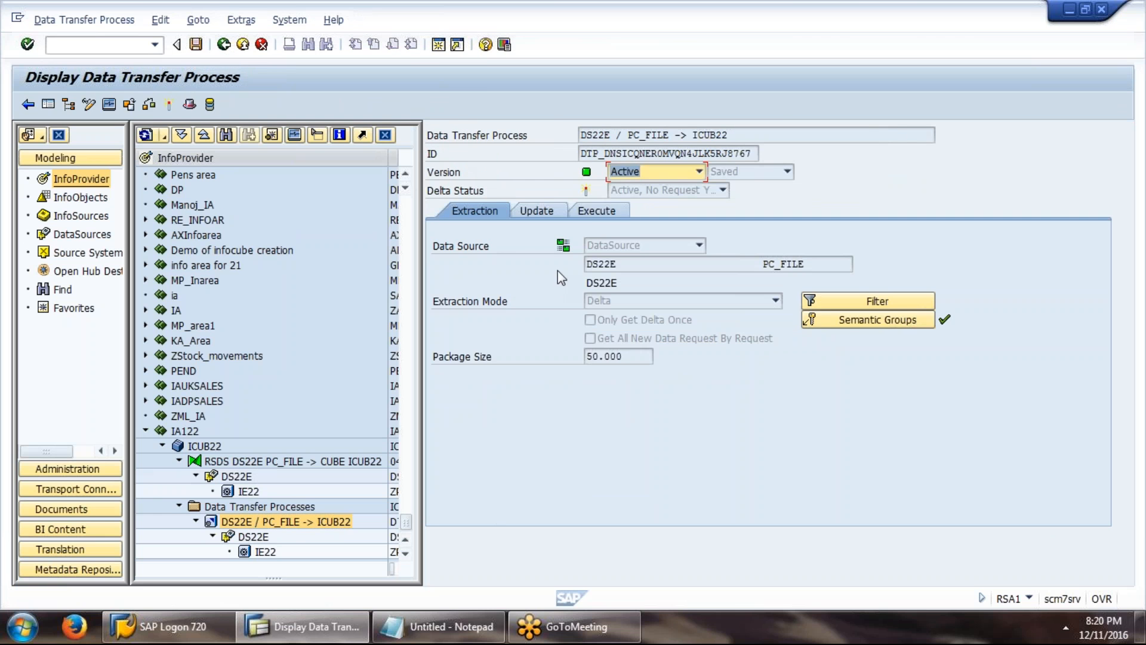
{"action": "left_click", "coordinate": [594, 215]}
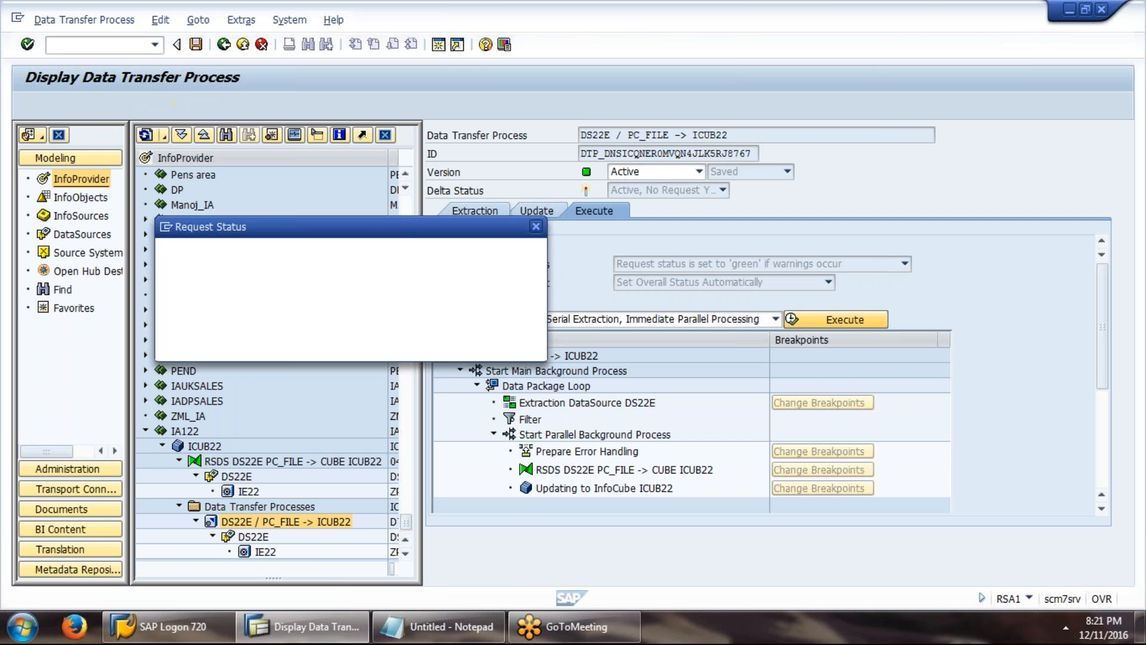
{"action": "left_click", "coordinate": [253, 349]}
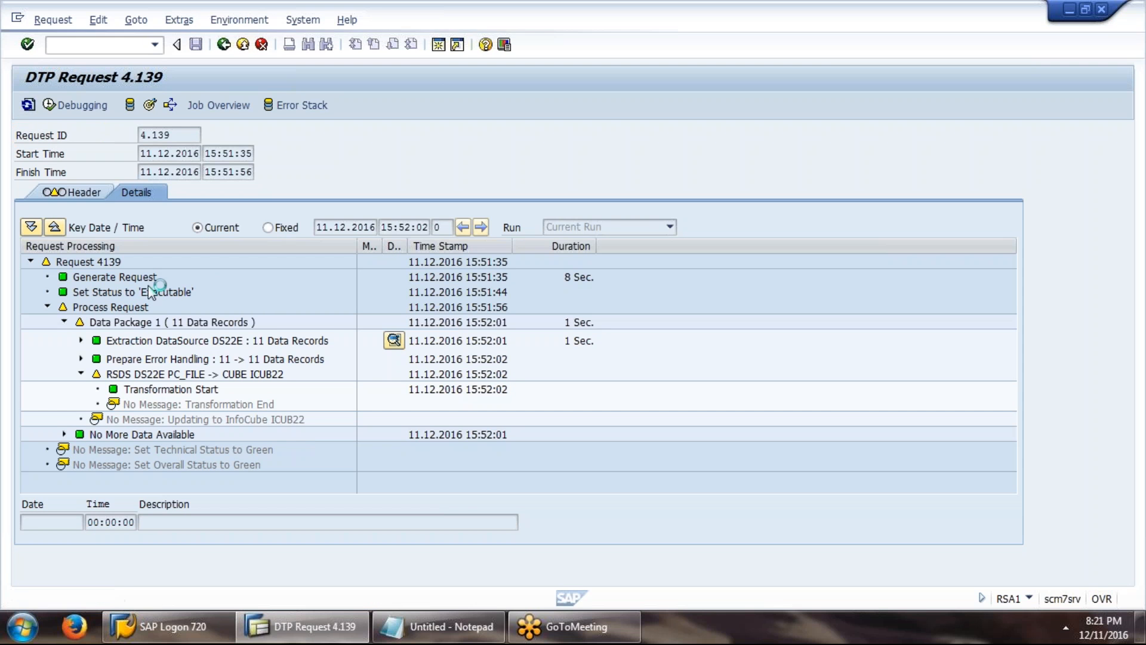
Refresh the DTP request's processing details repeatedly to follow the load into InfoCube ICUB22
{"action": "left_click", "coordinate": [28, 104]}
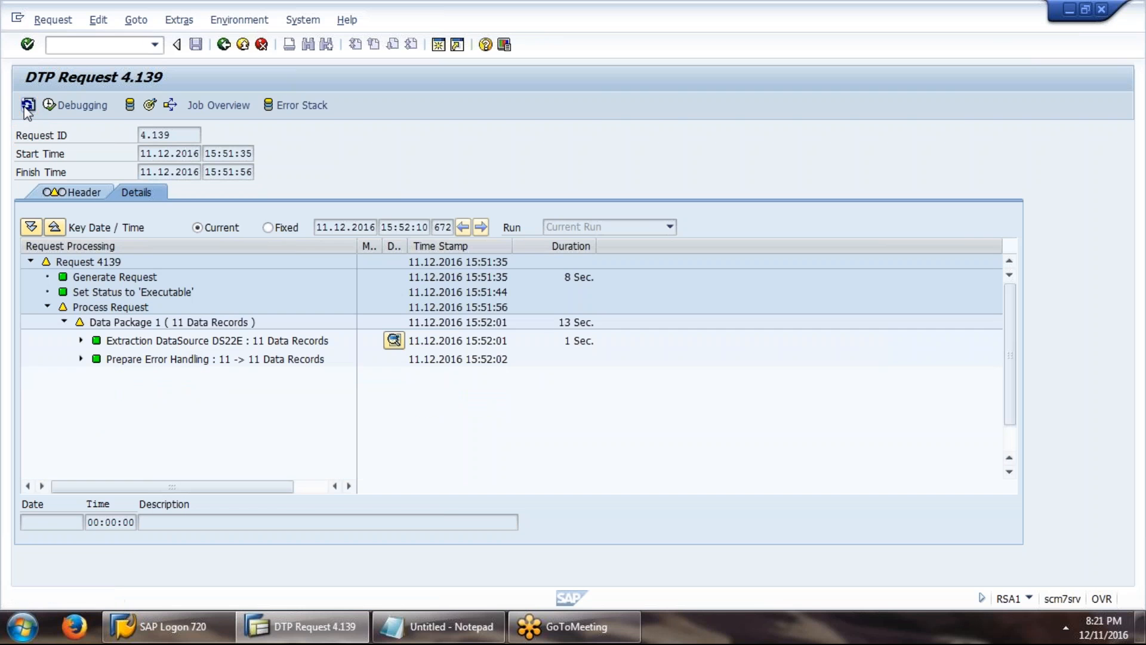
{"action": "left_click", "coordinate": [27, 107]}
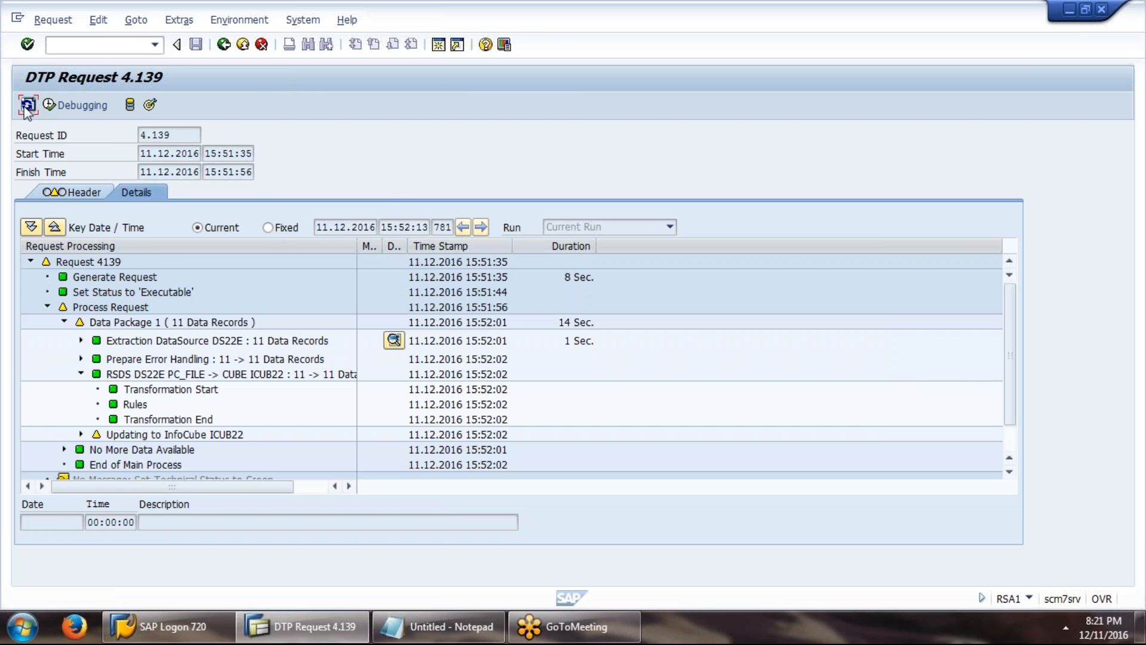
{"action": "left_click", "coordinate": [26, 108]}
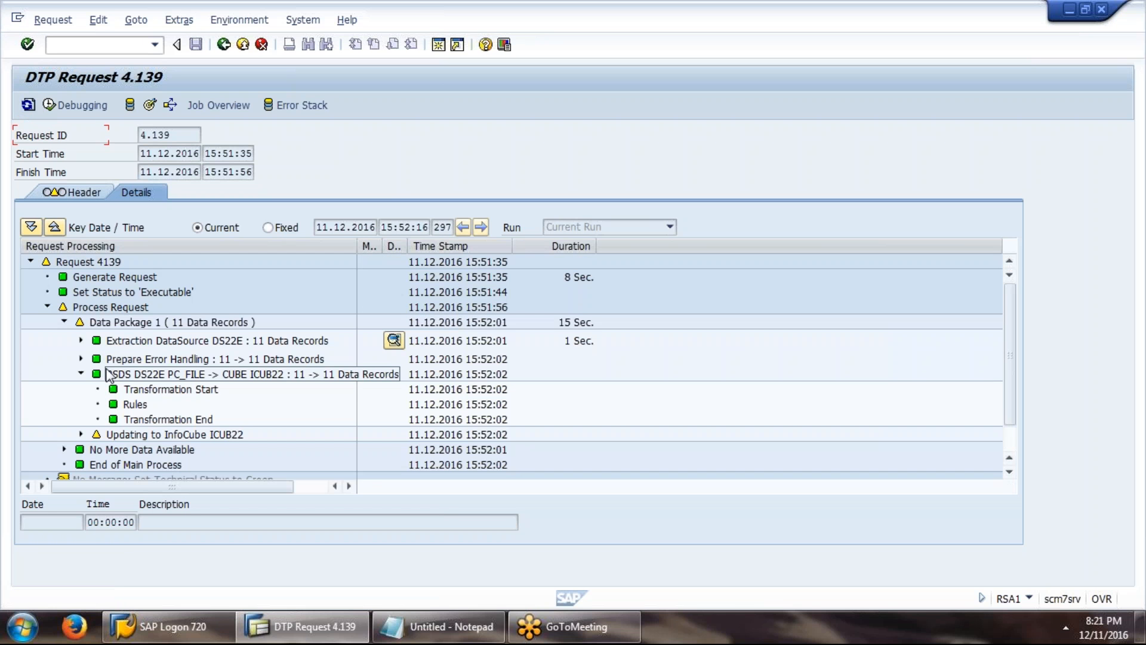
{"action": "left_click", "coordinate": [26, 108]}
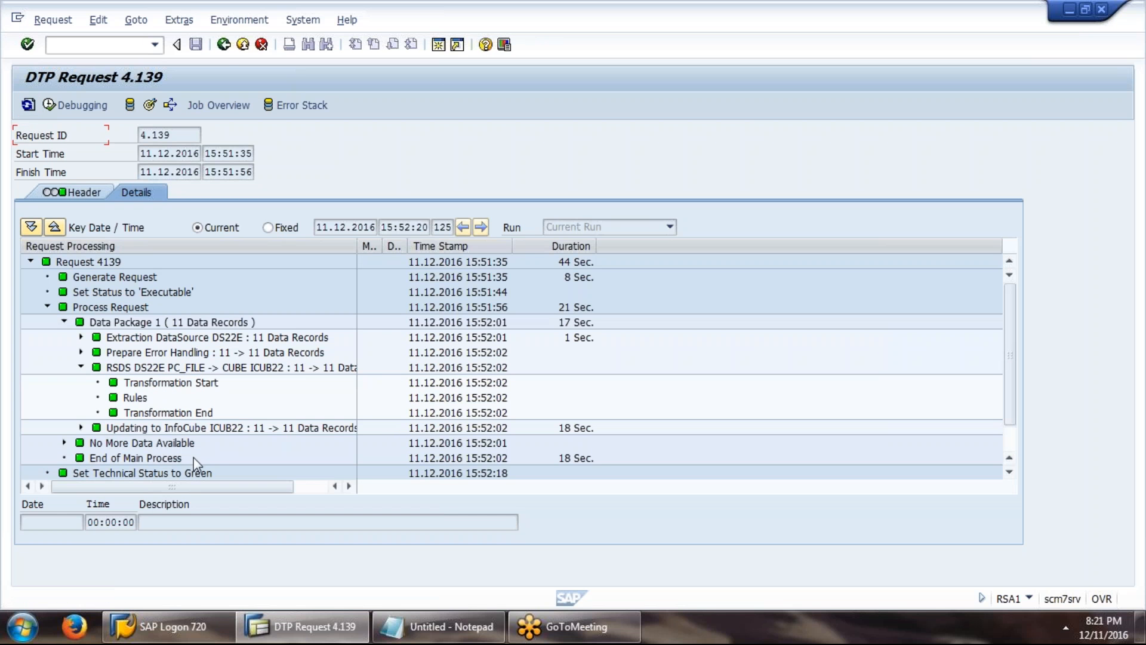
Leave the DTP request monitor and open the data display selection screen for InfoCube ICUB22
{"action": "left_click", "coordinate": [220, 48]}
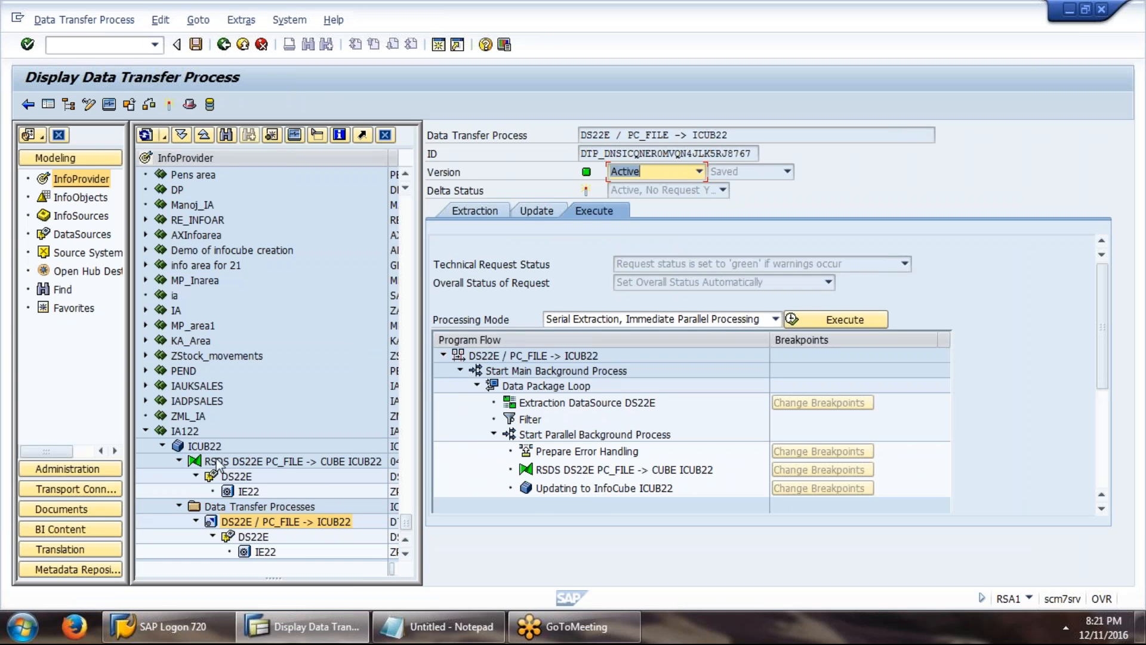
{"action": "left_click", "coordinate": [205, 449]}
{"action": "right_click", "coordinate": [204, 448]}
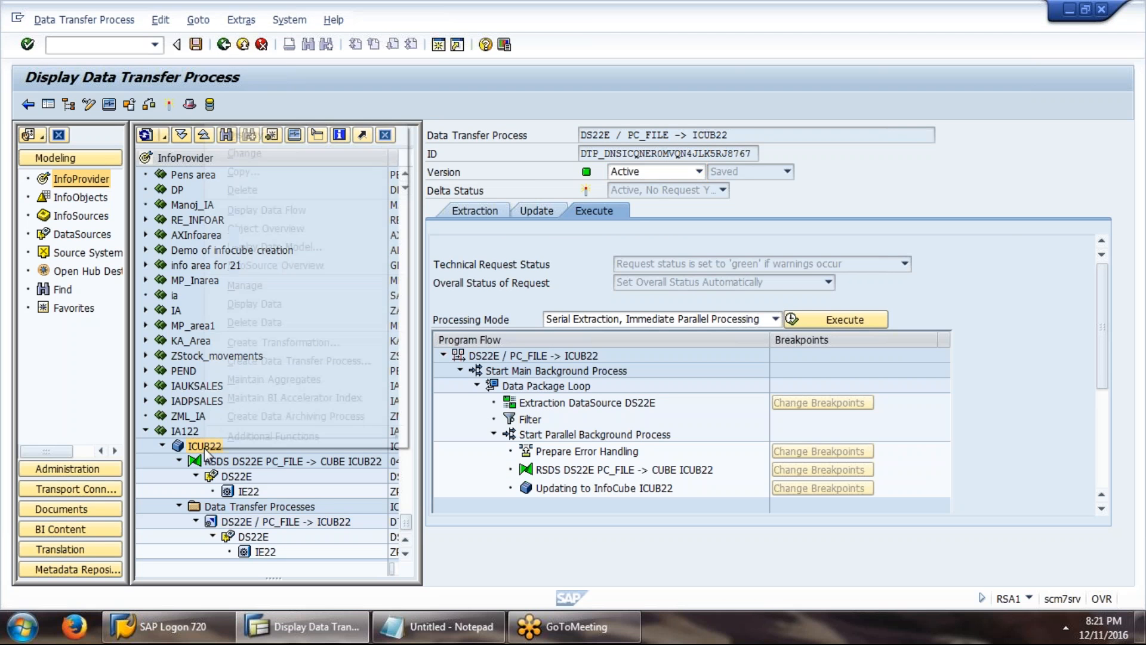
{"action": "left_click", "coordinate": [264, 309]}
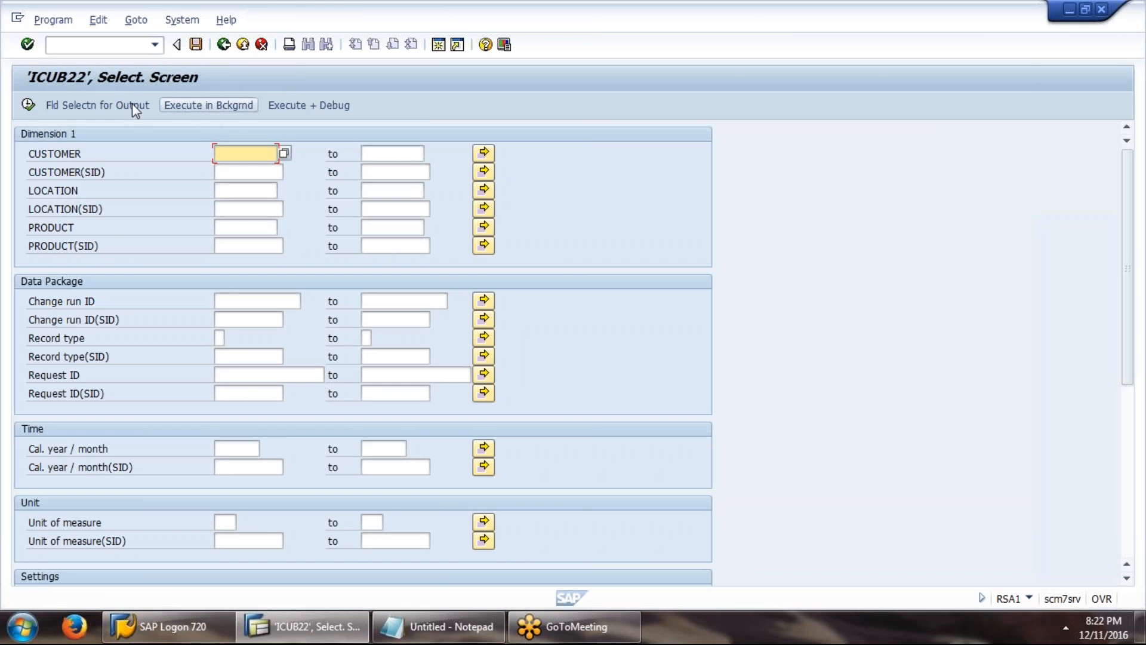
Choose all characteristics as output fields for the ICUB22 data display, excluding Change run ID, Record type and Request ID
{"action": "left_click", "coordinate": [116, 99]}
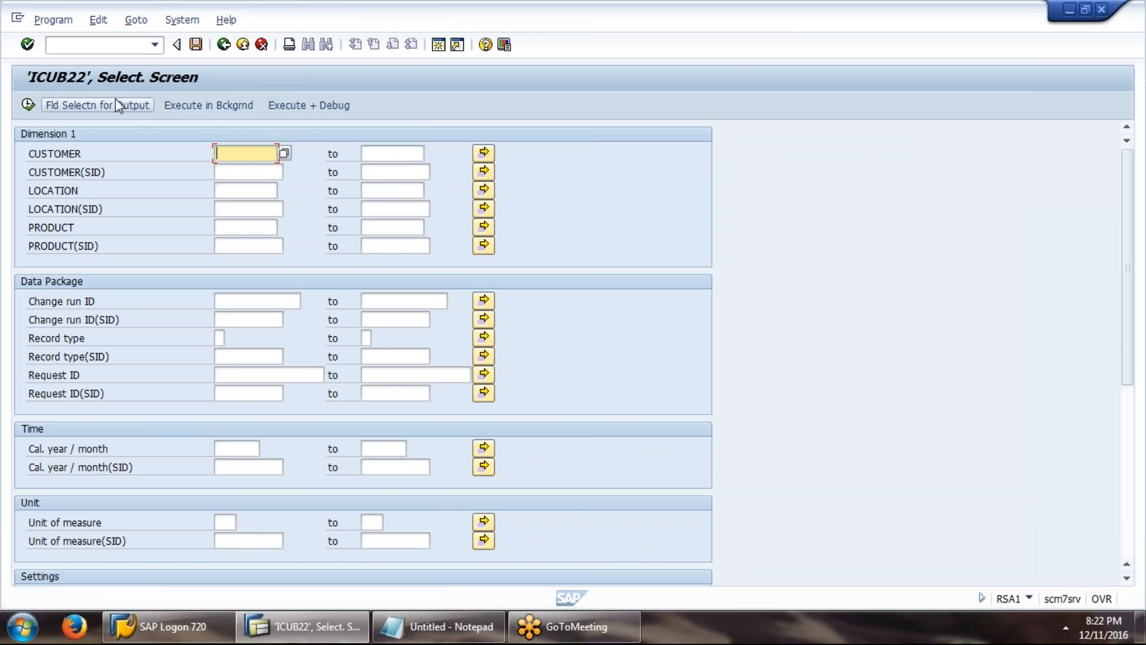
{"action": "left_click", "coordinate": [293, 107]}
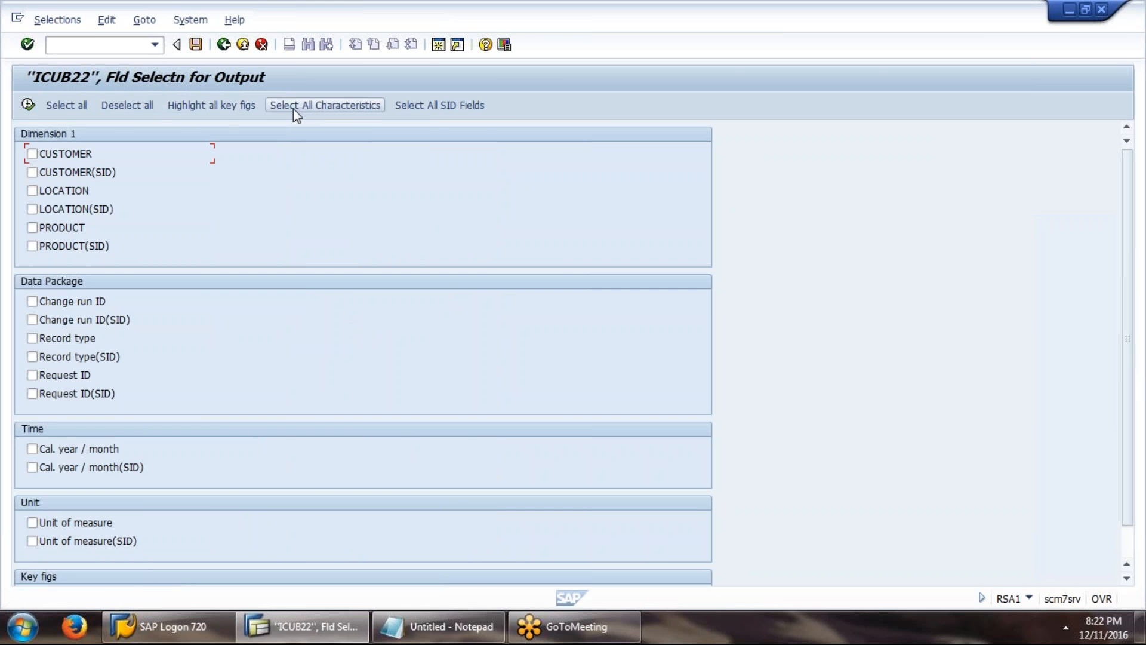
{"action": "left_click", "coordinate": [71, 302]}
{"action": "left_click", "coordinate": [77, 339]}
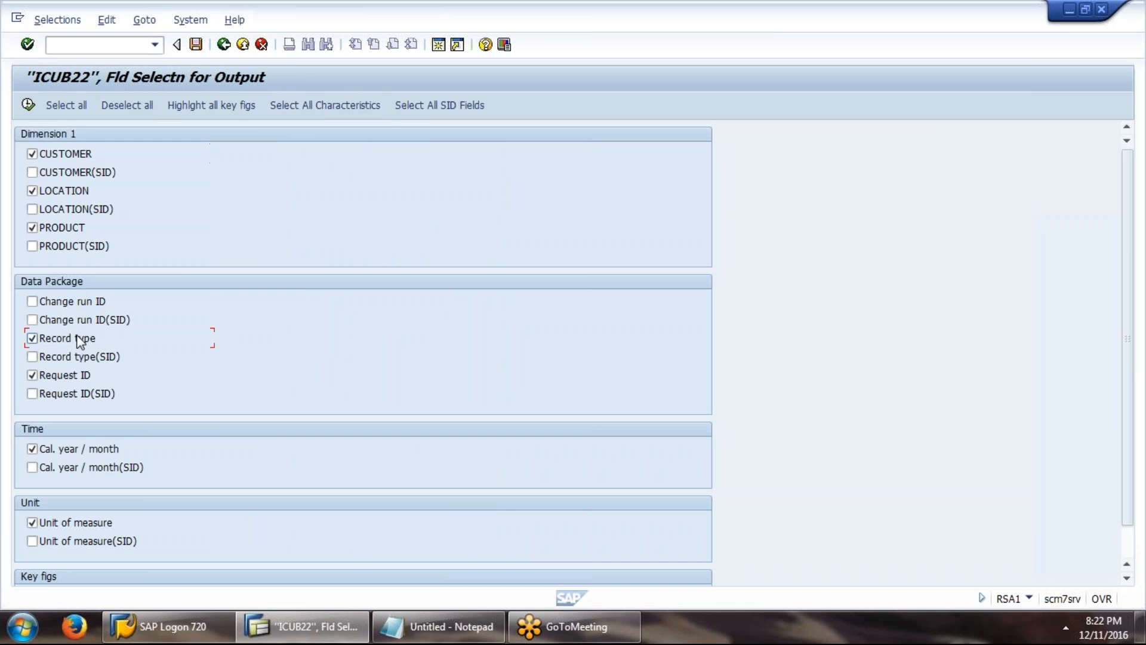
{"action": "left_click", "coordinate": [77, 376]}
Run the ICUB22 data display to review the loaded records in the list output, and return to the selection screen
{"action": "left_click", "coordinate": [27, 106]}
{"action": "left_click", "coordinate": [28, 105]}
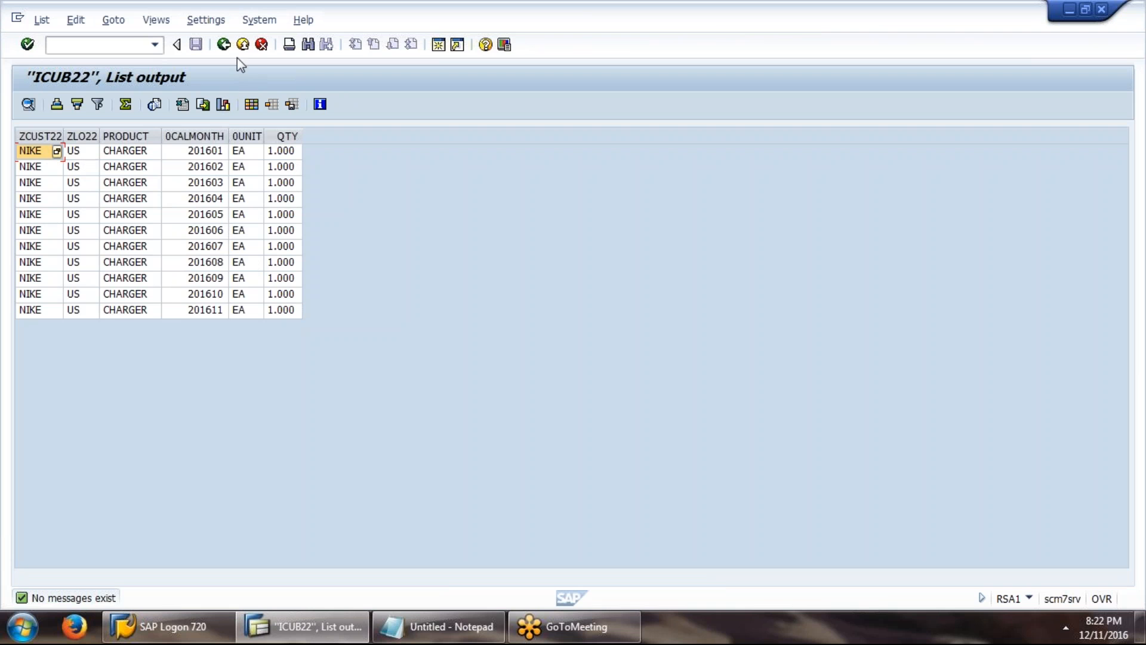
{"action": "left_click", "coordinate": [224, 44]}
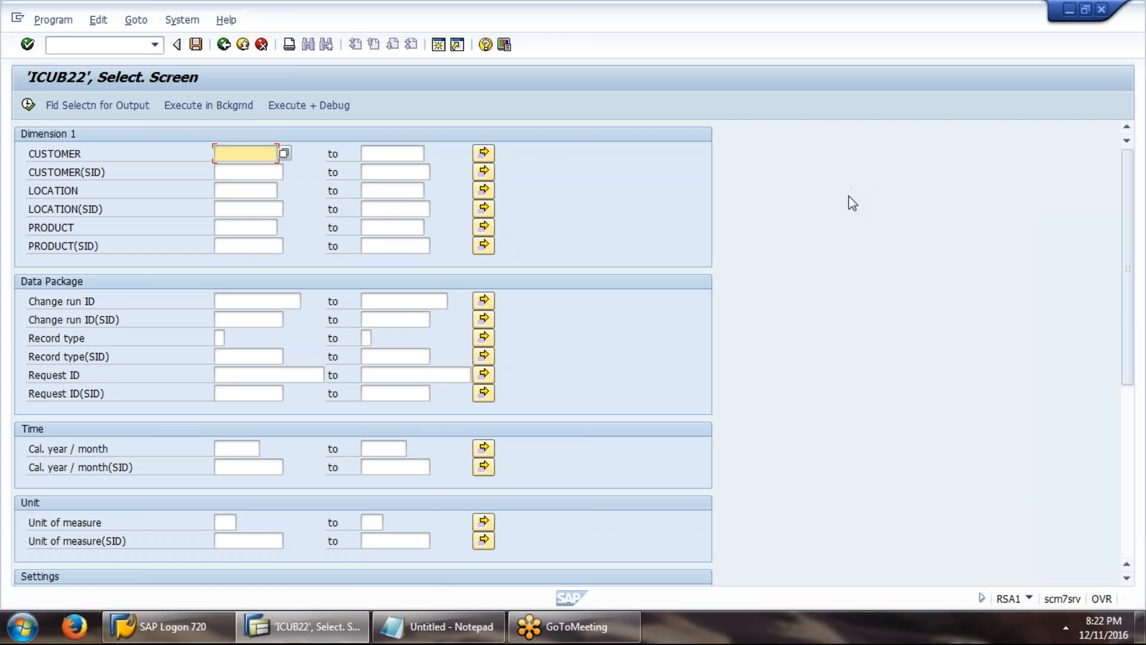
{"action": "left_click", "coordinate": [957, 427]}
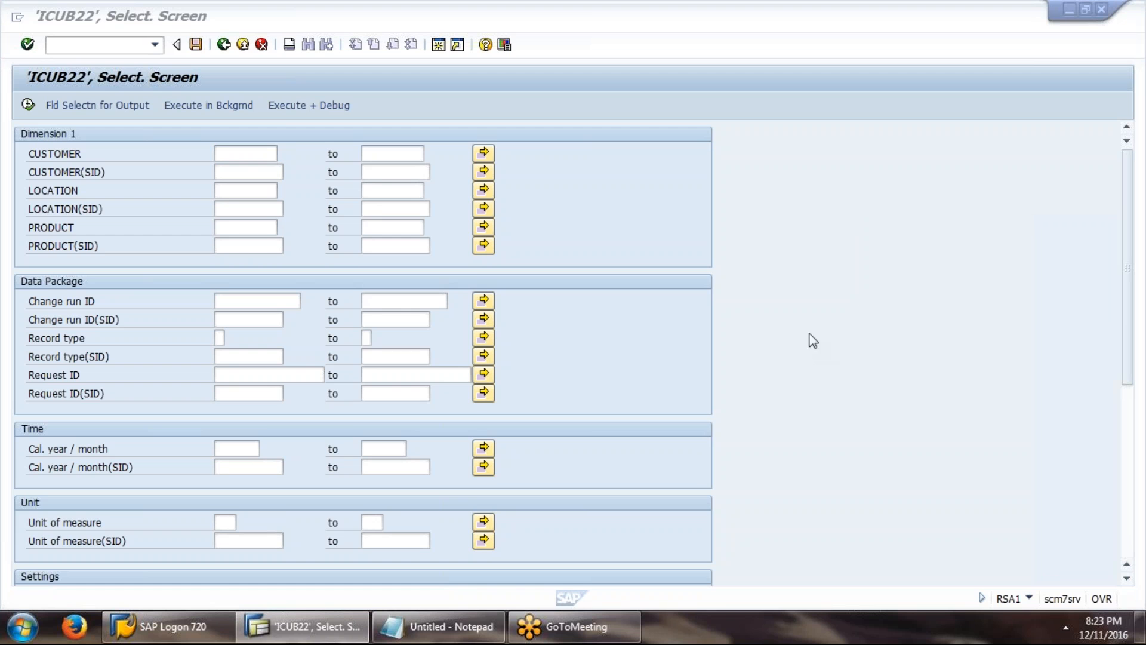